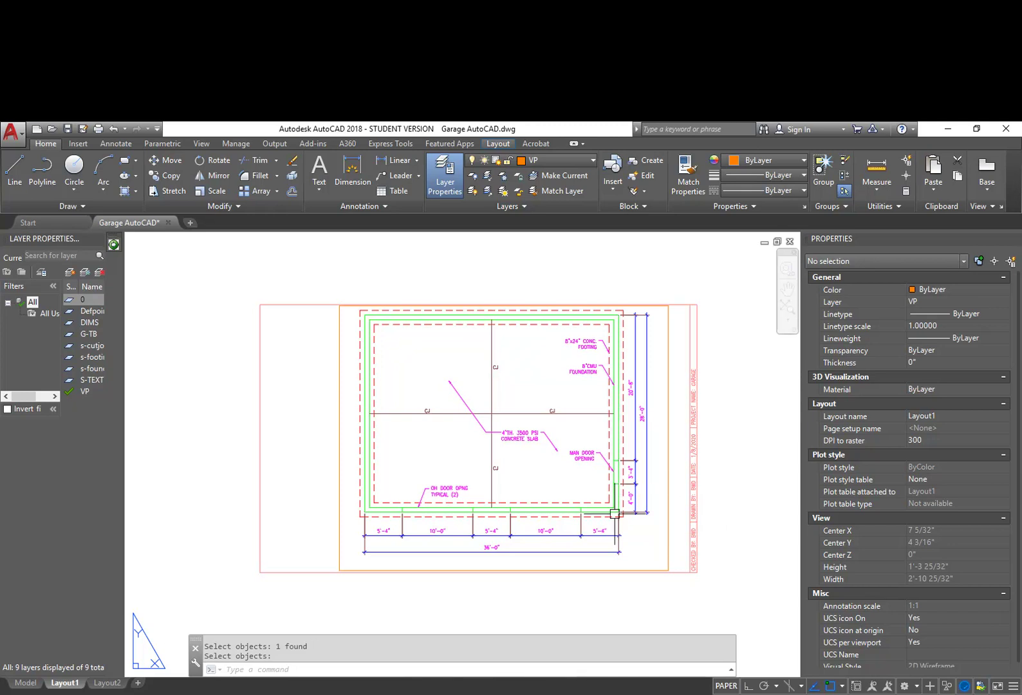
Switch from the layout sheet to model space to work on the garage foundation plan.
scroll(614, 506, up, 5)
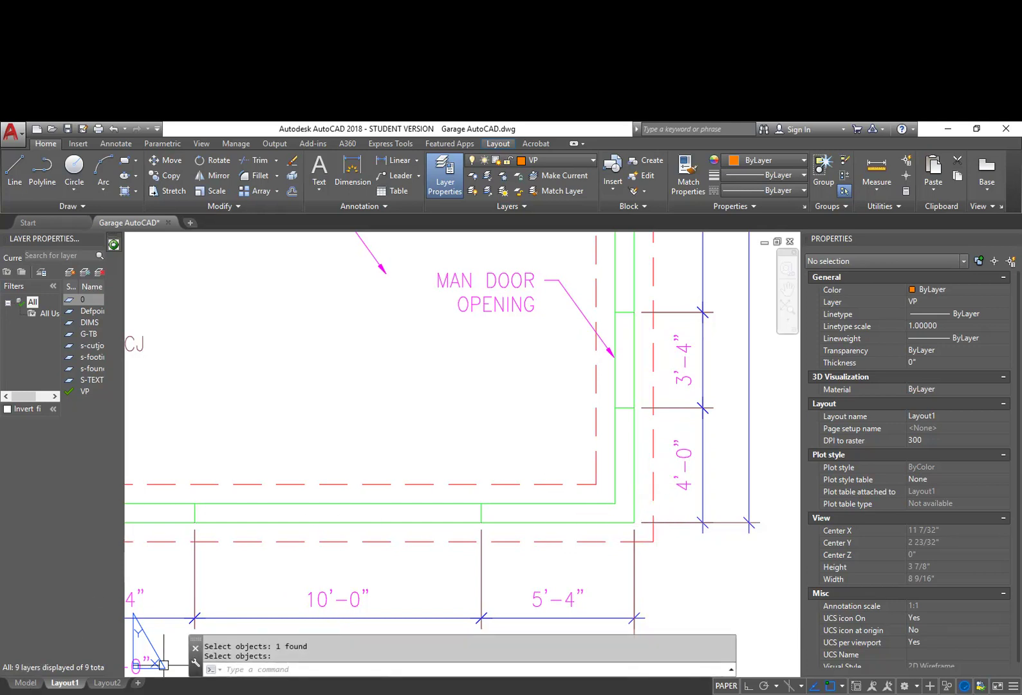
click(26, 683)
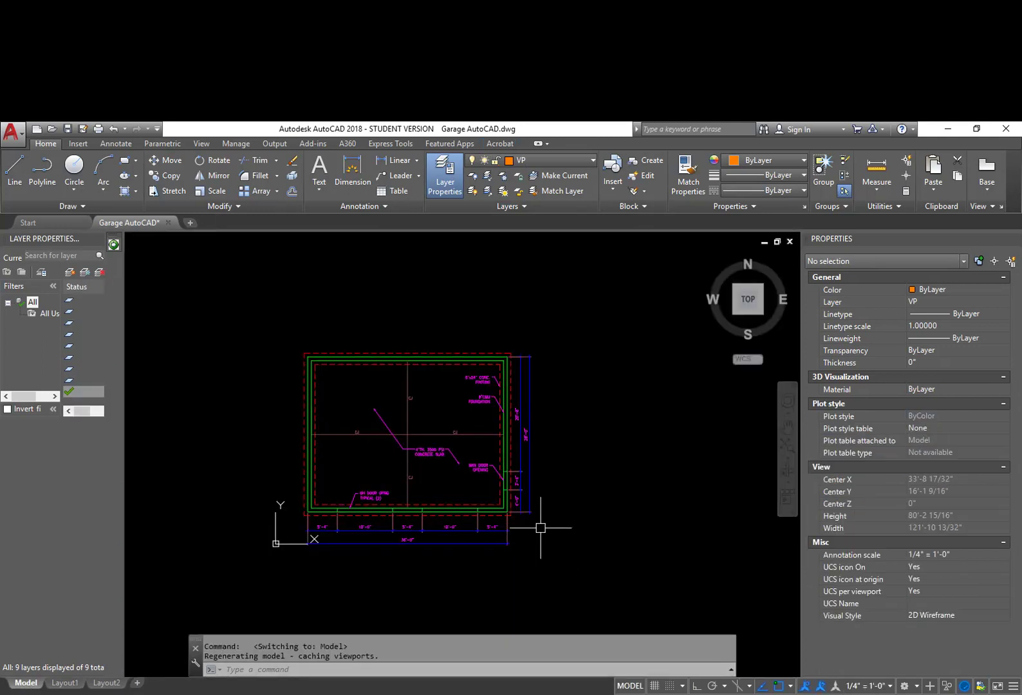
middle_drag(540, 566, 575, 510)
text(c)
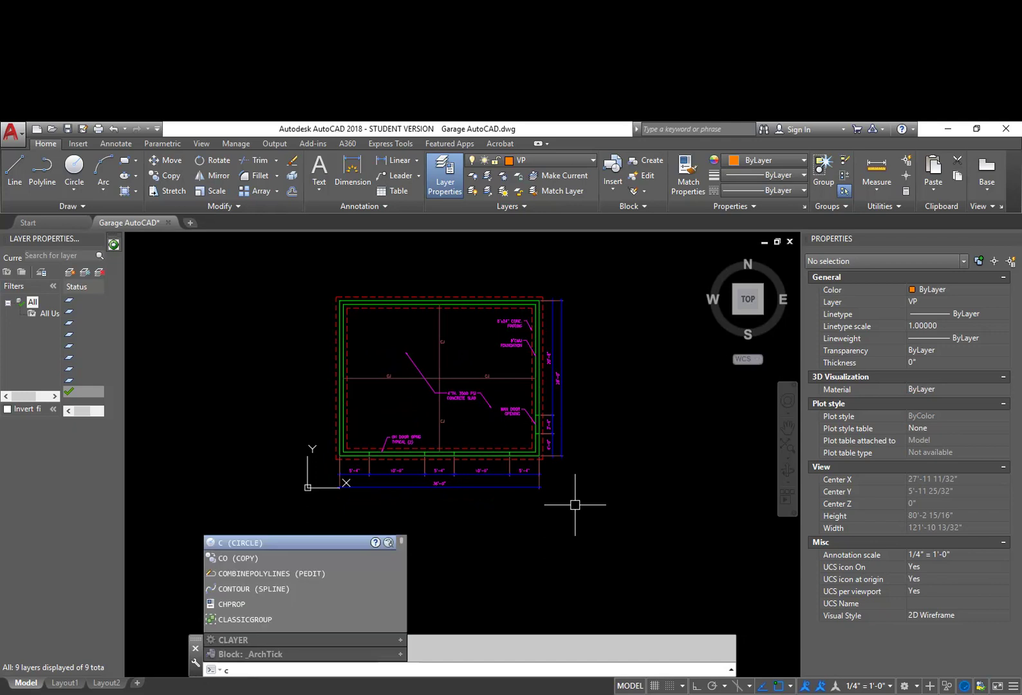
key(Return)
key(Escape)
Copy the whole garage plan with its dimensions and notes horizontally to the right of the original, using ortho mode.
text(cp)
key(Return)
click(633, 534)
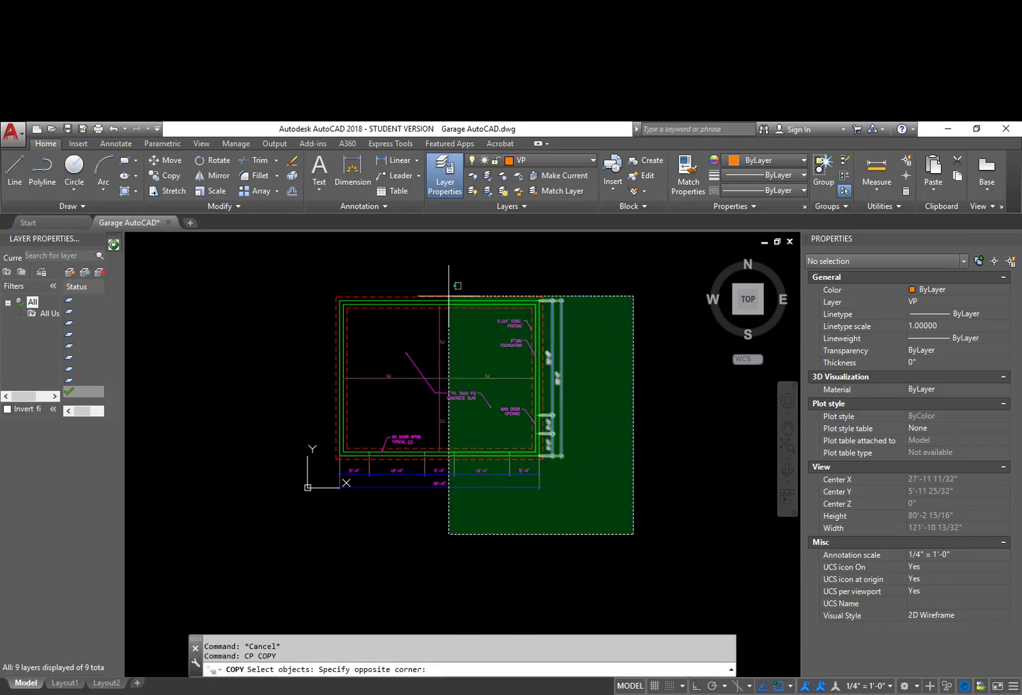
click(293, 262)
key(Return)
click(437, 456)
scroll(511, 529, up, 2)
scroll(553, 526, down, 2)
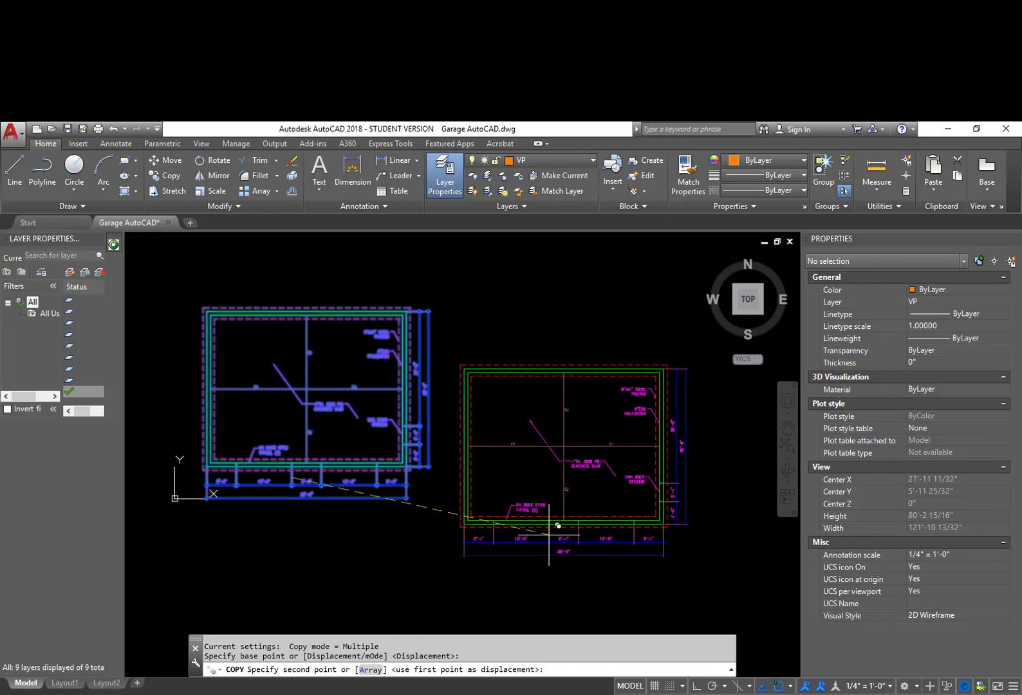
key(F8)
click(610, 508)
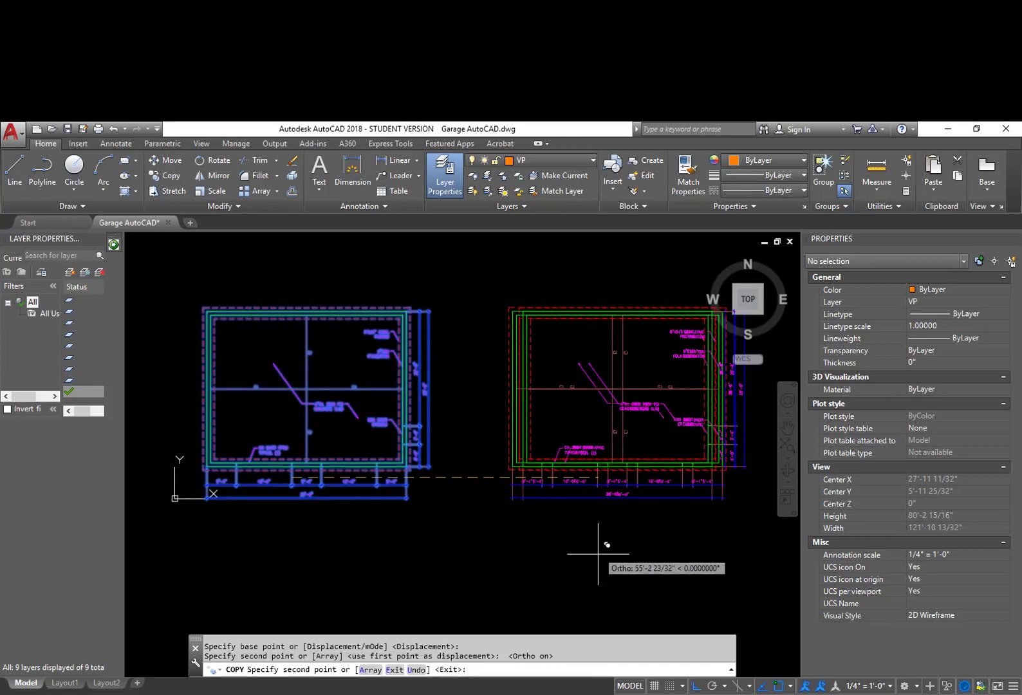
key(Escape)
Erase the horizontal dimensions below the copied plan and the vertical dimensions on its right side.
mouse_move(727, 520)
middle_down()
mouse_move(691, 513)
mouse_move(698, 488)
mouse_move(656, 508)
middle_up()
text(e)
key(Return)
click(703, 507)
click(466, 475)
click(668, 506)
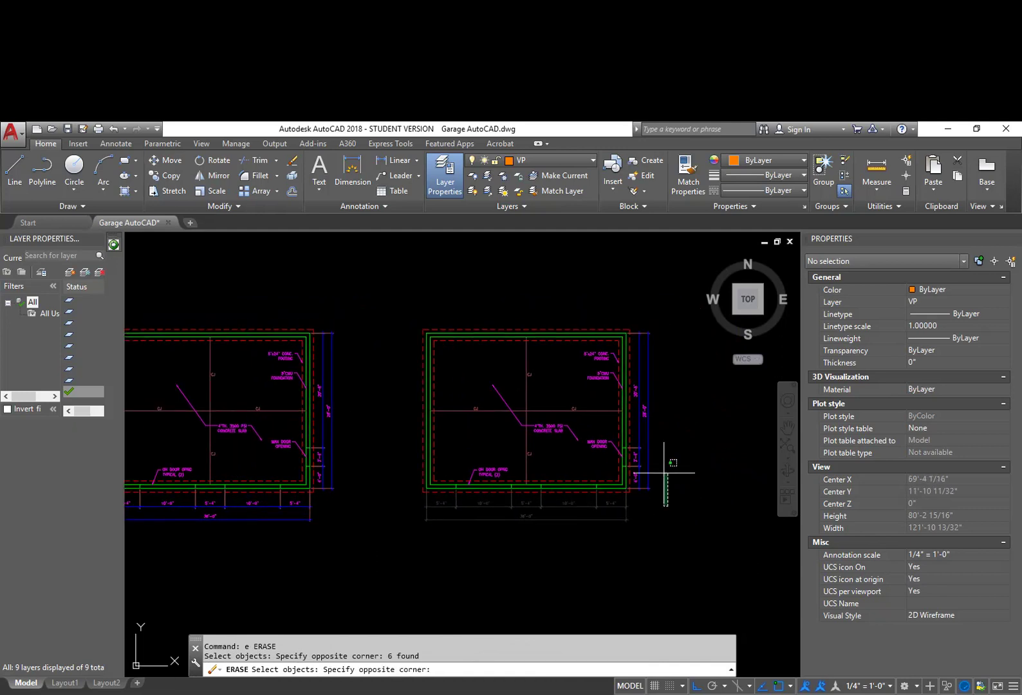
click(637, 320)
scroll(576, 461, up, 4)
key(Escape)
key(Escape)
scroll(580, 444, down, 4)
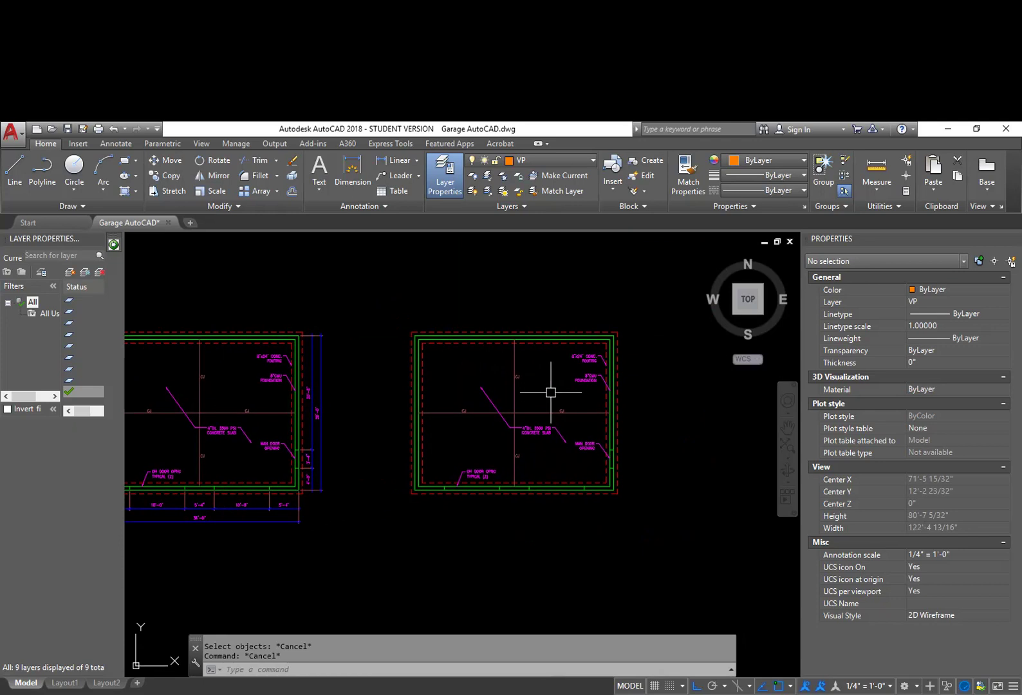
Start the LAYISO command and set non-isolated layers to Off, also using Off for paper space viewports.
scroll(503, 431, up, 2)
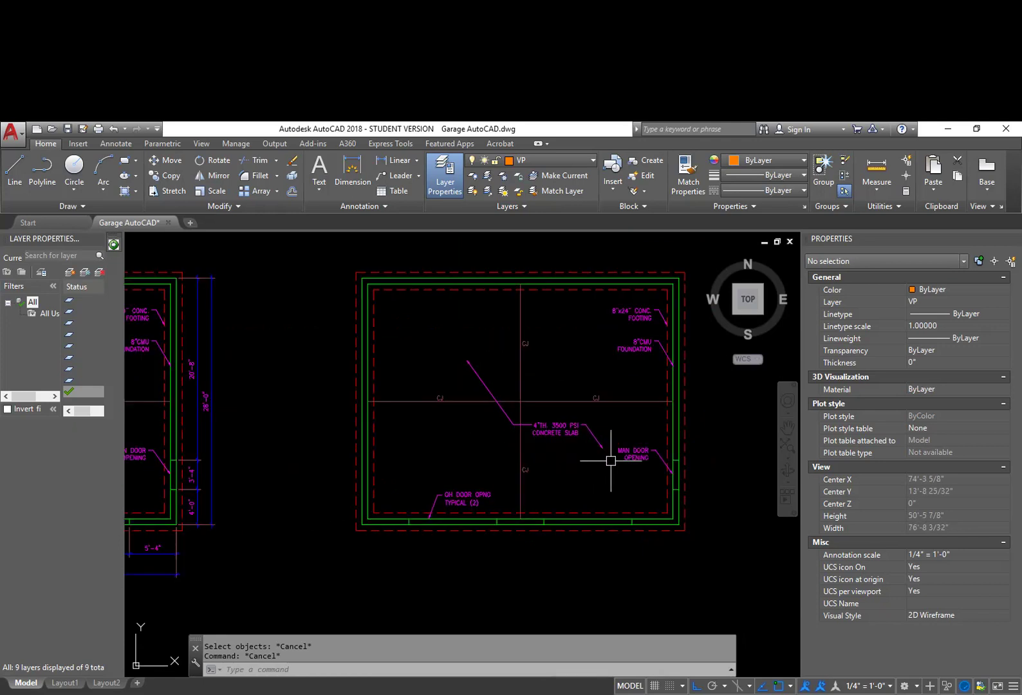
text(la)
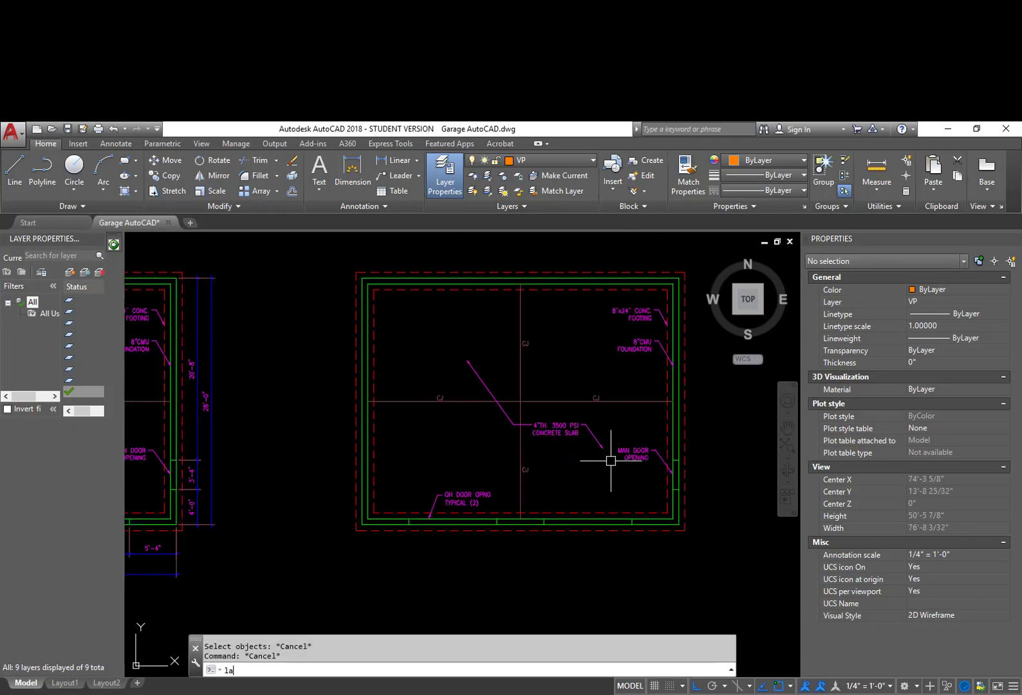
text(yio)
key(BackSpace)
text(so)
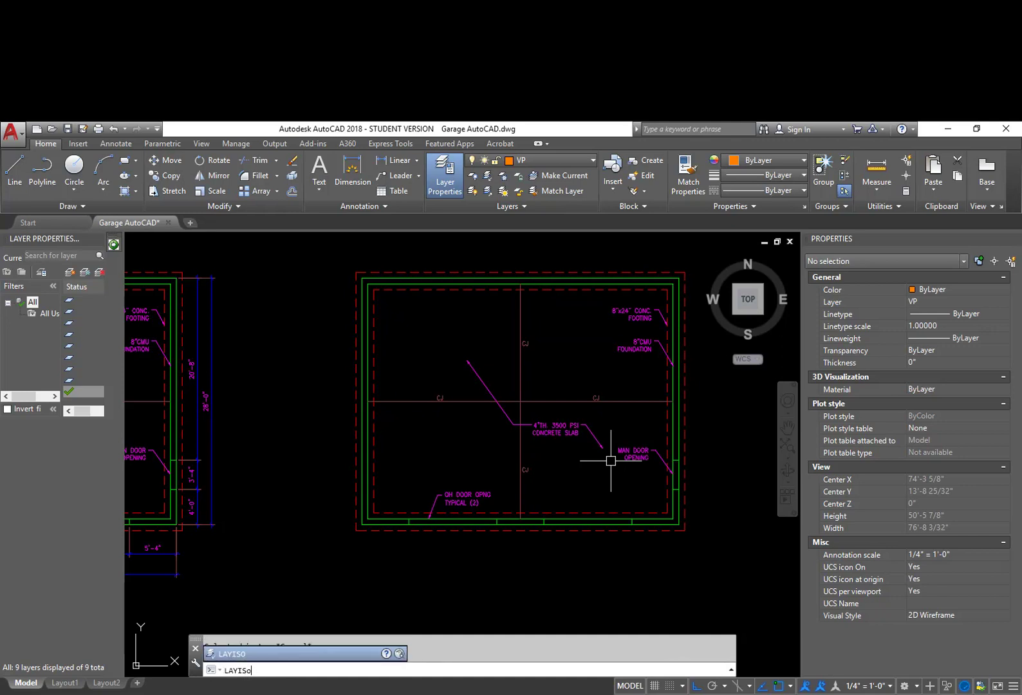
key(Return)
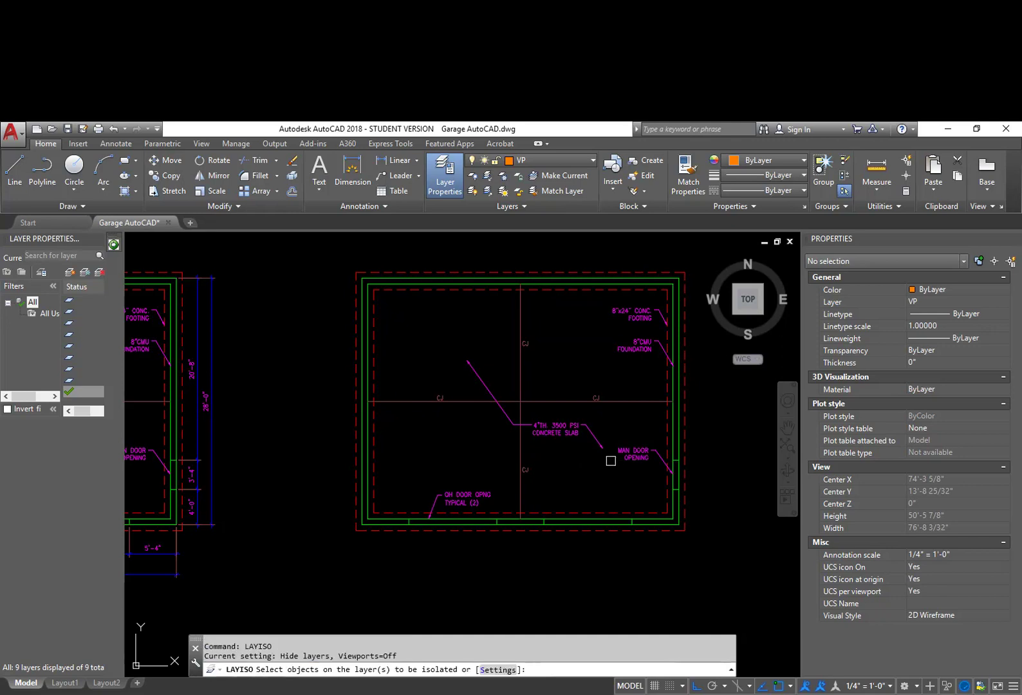
key(Return)
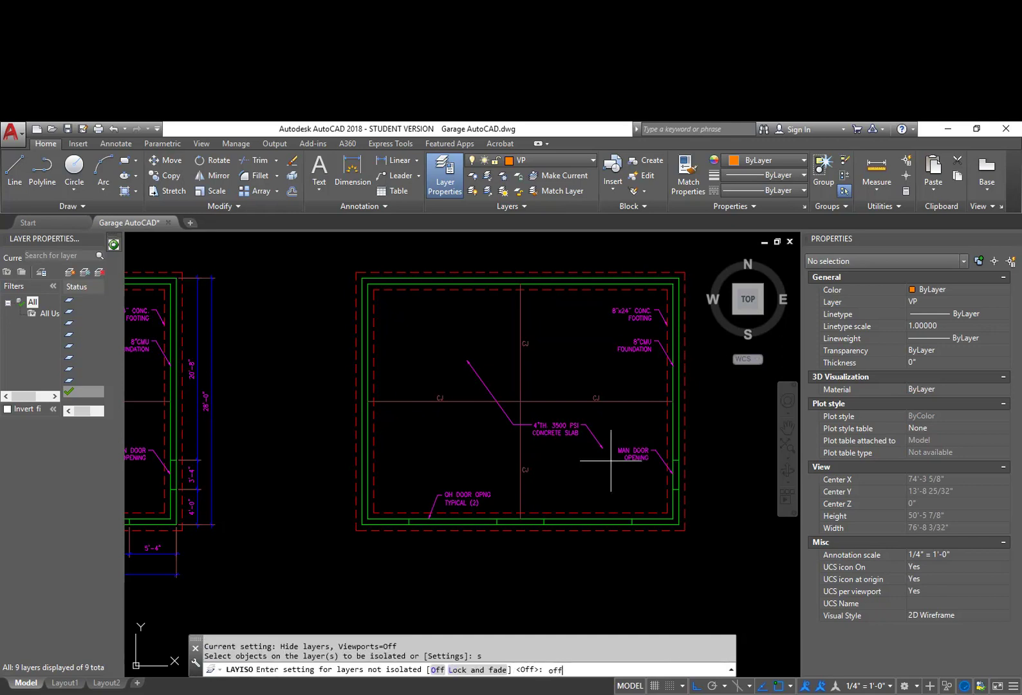
text(off)
key(Return)
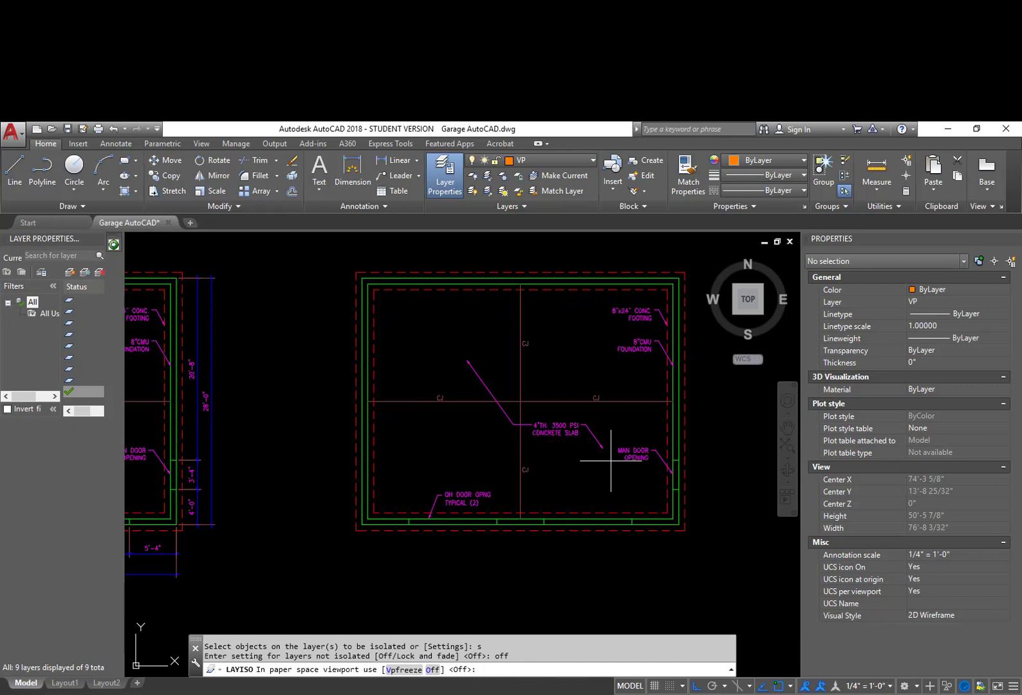
key(Return)
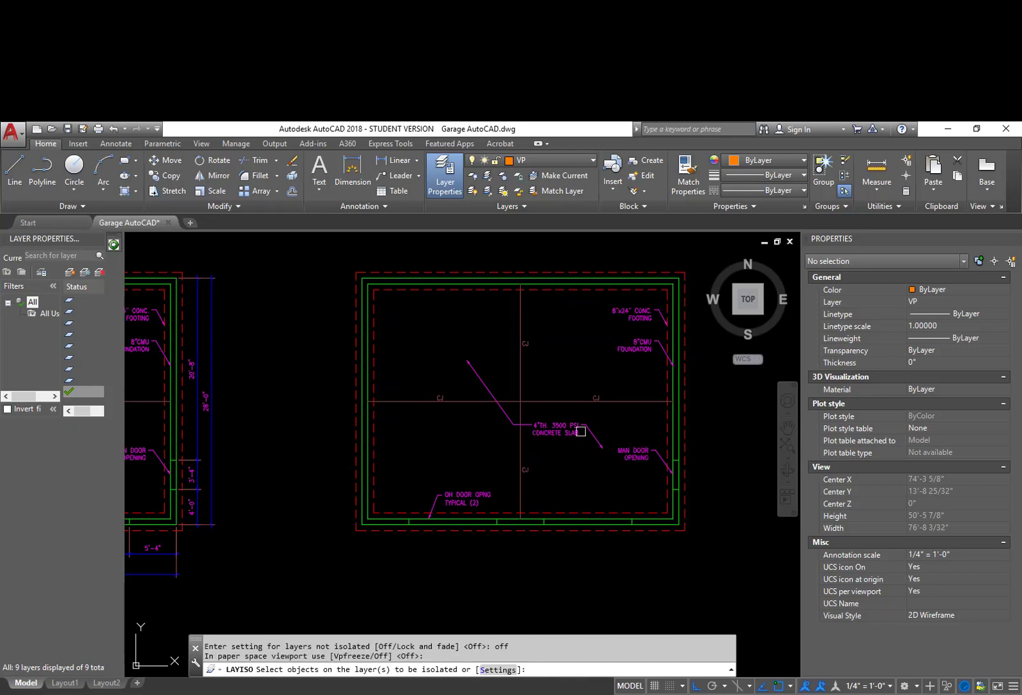
Isolate the layers of the concrete slab note and the horizontal control joint line in the copied plan.
click(574, 432)
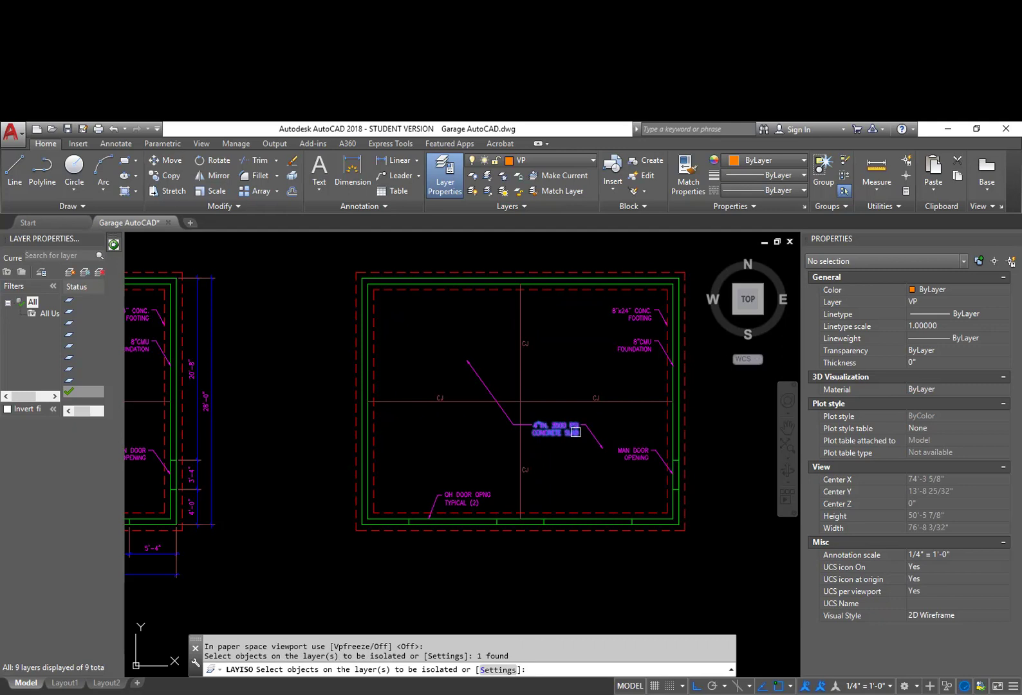
click(581, 402)
key(Return)
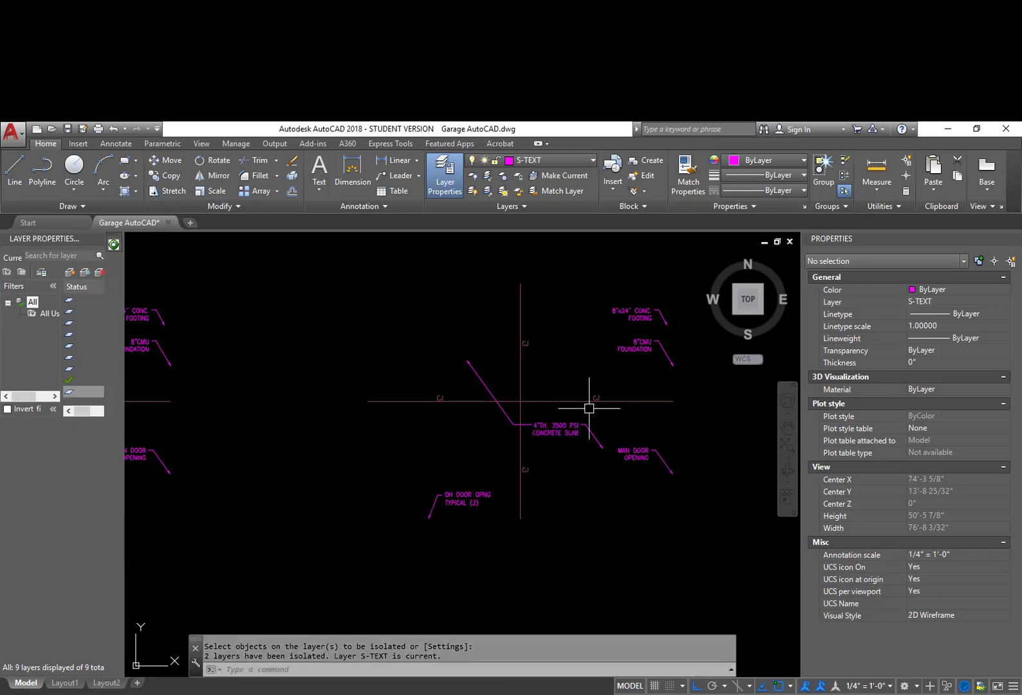
Erase all notes, leaders and control joints from the copied plan and turn all layers back on with LAYON.
middle_drag(645, 532, 583, 541)
text(e)
key(Return)
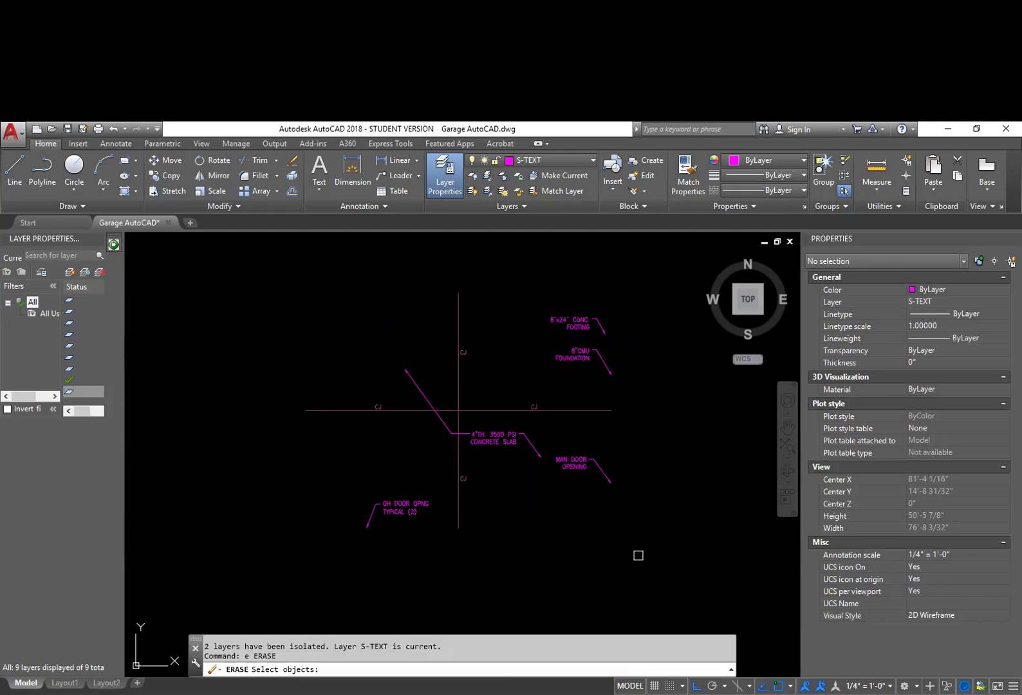
click(661, 559)
click(266, 249)
key(Return)
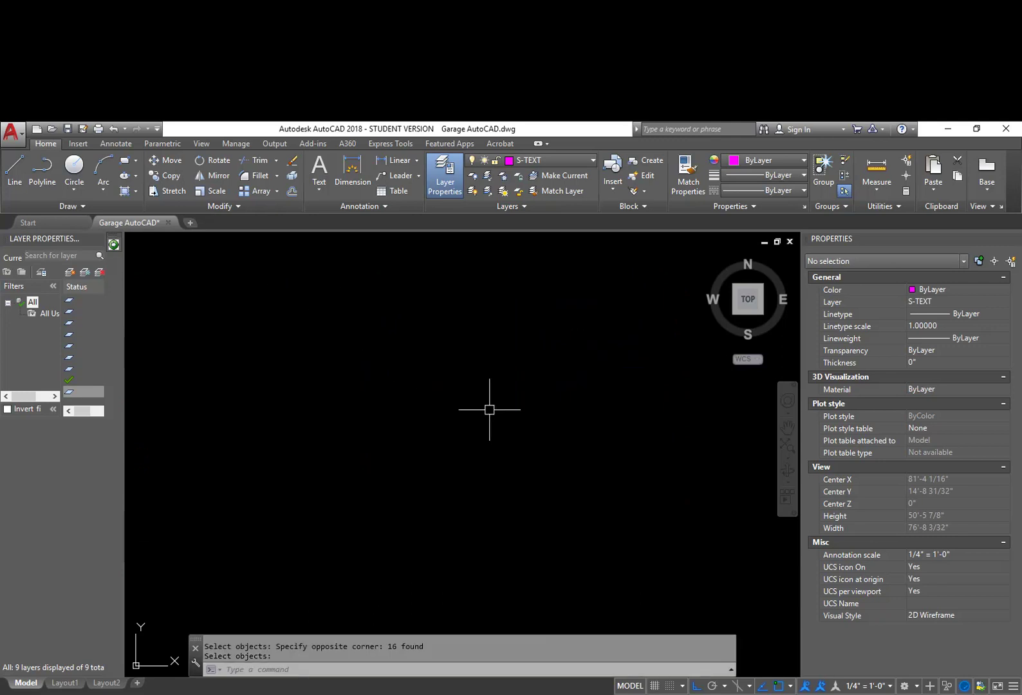
text(layon)
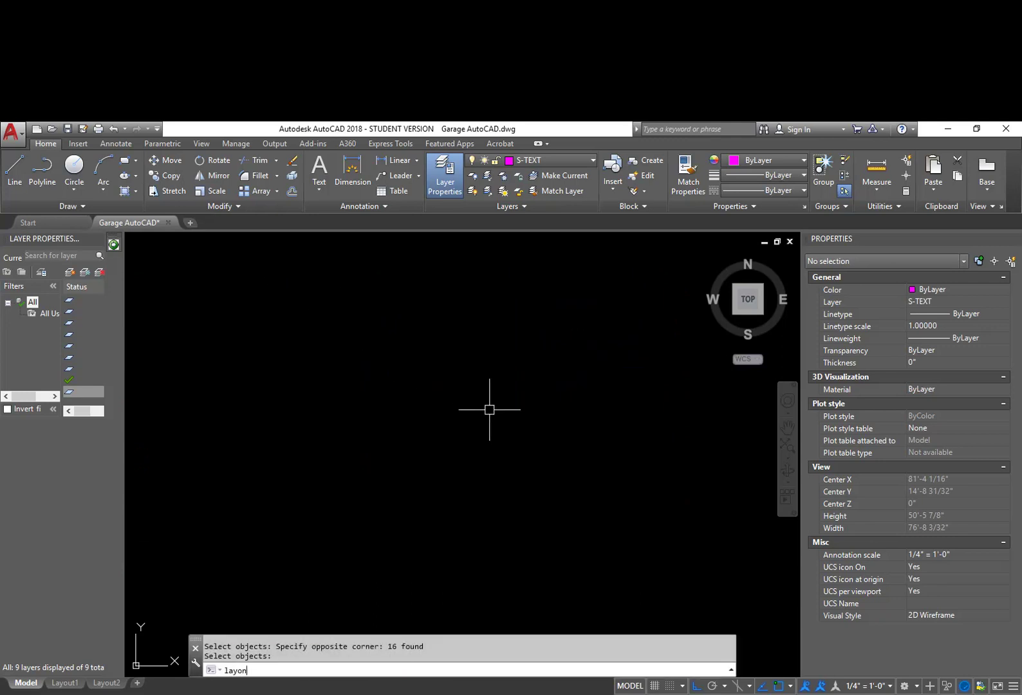
key(Return)
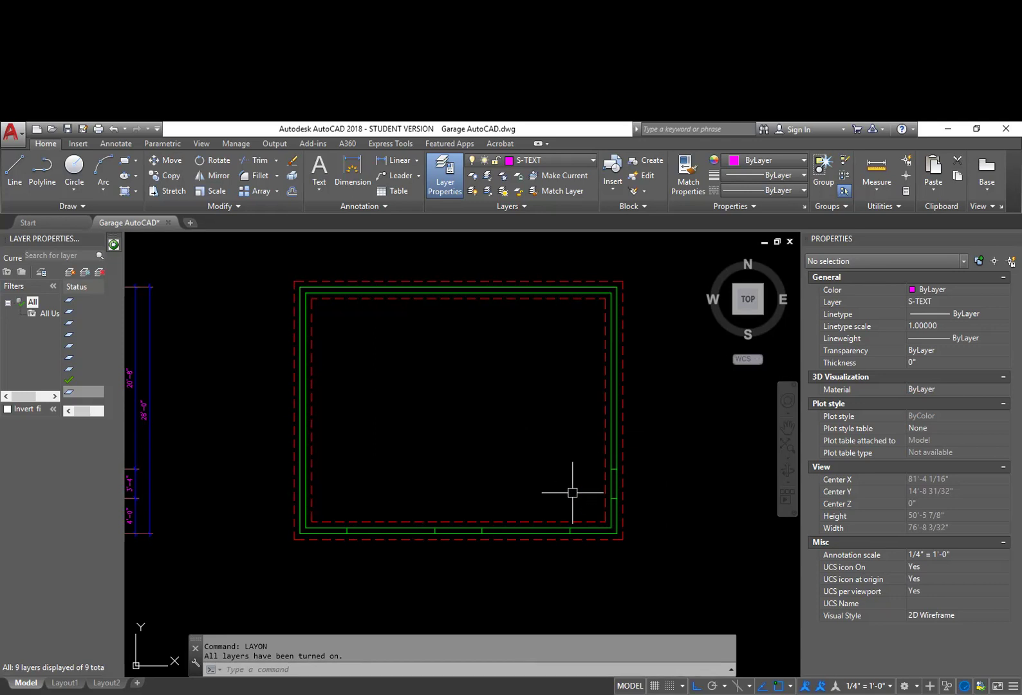
Make a new current layer named xl with the color yellow using the command-line version of the LAYER command.
scroll(608, 544, up, 4)
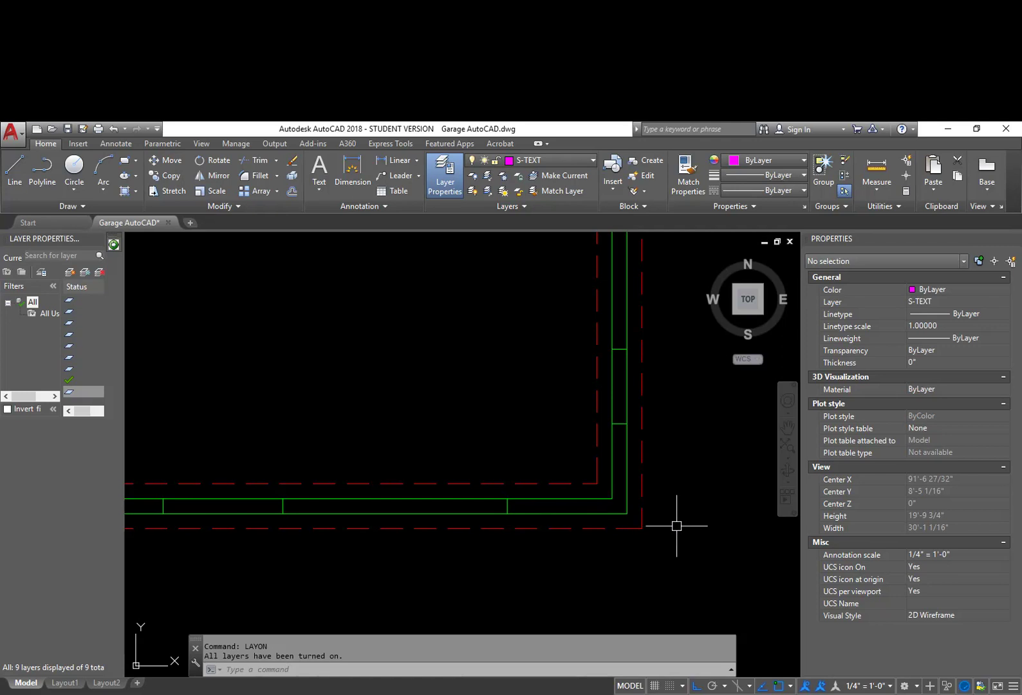
text(xl)
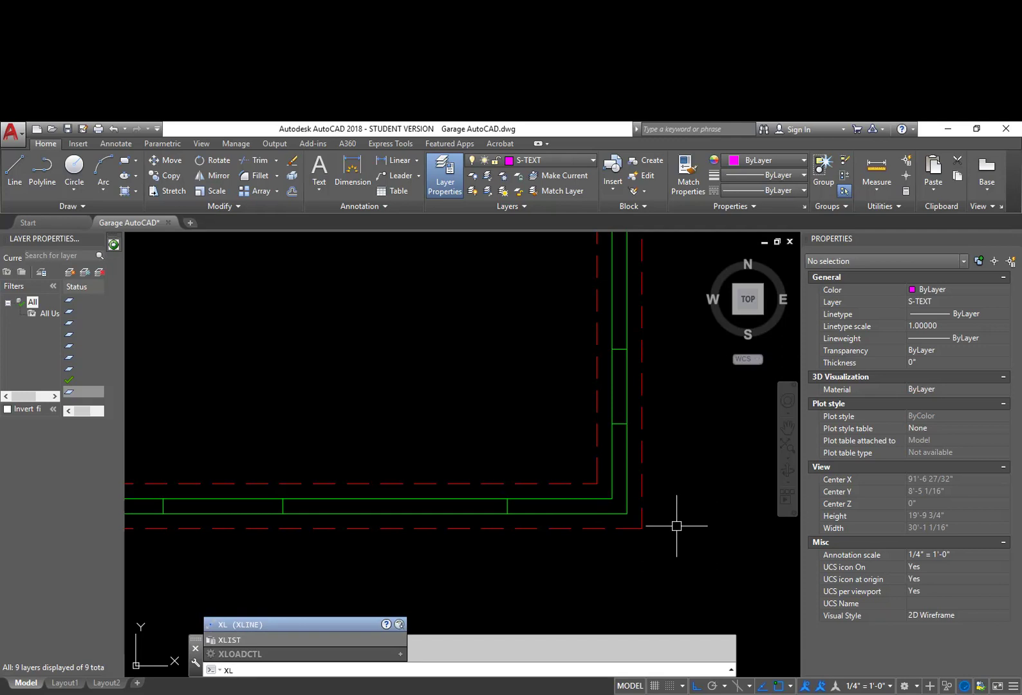
key(Escape)
text(-layer)
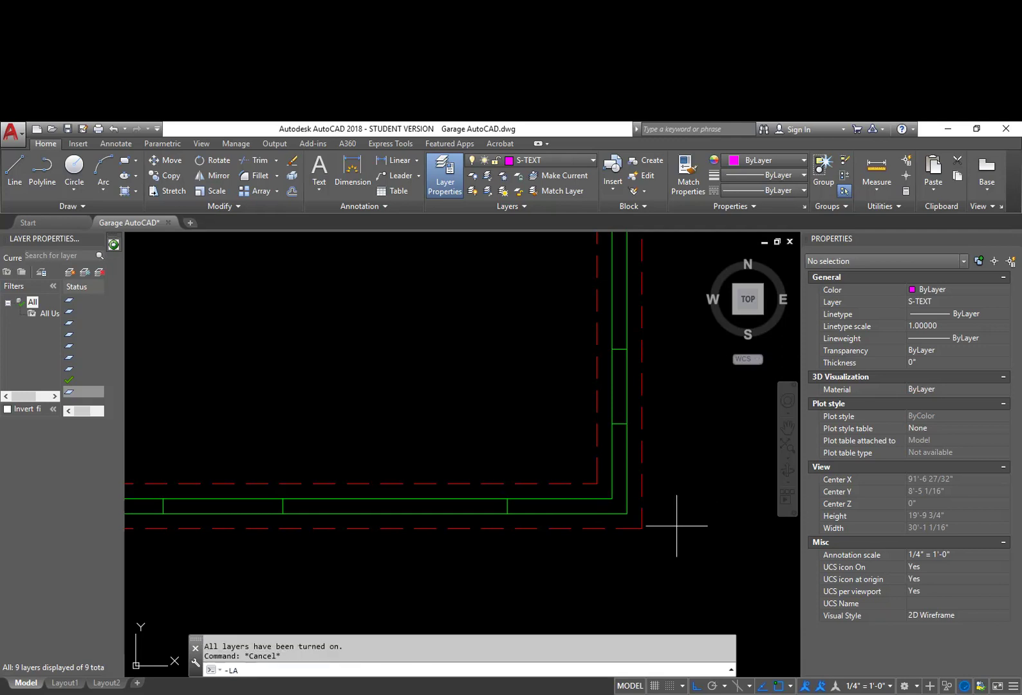
key(Return)
text(m)
key(Return)
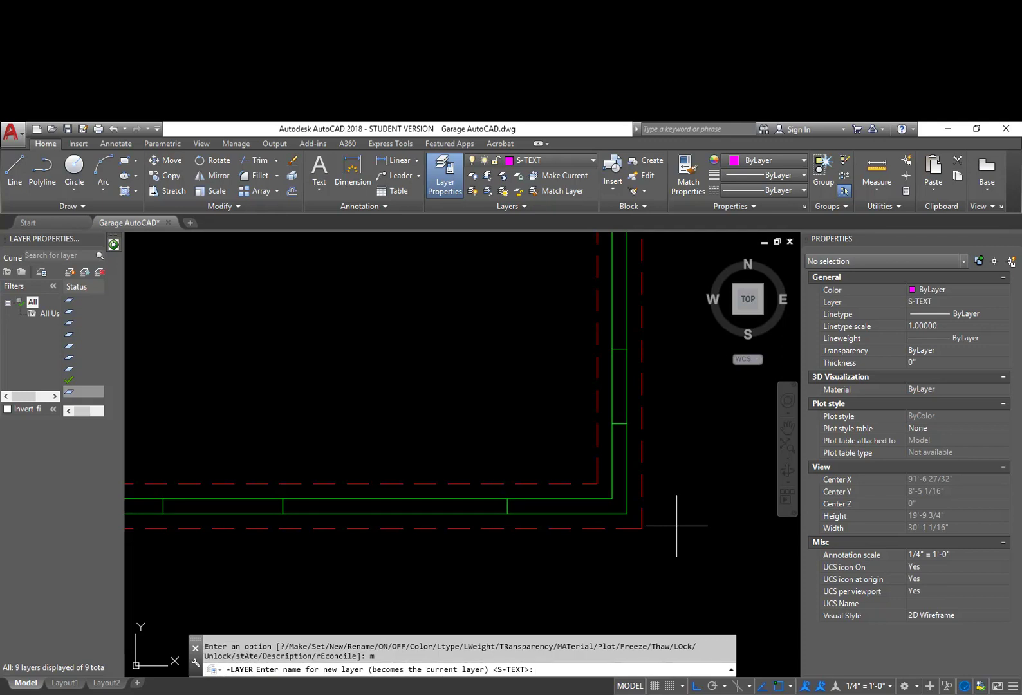
text(xl)
key(Return)
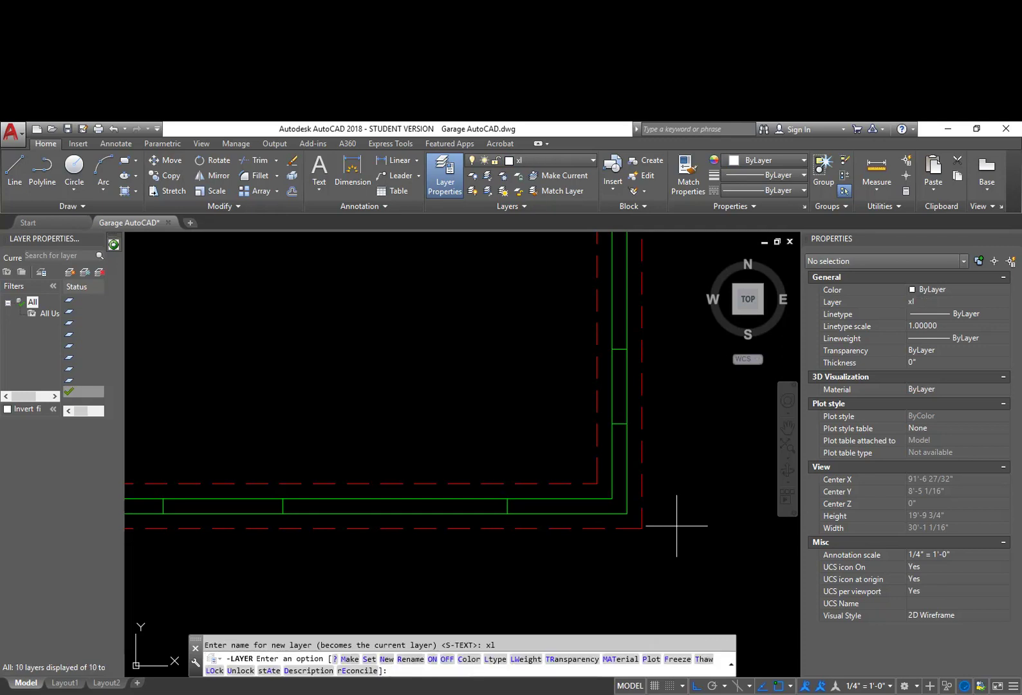
key(Return)
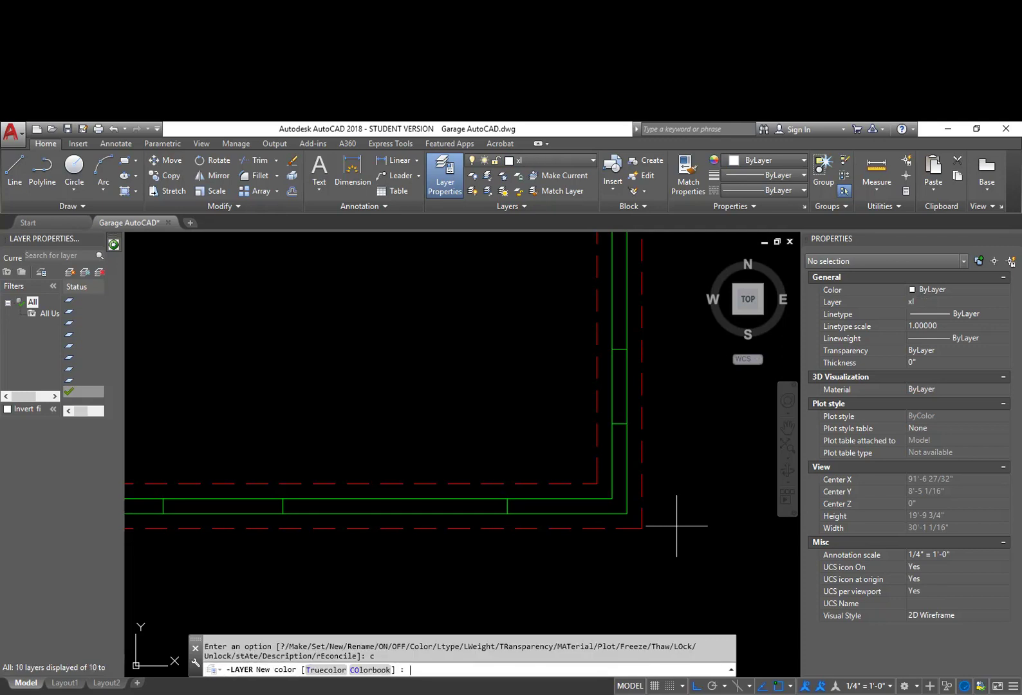
text(yellow)
key(Return)
key(Return)
key(Return)
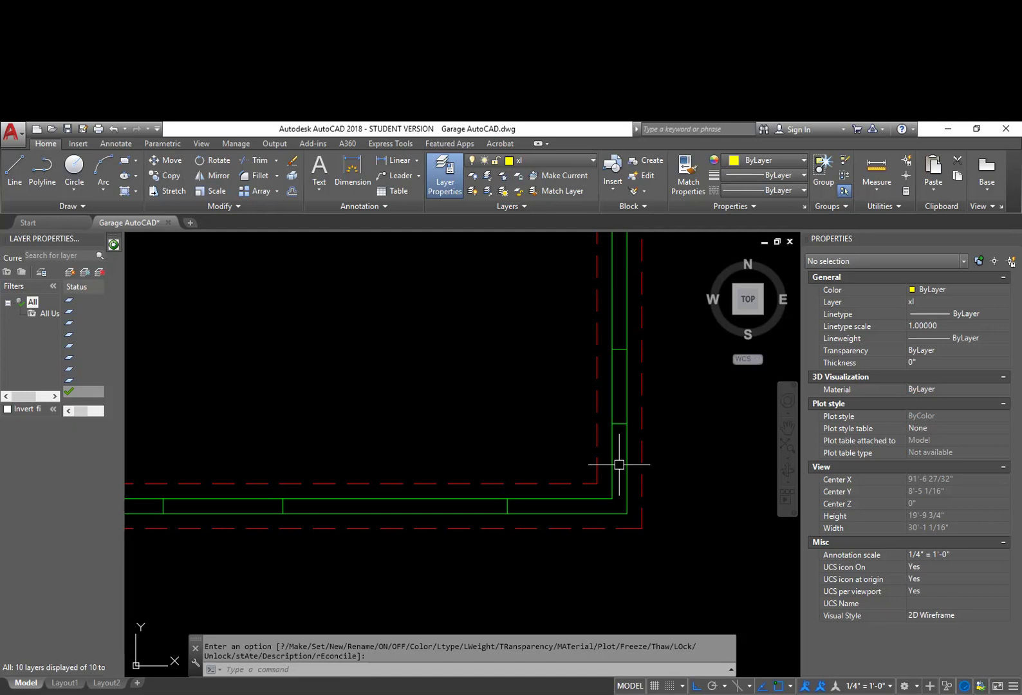
Draw four vertical construction lines through the inner and outer foundation and footing corners at the copied plan's lower-right corner.
text(XL)
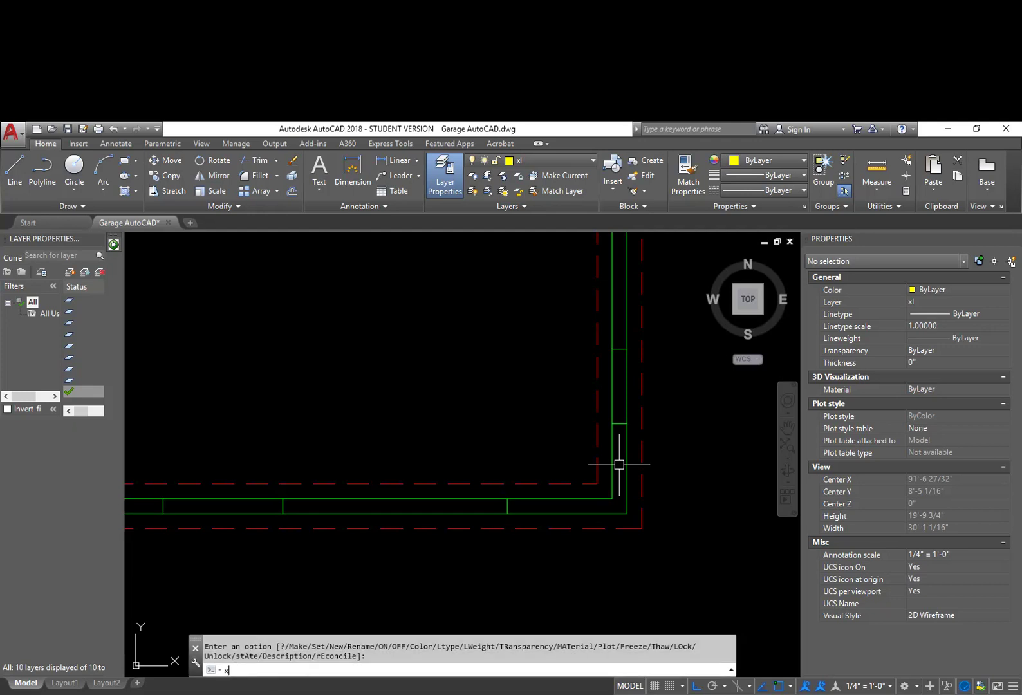
key(Return)
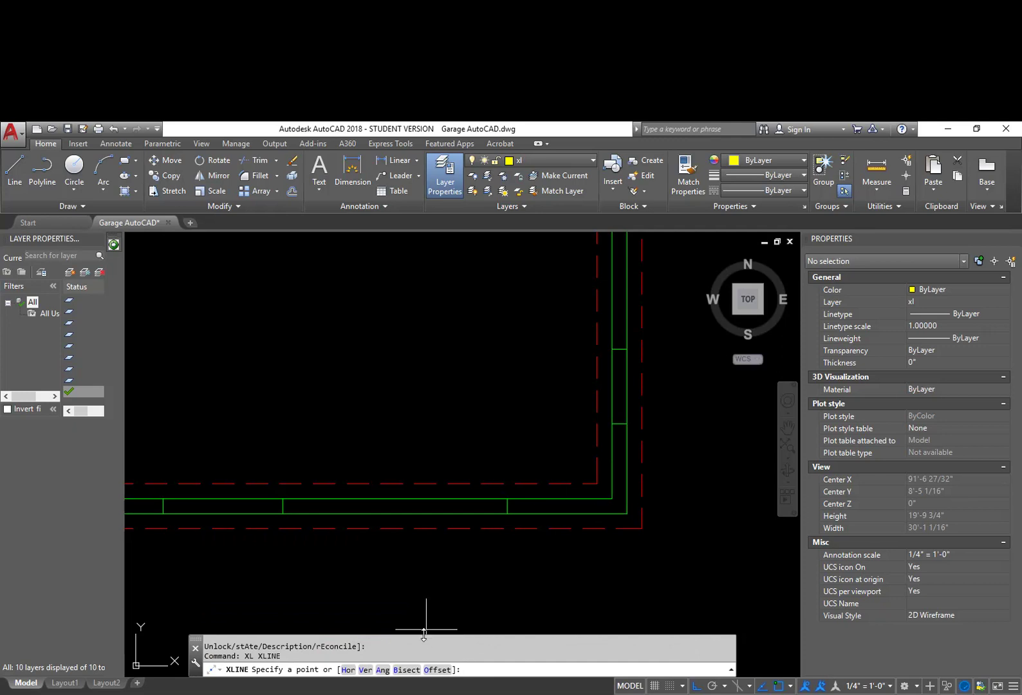
click(365, 670)
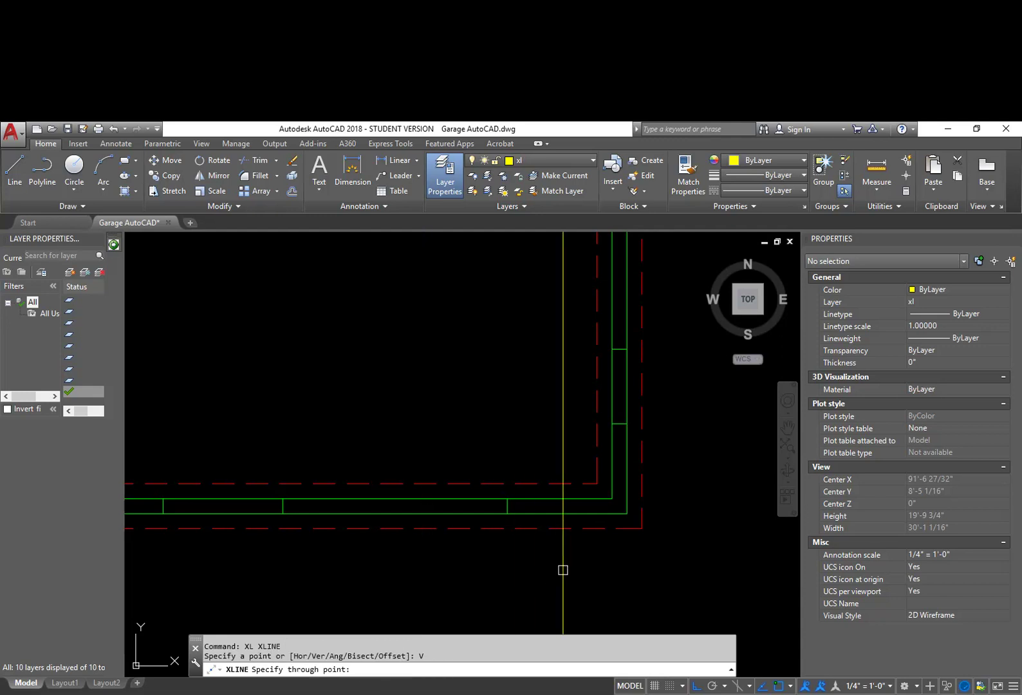
scroll(612, 498, up, 4)
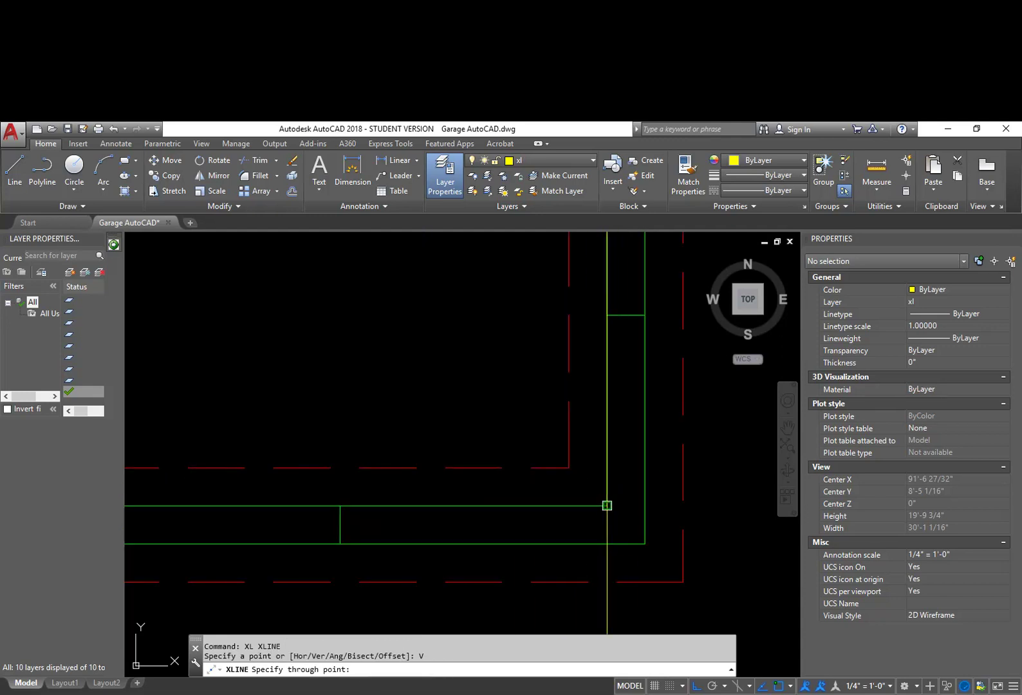
click(607, 505)
click(644, 544)
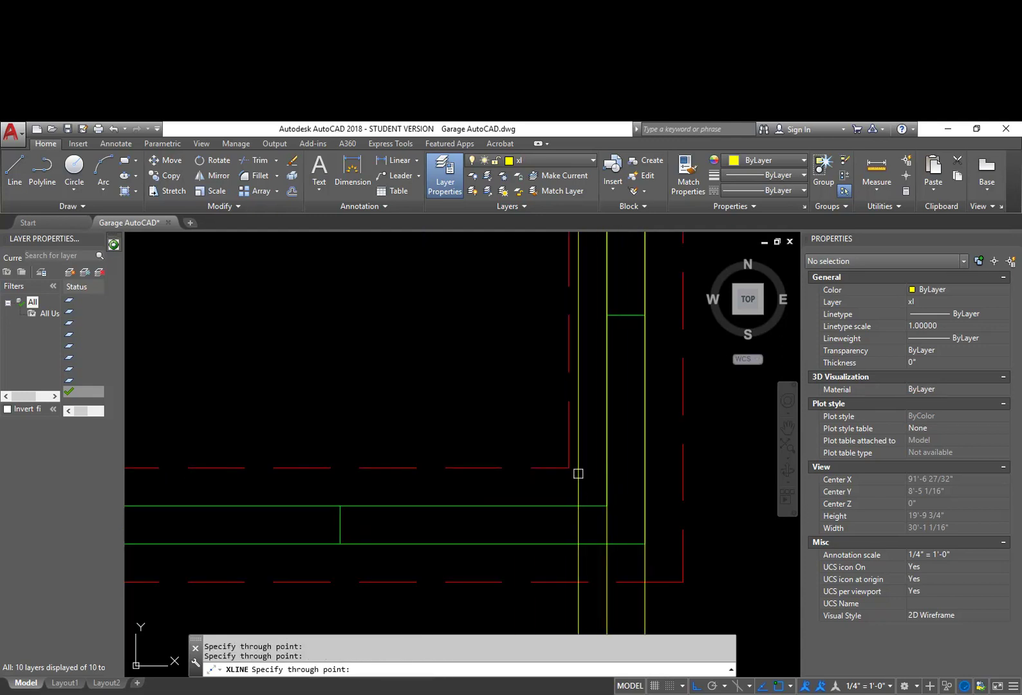
scroll(691, 586, down, 6)
middle_drag(695, 590, 615, 360)
key(Escape)
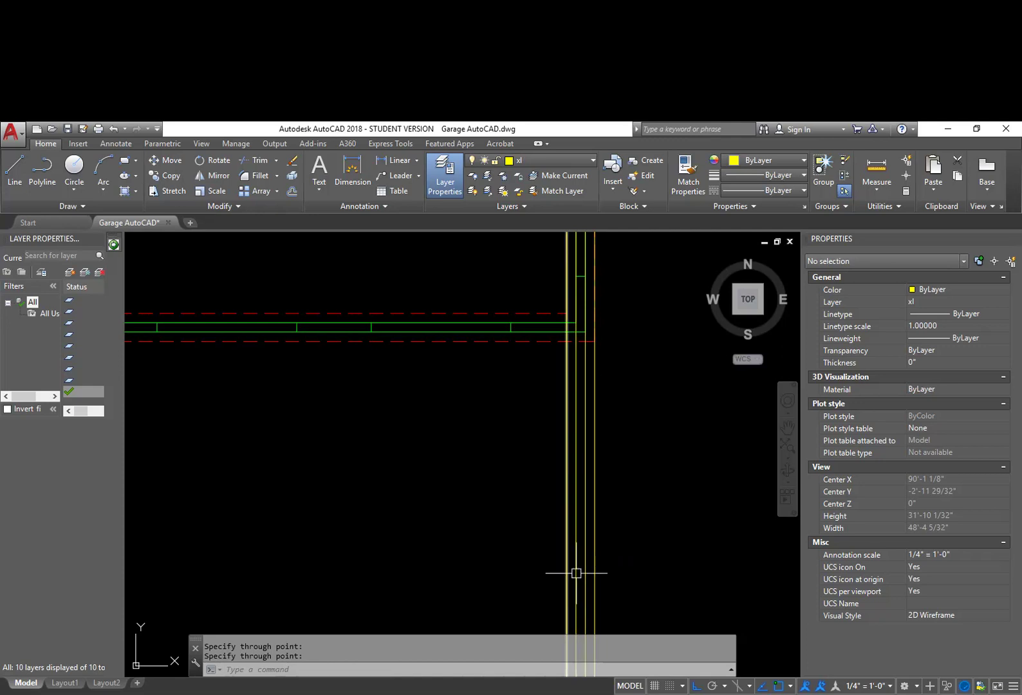
middle_drag(564, 598, 548, 511)
scroll(558, 525, up, 4)
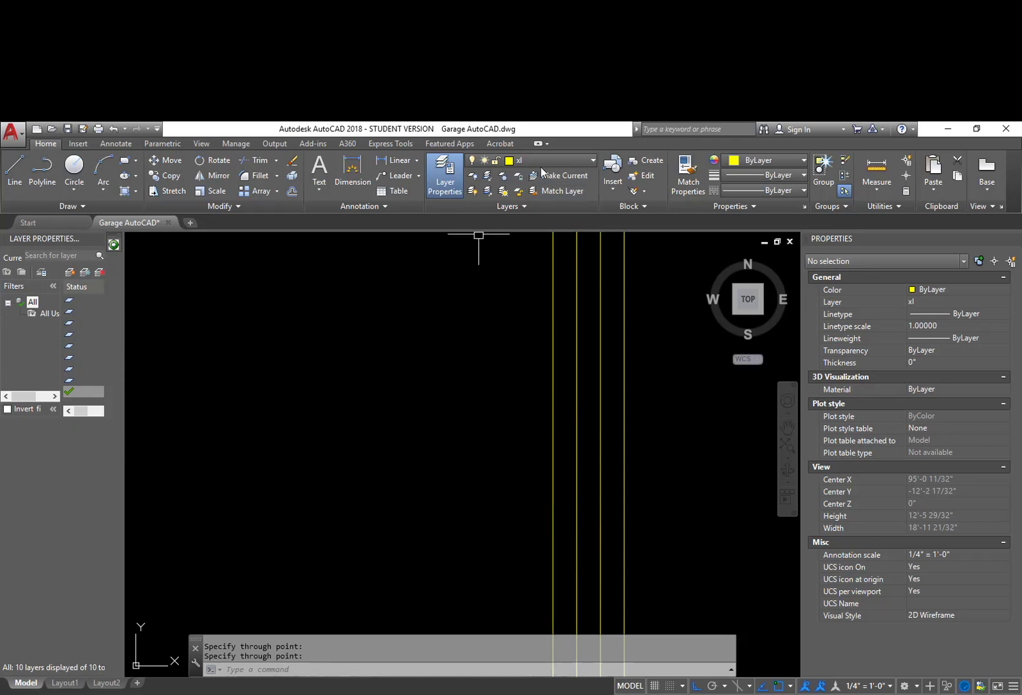
Make the s-foundation layer current.
click(536, 163)
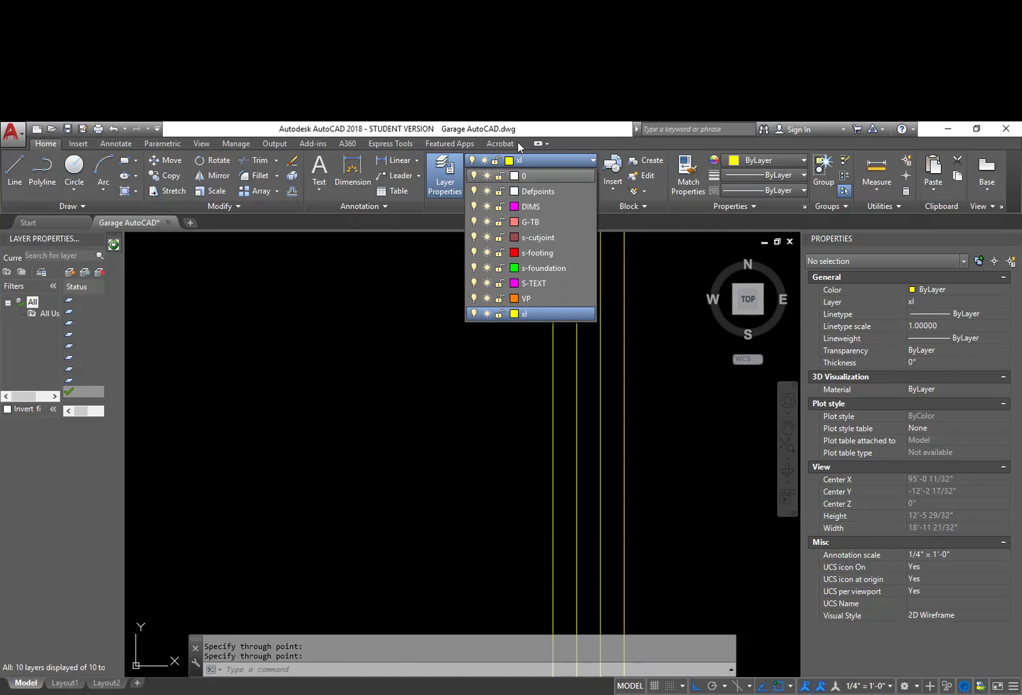
click(667, 428)
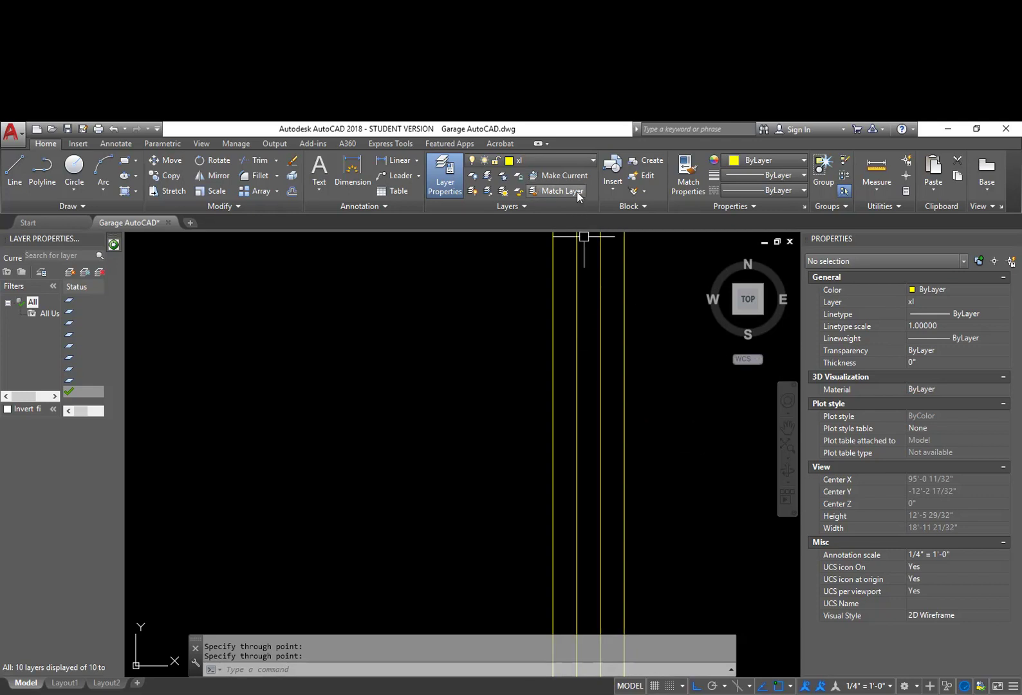
click(553, 161)
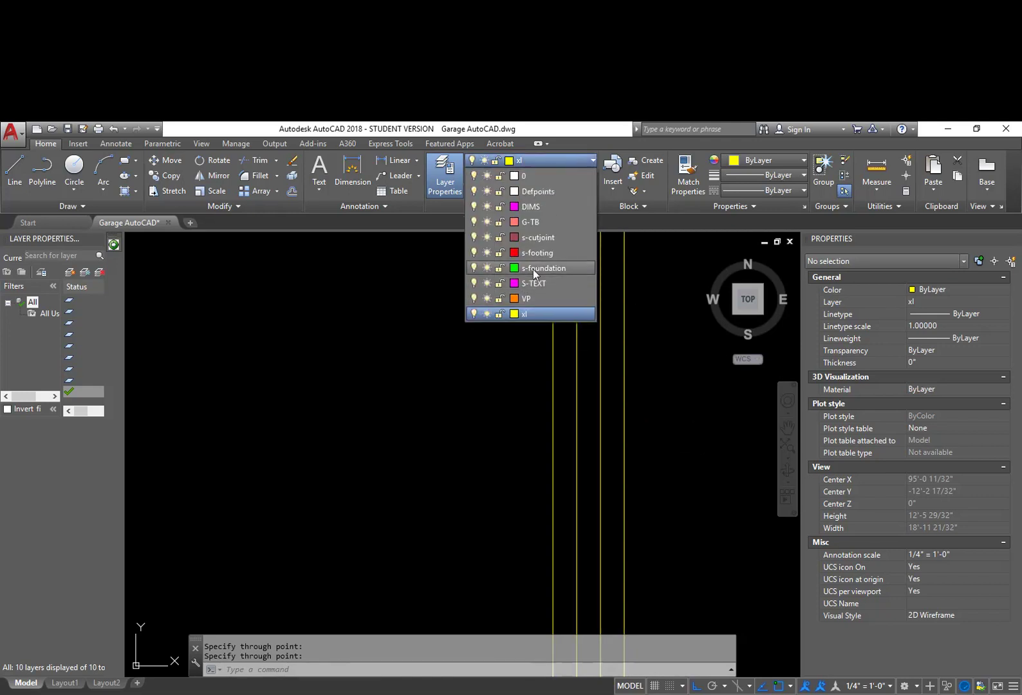
click(537, 268)
middle_drag(668, 481, 671, 433)
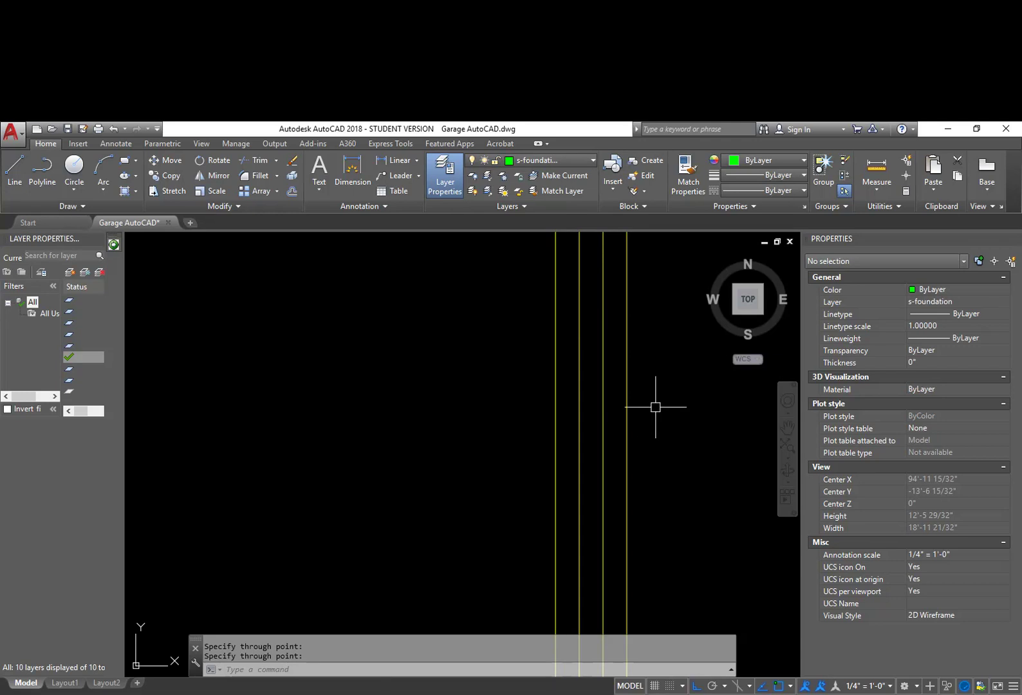
Make the s-footing layer current and draw a horizontal line across the four vertical construction lines below the copied plan.
click(529, 161)
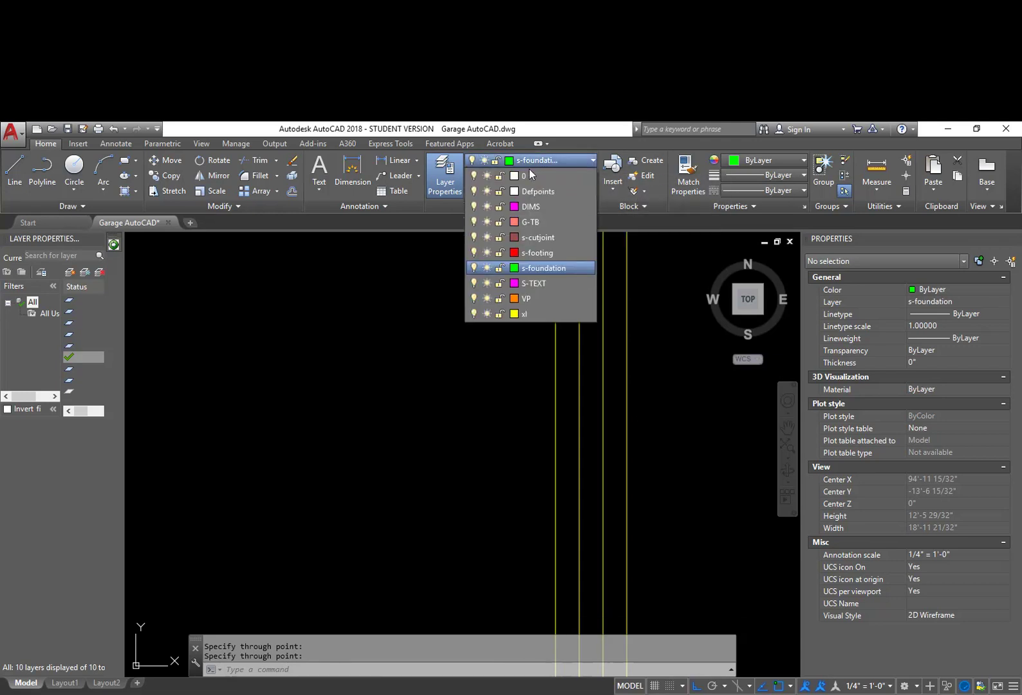
click(540, 252)
text(l)
key(Return)
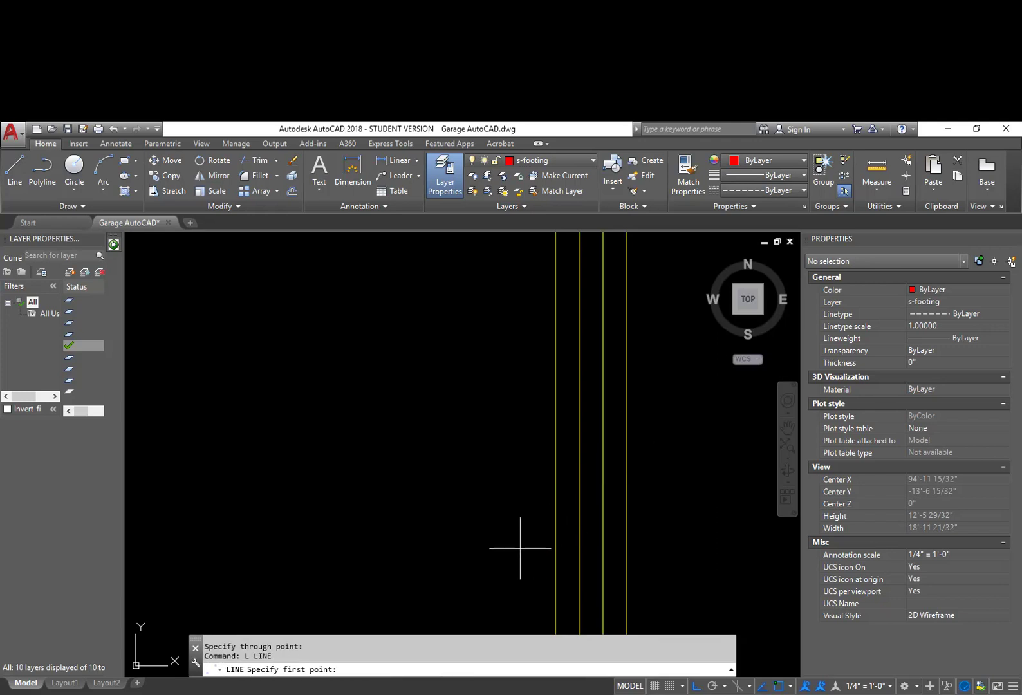
click(520, 548)
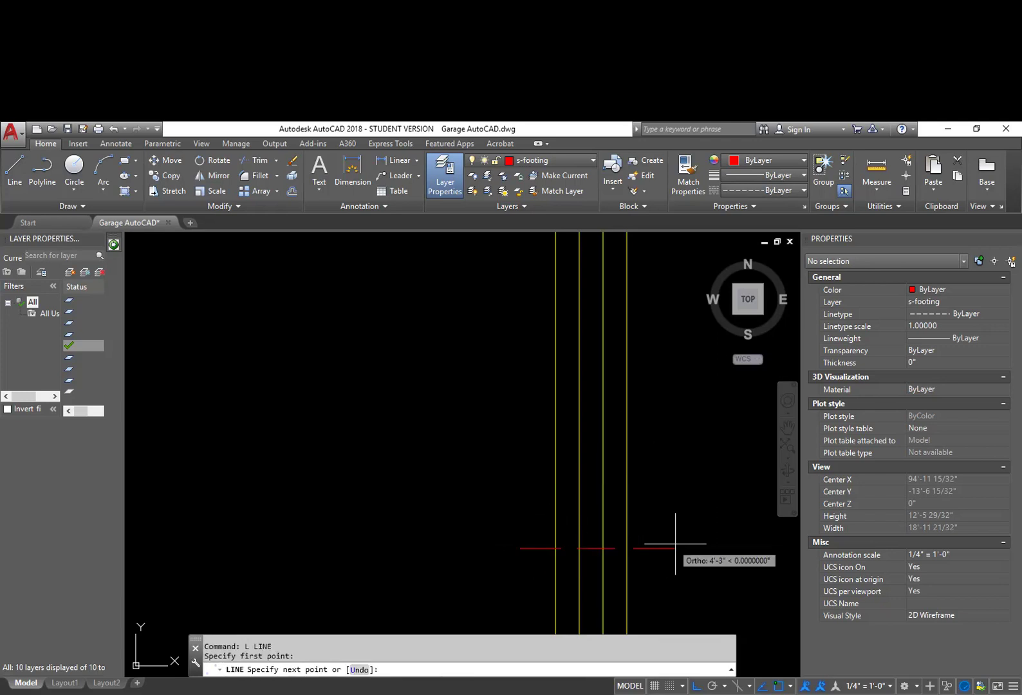
click(742, 562)
key(Escape)
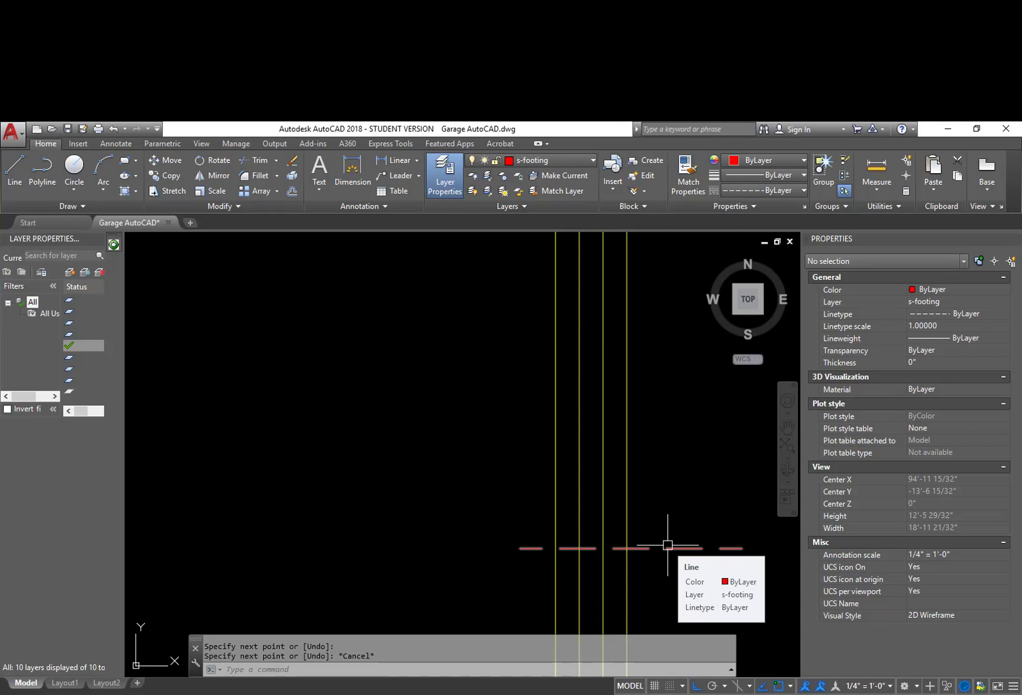
Offset the horizontal footing line 8" upward.
scroll(629, 561, down, 5)
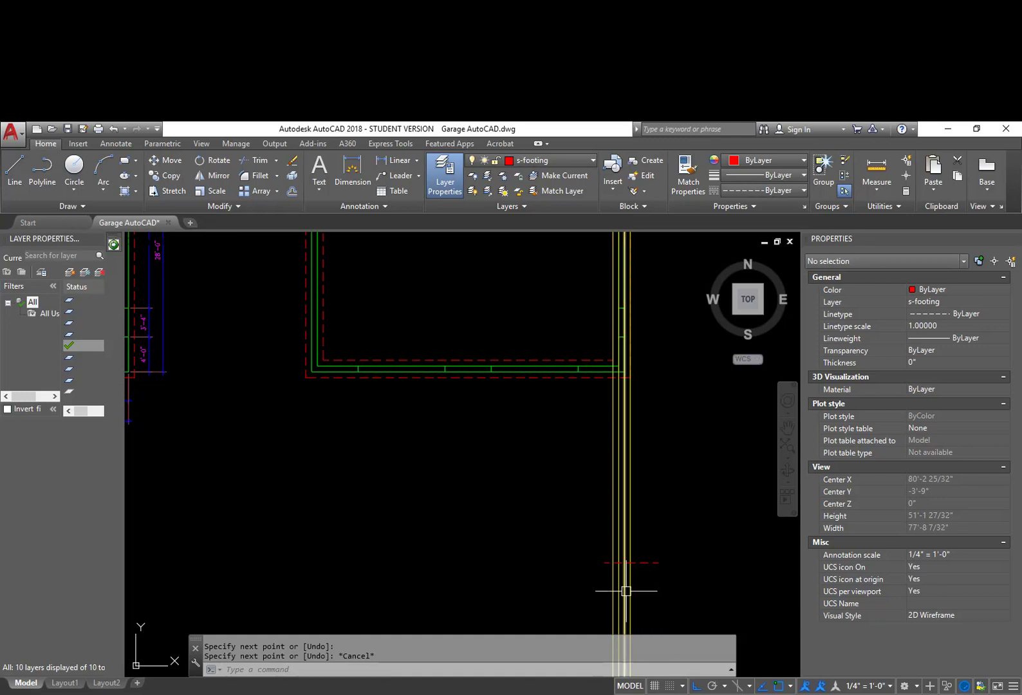
scroll(621, 589, up, 4)
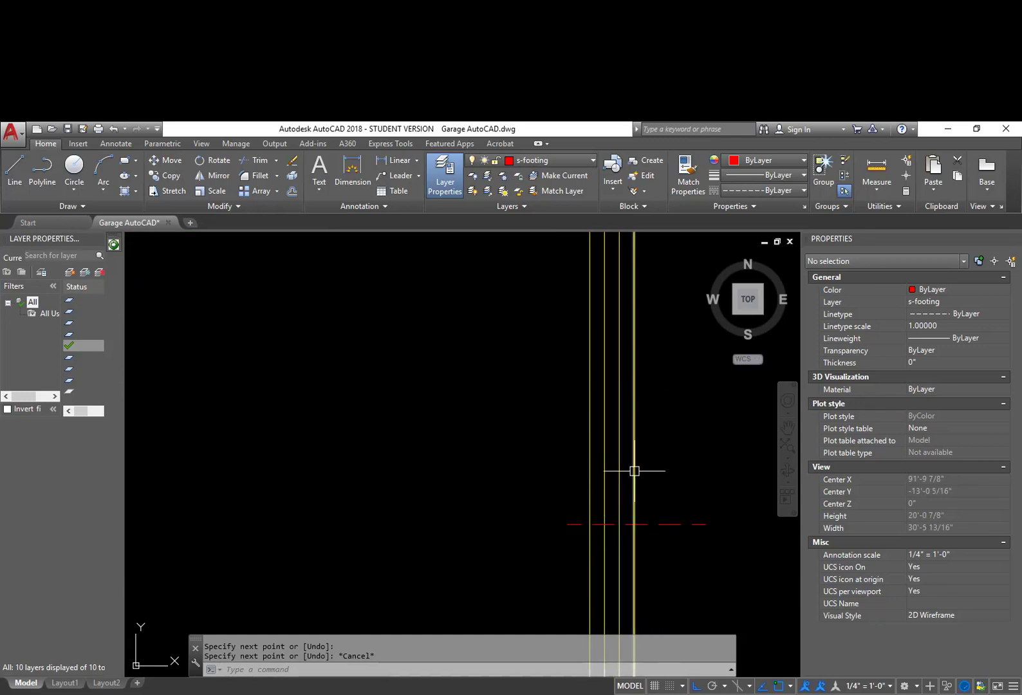
scroll(583, 538, up, 2)
mouse_move(586, 535)
middle_down()
mouse_move(611, 536)
mouse_move(639, 513)
mouse_move(586, 505)
middle_up()
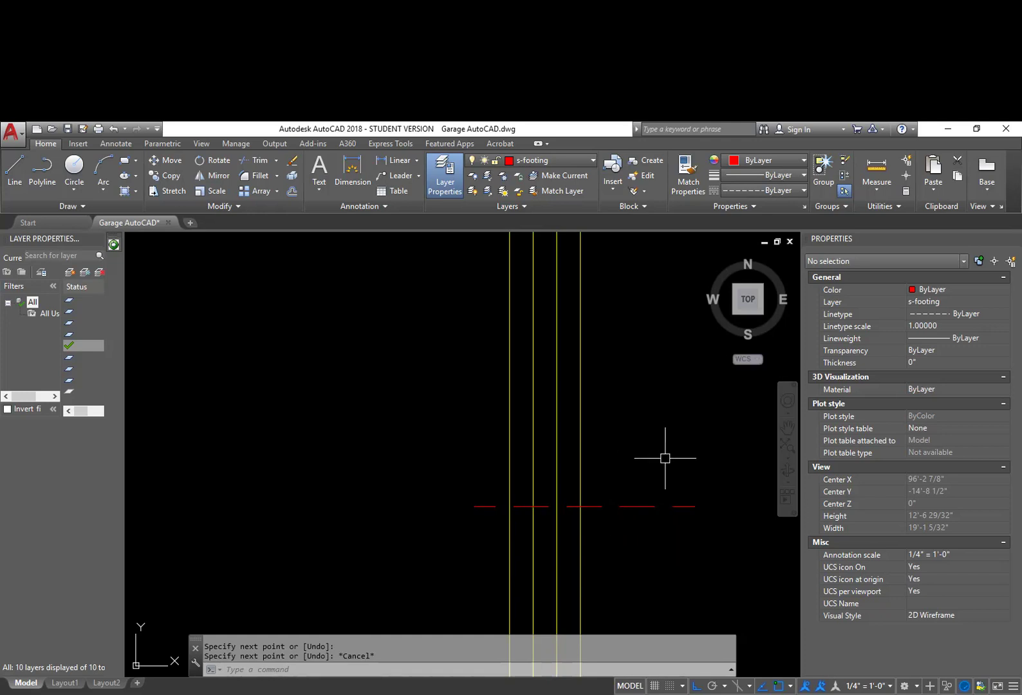
text(o)
key(Return)
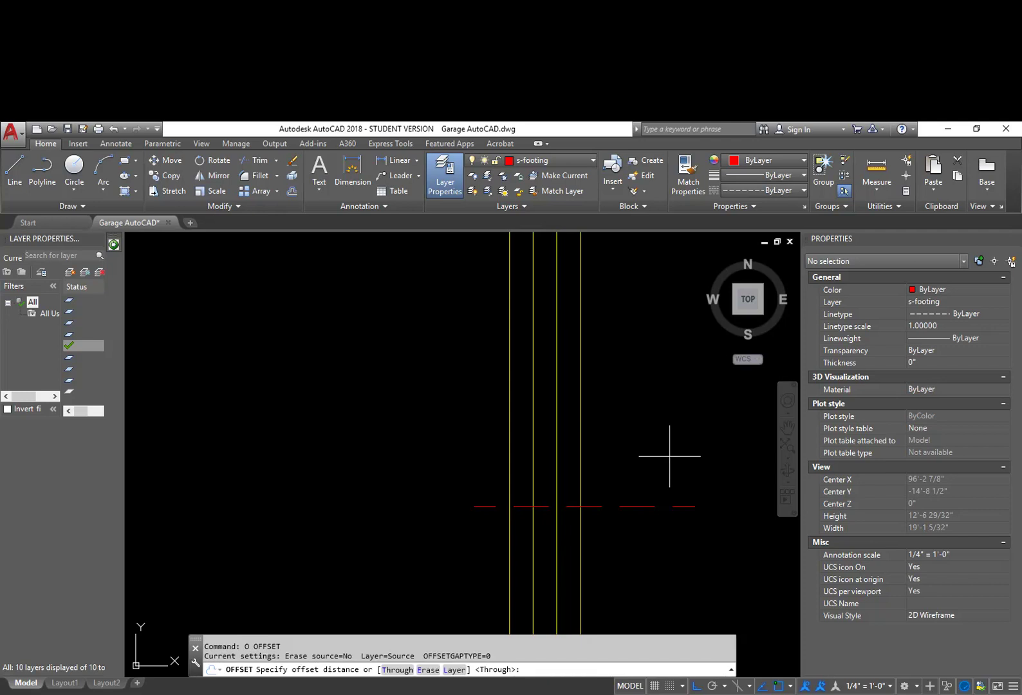
text(8)
key(Return)
click(651, 506)
click(662, 415)
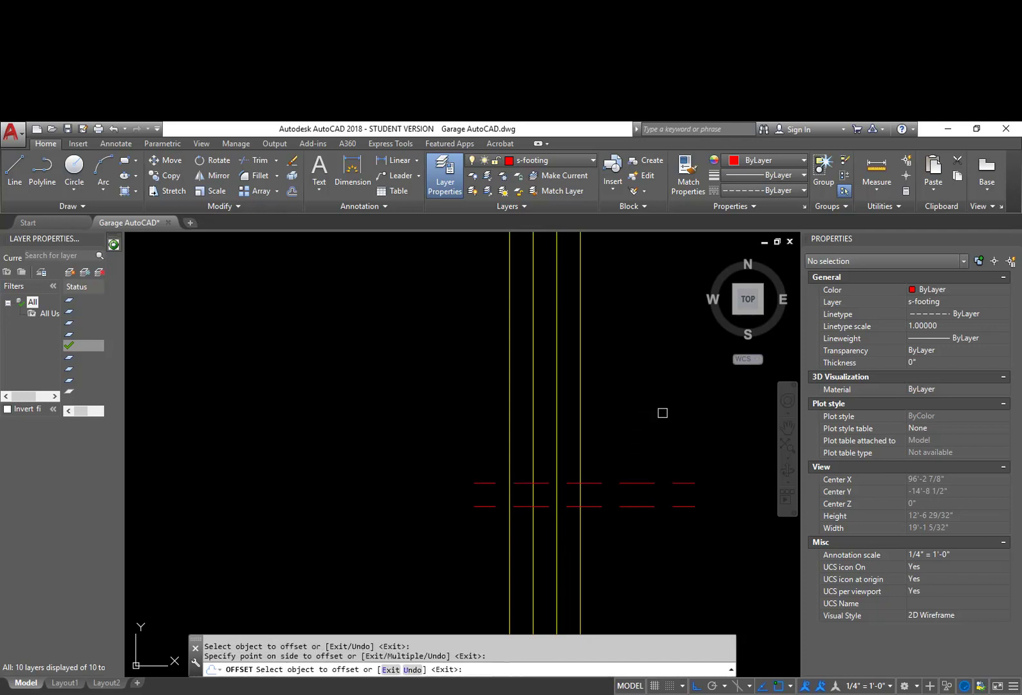
key(Return)
Fillet the two outer construction lines with both horizontal footing lines at all four corners to form the rectangular footing outline.
scroll(529, 495, up, 4)
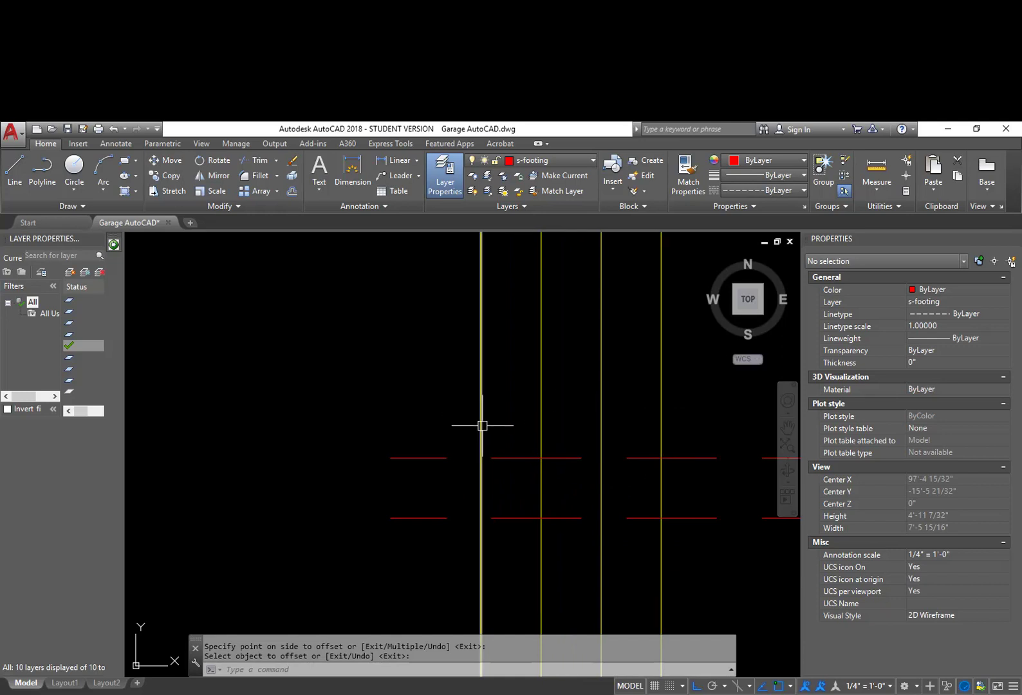
text(f)
key(Return)
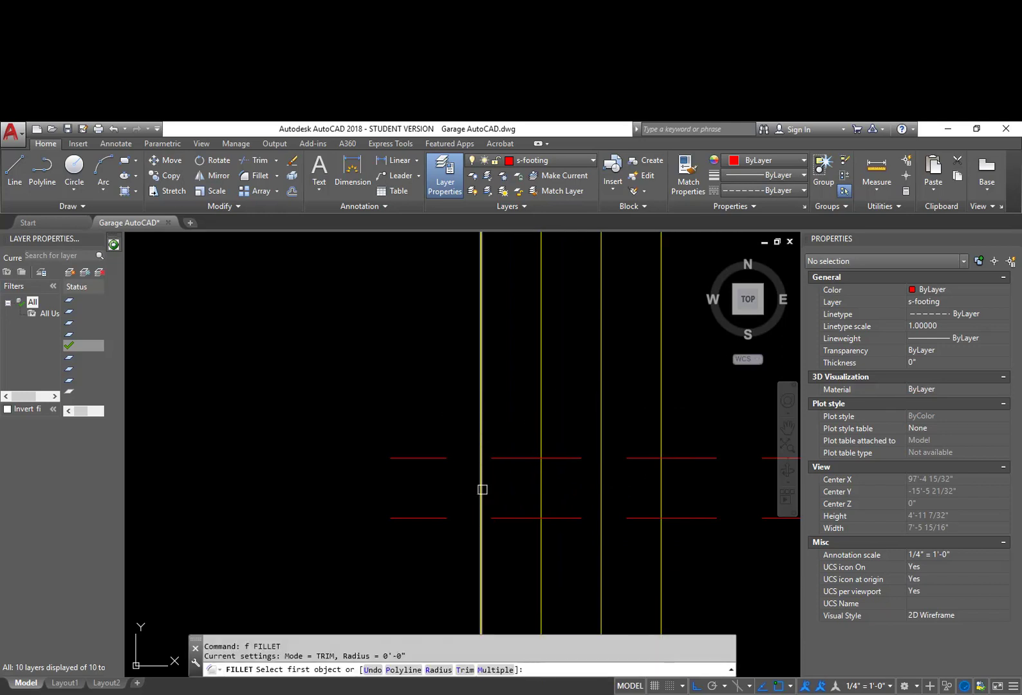
click(482, 489)
click(501, 458)
key(Return)
click(514, 458)
click(661, 478)
key(Return)
click(661, 483)
click(650, 517)
key(Return)
click(507, 517)
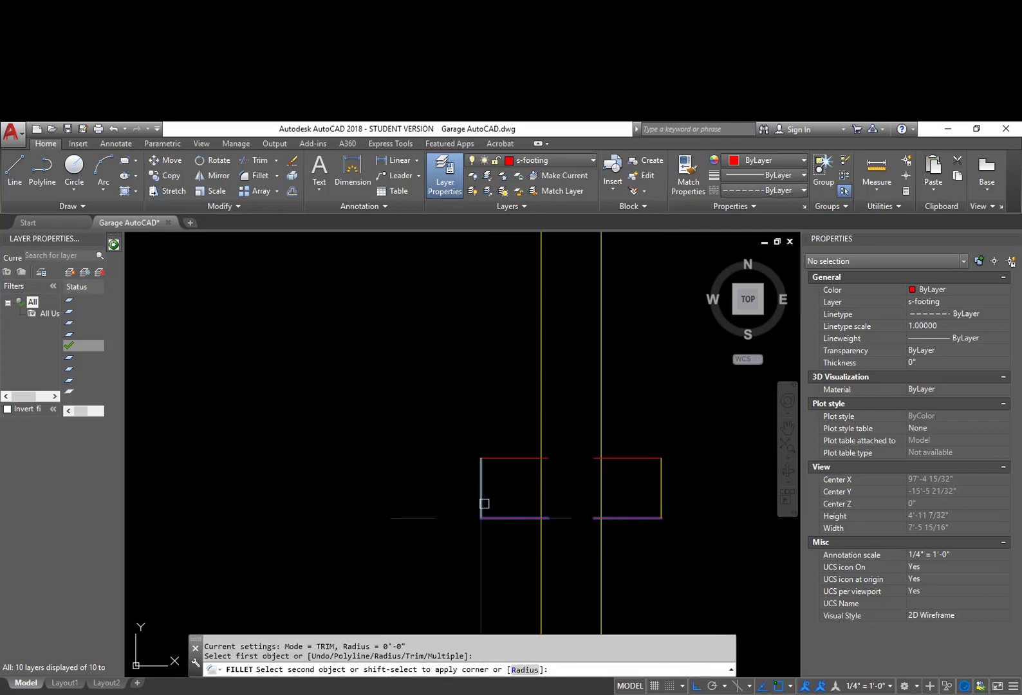
click(483, 499)
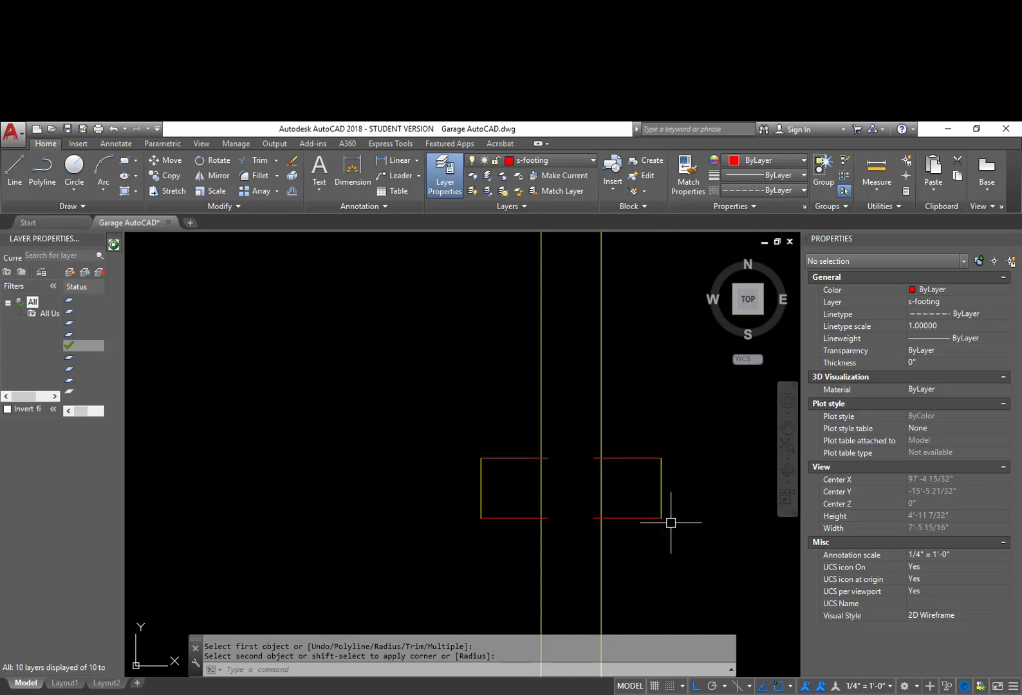
key(Escape)
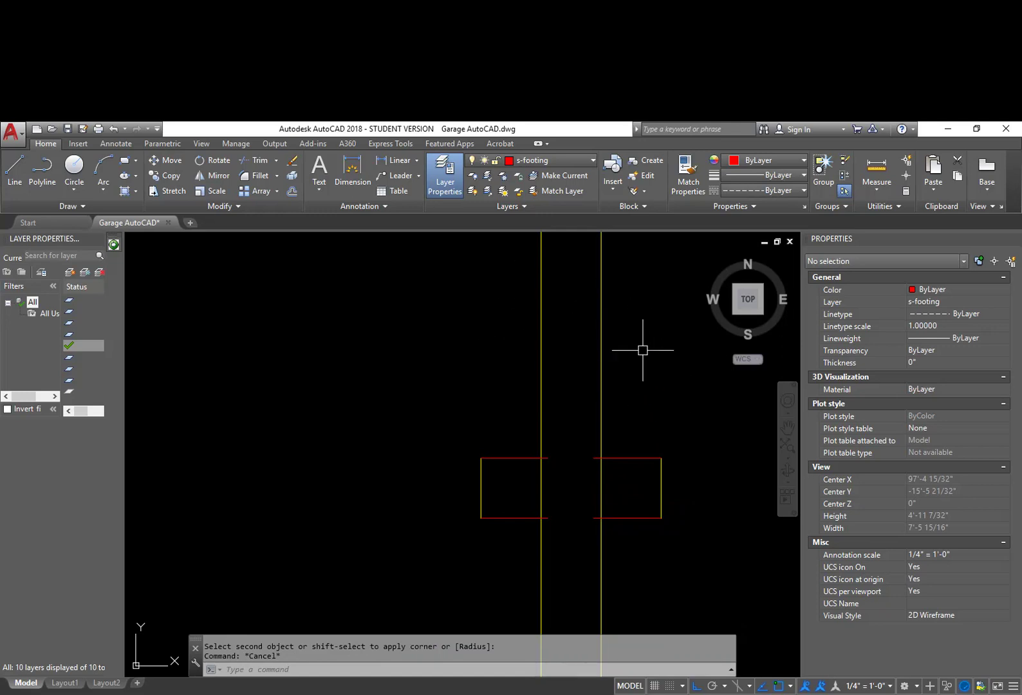
Move the two inner vertical construction lines to the s-foundation layer.
click(640, 377)
click(463, 299)
click(569, 169)
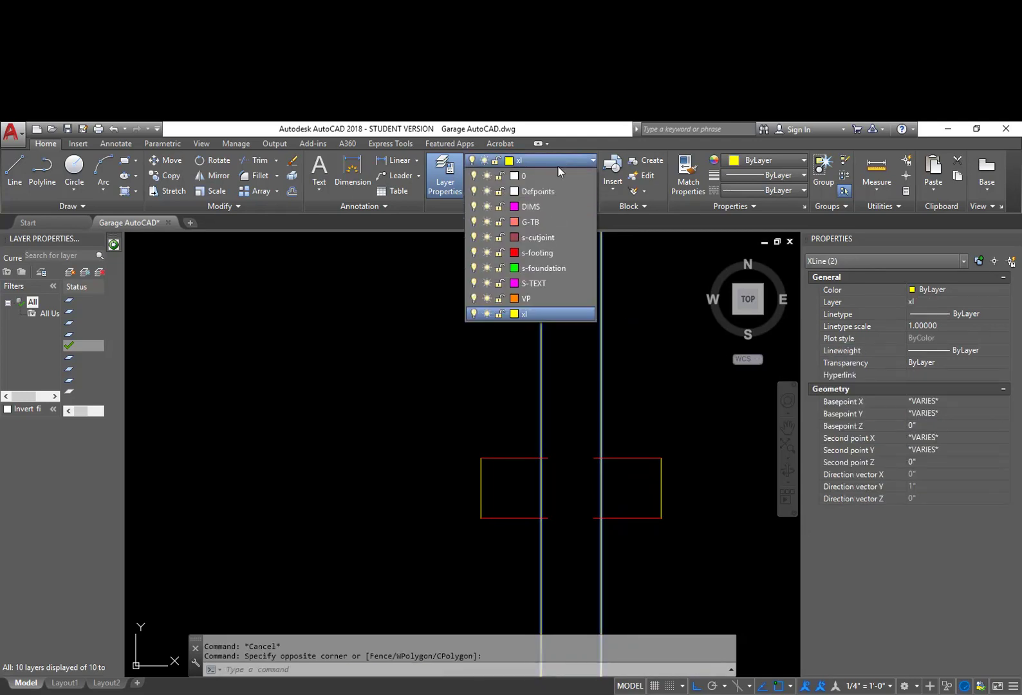
click(548, 267)
key(Escape)
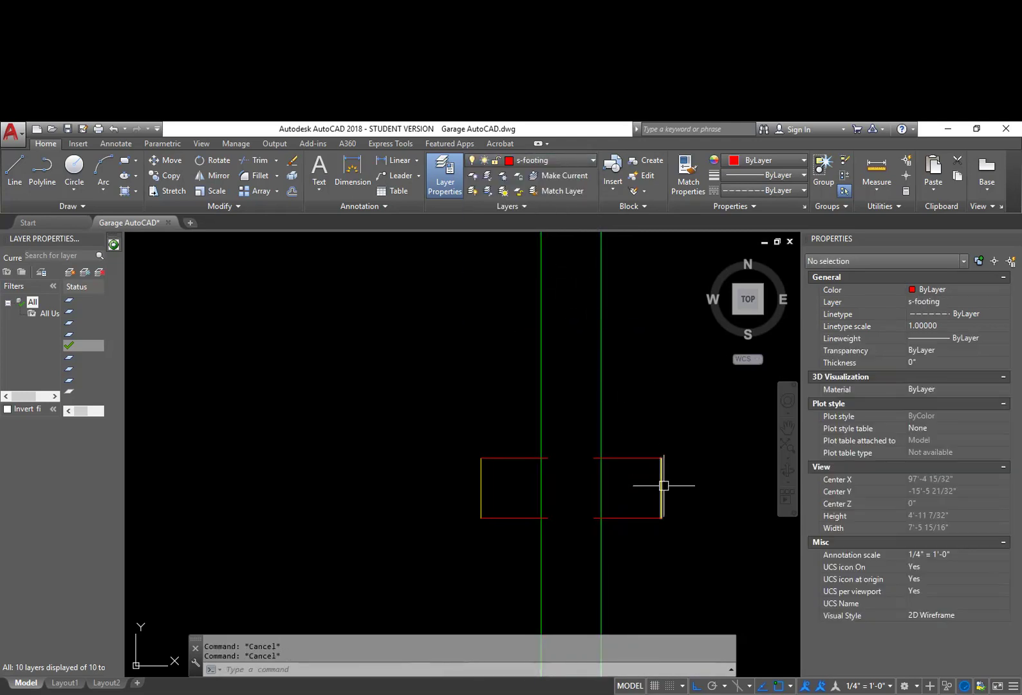
Move the two vertical sides of the footing rectangle to the s-footing layer.
click(434, 540)
click(495, 431)
click(628, 547)
click(685, 410)
click(553, 161)
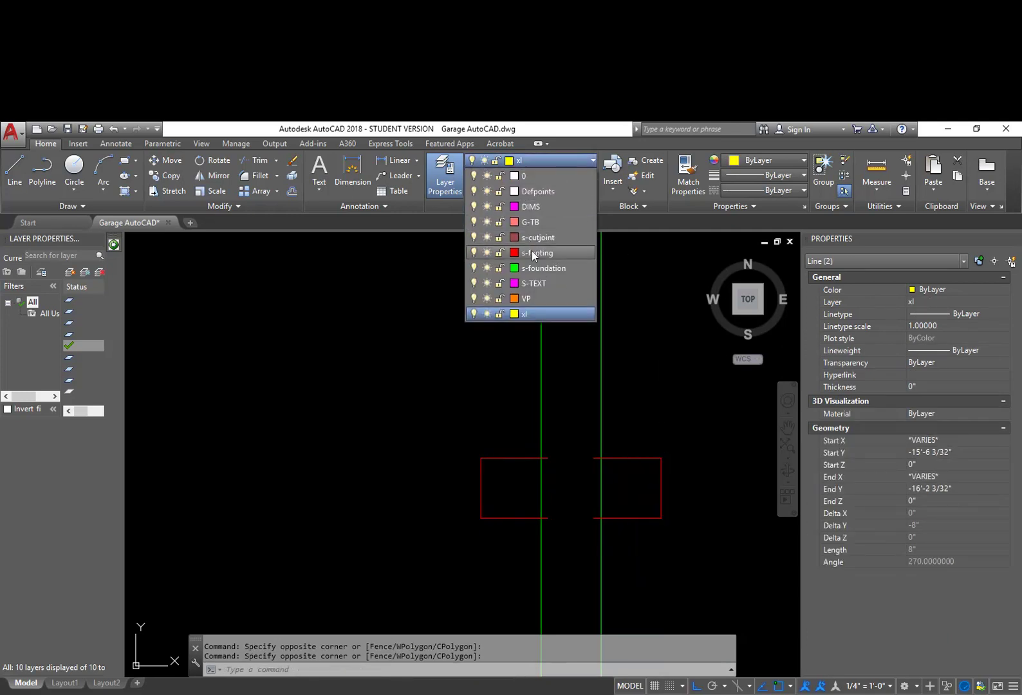
click(531, 251)
key(Escape)
key(Escape)
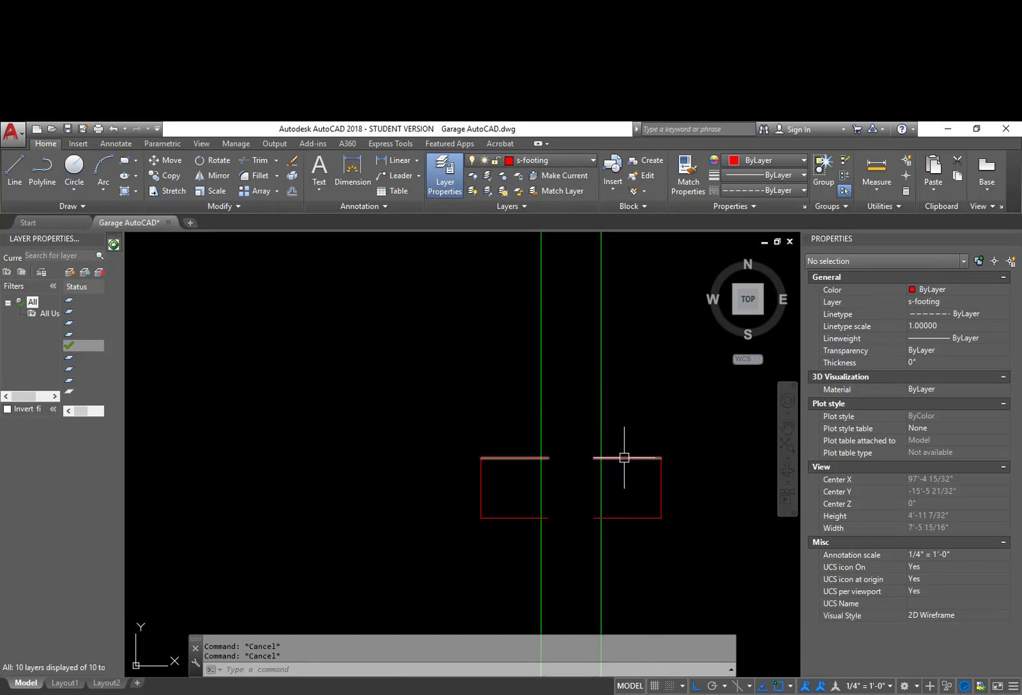
Trim the two foundation wall lines inside the footing and erase their leftover pieces below it.
text(tr)
key(Return)
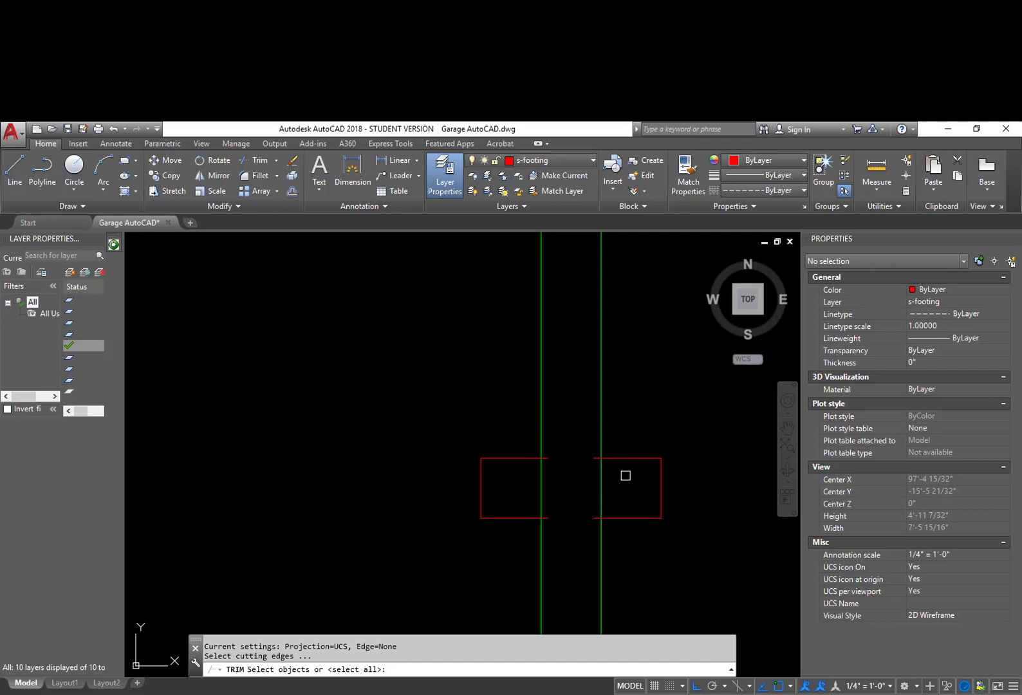
key(Return)
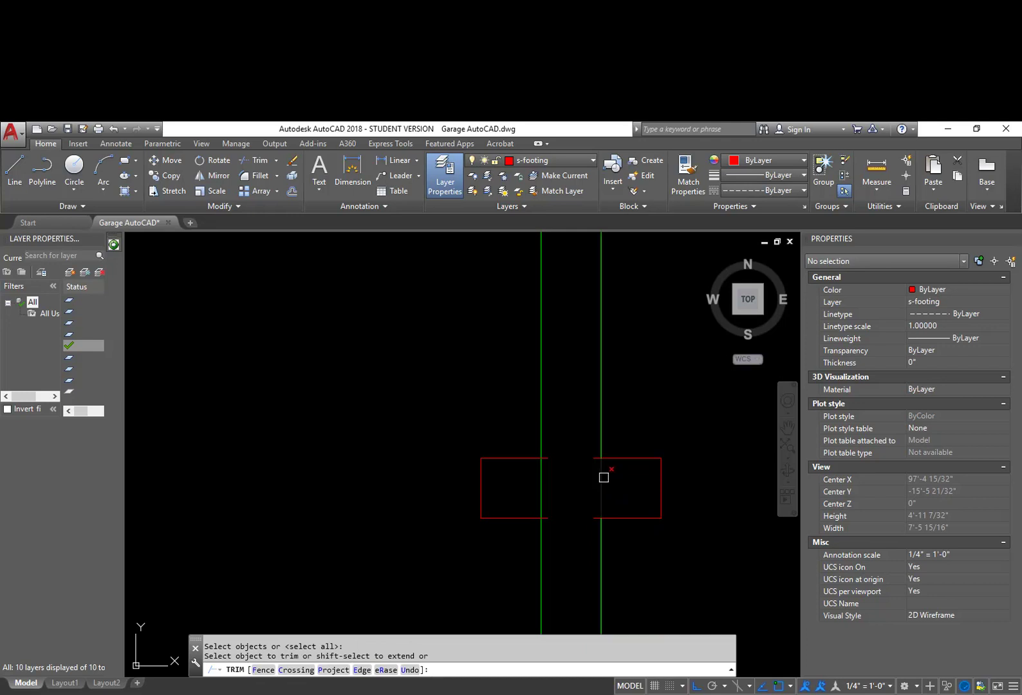
key(Return)
text(e)
key(Return)
click(627, 557)
click(508, 540)
key(Return)
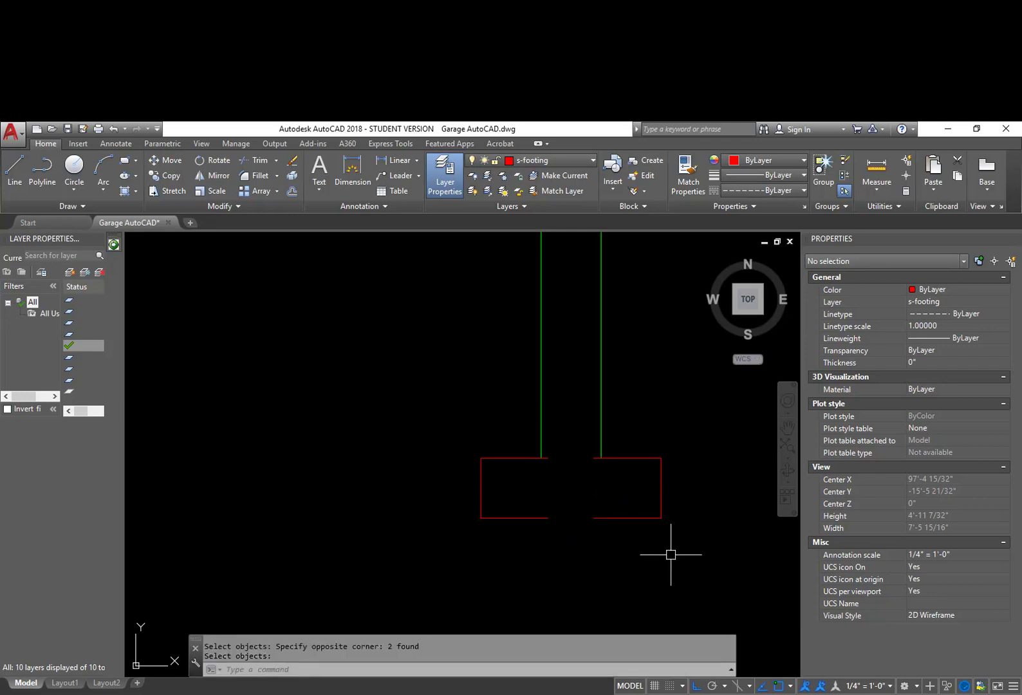
scroll(621, 431, down, 2)
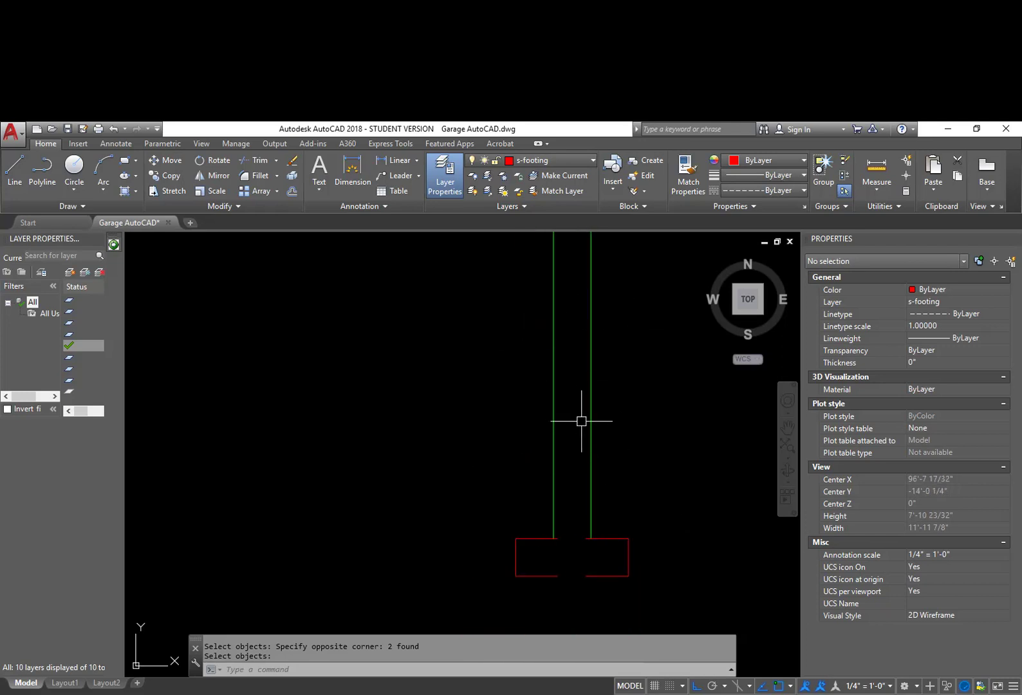
middle_drag(623, 490, 569, 430)
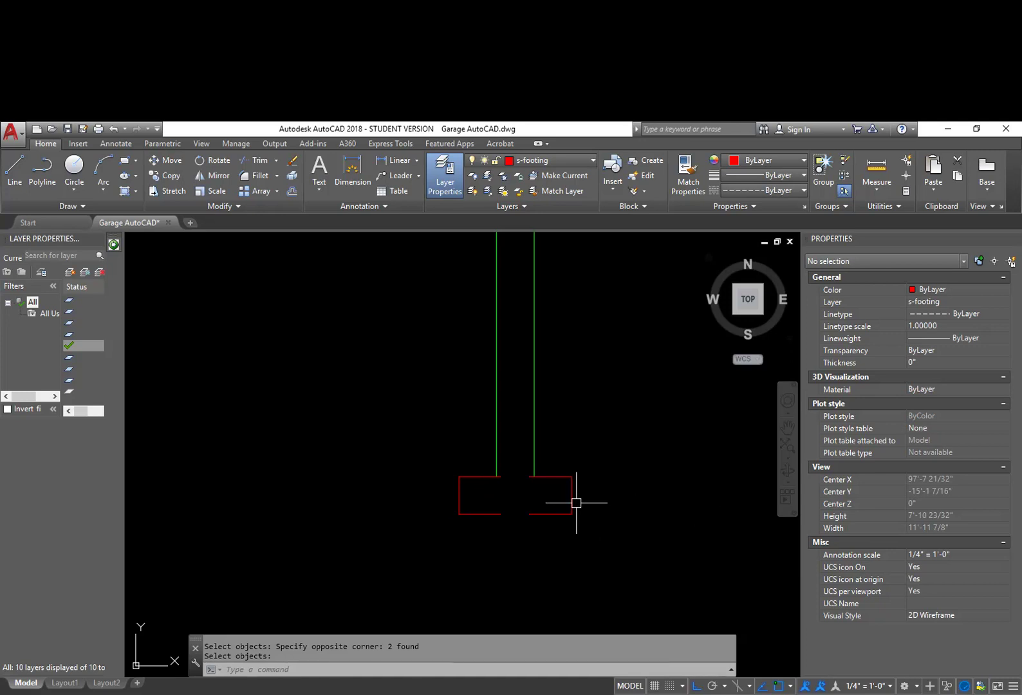
text(l)
key(Return)
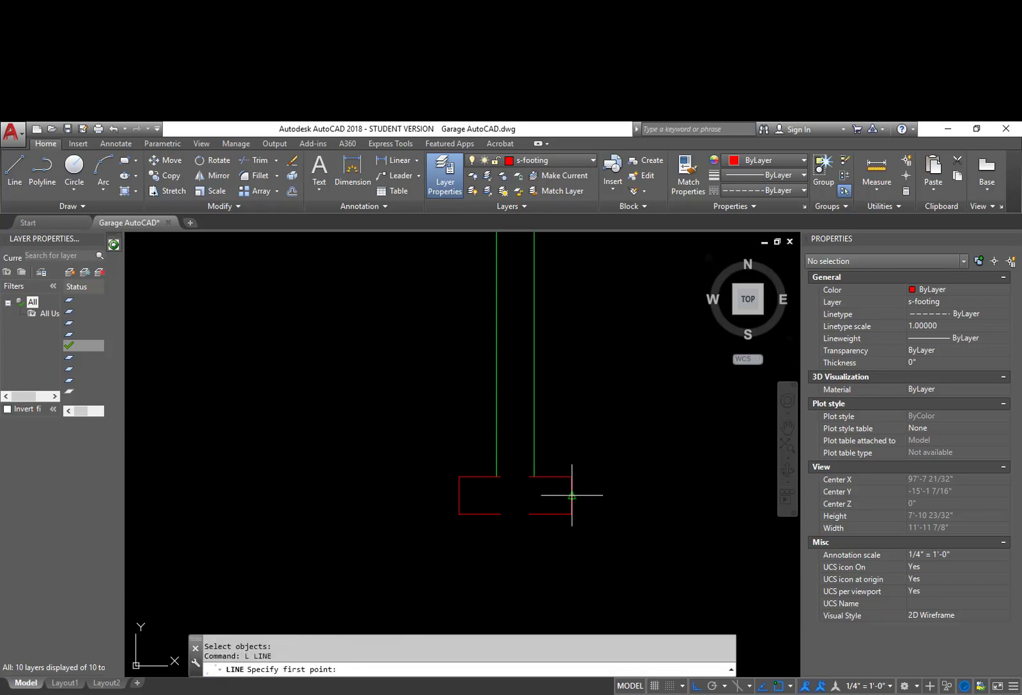
scroll(571, 496, up, 2)
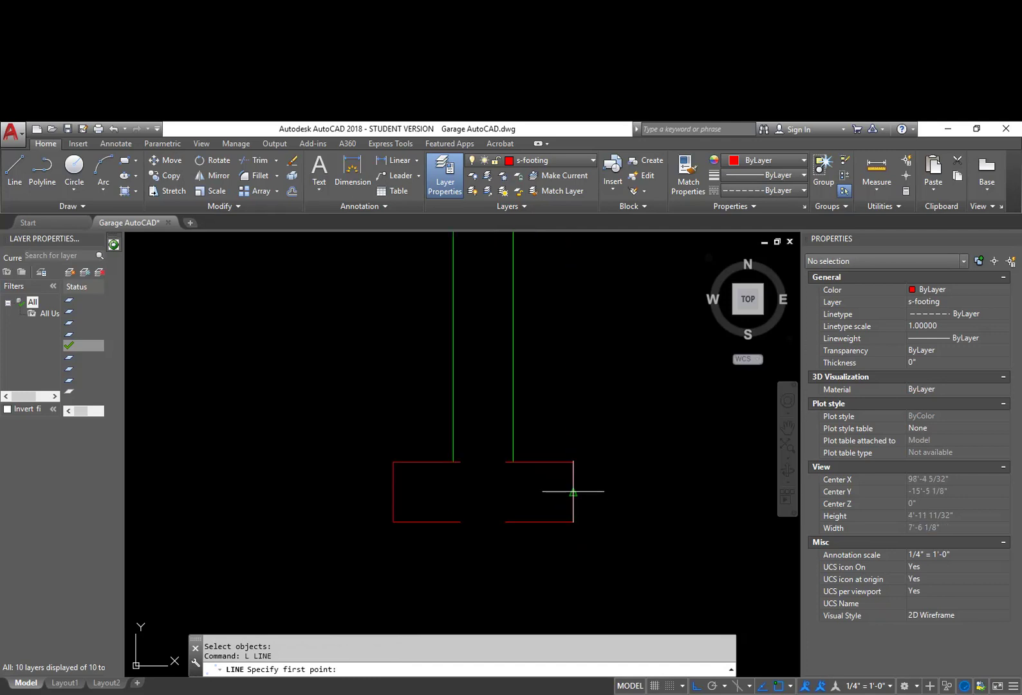
click(572, 492)
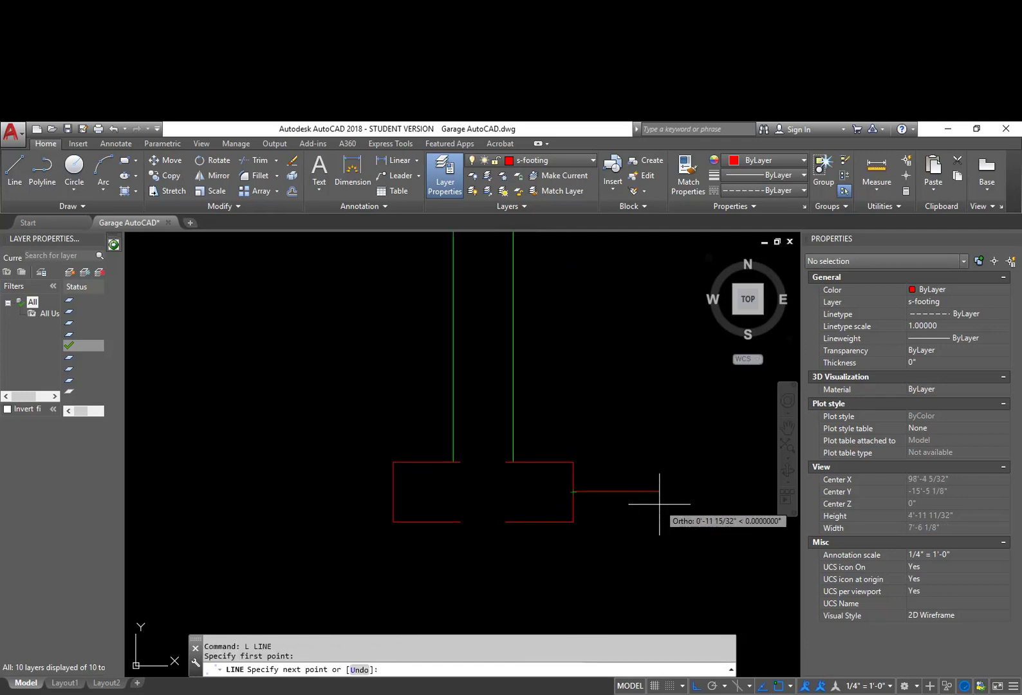
key(Escape)
key(space)
click(572, 521)
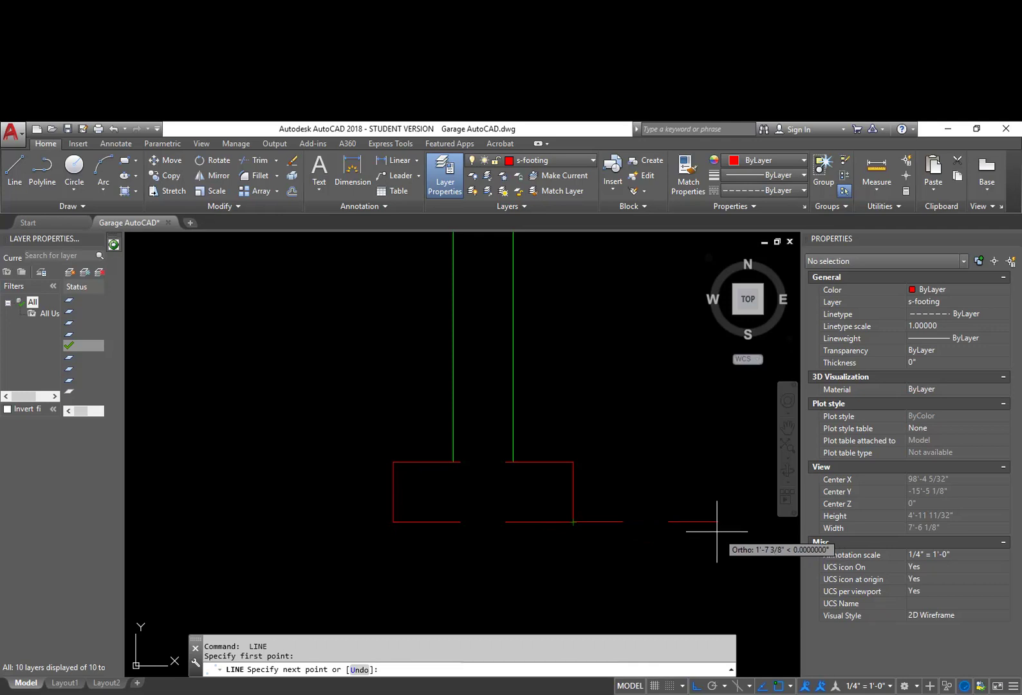
key(Escape)
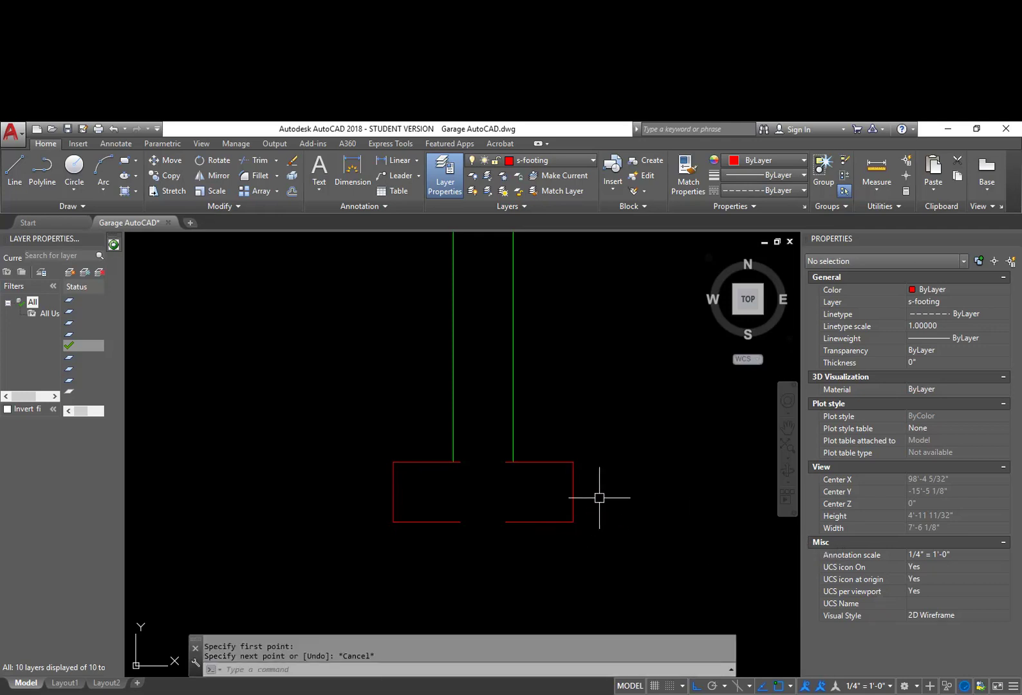
Draw a horizontal line outward to the right from the midpoint of the footing's right side.
key(Return)
click(578, 491)
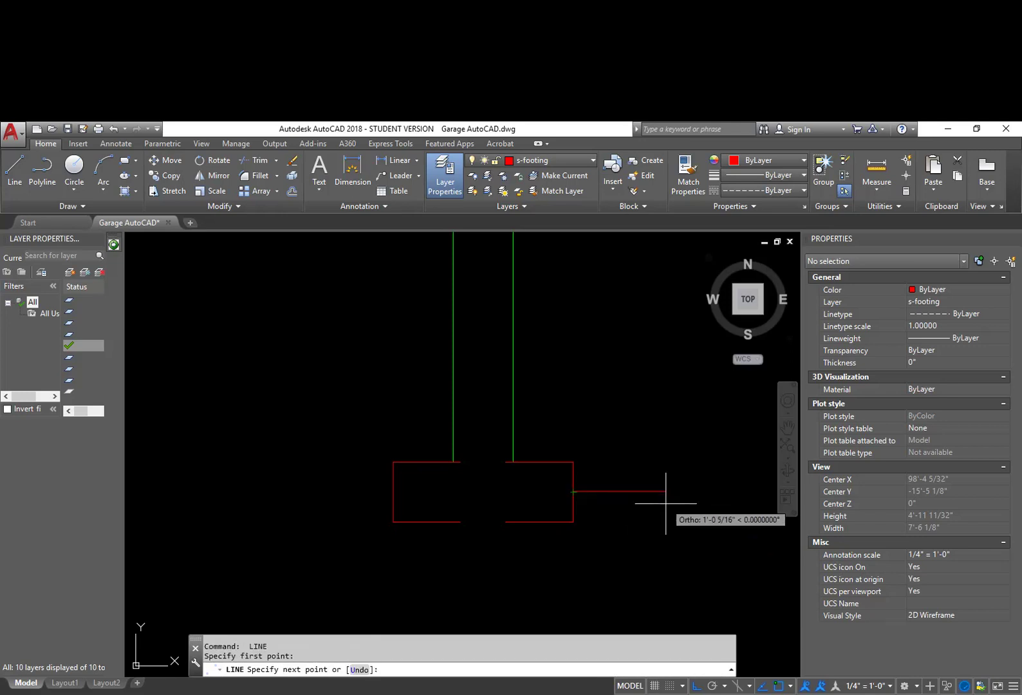
click(707, 494)
key(Escape)
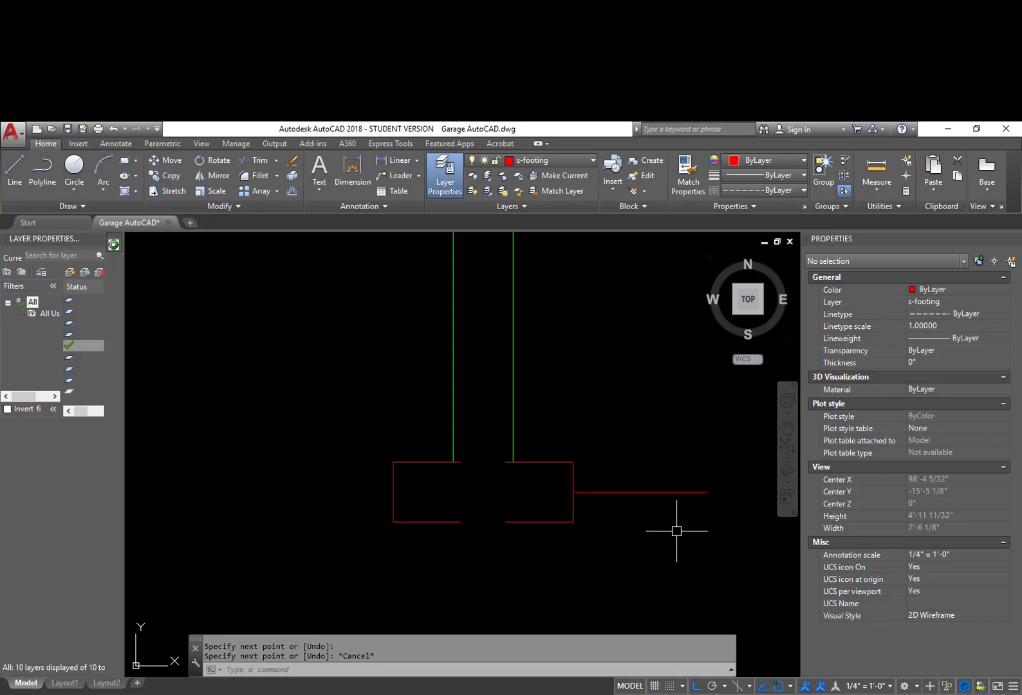
Offset the horizontal line at the footing's right side 44 inches upward.
text(o)
key(Return)
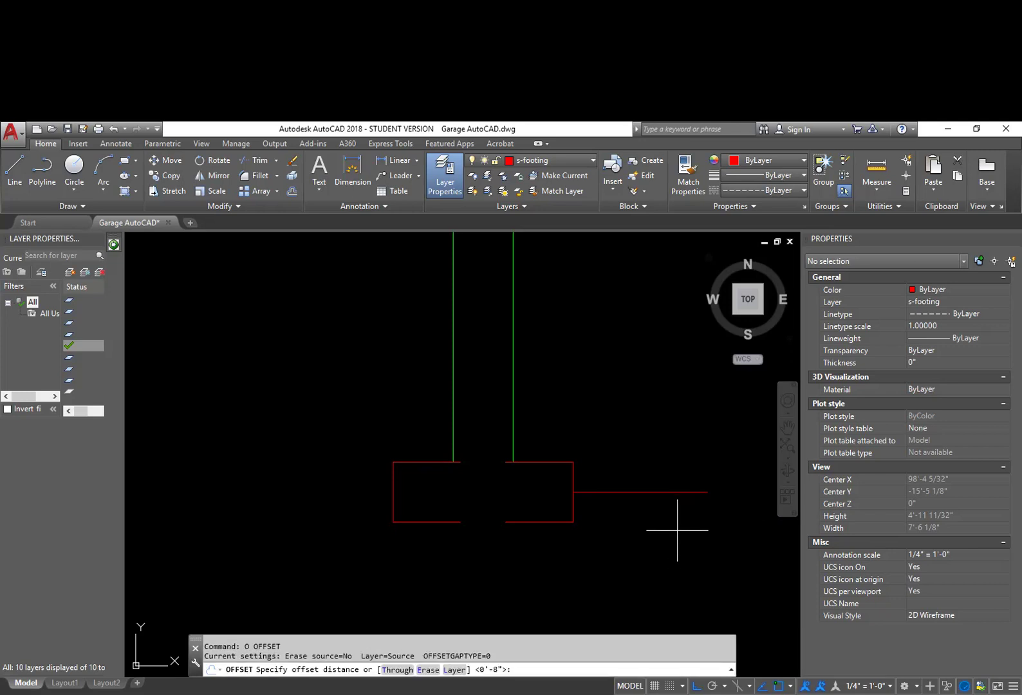
key(Return)
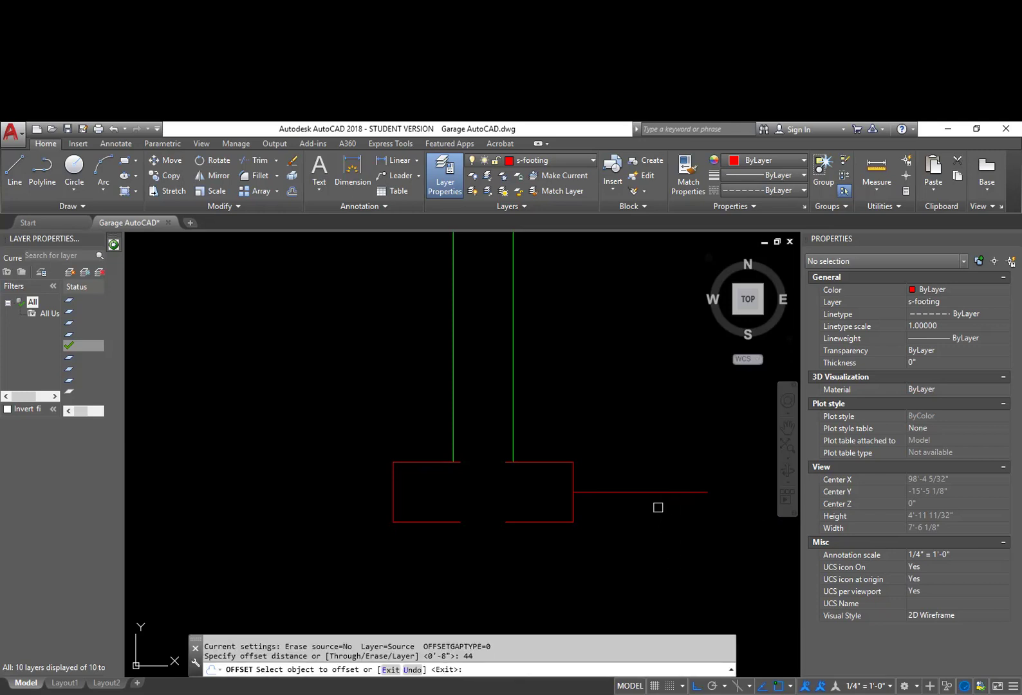
click(659, 492)
scroll(656, 411, down, 4)
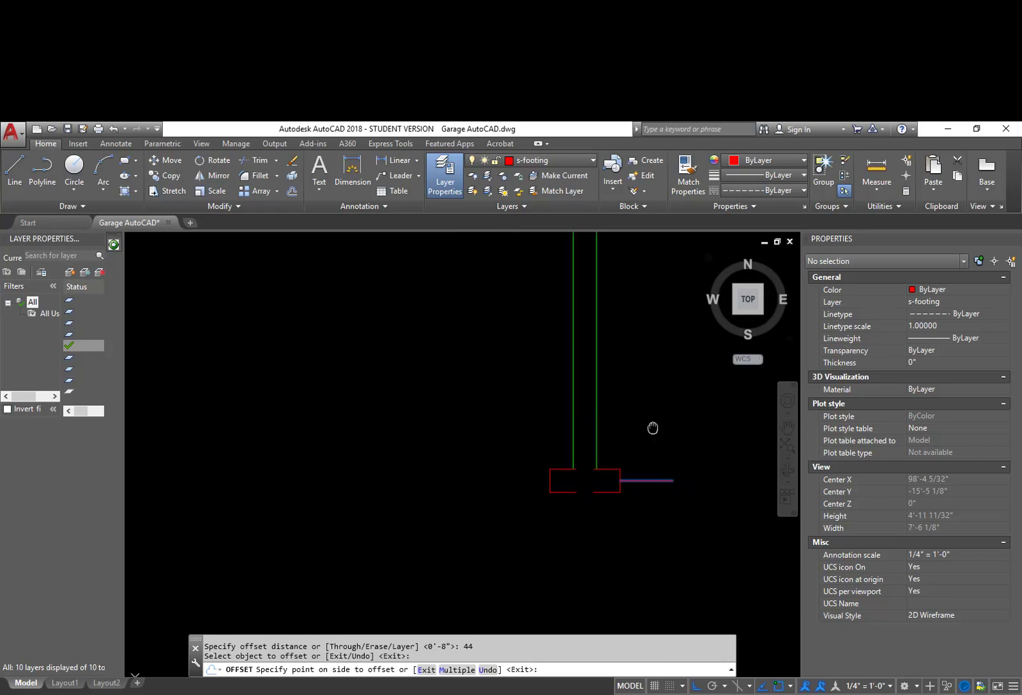
click(656, 393)
key(Return)
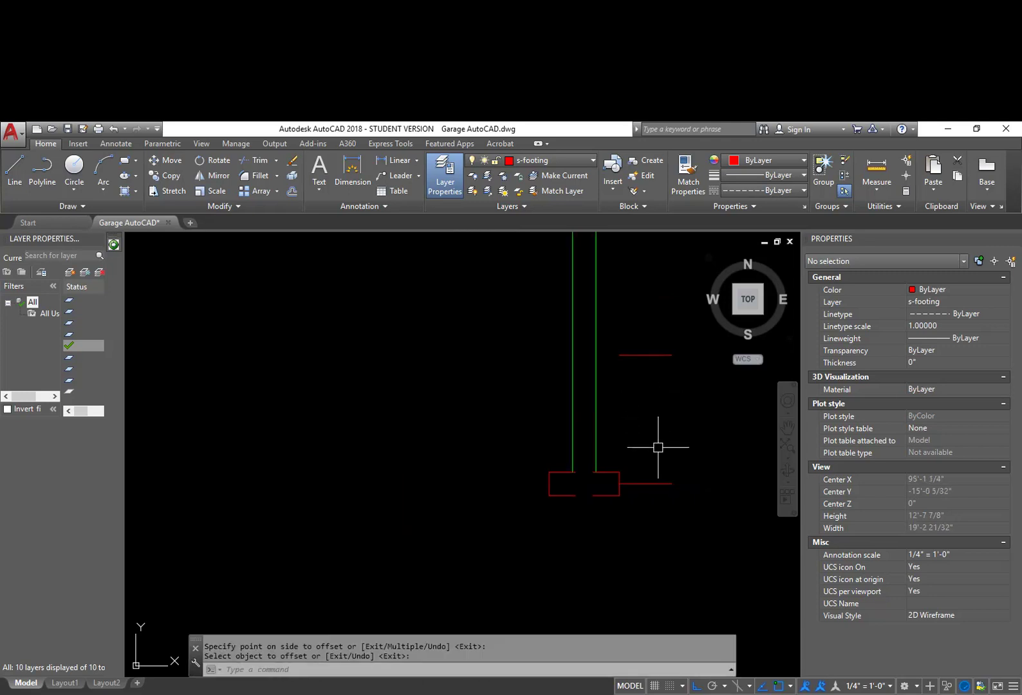
Stretch the left end of the raised line across the wall and beyond it, making it about 6'-6 1/2" long.
middle_drag(599, 381, 620, 438)
text(s)
key(Return)
drag(639, 426, 615, 399)
key(Return)
click(651, 435)
key(Escape)
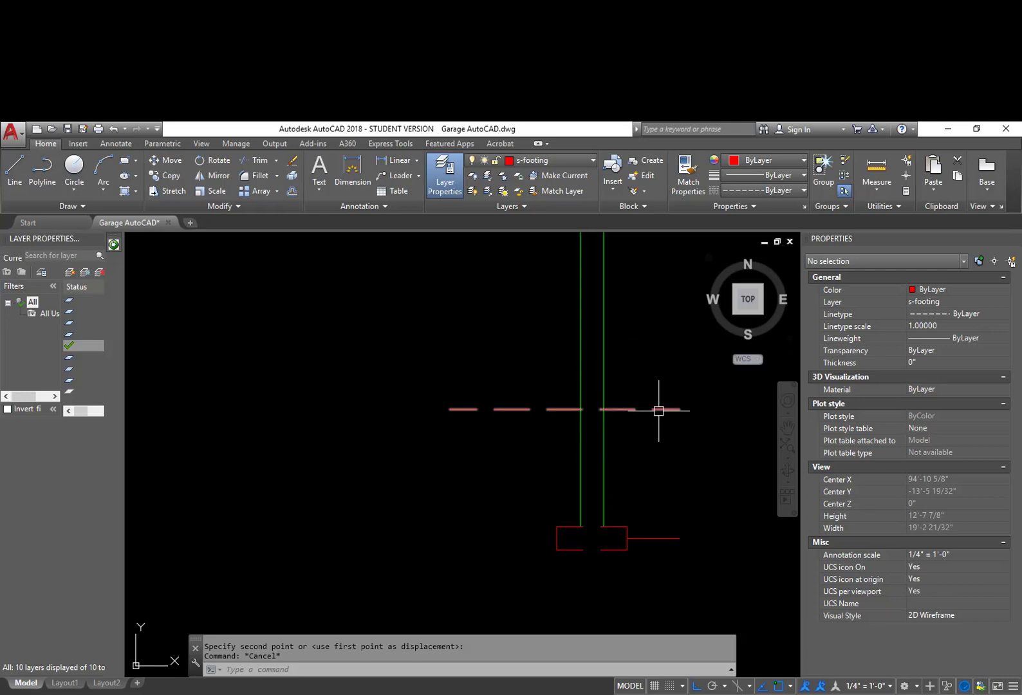
Offset the dashed line crossing the wall 8 inches upward.
scroll(603, 415, up, 2)
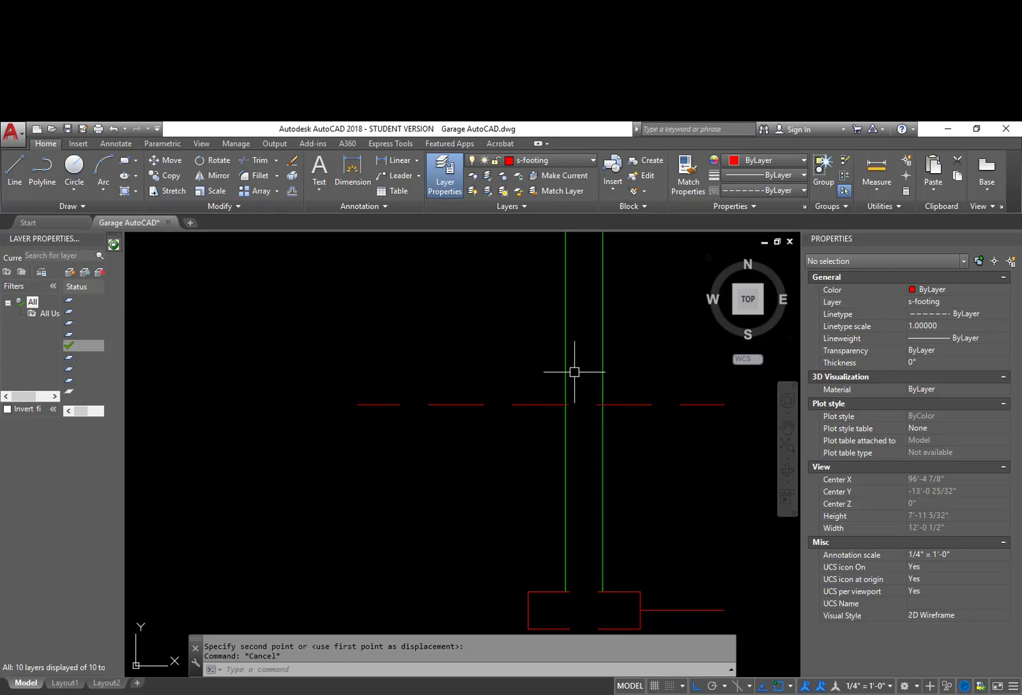
text(o)
key(Return)
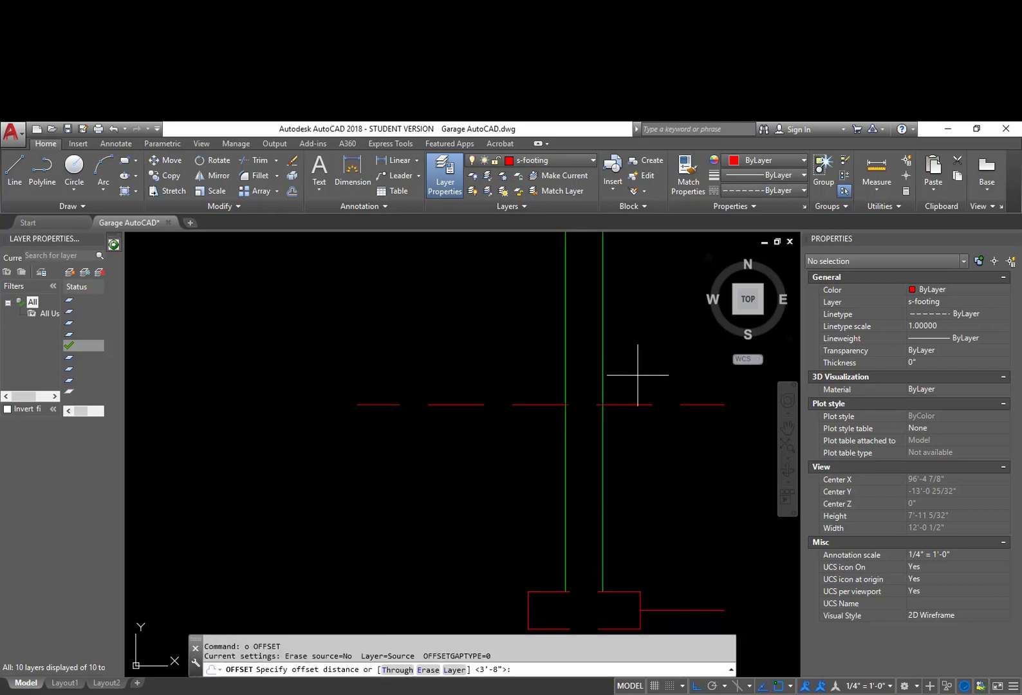
key(Return)
click(630, 404)
click(645, 326)
key(Return)
middle_drag(632, 445, 606, 386)
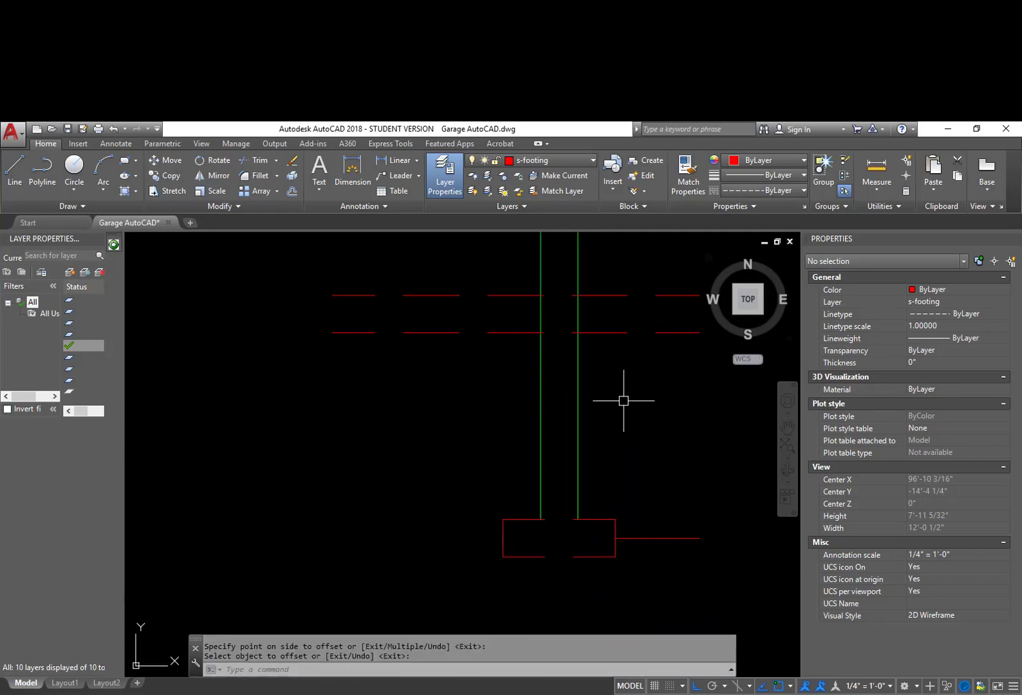
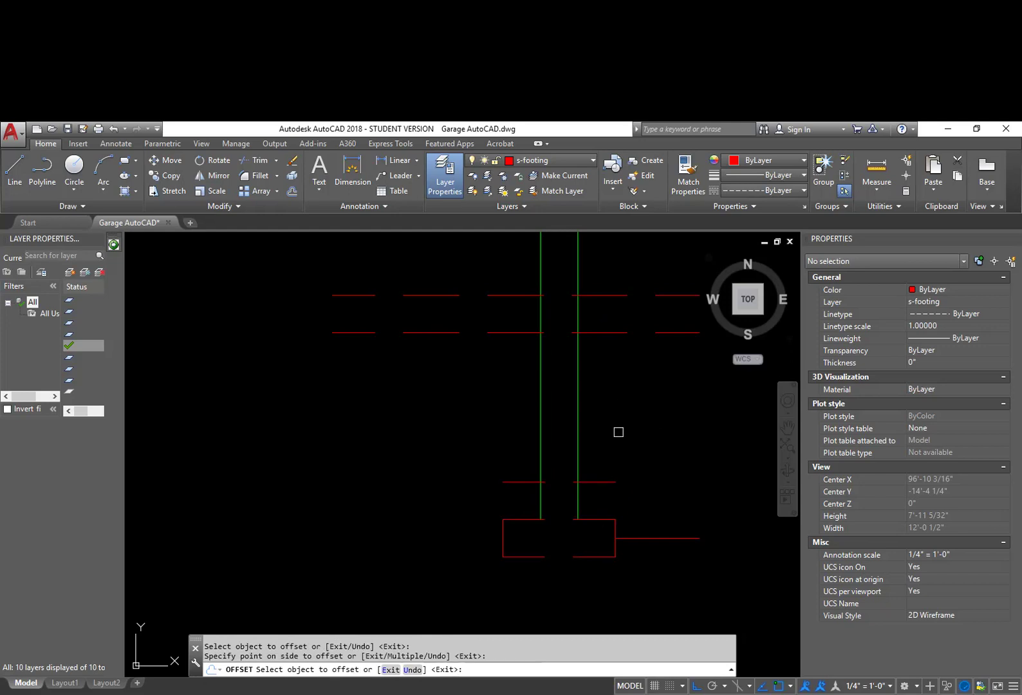
Trim the ends of the line offset above the footing so it spans only between the two wall lines.
key(Escape)
text(tr)
key(Return)
key(Return)
click(601, 481)
key(Escape)
Move the short horizontal line between the wall faces to the s-foundation layer.
click(557, 486)
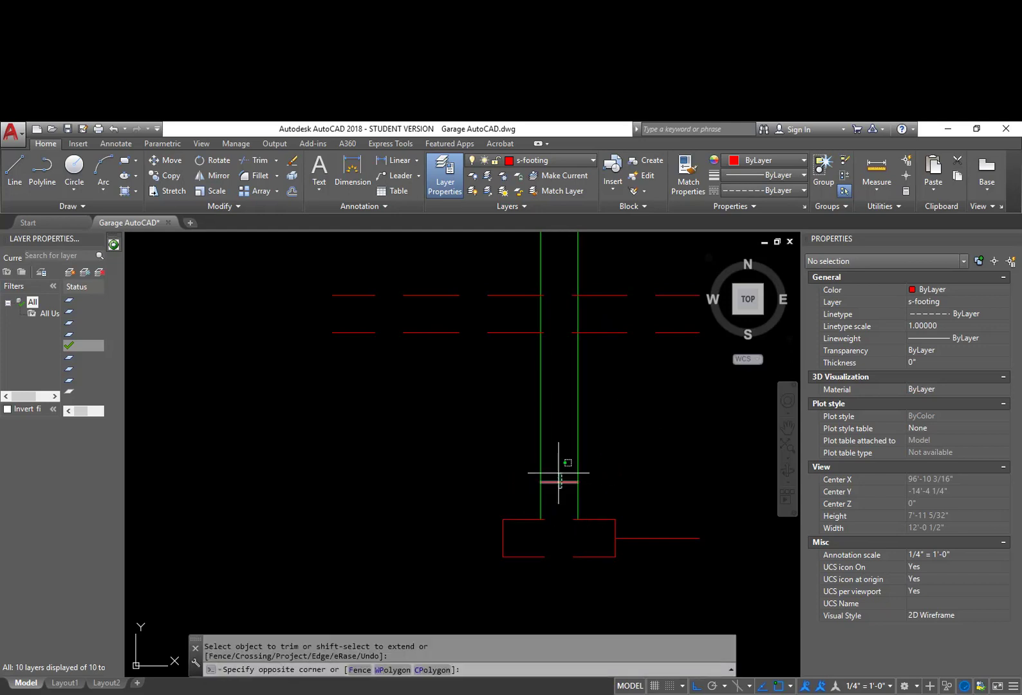
click(551, 451)
click(544, 157)
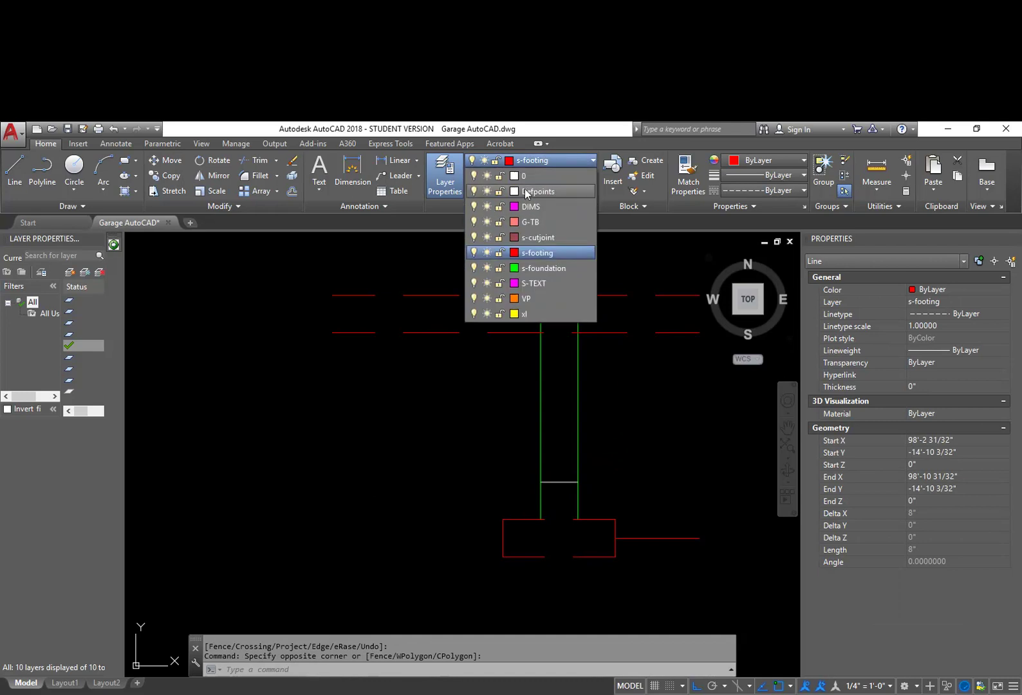
click(534, 267)
key(Escape)
key(Escape)
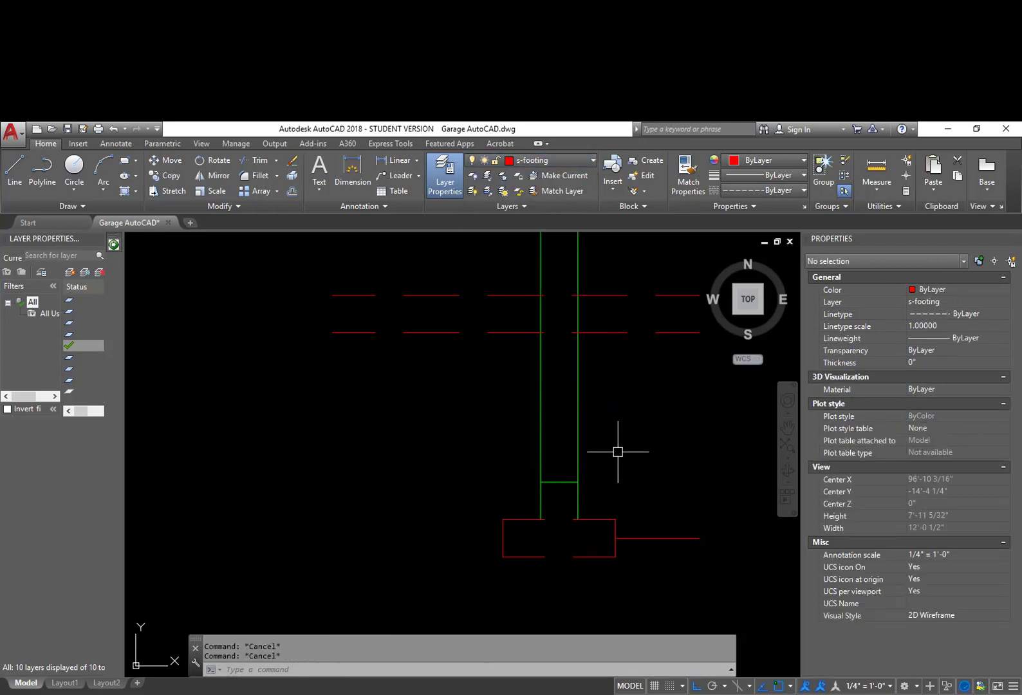
Offset the short wall joint line upward repeatedly at 8-inch spacing, adding four joints up to the lower dashed line.
text(o)
key(Return)
key(Return)
click(557, 481)
click(565, 415)
click(565, 444)
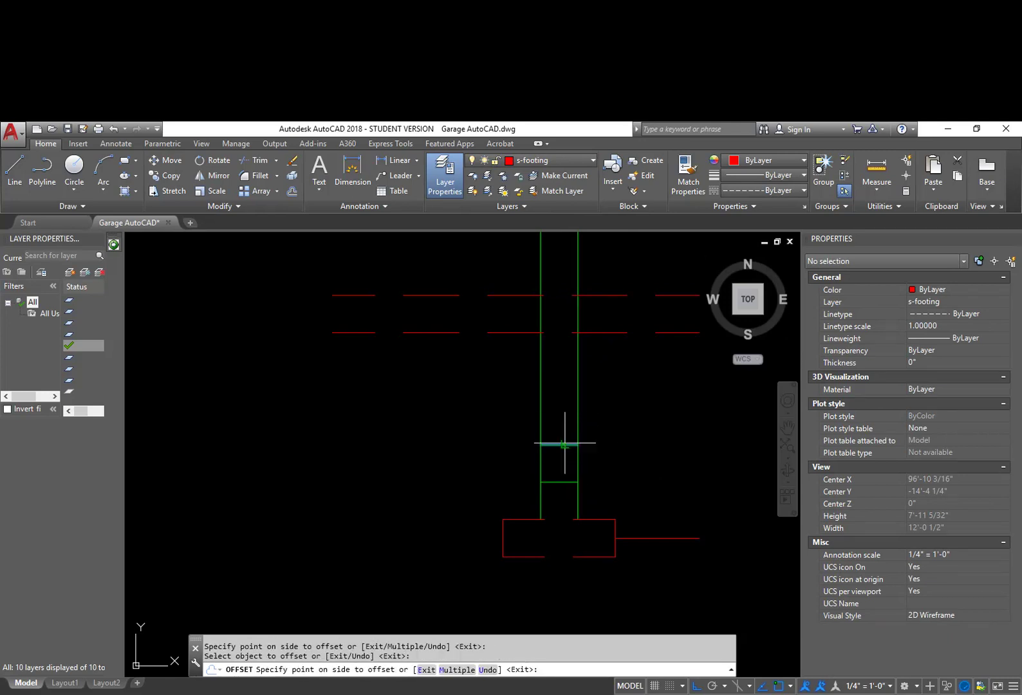
click(567, 400)
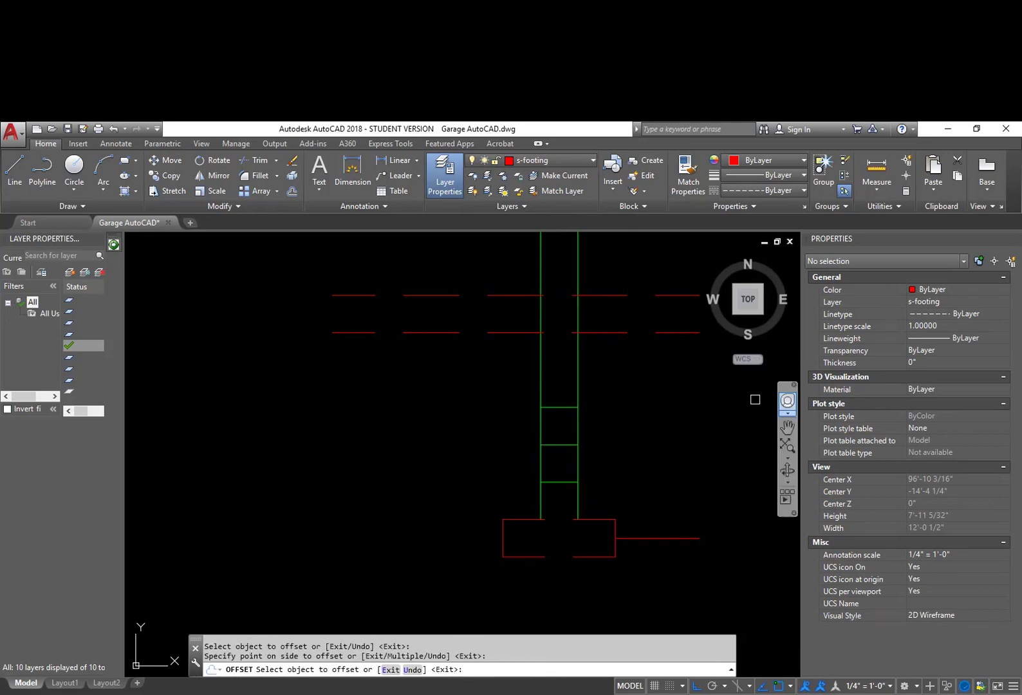
click(566, 406)
click(566, 360)
click(566, 369)
click(568, 339)
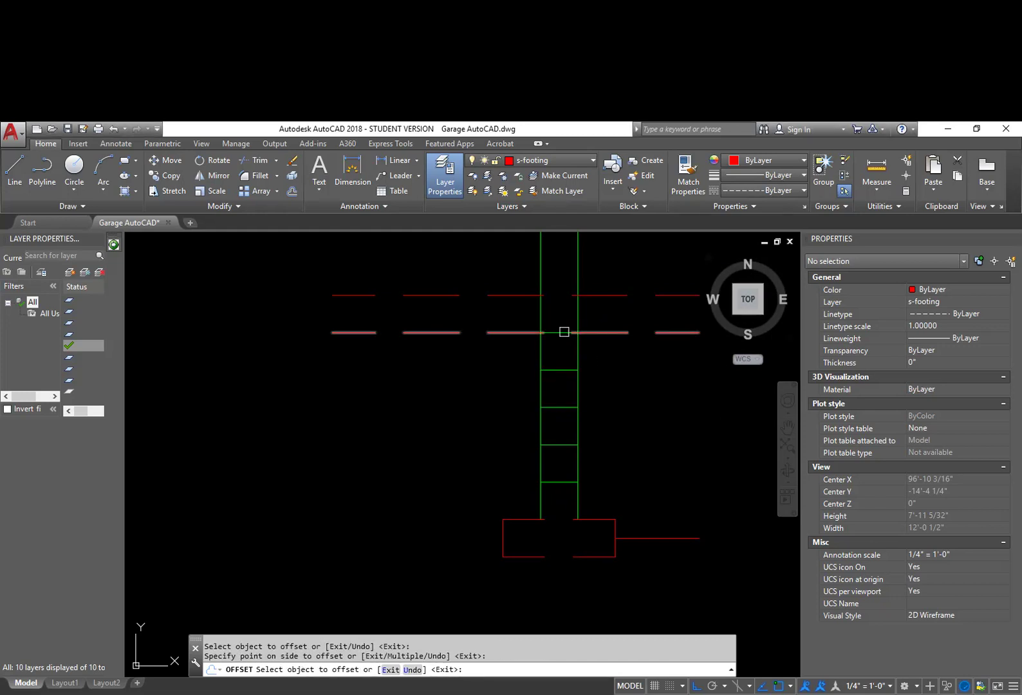
click(559, 331)
key(Escape)
Erase the lower dashed line crossing the wall and undo the erasure.
click(604, 332)
text(e)
key(Return)
text(u)
key(Return)
Shorten the lower dashed line from its left end so it starts at the wall's right face.
click(604, 336)
click(579, 344)
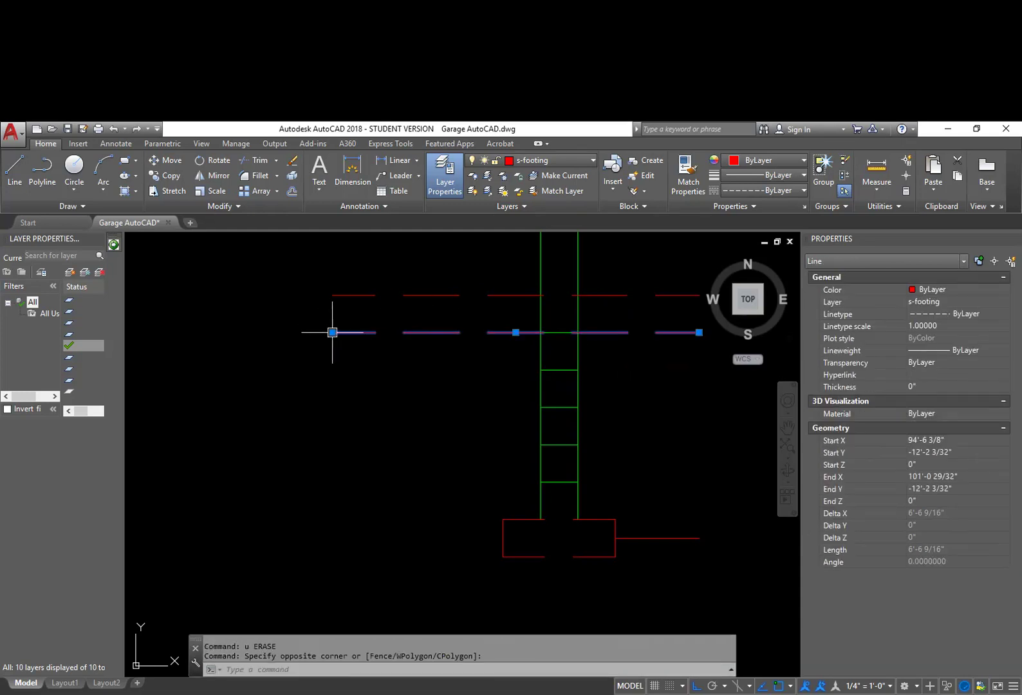
click(332, 332)
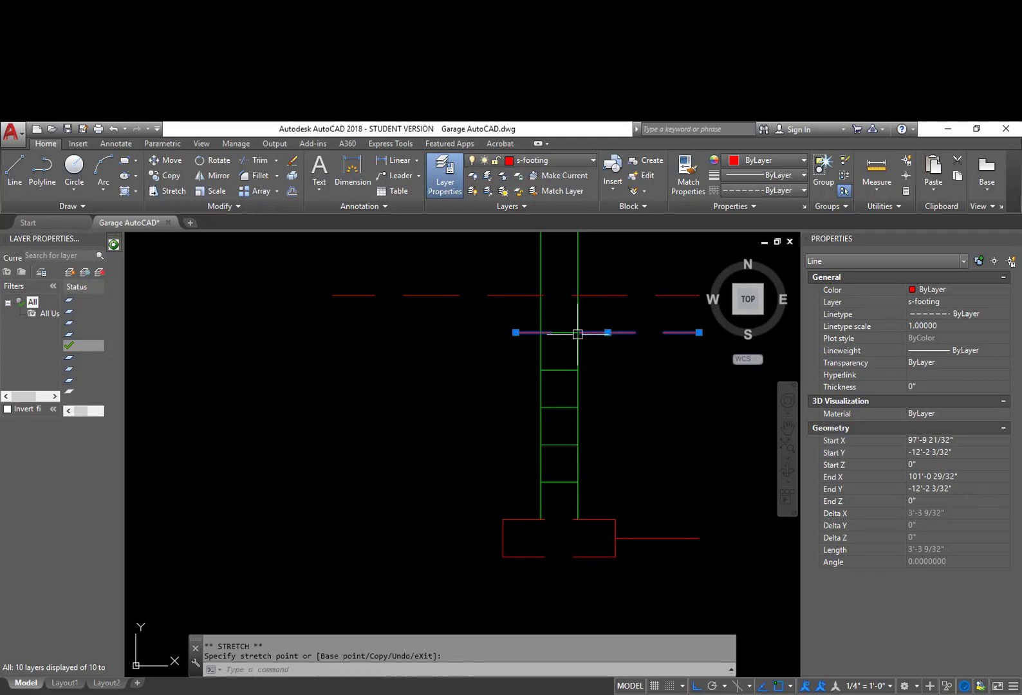
key(Escape)
key(Escape)
click(522, 333)
click(518, 331)
key(Escape)
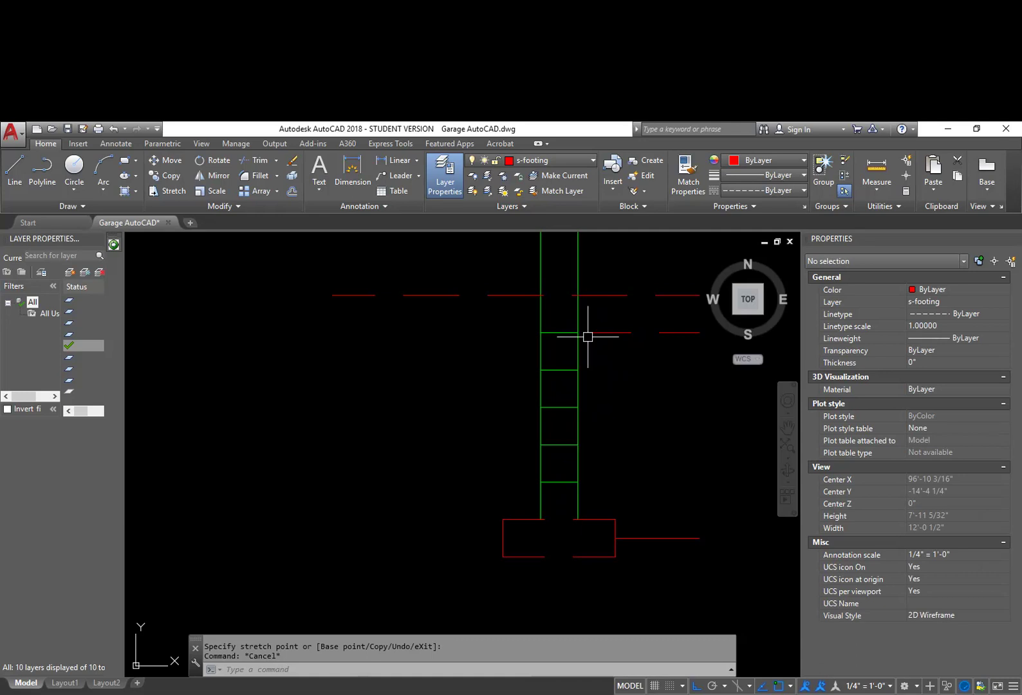
Offset the highest wall joint line 8 inches upward to the level of the upper dashed line.
text(o)
key(Return)
key(Return)
click(565, 332)
click(564, 311)
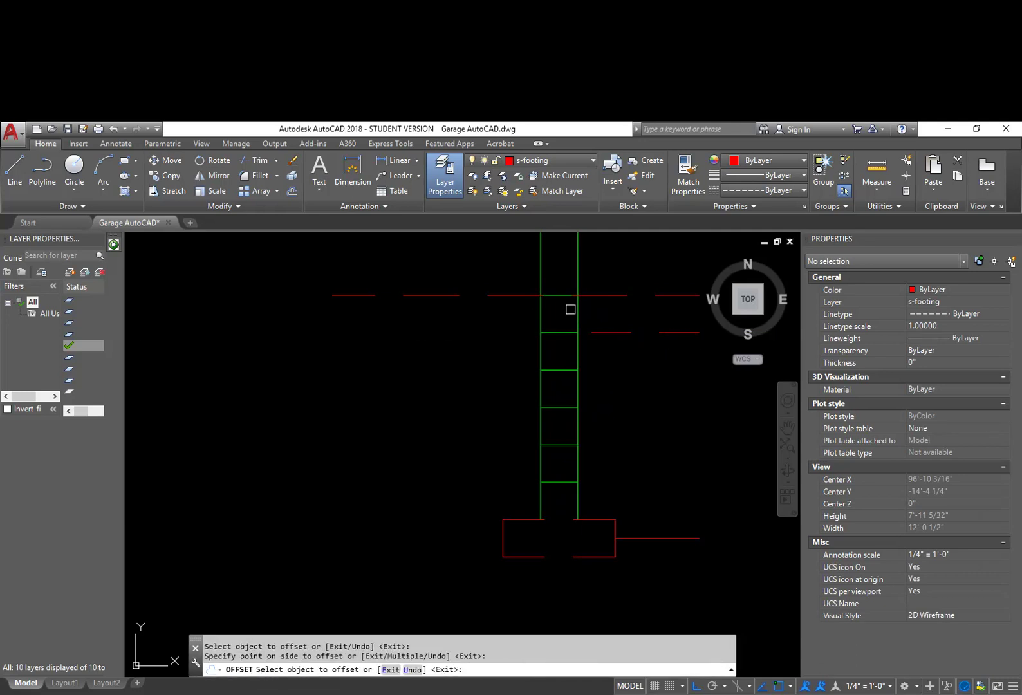
key(Return)
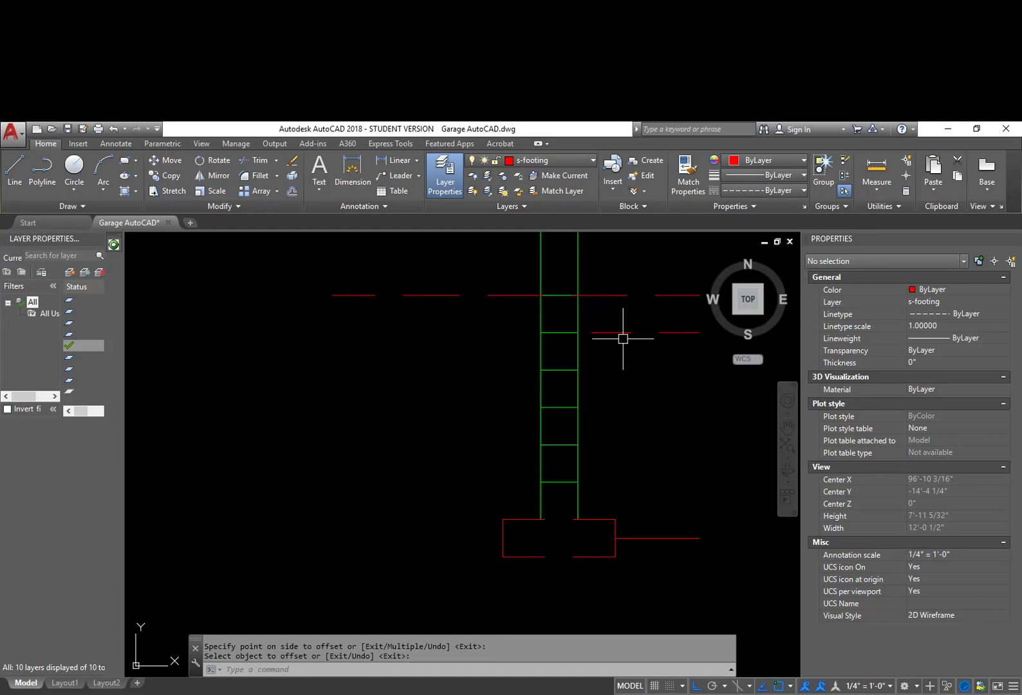
middle_drag(615, 334, 494, 372)
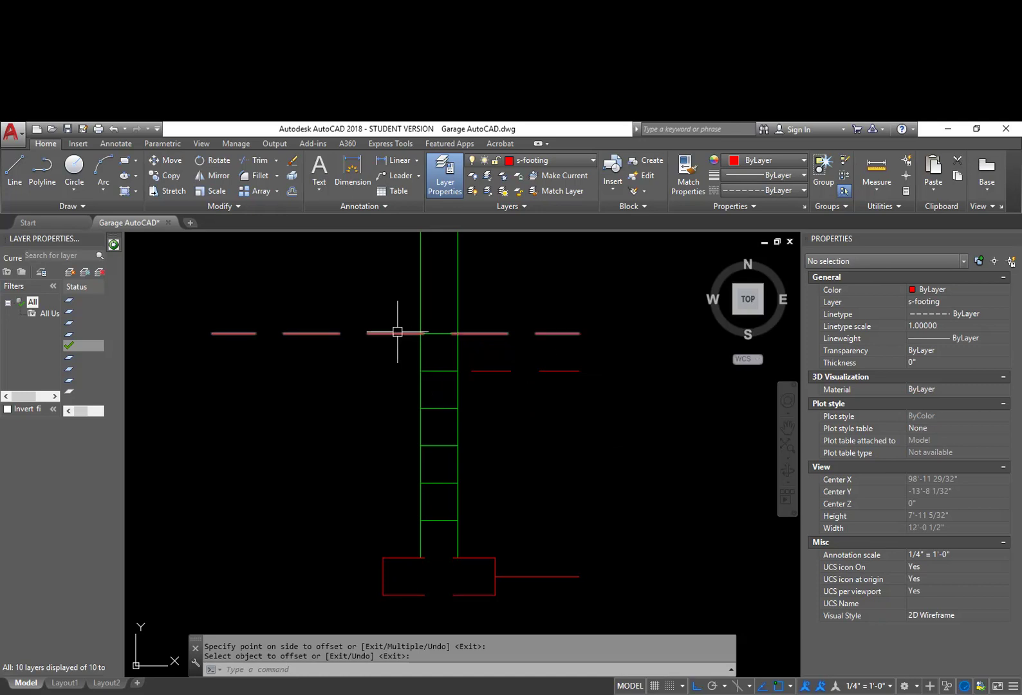
key(Escape)
text(tr)
key(Return)
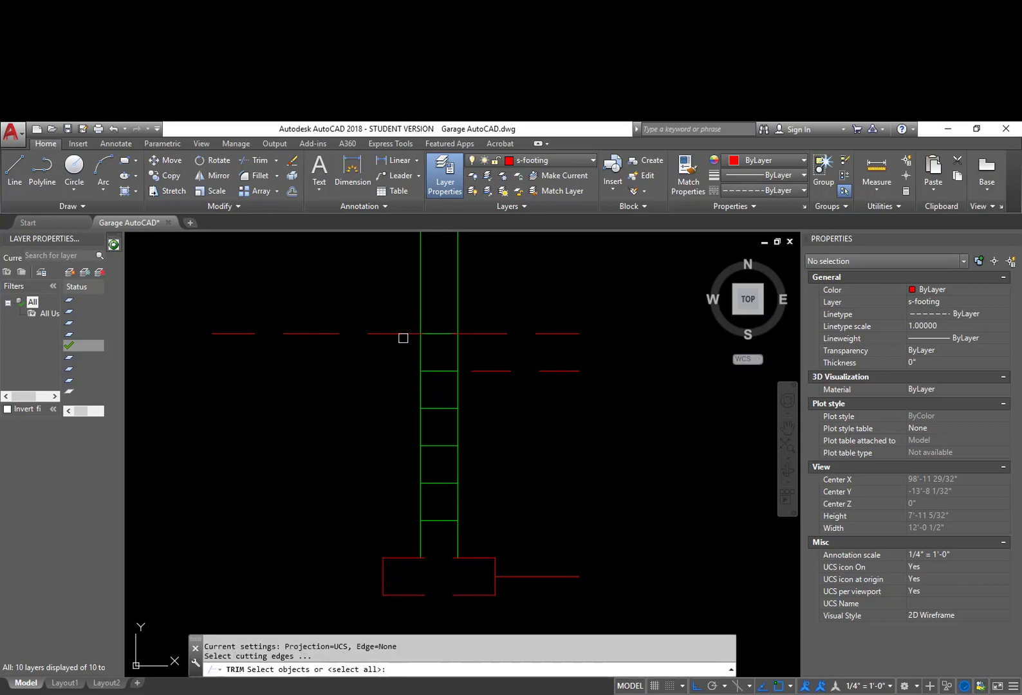
key(Escape)
Erase the upper dashed line crossing the wall.
click(402, 335)
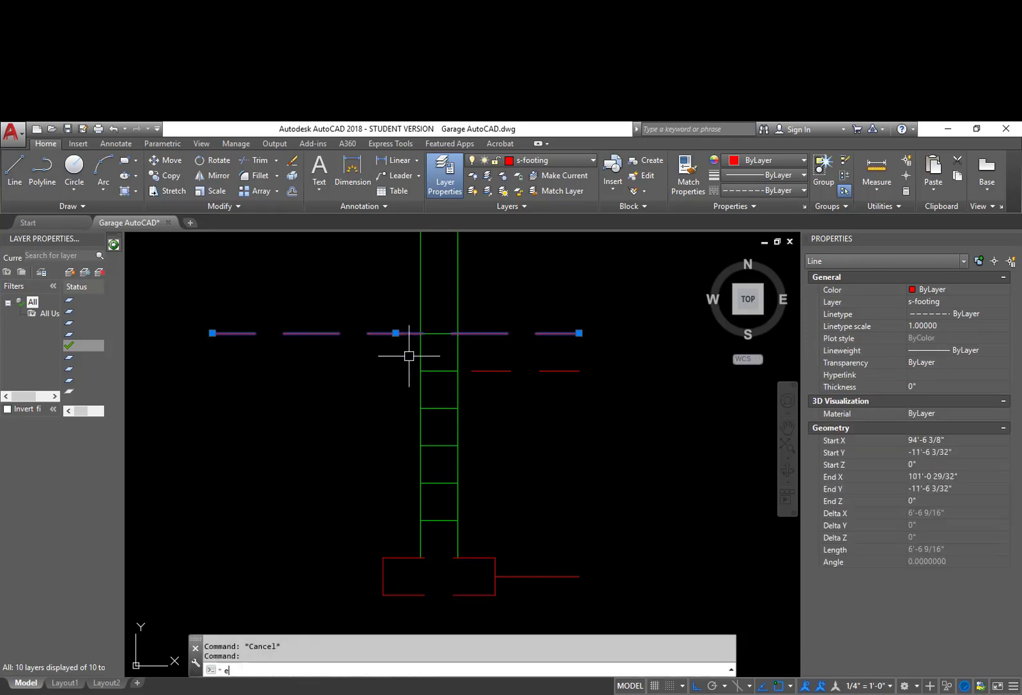
text(e)
key(Return)
Trim both vertical wall lines above the top joint line, using that line as the cutting edge.
text(ts or)
key(Return)
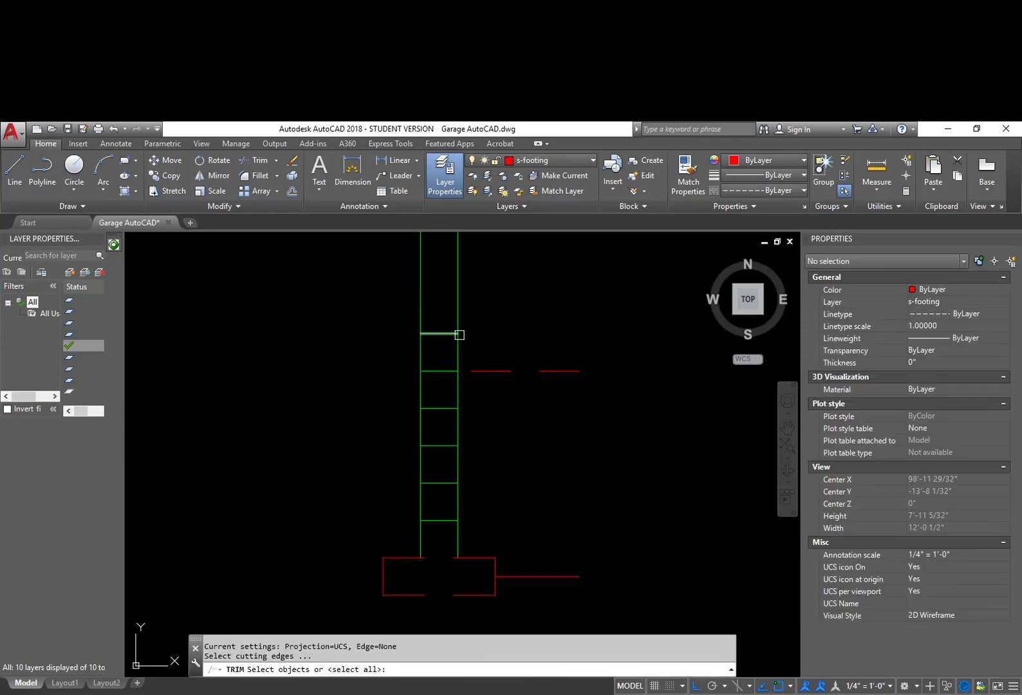
click(449, 333)
key(Return)
click(482, 319)
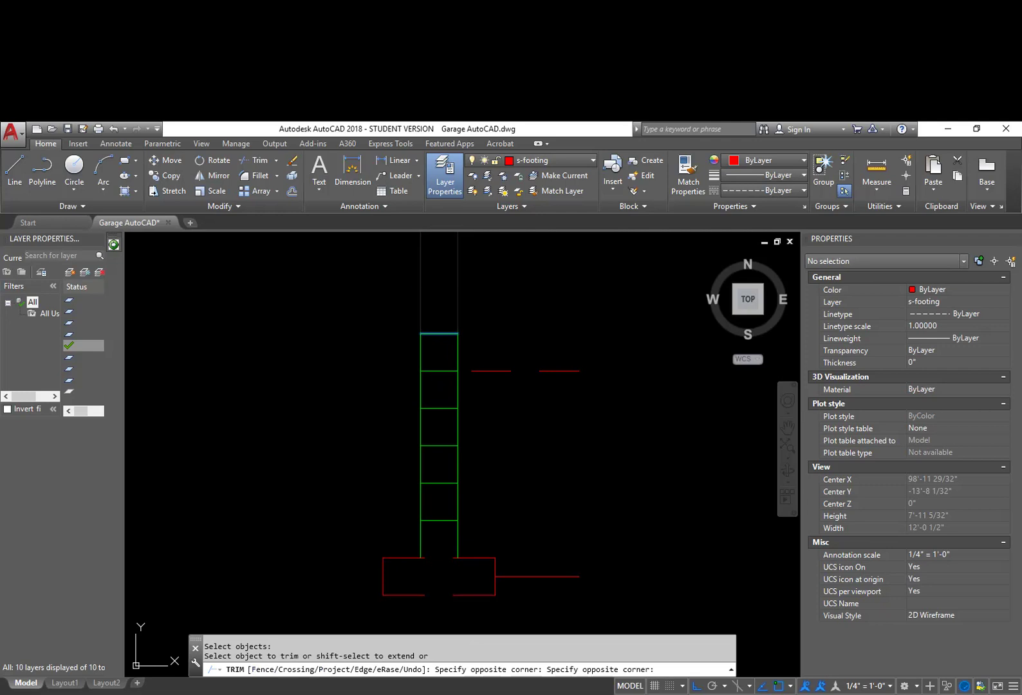
click(386, 293)
Move the whole wall and footing section straight up about 14'-1", to just below the foundation plan.
scroll(474, 342, down, 3)
middle_drag(514, 383, 520, 445)
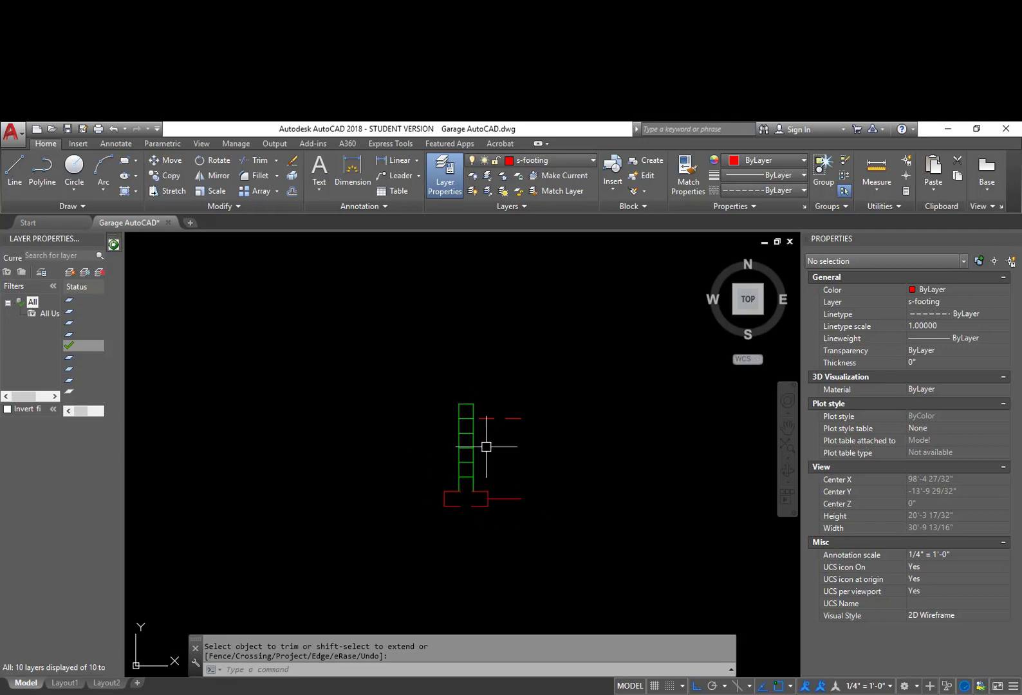
key(Escape)
text(m)
key(Return)
click(553, 526)
click(358, 374)
key(Return)
click(579, 481)
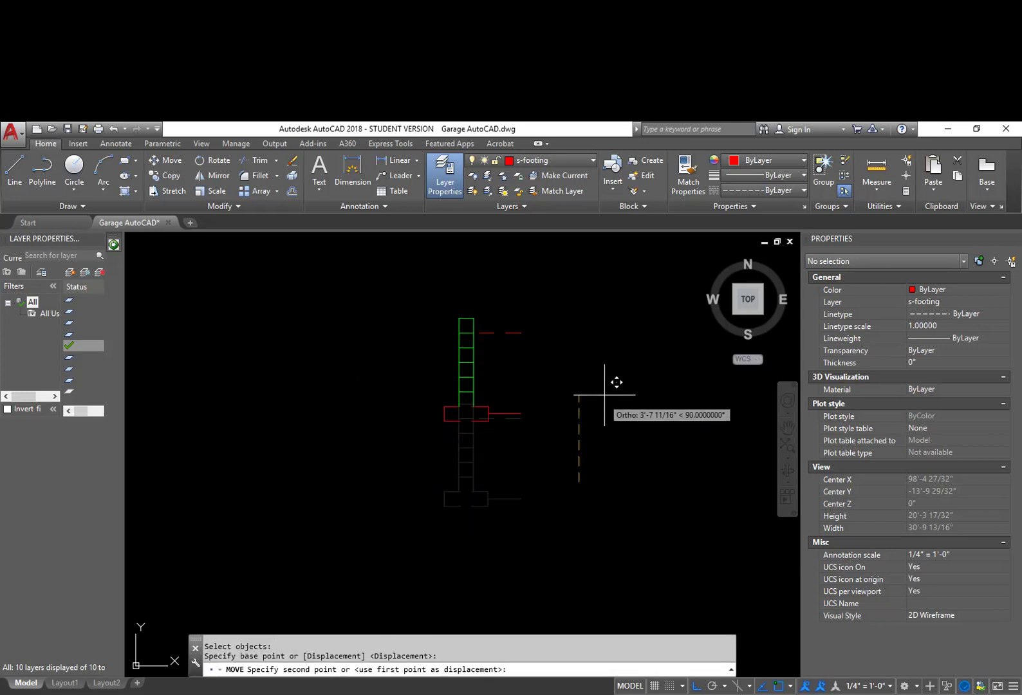
middle_drag(608, 358, 634, 508)
middle_drag(630, 383, 655, 406)
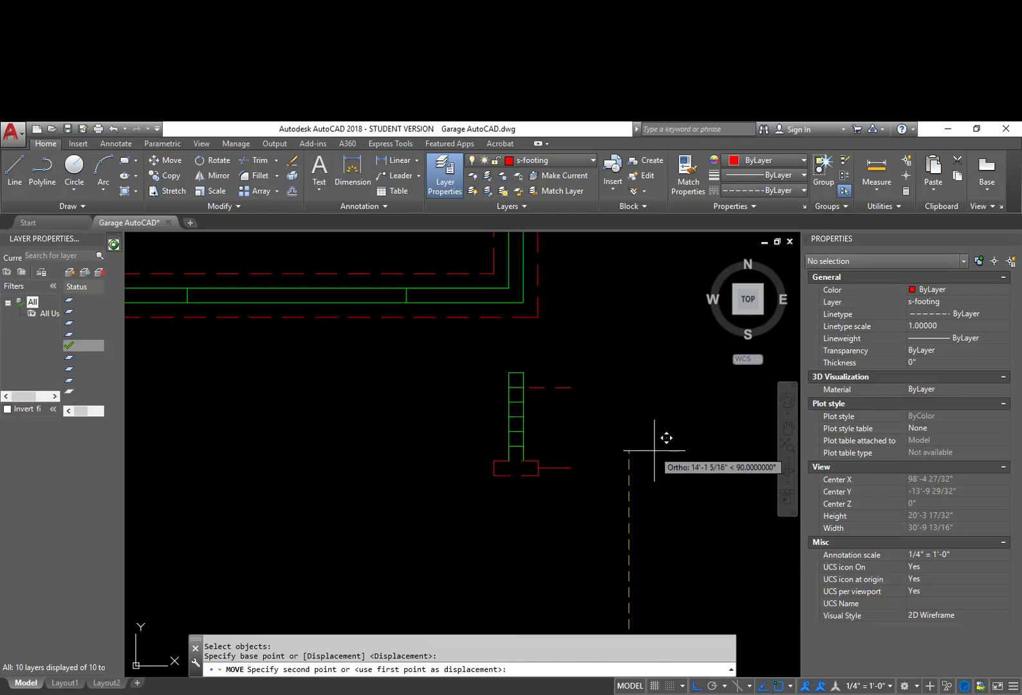
key(Escape)
key(Escape)
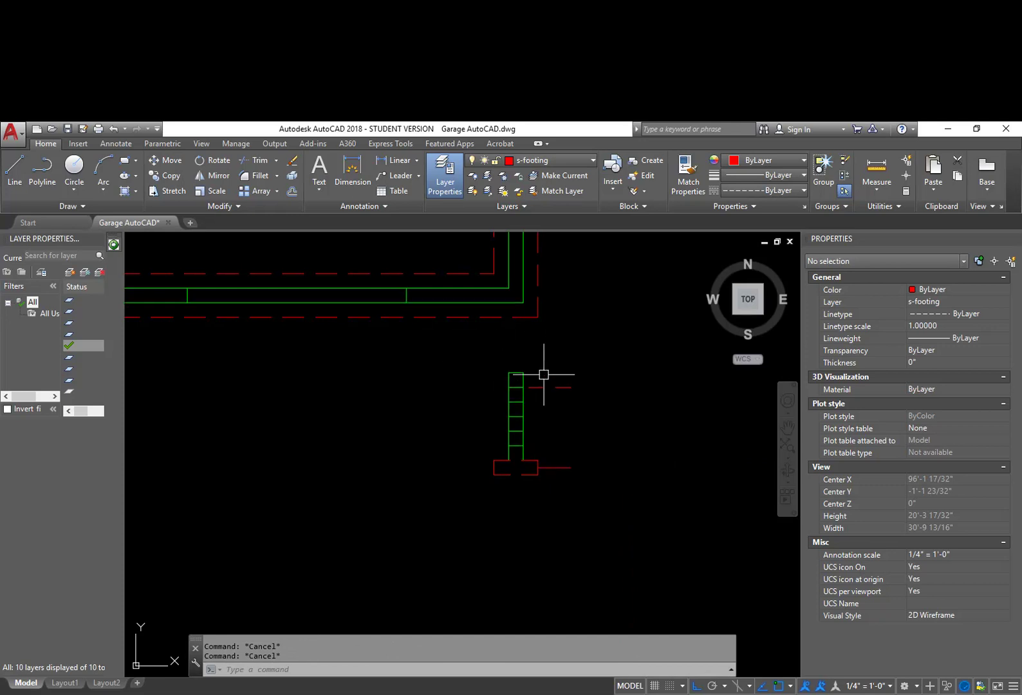
Draw the slab edge line 5 inches up from the wall's top outer corner, continuing horizontally inward well past the wall.
scroll(512, 358, up, 2)
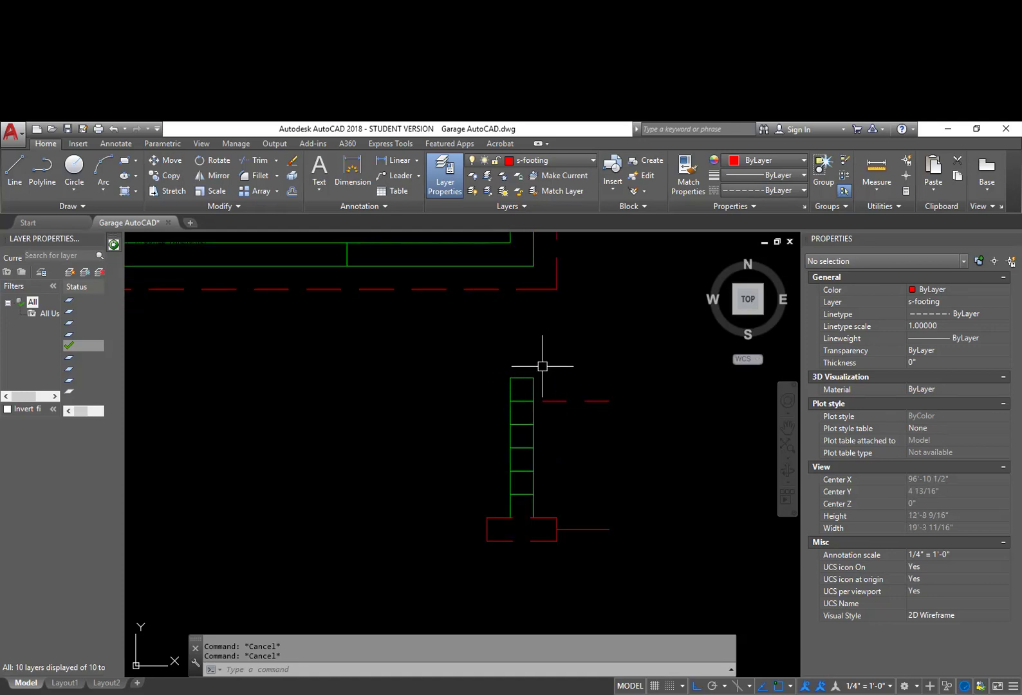
scroll(501, 388, up, 4)
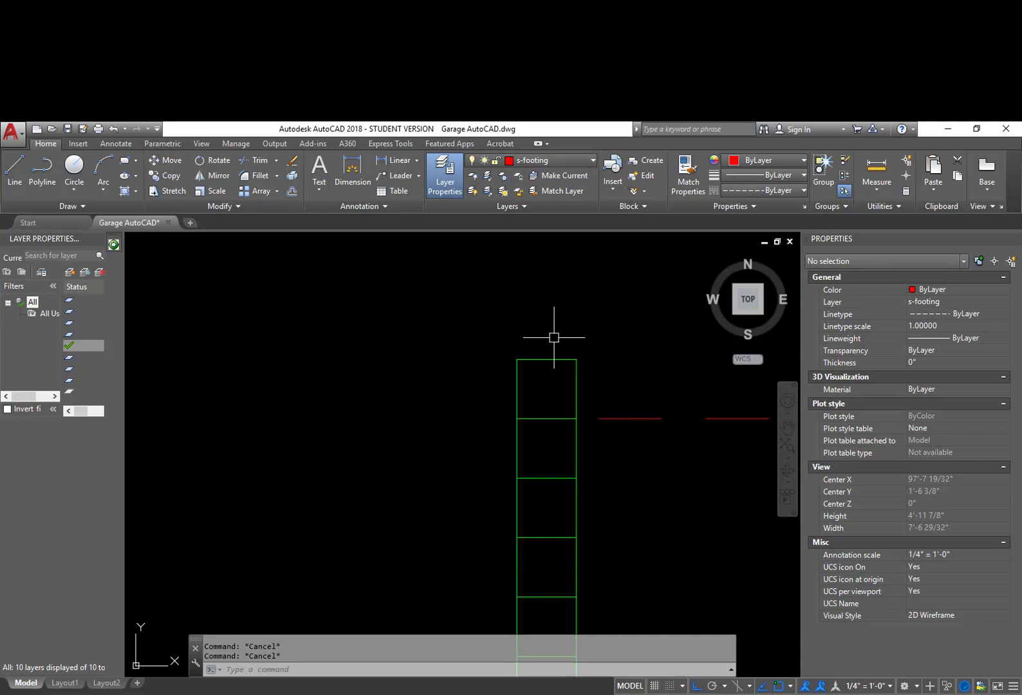
mouse_move(553, 360)
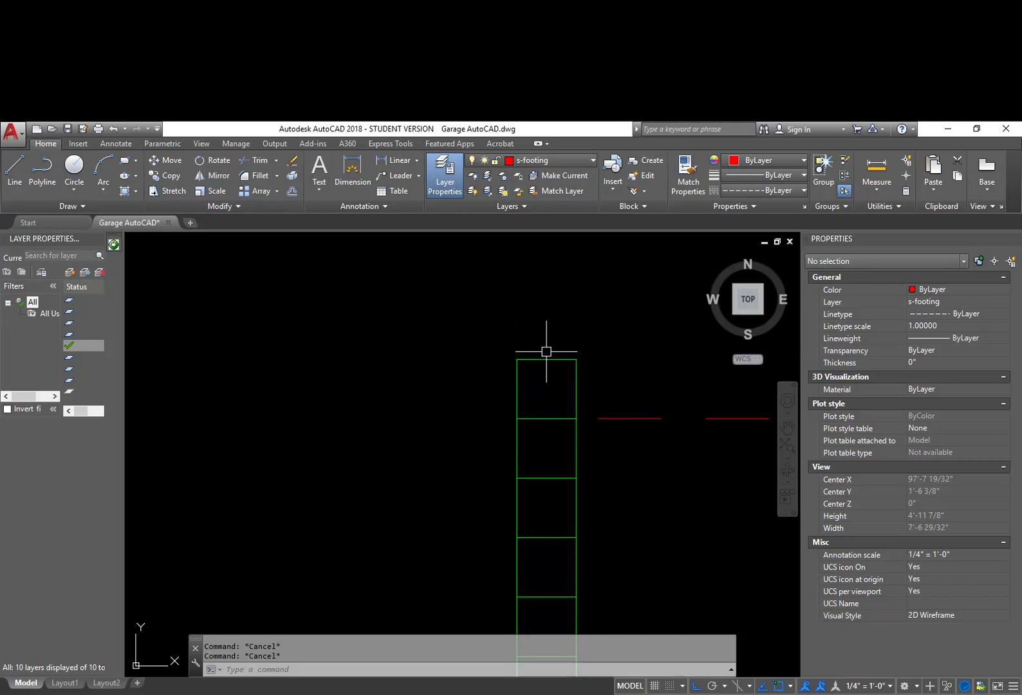
text(l)
key(Return)
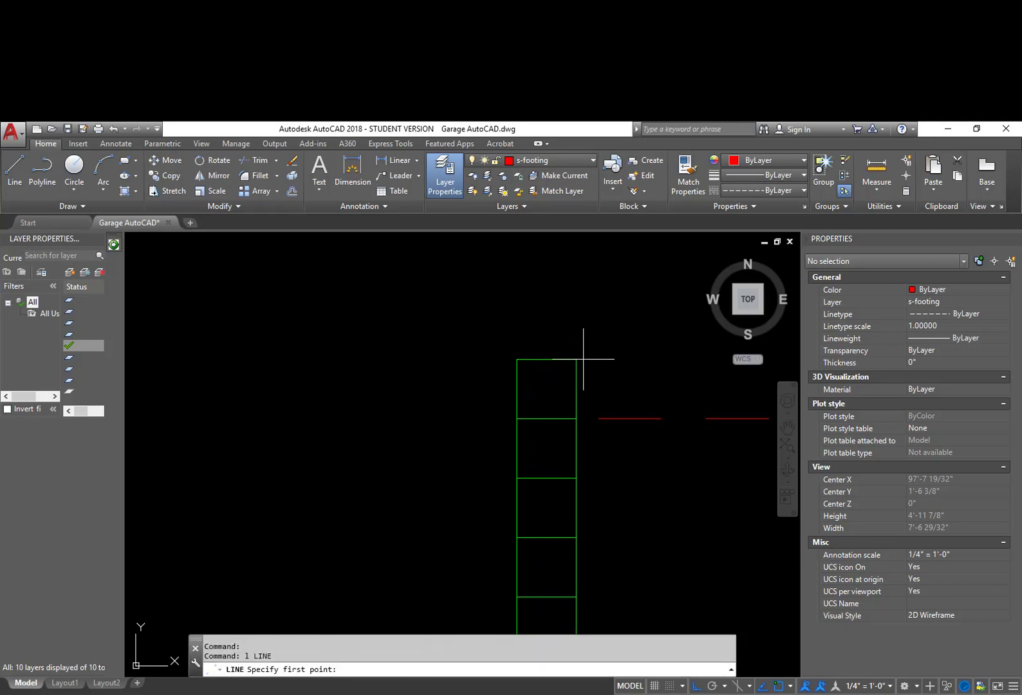
click(577, 358)
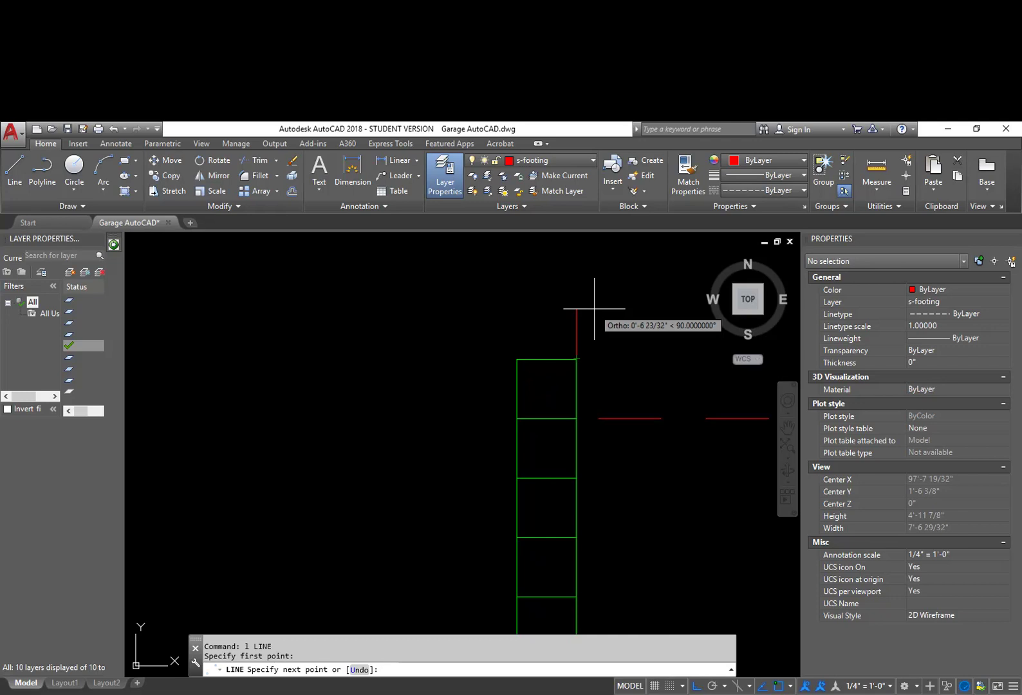
text(5)
key(Return)
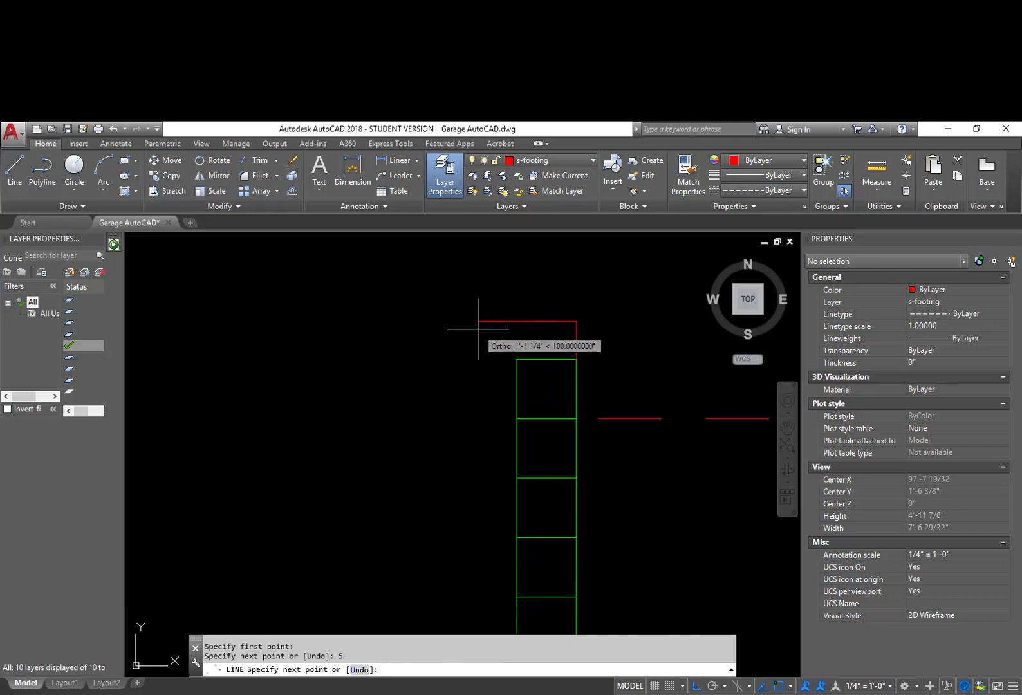
click(337, 327)
key(Escape)
Draw the slab's underside as a horizontal line leading inward from the wall's top inner corner.
key(space)
click(516, 359)
click(334, 361)
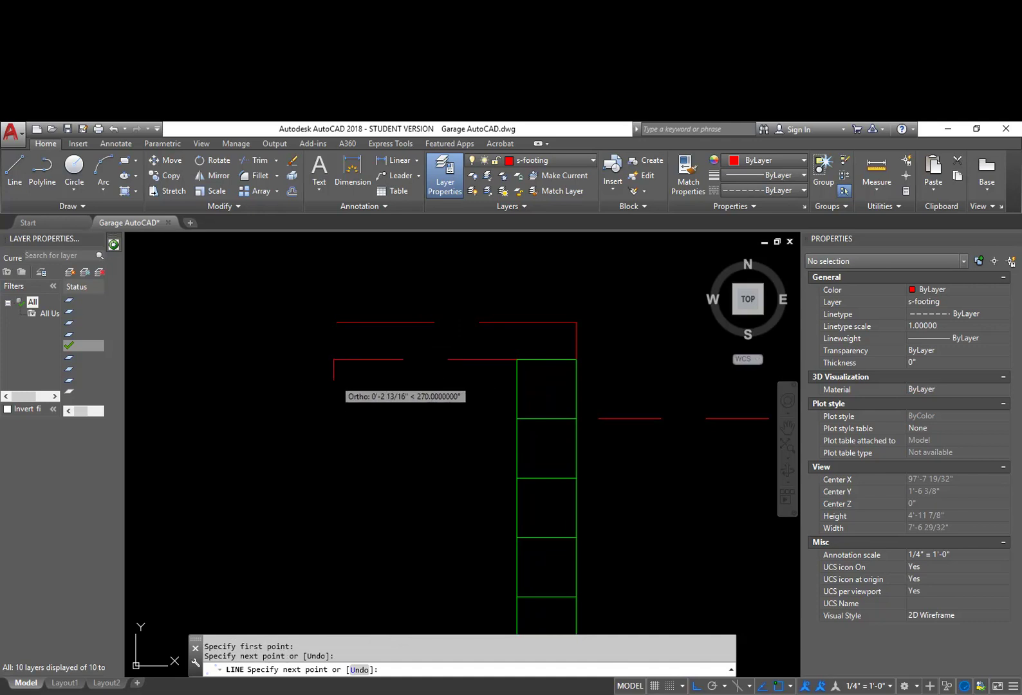
key(Escape)
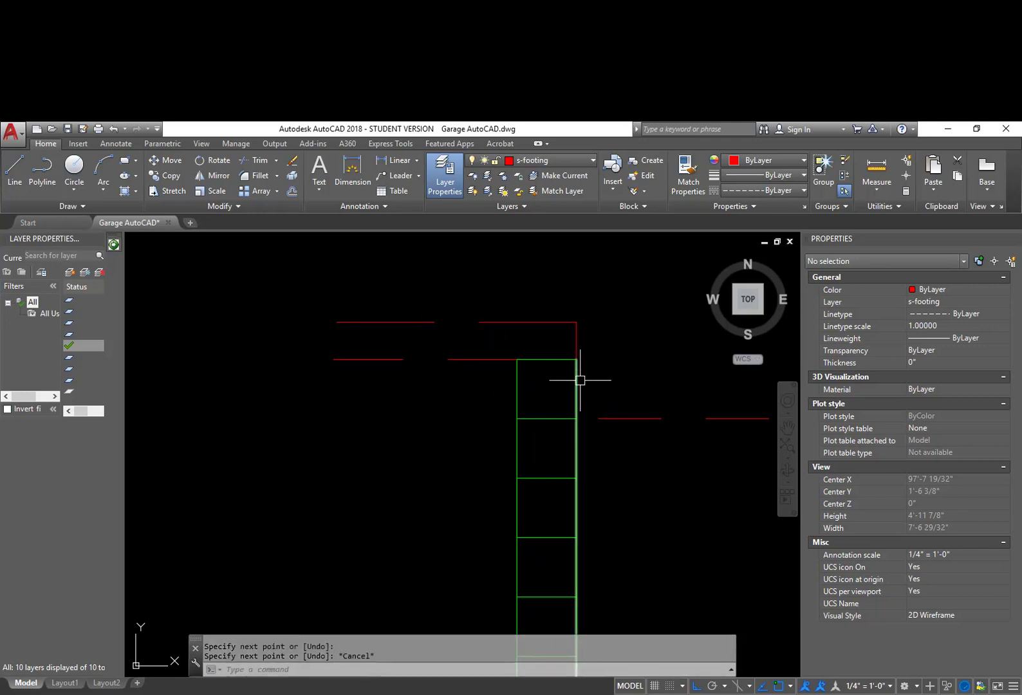
Offset the wall's outer face line 0.25 inch outward.
scroll(582, 359, up, 4)
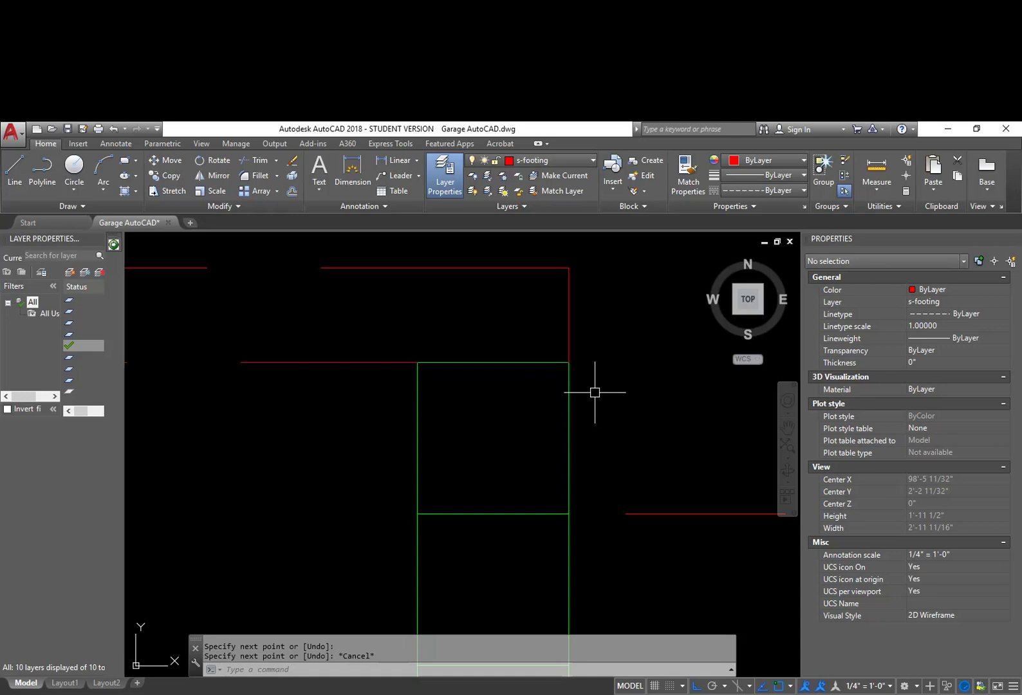
text(o)
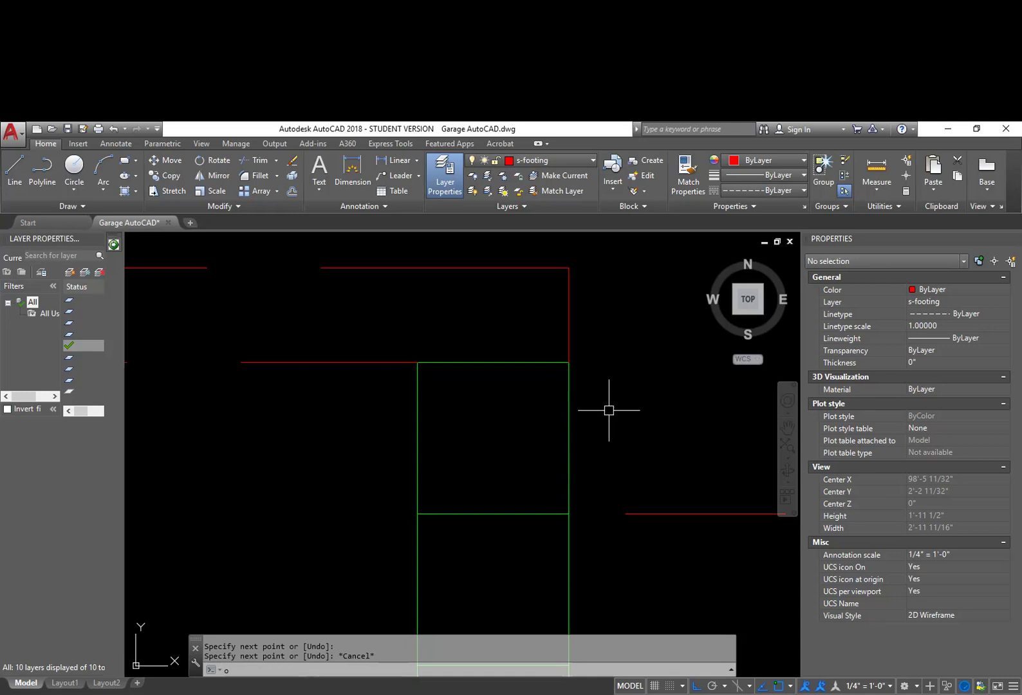
key(Return)
text(.25)
key(Return)
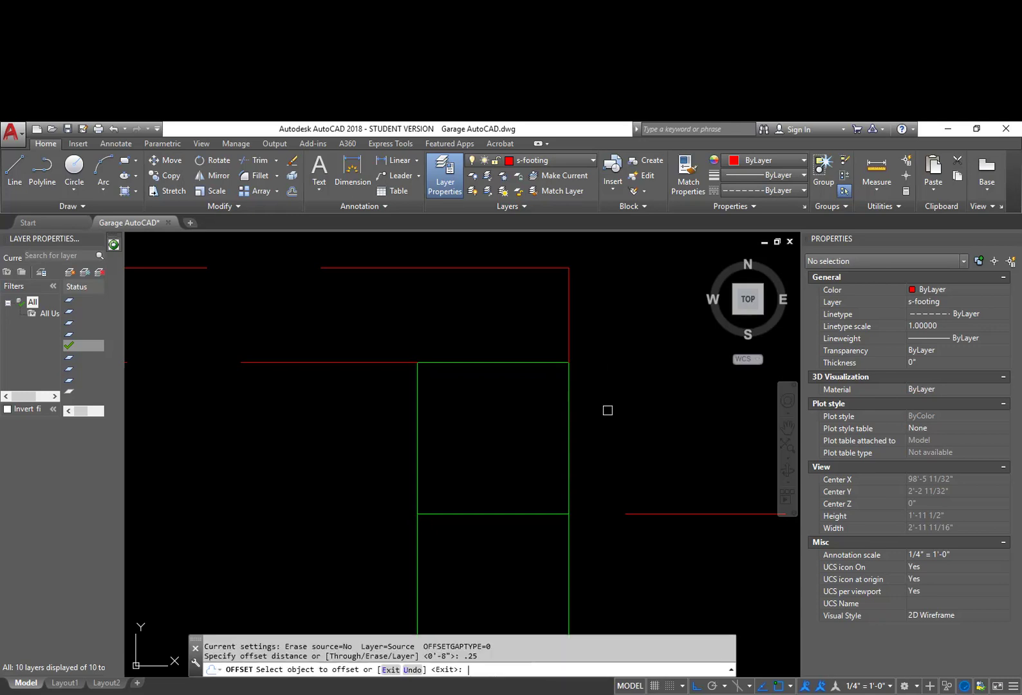
click(570, 414)
click(602, 413)
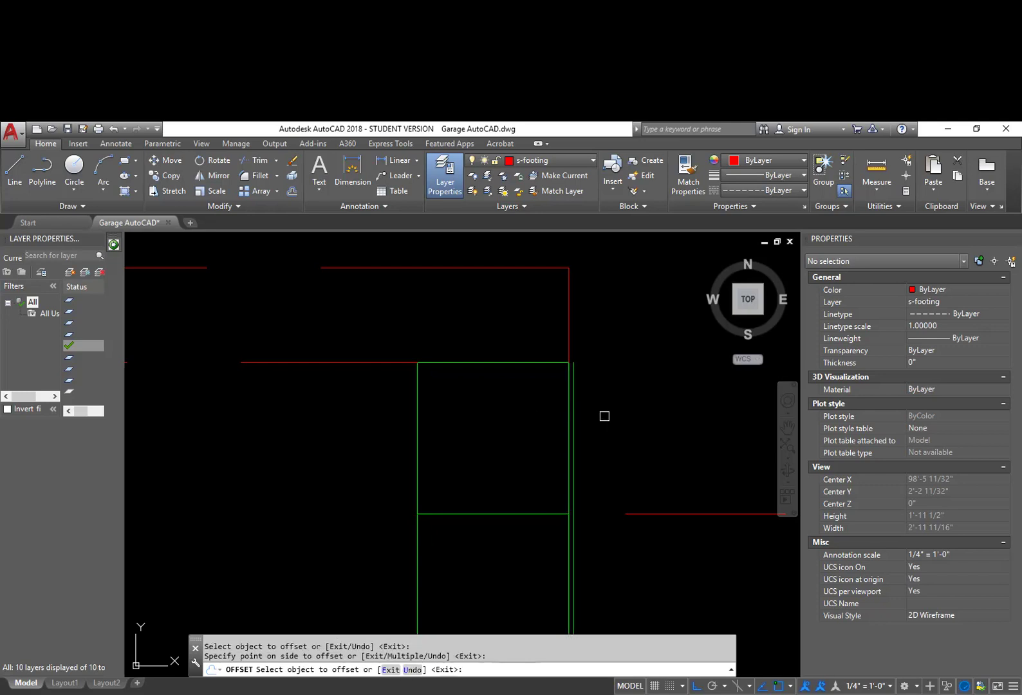
key(Return)
Stretch the upper end of the new offset line straight up to just past the slab top.
click(573, 373)
click(573, 363)
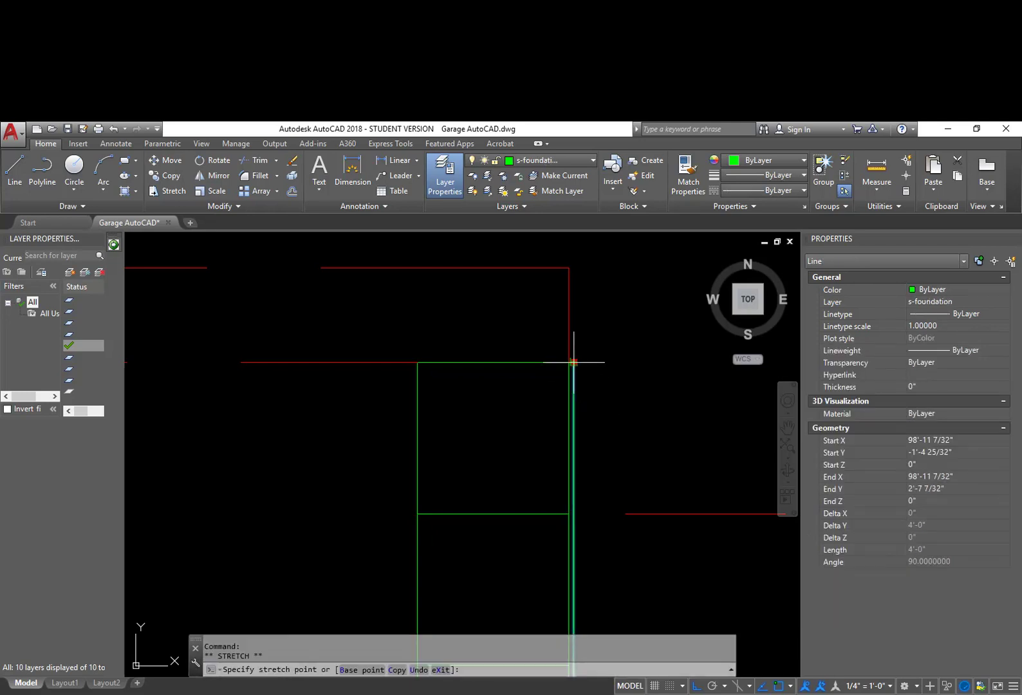
click(584, 261)
key(Escape)
Draw a short horizontal line from the slab's top outer corner outward across the stretched line.
key(Return)
click(568, 266)
click(620, 278)
key(Escape)
text(l)
key(Return)
click(567, 268)
click(611, 273)
key(Escape)
Draw a short horizontal line inward across the wall face, starting at the nearest point on the offset line within the second block course.
middle_drag(592, 463, 607, 395)
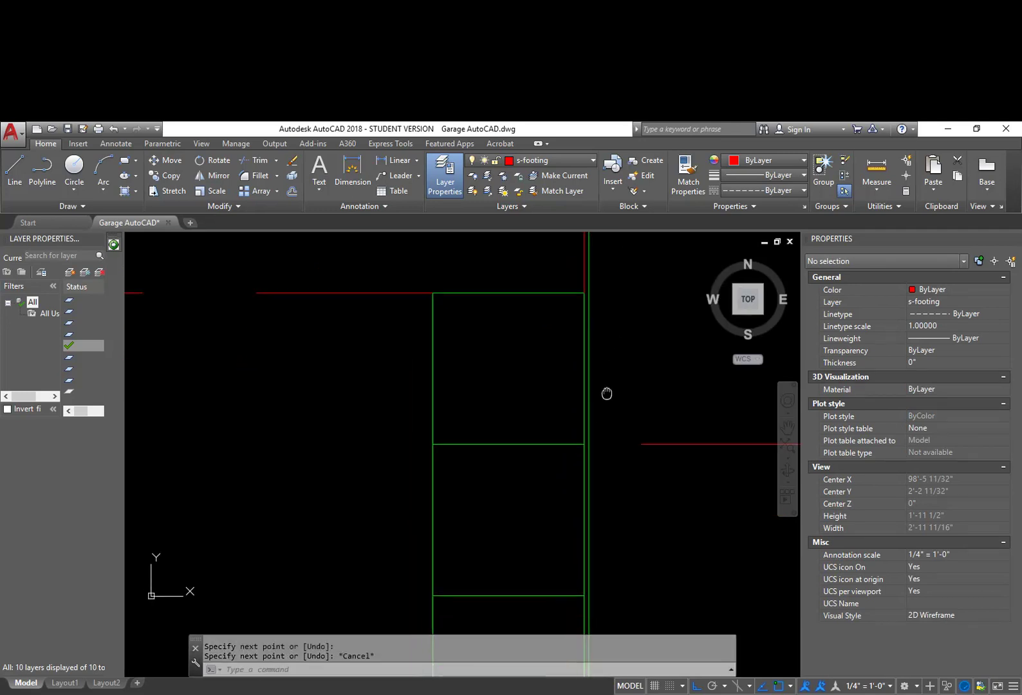
text(l)
key(Return)
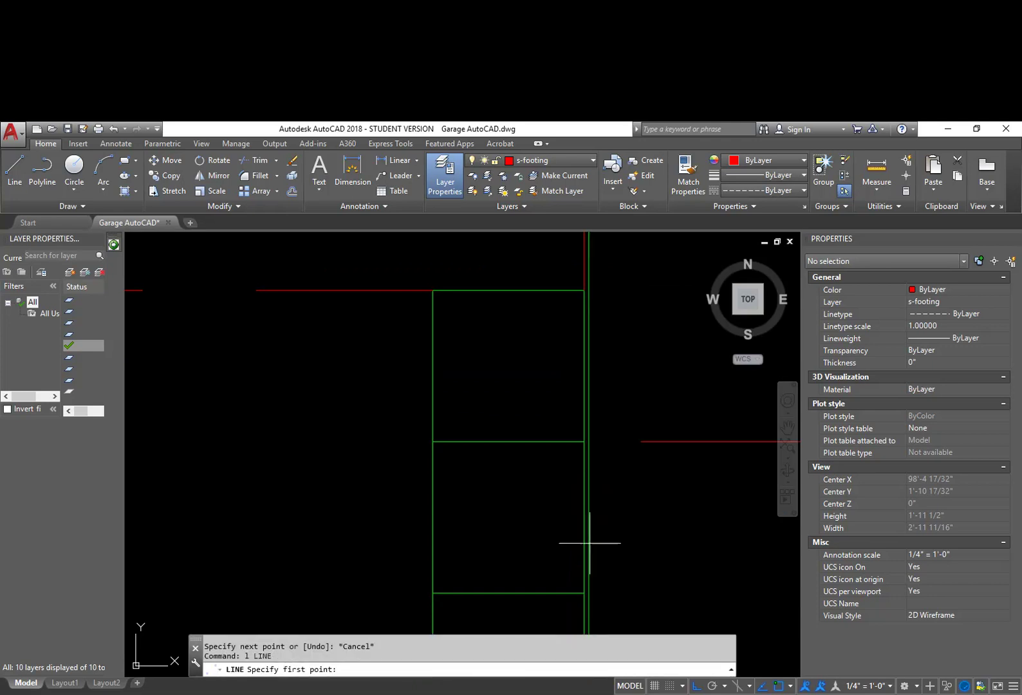
shift+right_click(589, 541)
click(628, 497)
click(588, 541)
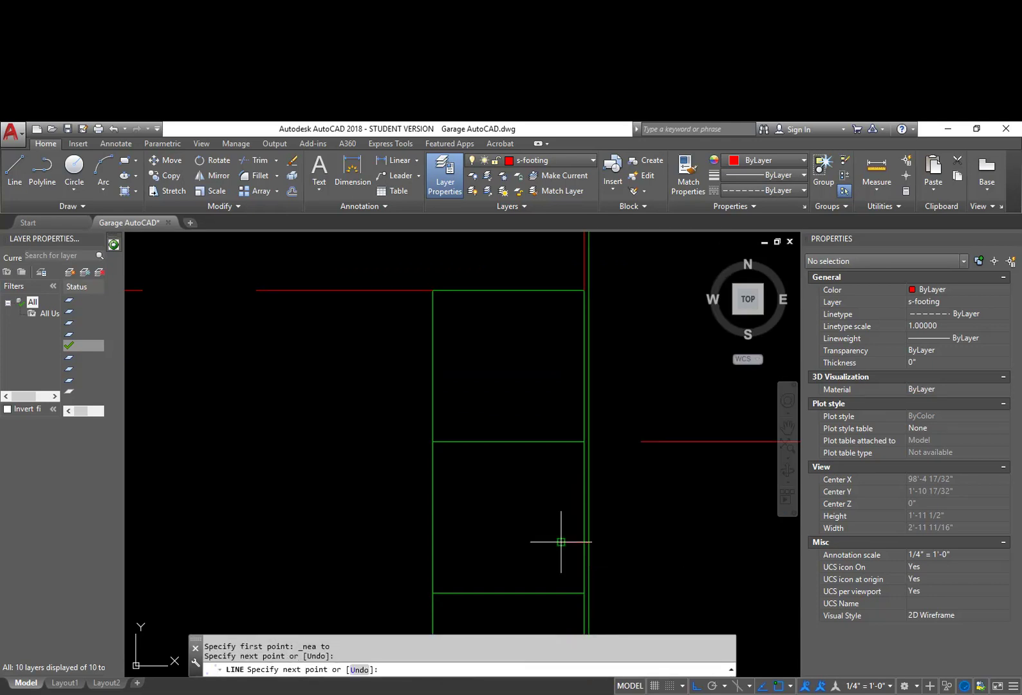
click(561, 541)
key(Escape)
key(Escape)
Trim the offset line below the short horizontal line, using that short line as the cutting edge.
scroll(580, 572, up, 4)
text(tr)
key(Return)
click(579, 523)
click(605, 538)
key(Return)
click(605, 534)
click(581, 523)
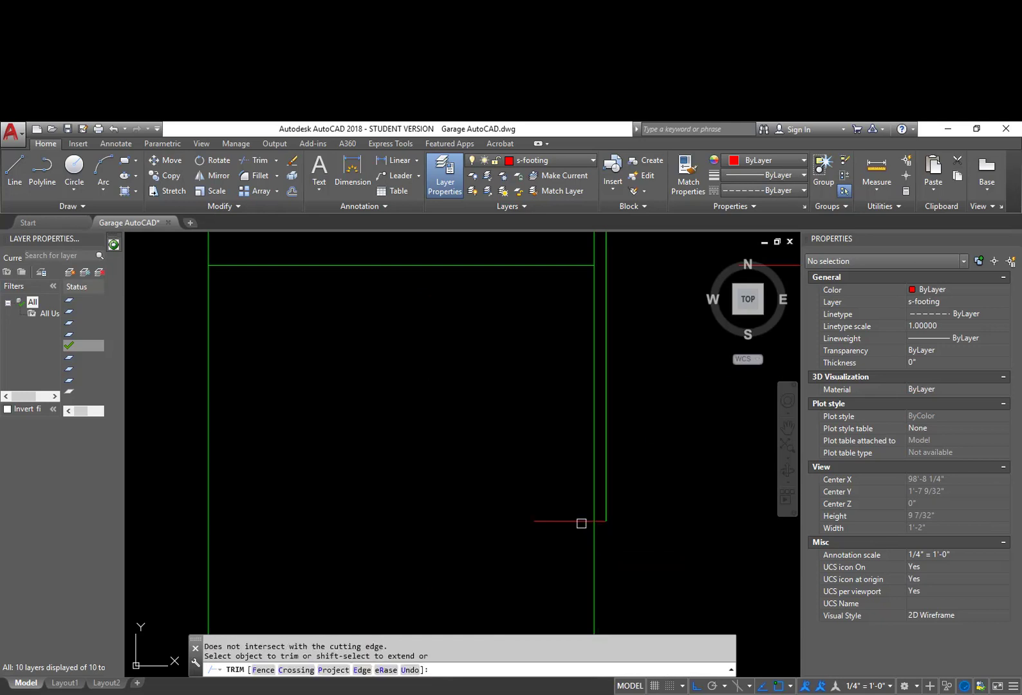
Trim the part of the lower short line that extends inside the wall face.
key(Return)
key(Return)
key(Return)
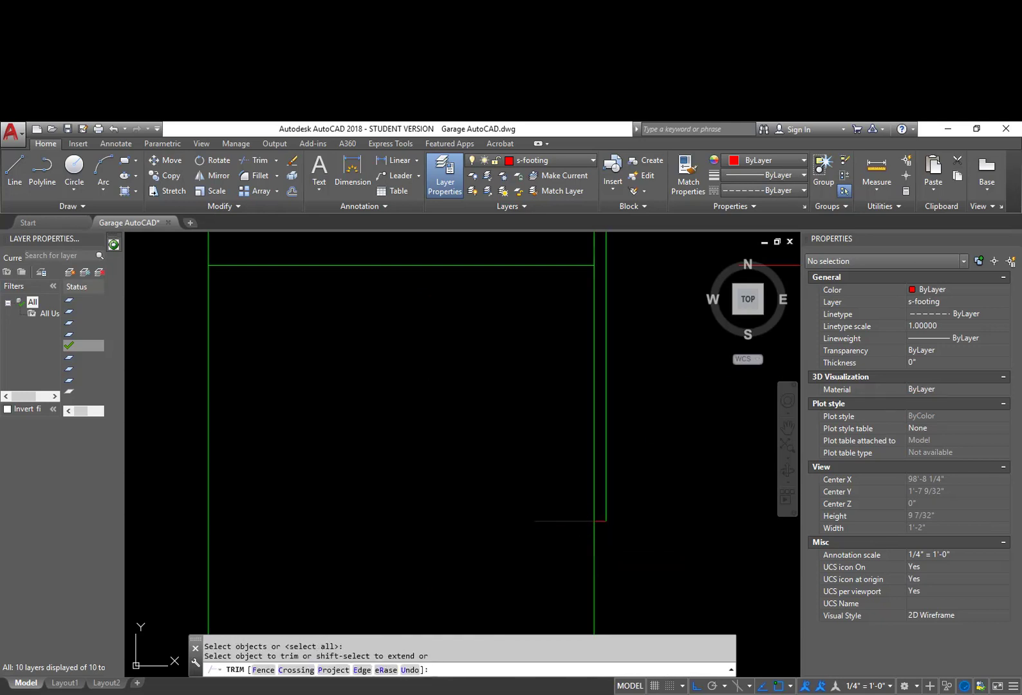
scroll(585, 524, down, 6)
click(598, 518)
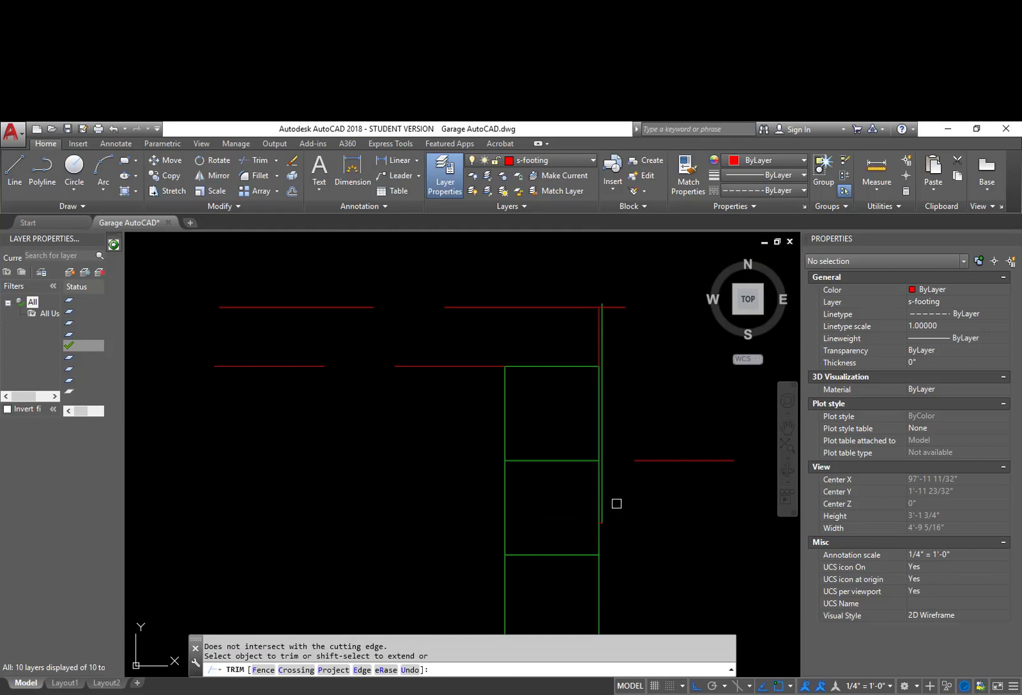
key(Return)
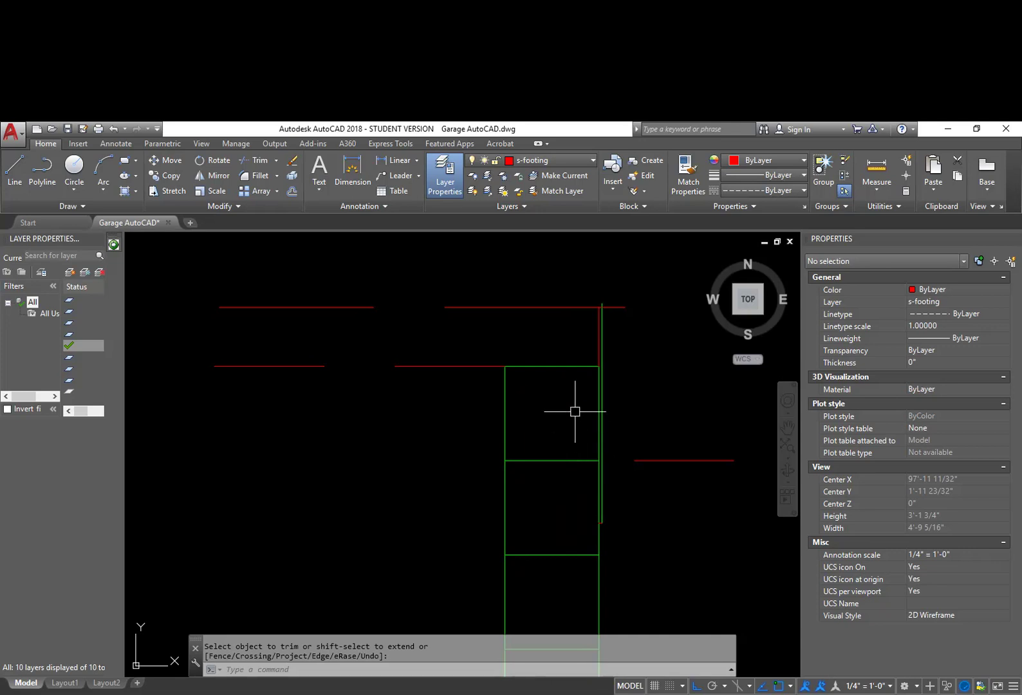
Copy the whole wall and footing section straight down into the empty space below the original.
scroll(584, 427, down, 4)
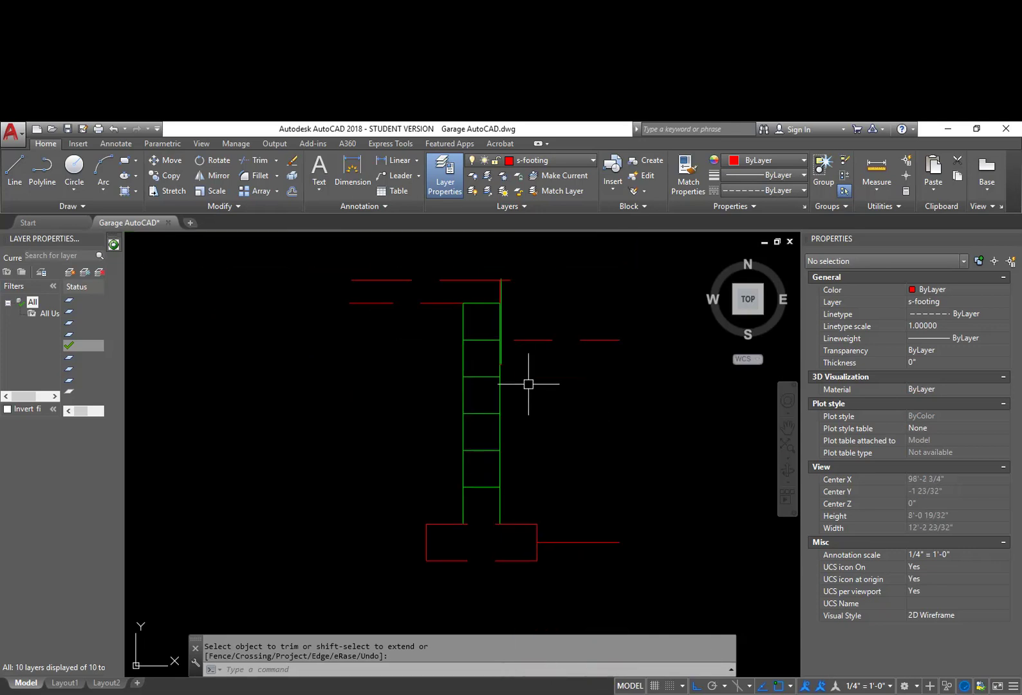
text(Cp)
key(Return)
click(627, 576)
click(342, 255)
key(Return)
click(536, 358)
scroll(612, 522, down, 2)
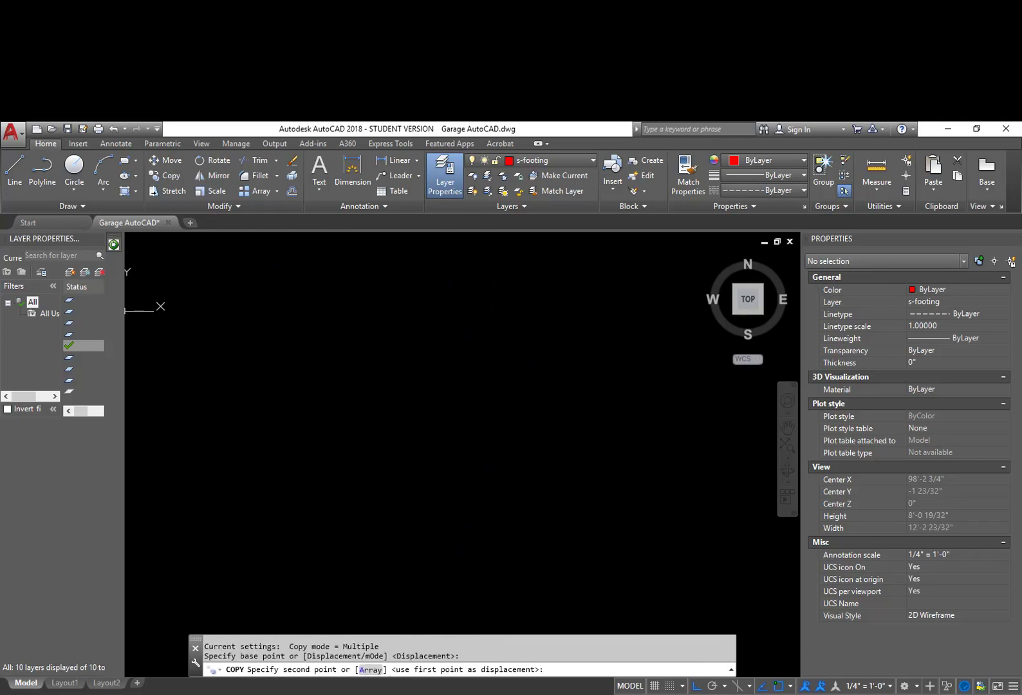
click(611, 354)
key(Escape)
Offset the slab line at the wall top of the copied section 5 inches downward.
scroll(474, 299, up, 3)
middle_drag(474, 299, 520, 303)
scroll(444, 319, up, 2)
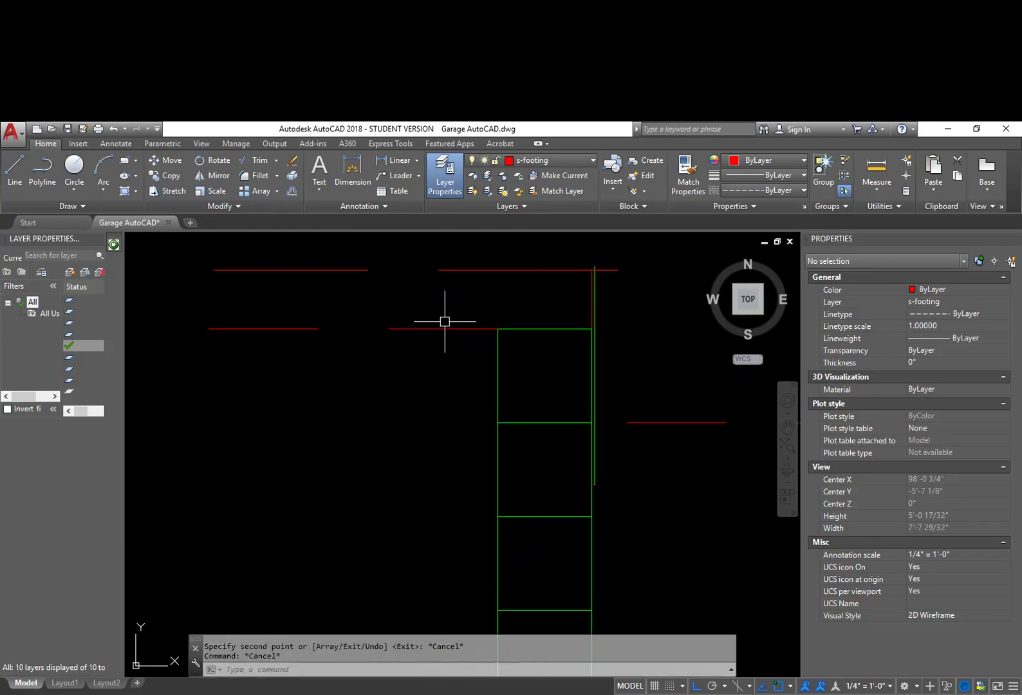
text(l)
key(Return)
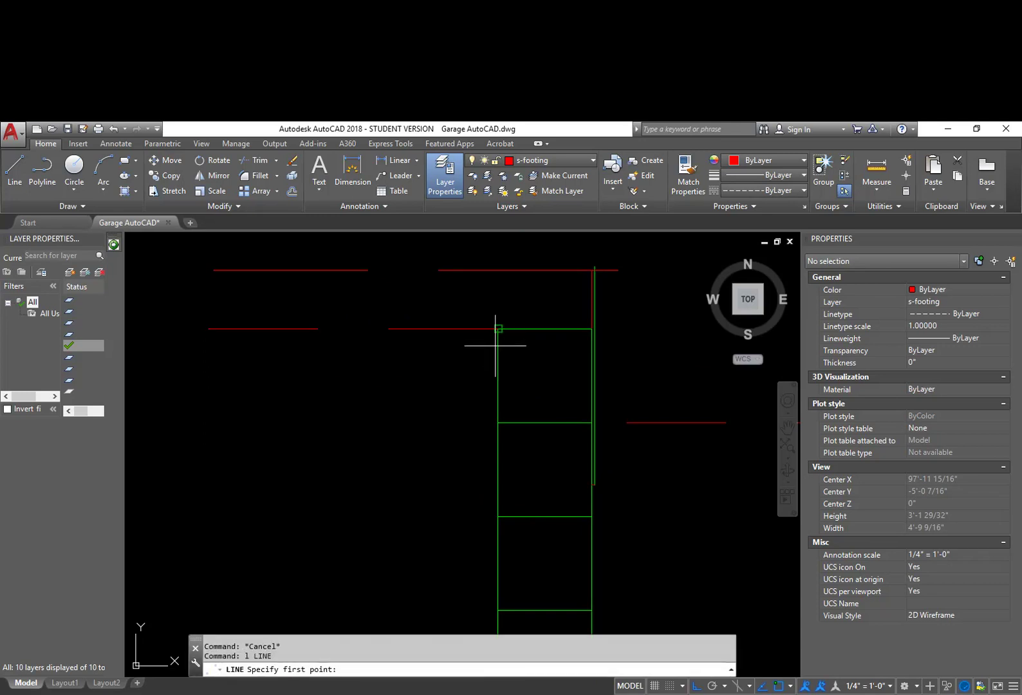
key(Escape)
text(O)
key(Return)
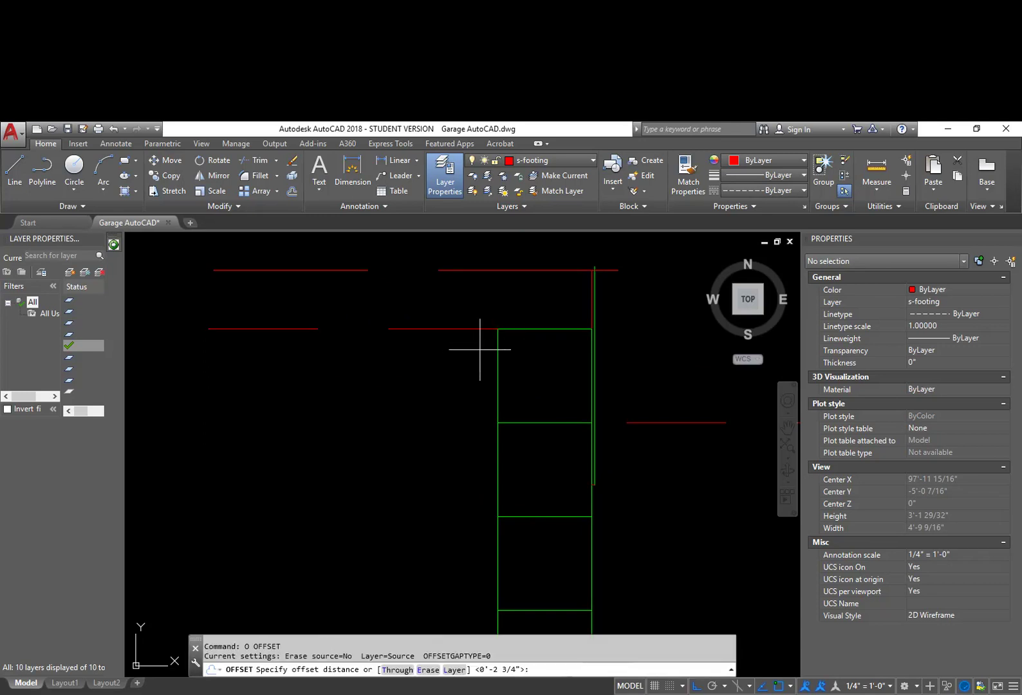
key(Return)
click(474, 329)
click(468, 391)
Erase the copied section's lines above the wall top, including the slab edge, and the thin vertical line along the outer face.
text(e)
key(Return)
text(e)
key(Return)
drag(568, 296, 514, 262)
key(Return)
key(Return)
click(591, 293)
key(Return)
key(Return)
key(Escape)
text(e)
key(Return)
click(619, 298)
click(569, 266)
middle_drag(449, 365, 666, 356)
middle_drag(672, 344, 587, 364)
text(o)
key(Return)
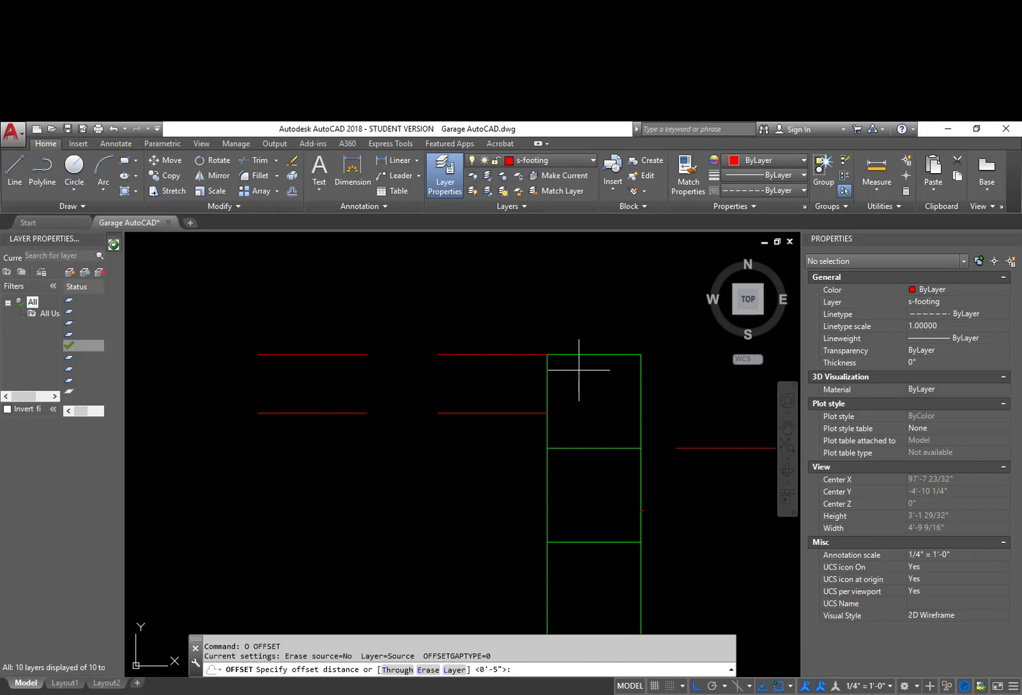
middle_drag(690, 448, 670, 410)
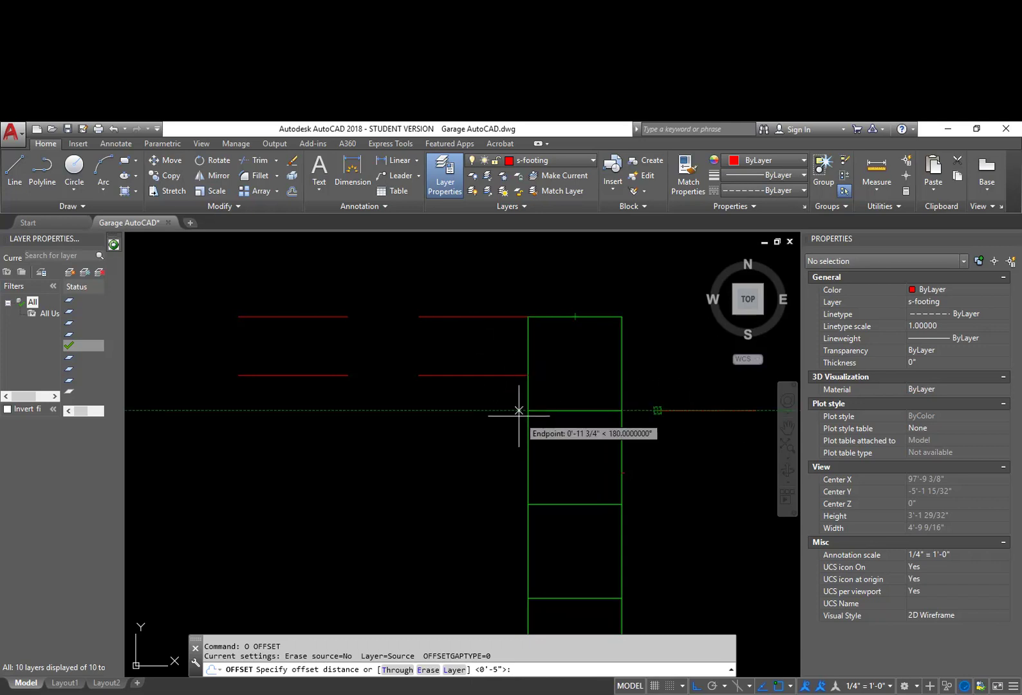
key(Escape)
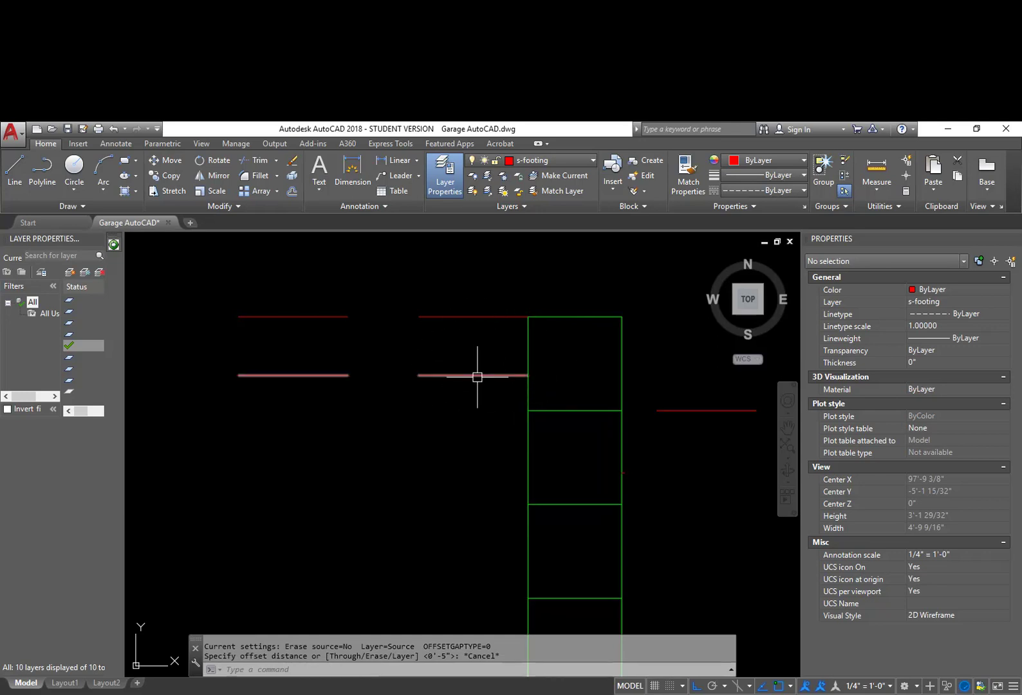
Erase the tiny leftover line on the outer face of the copied wall.
text(e)
key(Return)
click(604, 483)
click(645, 468)
key(Return)
text(m)
key(Return)
click(499, 415)
click(418, 271)
key(Return)
click(479, 415)
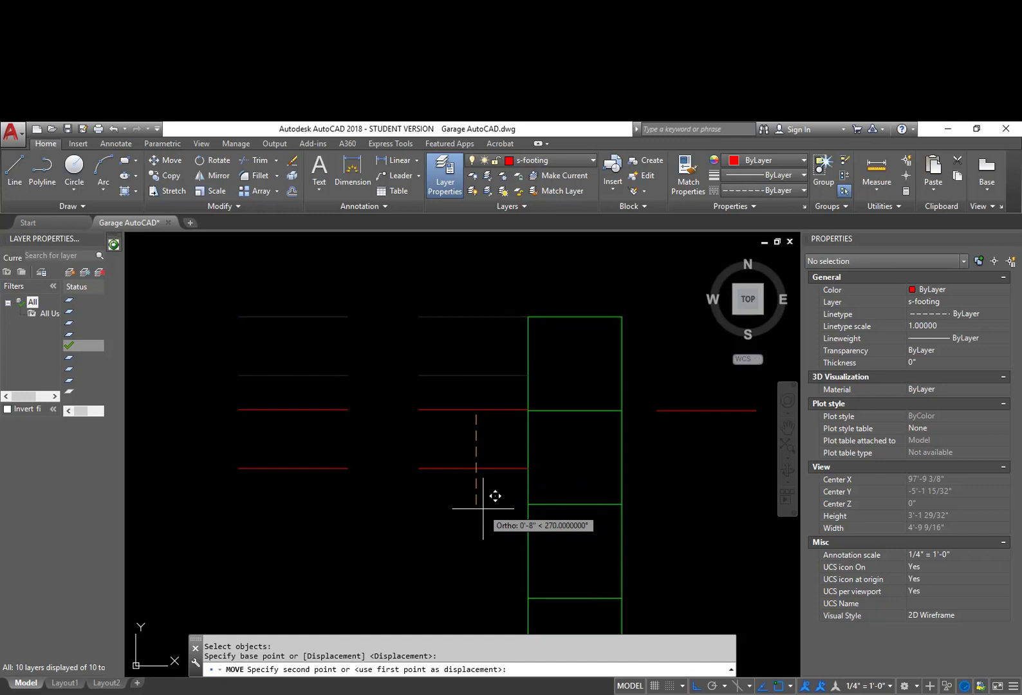
key(Escape)
Move both slab lines of the copied section 8 inches straight down.
text(m)
key(Return)
drag(486, 429, 433, 289)
key(Return)
click(460, 411)
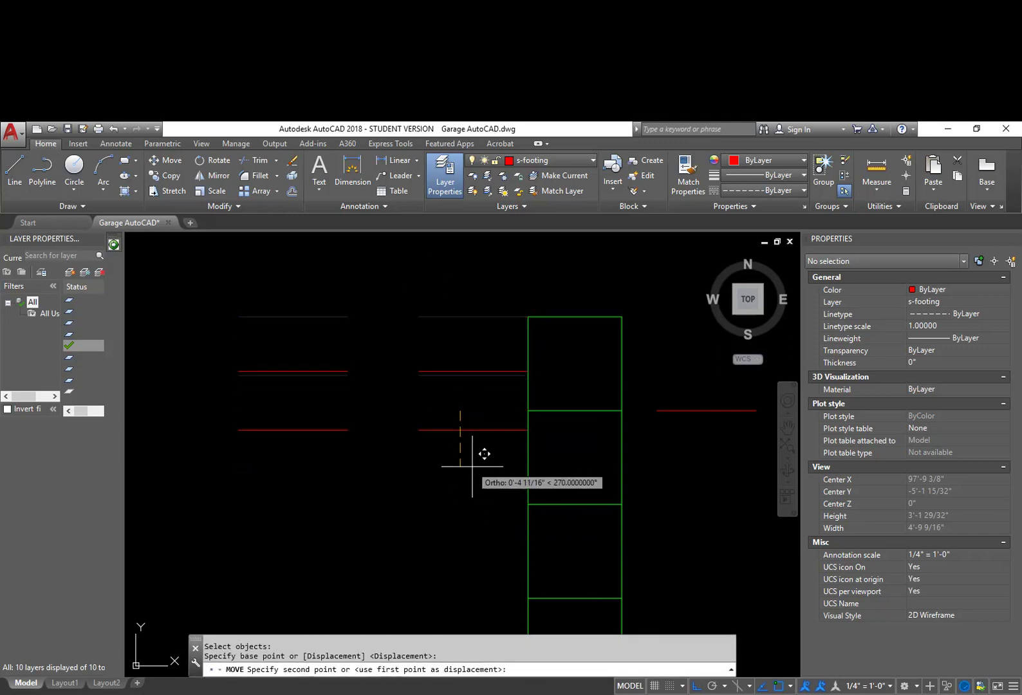
text(8)
key(Return)
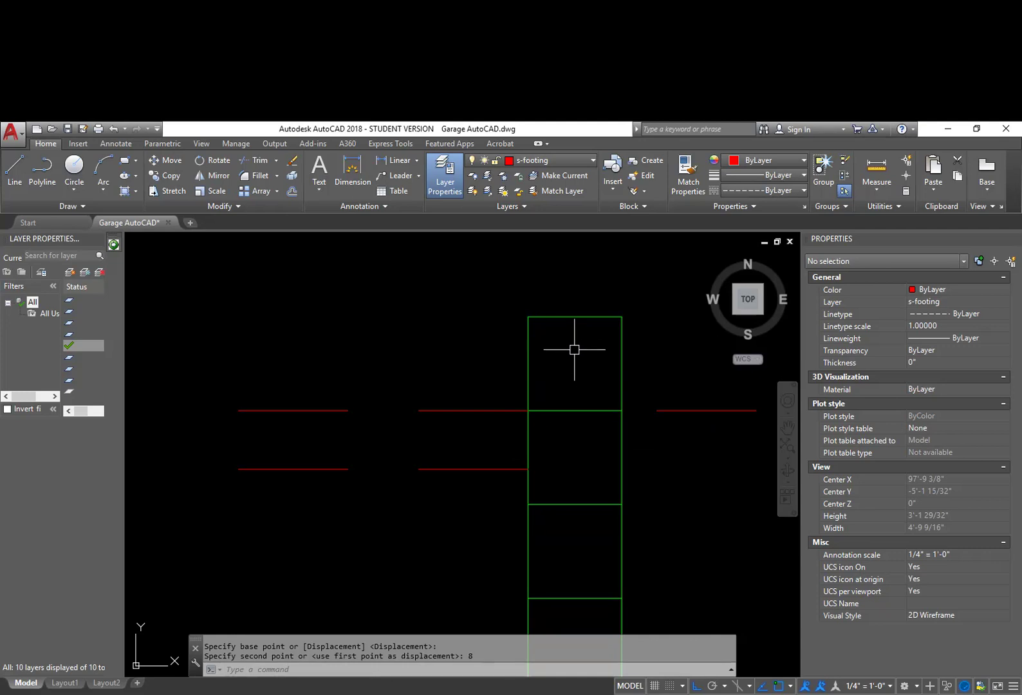
Offset the copied wall's top line 1.5 inches upward.
middle_drag(579, 330, 577, 364)
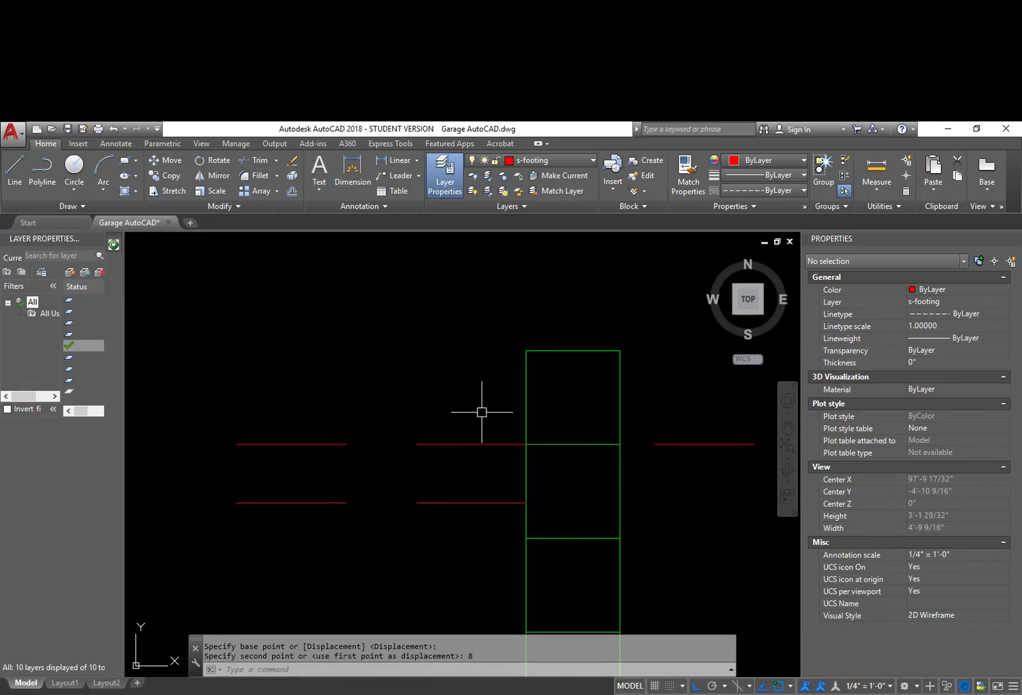
text(o)
key(Return)
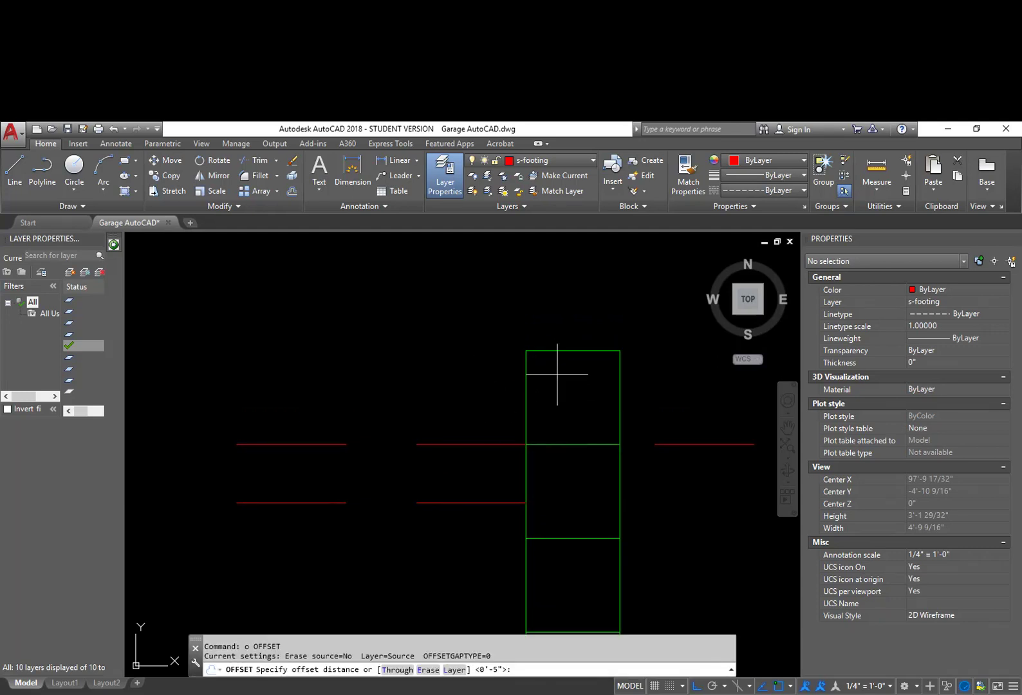
text(1.5)
key(Return)
click(566, 350)
click(577, 305)
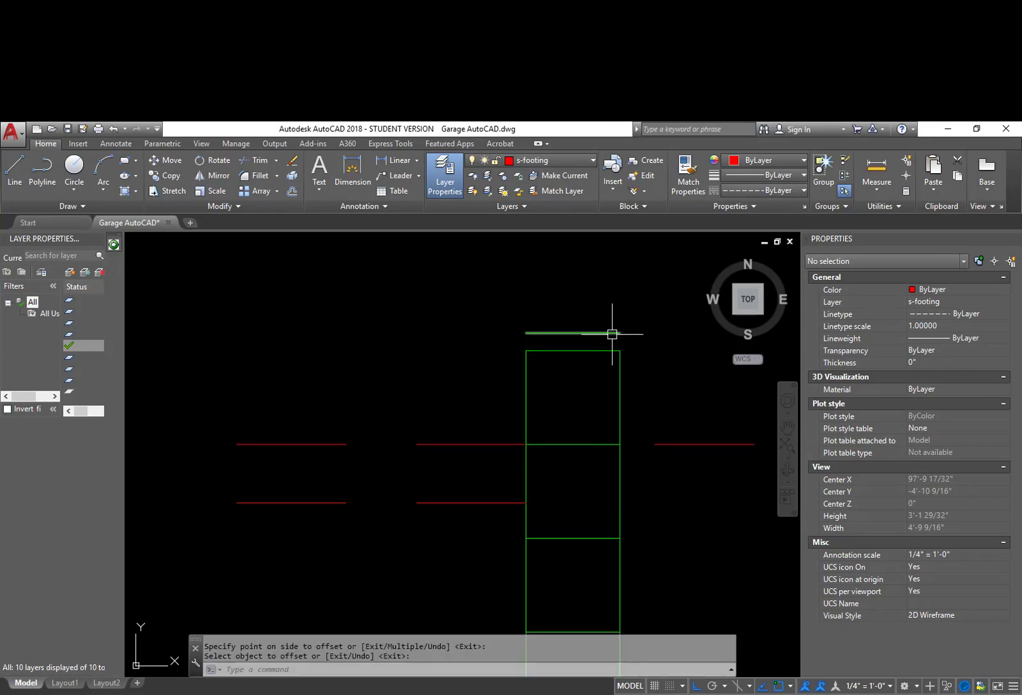
key(Escape)
Offset the copied wall's outer face line 3.5 inches inward.
text(O)
key(Return)
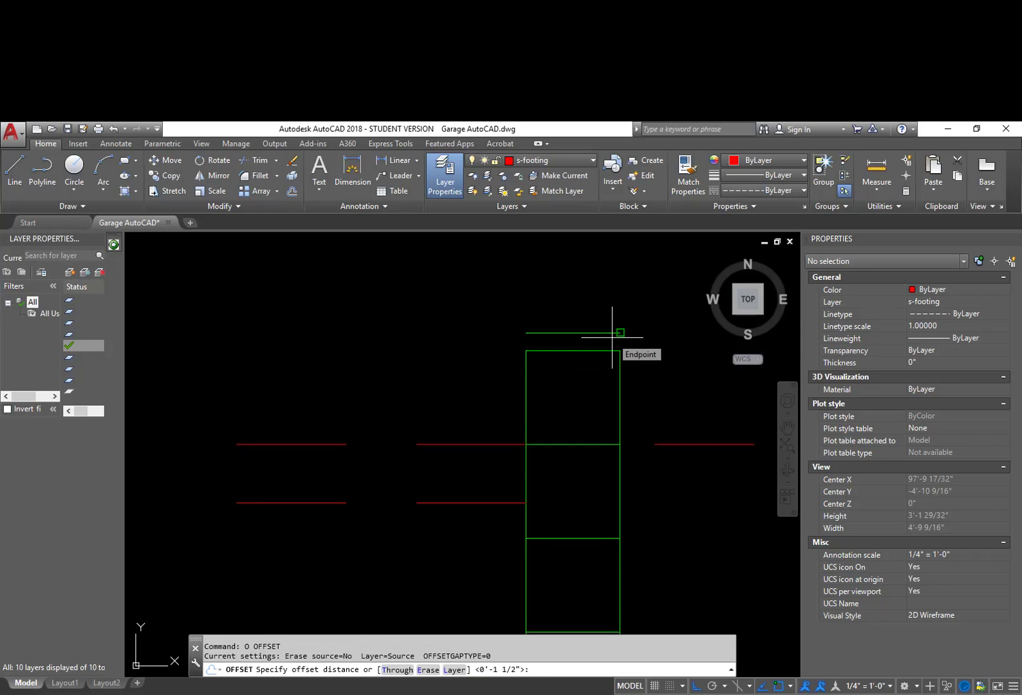
text(3.5)
key(Return)
click(617, 362)
click(563, 386)
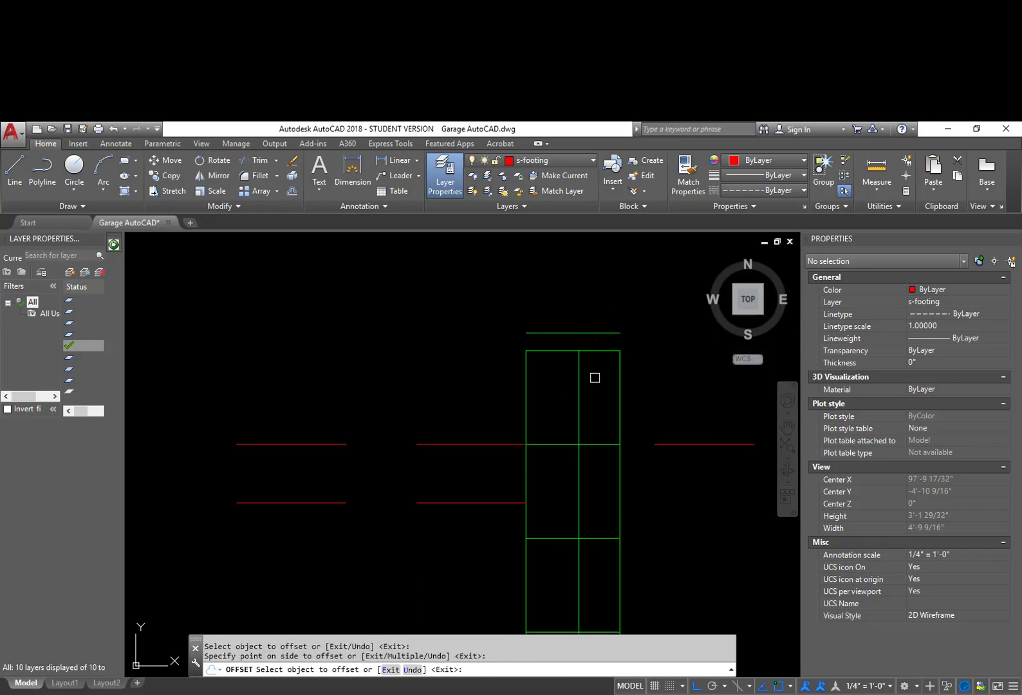
key(Return)
Stretch the top end of the new inner framing line straight up, well above the copied wall's top.
middle_drag(610, 377, 599, 409)
text(s)
key(Return)
click(575, 395)
click(557, 373)
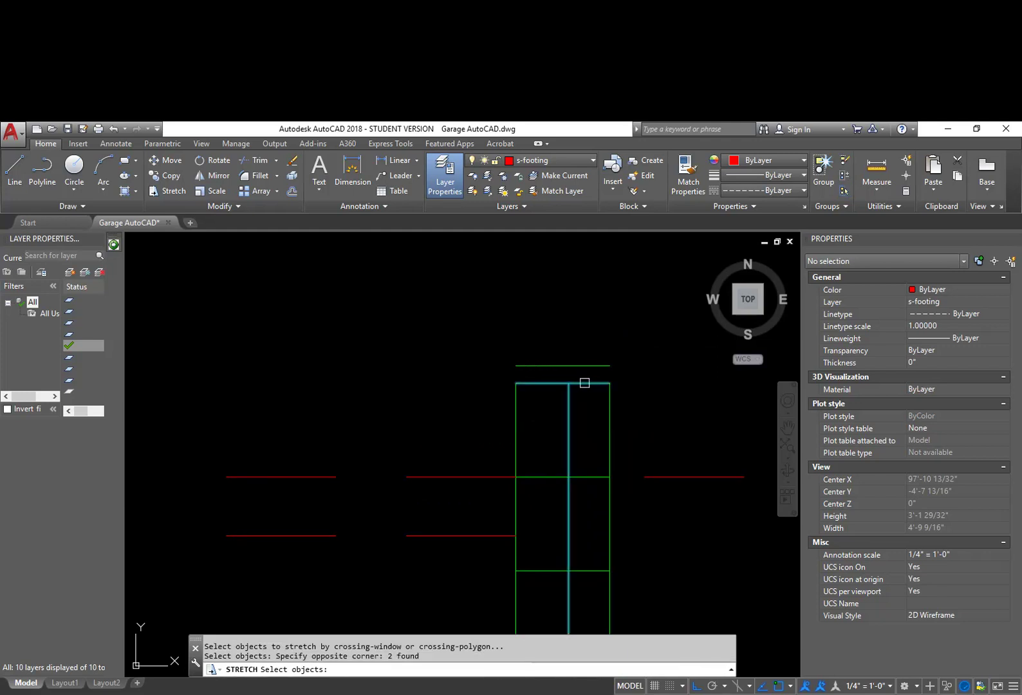
key(Return)
click(588, 396)
click(623, 275)
key(Escape)
key(Escape)
Stretch the top end of the copied wall's outer face line up to roughly the height of the inner framing line.
text(s)
key(Return)
click(625, 373)
click(600, 395)
shift+click(611, 385)
key(Return)
click(645, 405)
click(640, 276)
key(Escape)
Trim the plate line on the slab side of the inner framing line, and trim that framing line below the wall top.
text(tr)
key(Return)
key(Return)
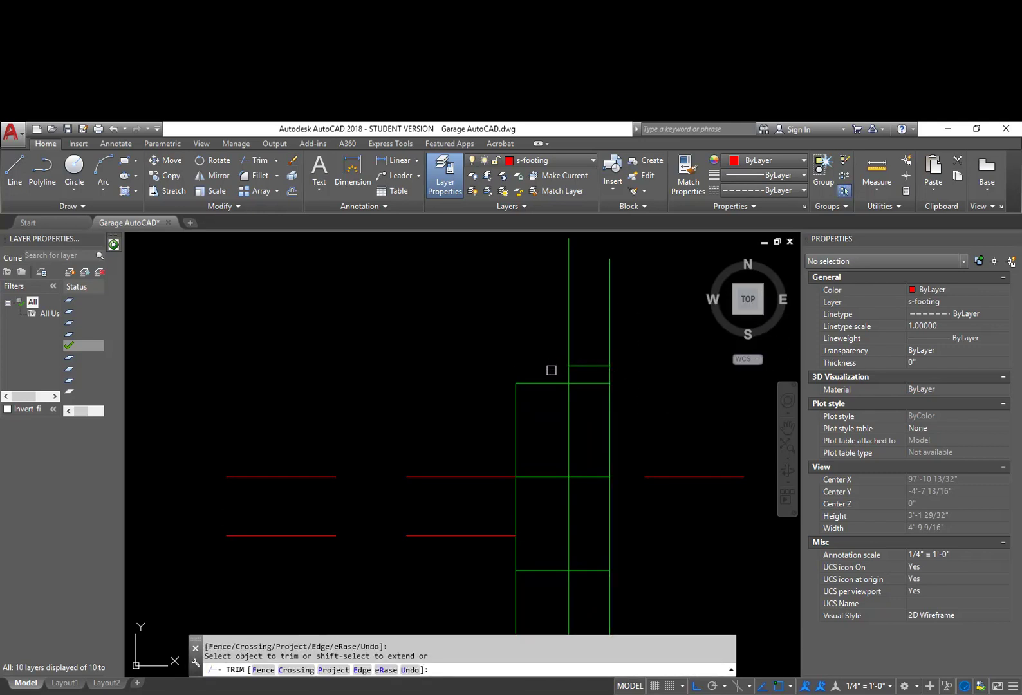
key(Return)
click(577, 386)
key(Return)
click(568, 394)
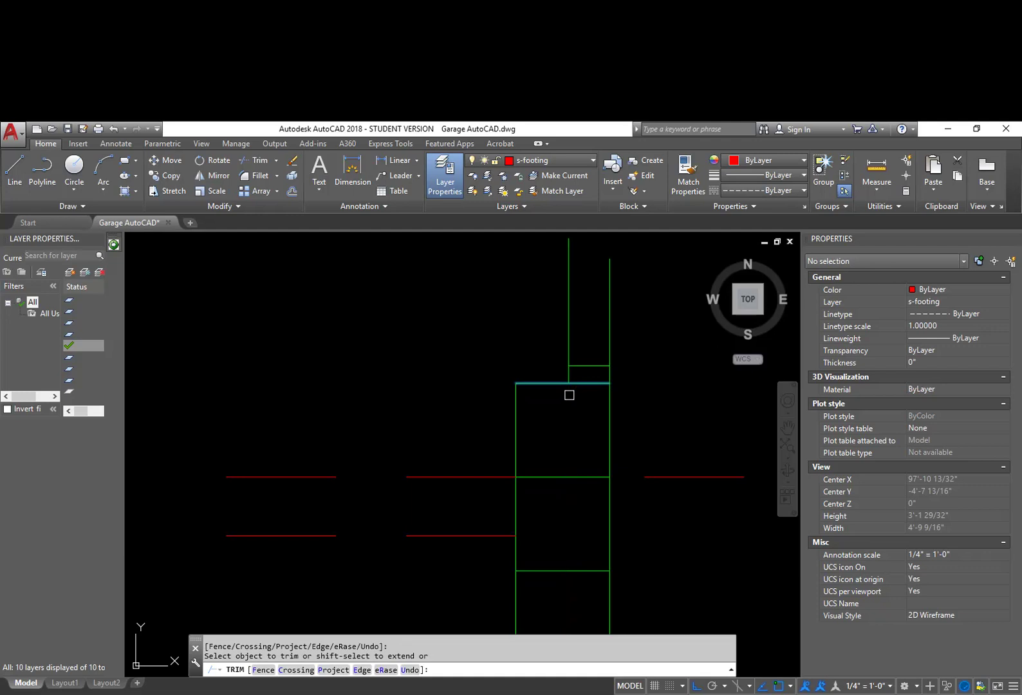
key(Return)
mouse_move(625, 384)
middle_down()
mouse_move(631, 436)
mouse_move(655, 424)
middle_up()
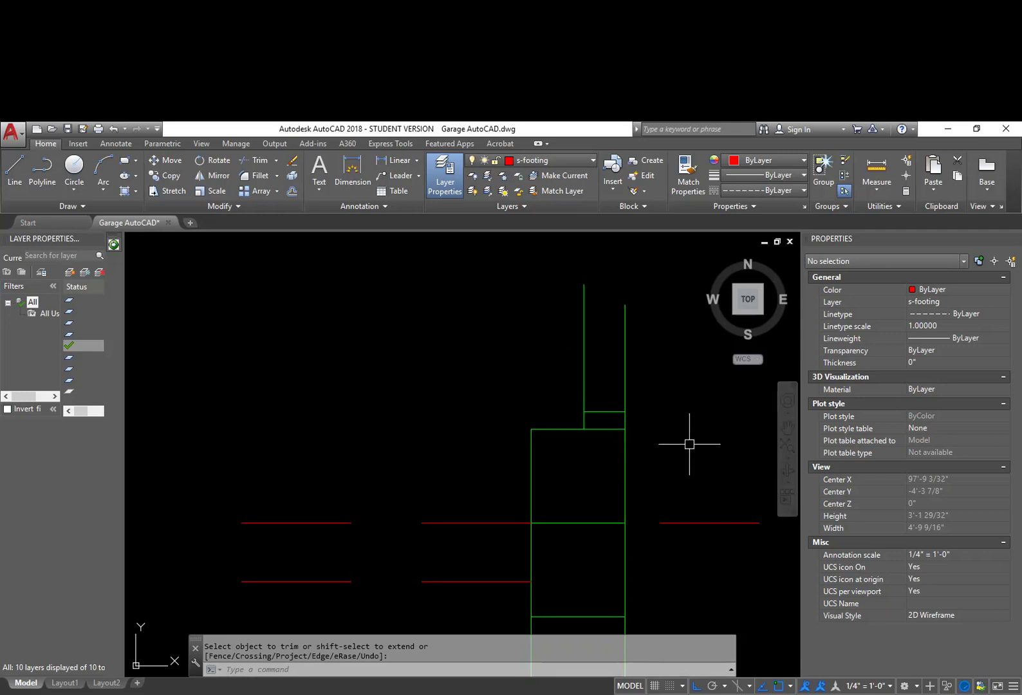
scroll(682, 443, down, 3)
mouse_move(680, 440)
middle_down()
mouse_move(669, 565)
mouse_move(678, 335)
mouse_move(608, 397)
middle_up()
middle_drag(633, 480, 638, 360)
scroll(650, 529, up, 5)
scroll(665, 461, down, 5)
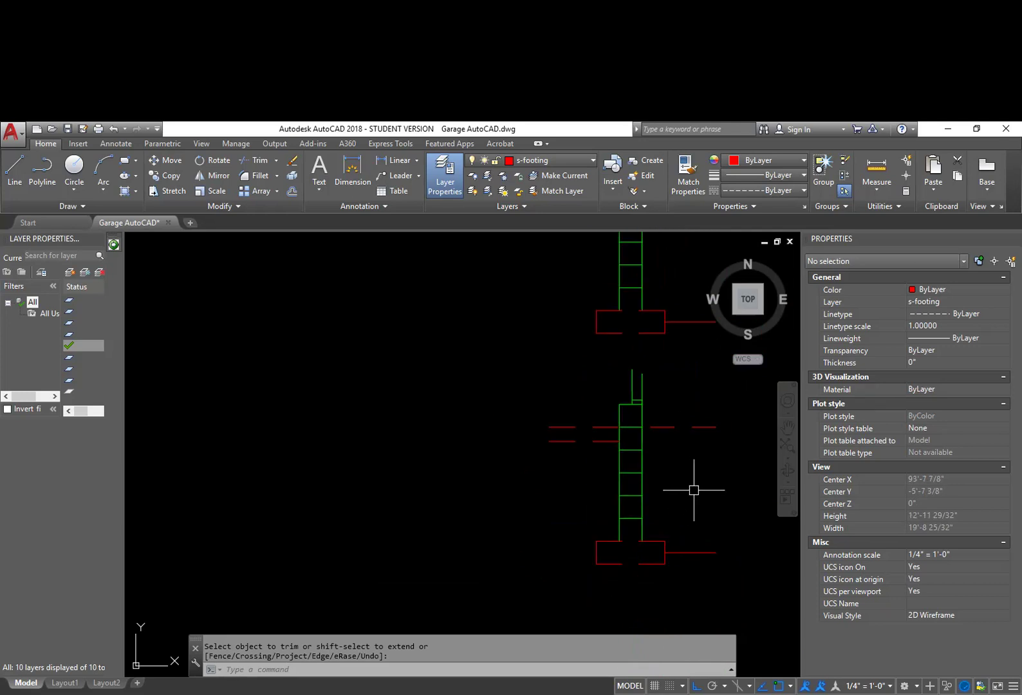
scroll(678, 450, down, 2)
text(cp)
key(Return)
click(680, 439)
click(577, 310)
key(Return)
click(650, 357)
middle_drag(651, 403, 650, 389)
key(Escape)
key(Escape)
Offset the upper section's wall-top line 4 inches downward.
scroll(634, 283, up, 4)
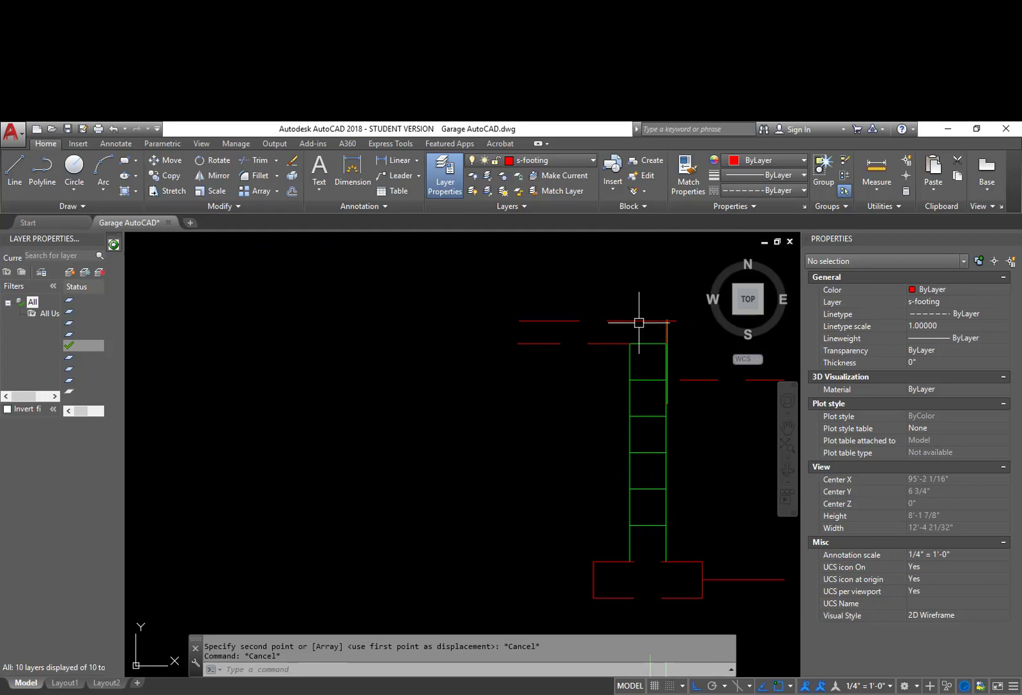
middle_drag(647, 312, 557, 324)
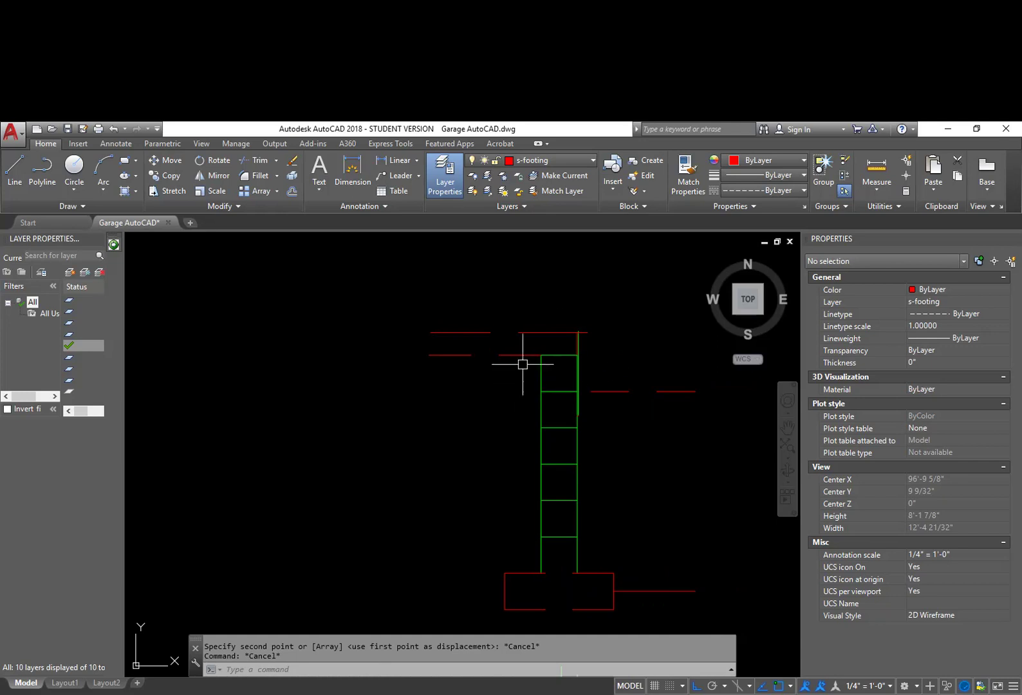
scroll(549, 373, up, 2)
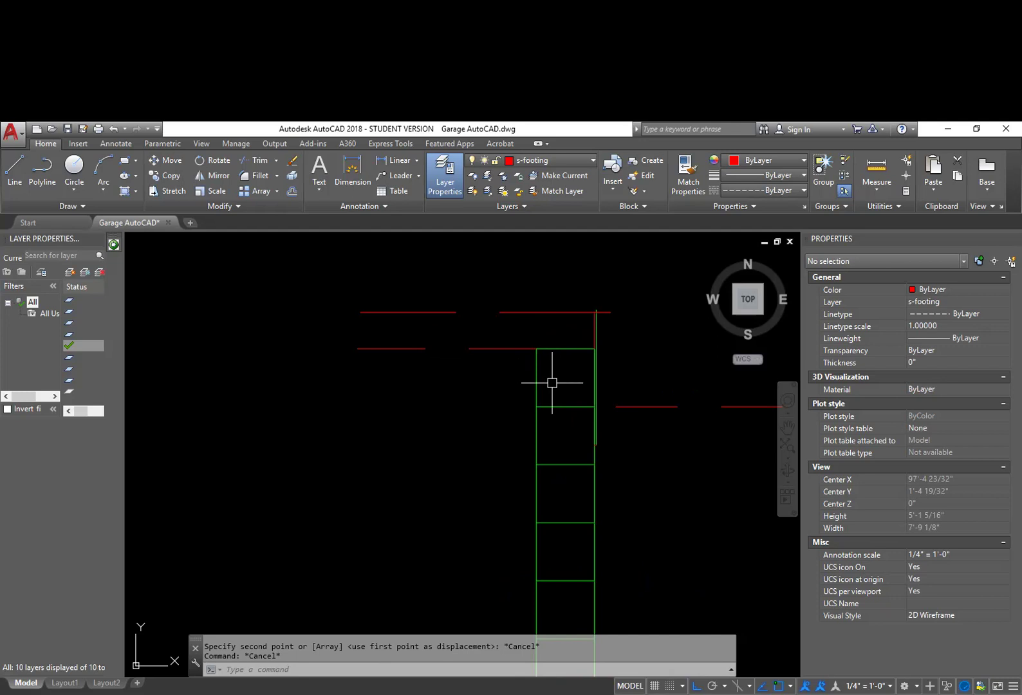
text(o)
key(Return)
text(4)
key(Return)
click(563, 349)
click(563, 387)
key(Return)
Trim the upper wall's inner face above the new line and erase the old wall-top line.
text(tr)
key(Return)
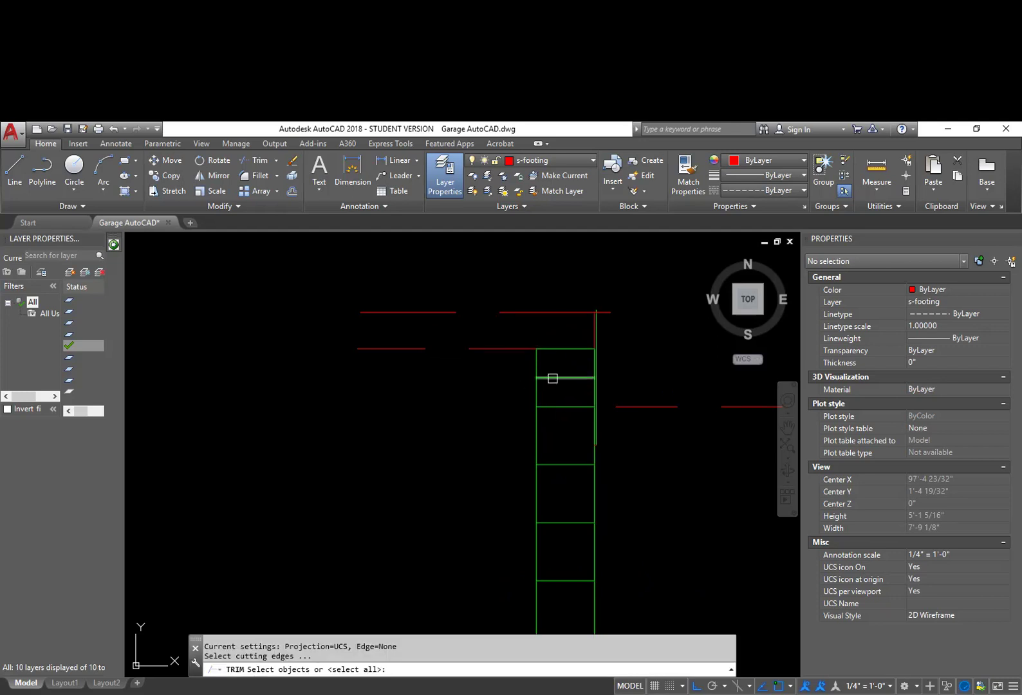
key(Escape)
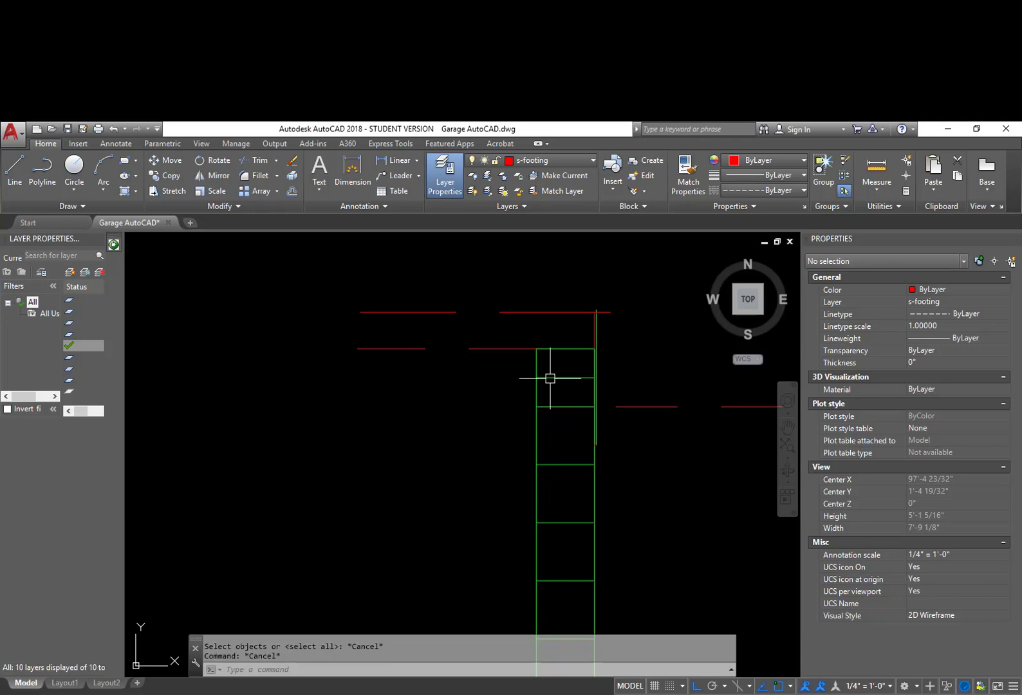
key(Return)
key(Return)
click(549, 372)
click(537, 364)
key(Escape)
text(e)
key(Return)
click(566, 348)
key(Return)
Stretch the upper section's slab lines, slab edge and joint strip top 4 inches straight down.
text(s)
key(Return)
text(c)
key(Return)
click(635, 363)
click(338, 270)
key(Return)
click(314, 363)
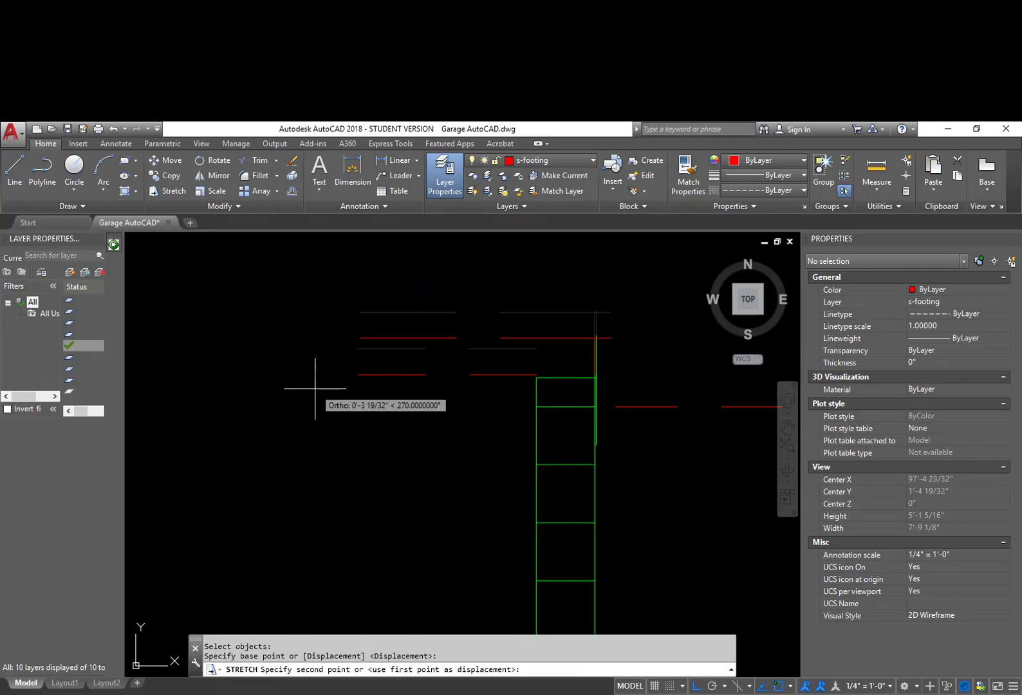
text(4)
key(Return)
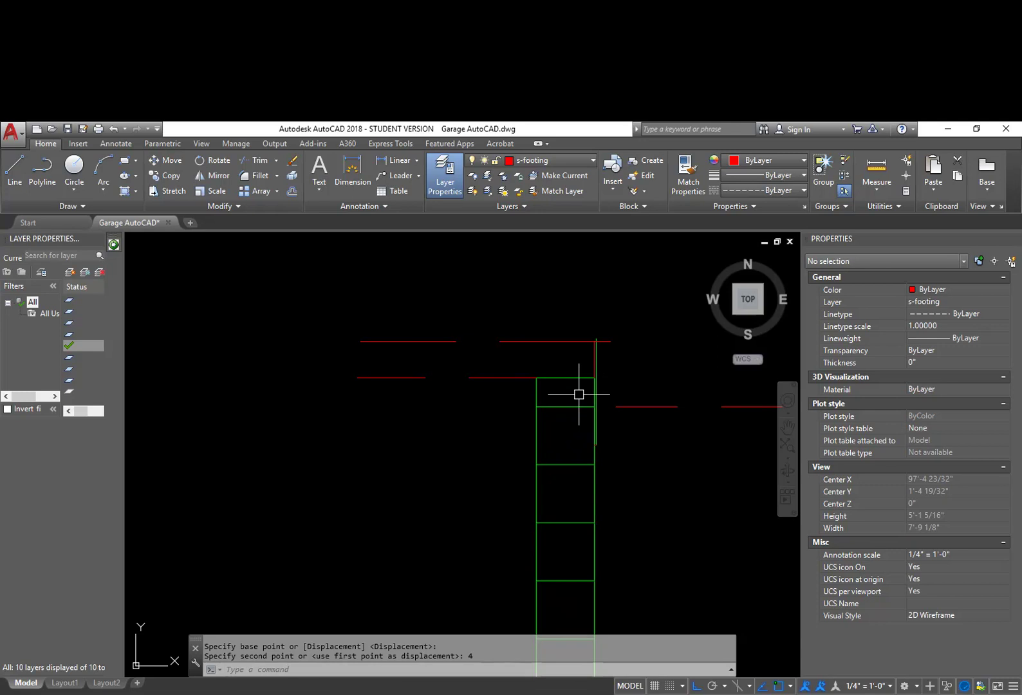
Draw a vertical line straight up from the top of the upper section's slab edge at the outer wall face.
scroll(607, 342, up, 2)
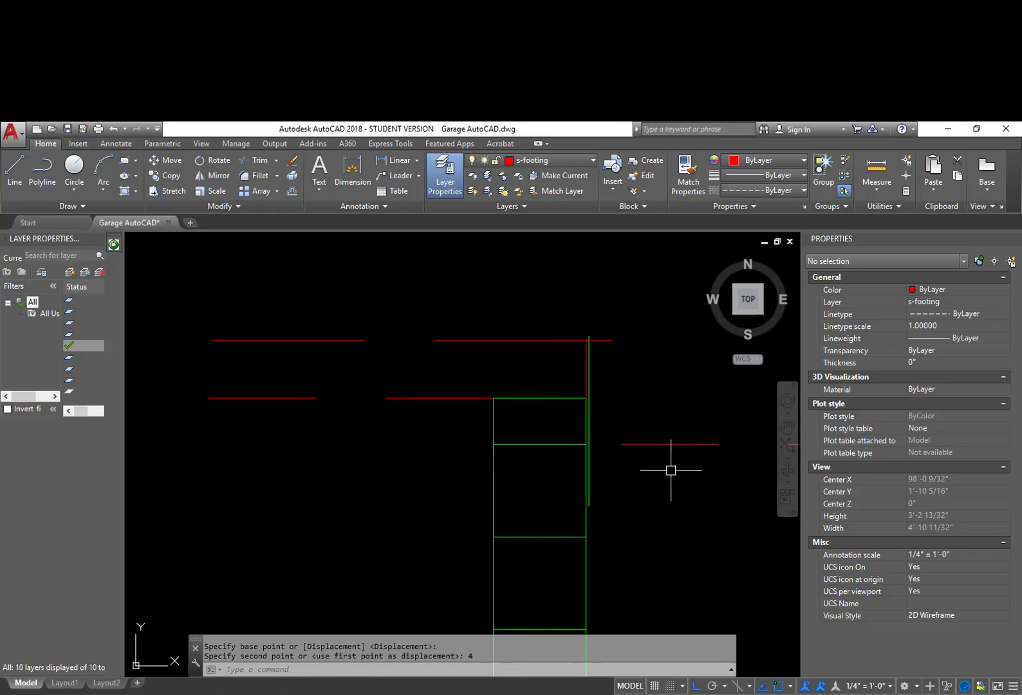
scroll(670, 474, down, 4)
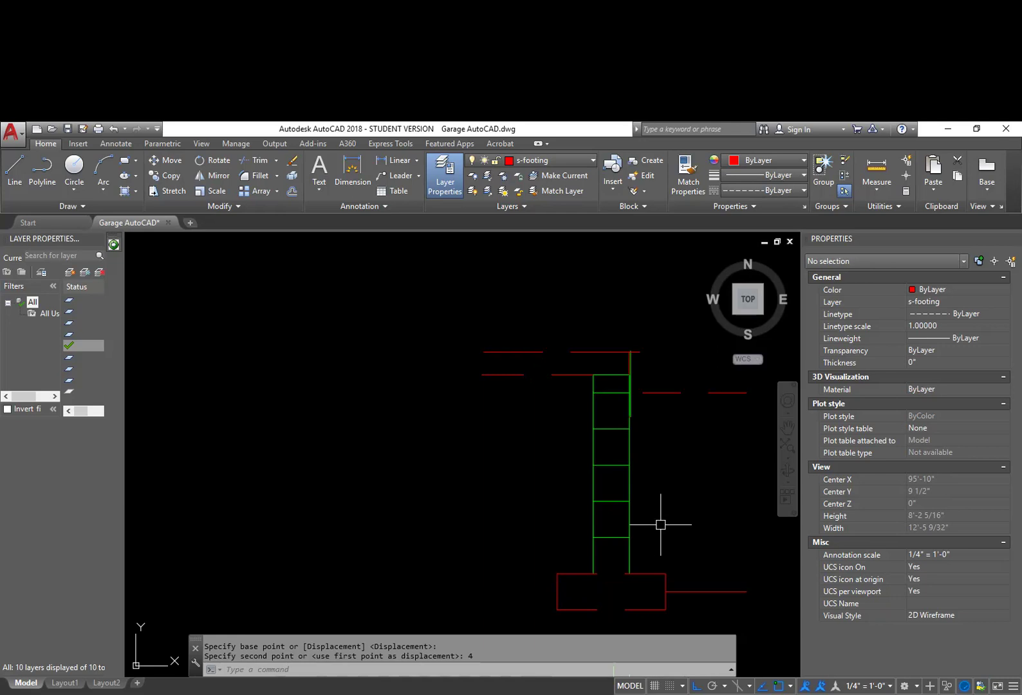
scroll(657, 413, down, 1)
scroll(650, 393, up, 1)
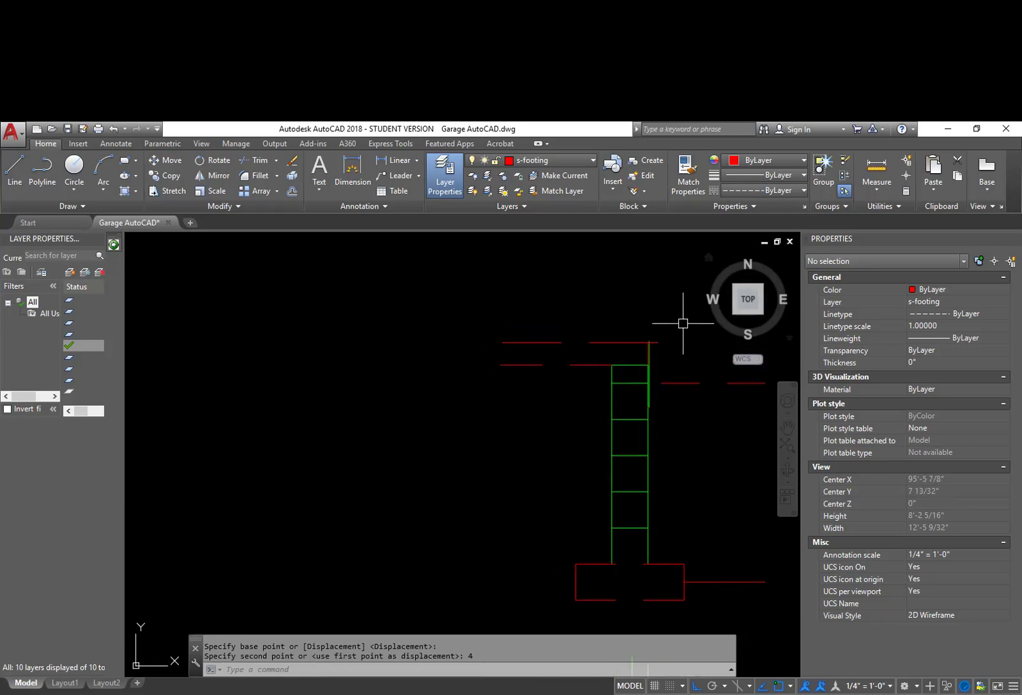
middle_drag(682, 323, 677, 360)
key(Escape)
text(l)
key(Return)
scroll(640, 373, up, 2)
click(645, 380)
scroll(645, 313, up, 2)
middle_drag(645, 315, 636, 384)
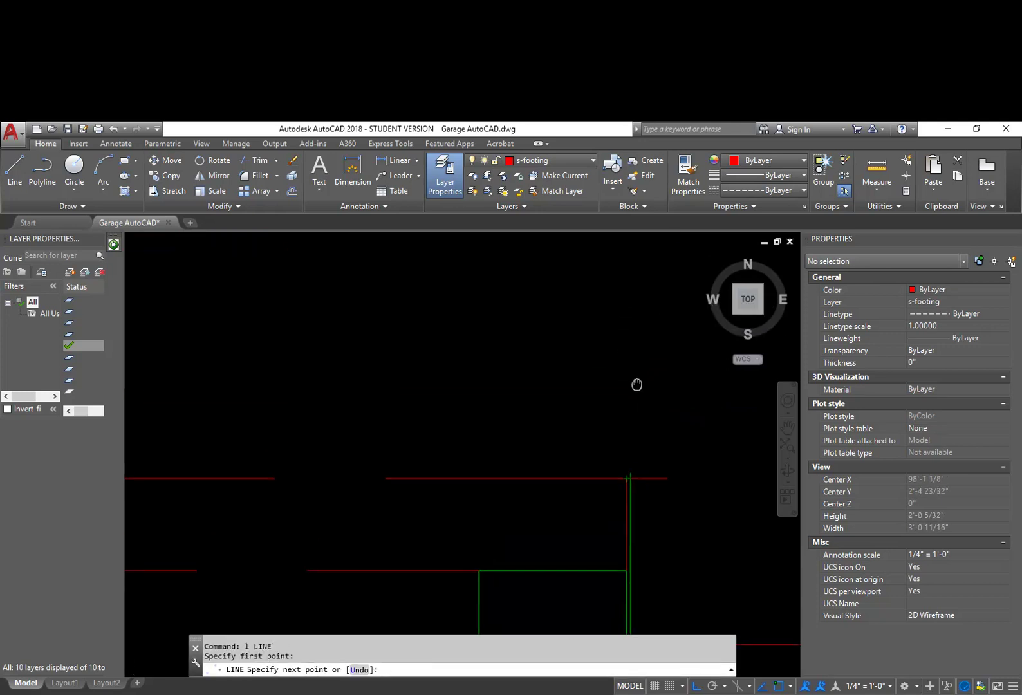
click(626, 276)
key(Escape)
Offset the new vertical framing line 3.5 inches toward the slab side.
text(o)
key(Return)
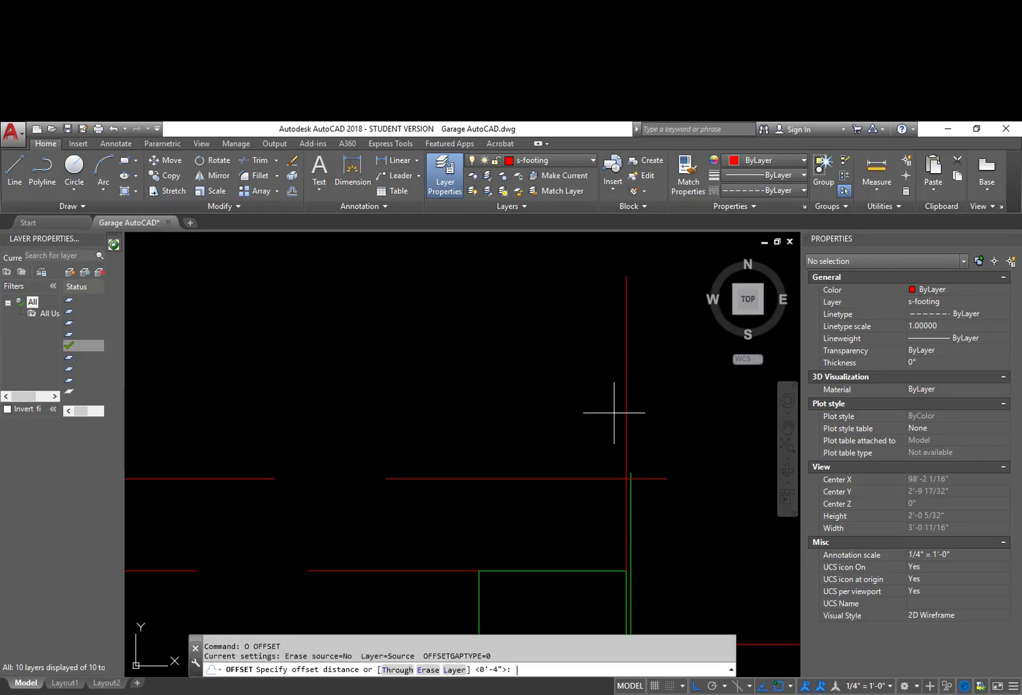
text(3.5)
key(Return)
click(628, 429)
click(488, 427)
Copy the entire lower wall section straight down into the empty space below it.
scroll(488, 427, down, 2)
scroll(538, 548, down, 3)
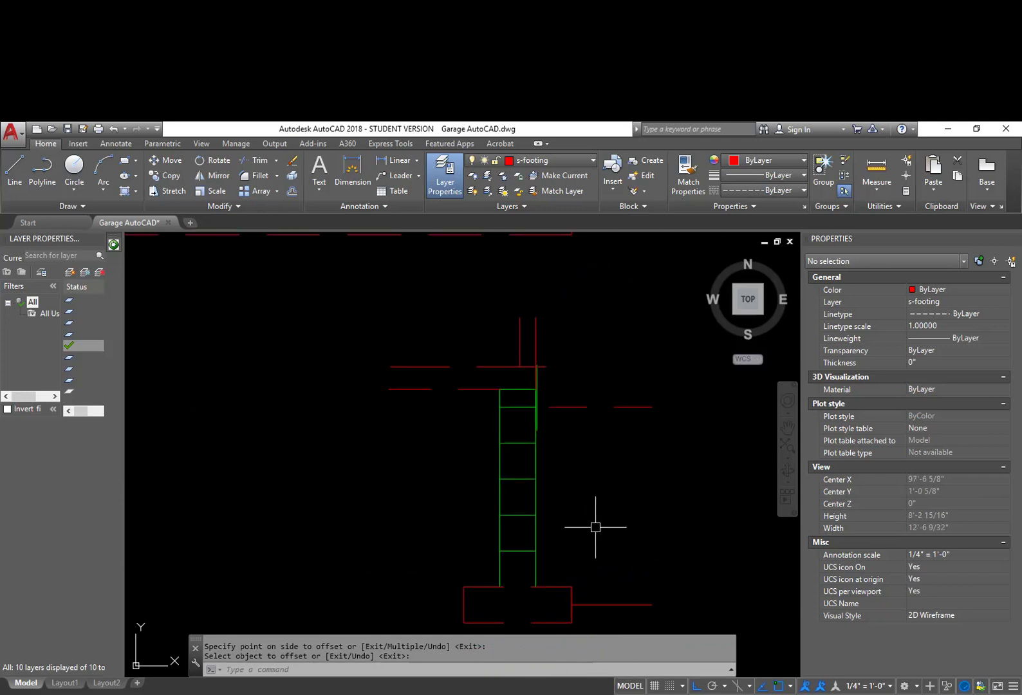
scroll(596, 536, down, 3)
text(cp)
key(Return)
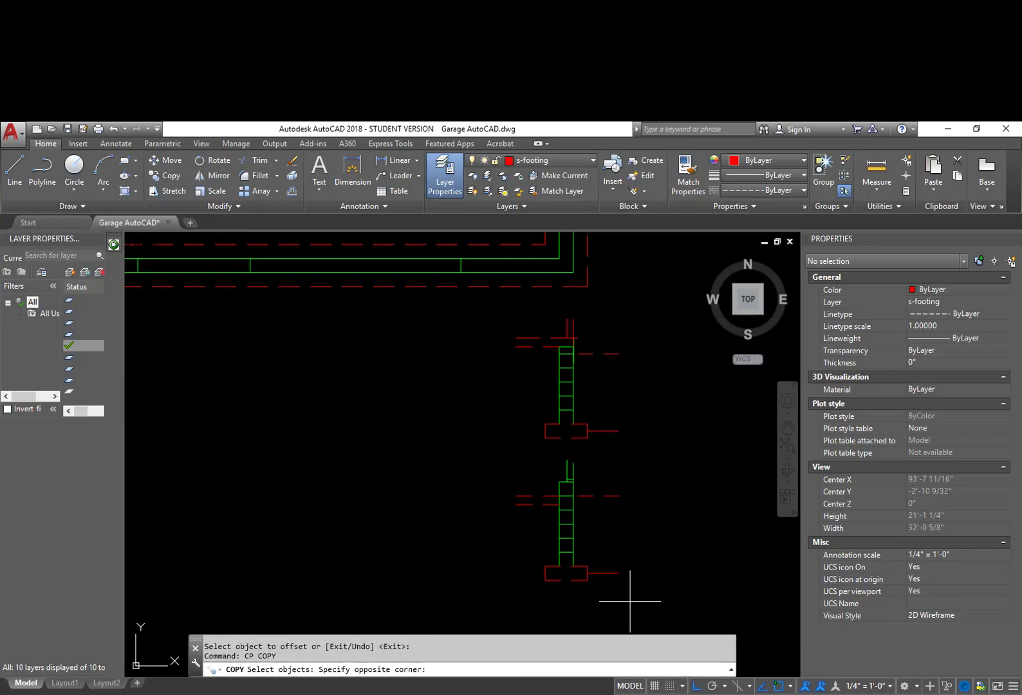
click(438, 428)
key(Return)
click(691, 520)
middle_drag(691, 520, 699, 298)
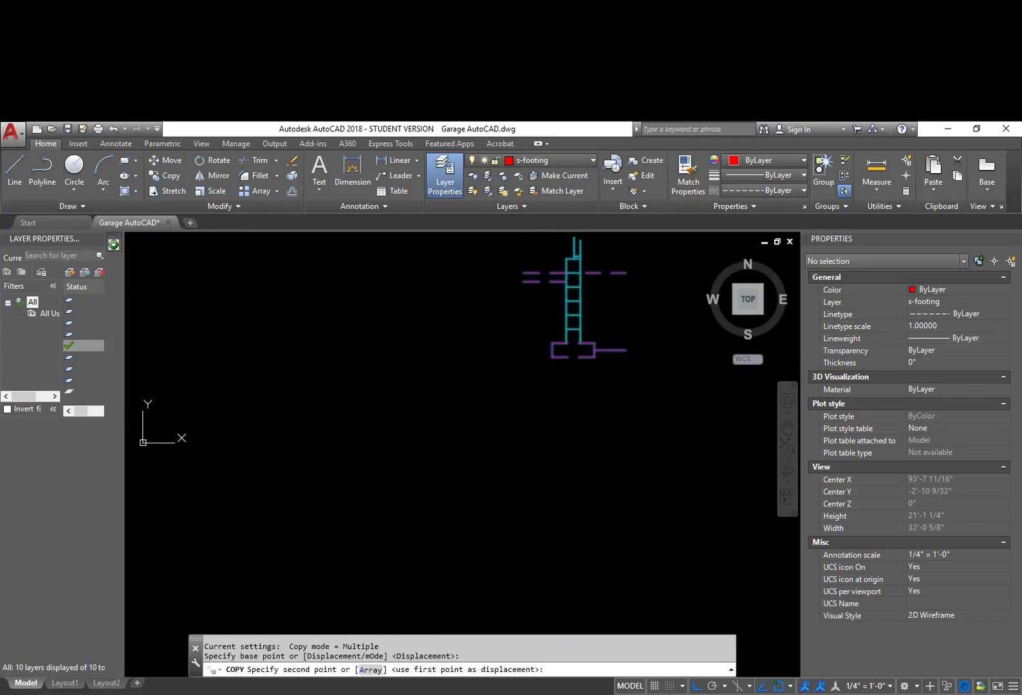
click(704, 449)
key(Escape)
Erase the newly placed copy of the lower wall section.
scroll(566, 443, up, 4)
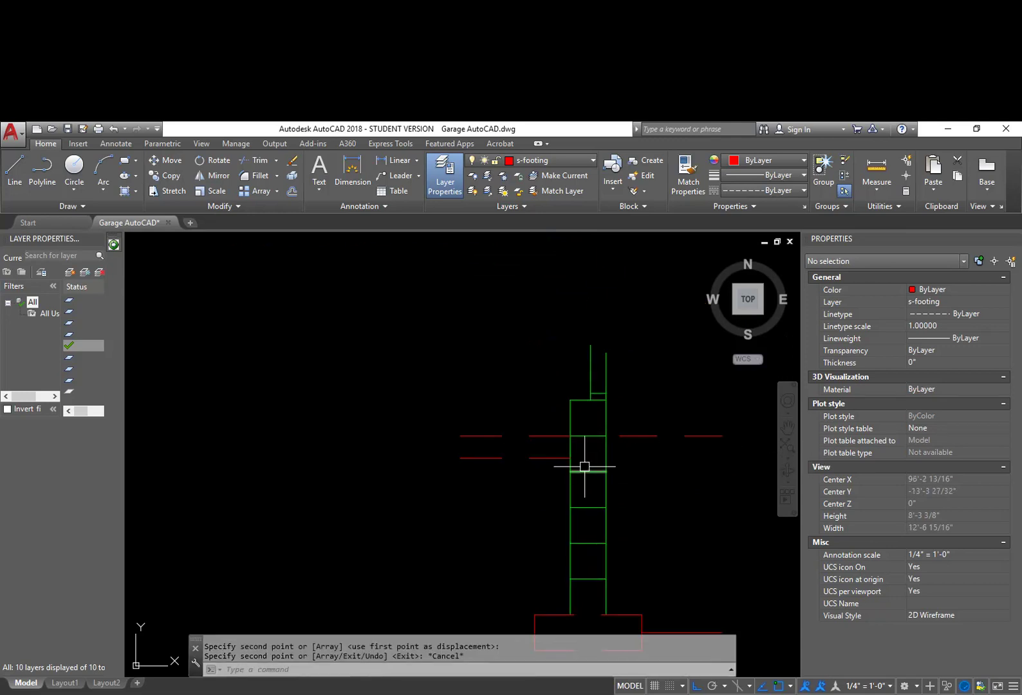
scroll(579, 441, up, 2)
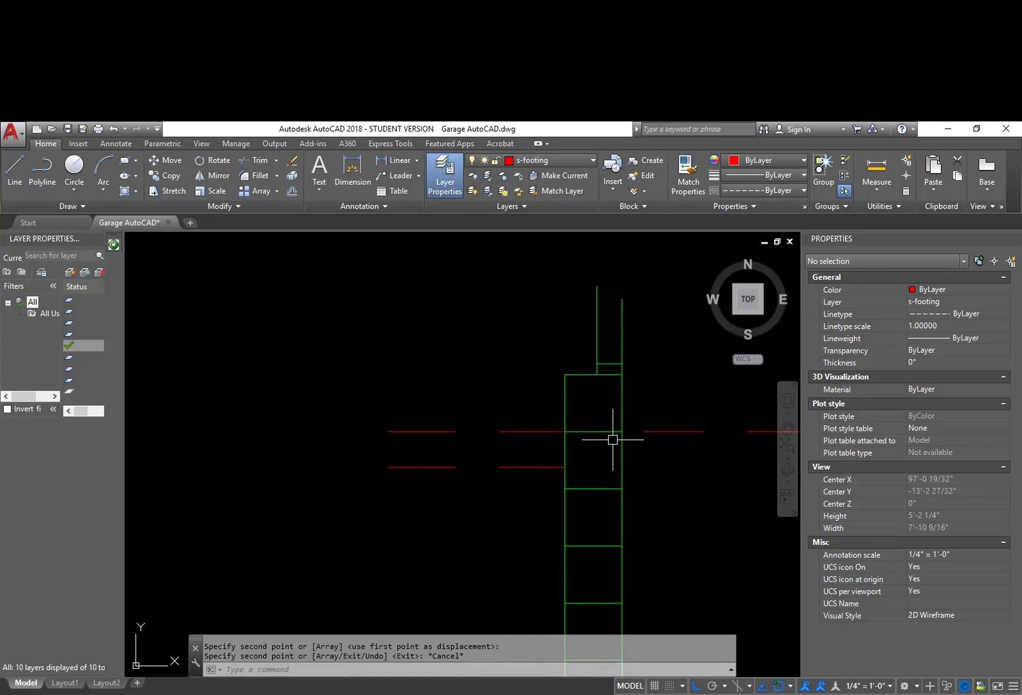
scroll(586, 424, down, 5)
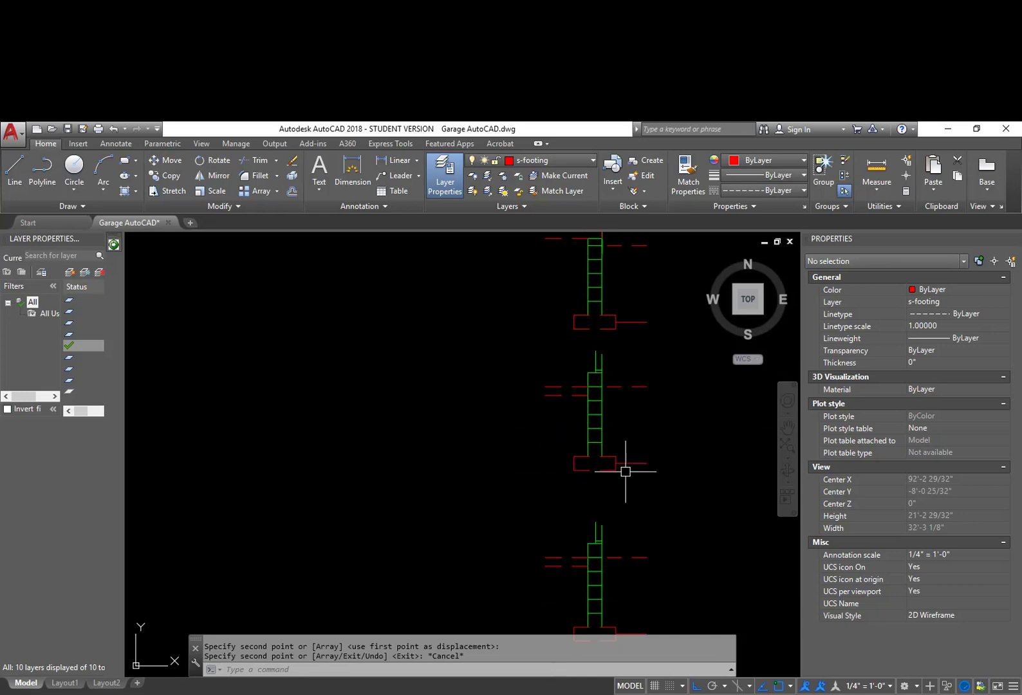
middle_drag(647, 531, 675, 563)
key(Delete)
click(679, 571)
click(465, 380)
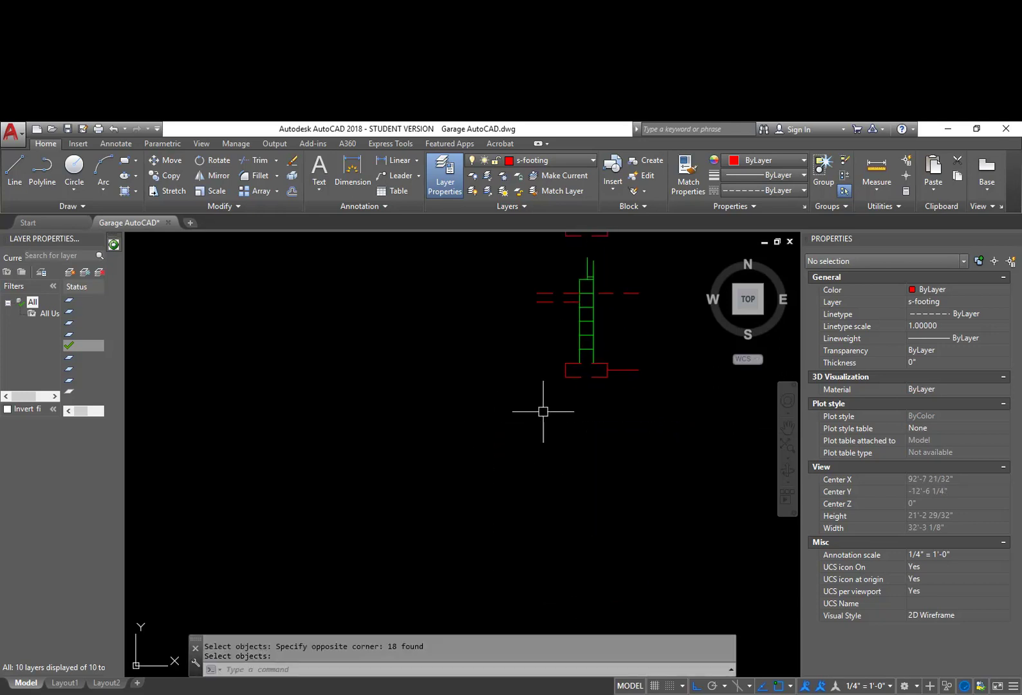
Copy the entire upper wall section straight down to a spot below the second section.
text(cp)
key(Return)
click(651, 391)
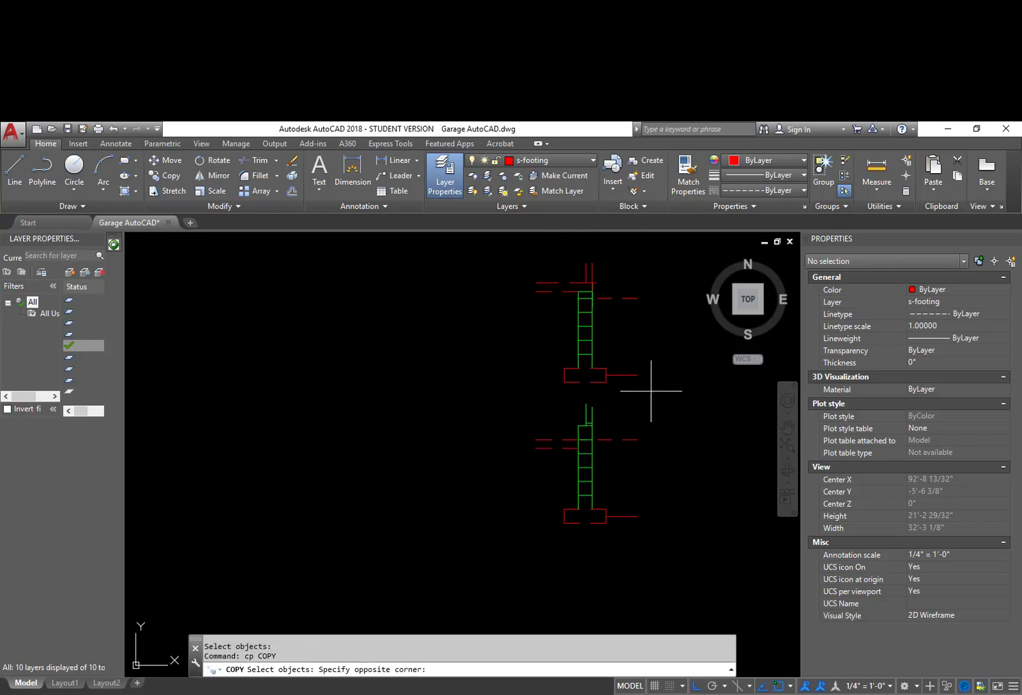
click(520, 264)
key(Return)
click(661, 490)
middle_drag(662, 572, 662, 444)
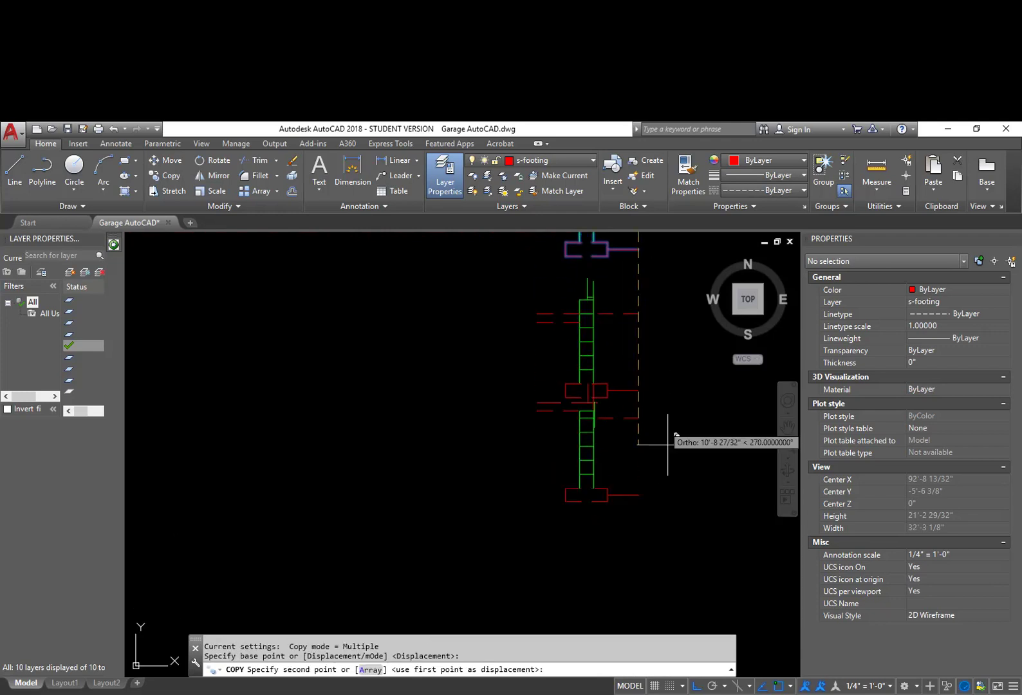
key(Escape)
Extend the third section's inner framing line down to the wall top.
scroll(588, 481, up, 5)
text(ex)
key(Return)
key(Return)
click(590, 433)
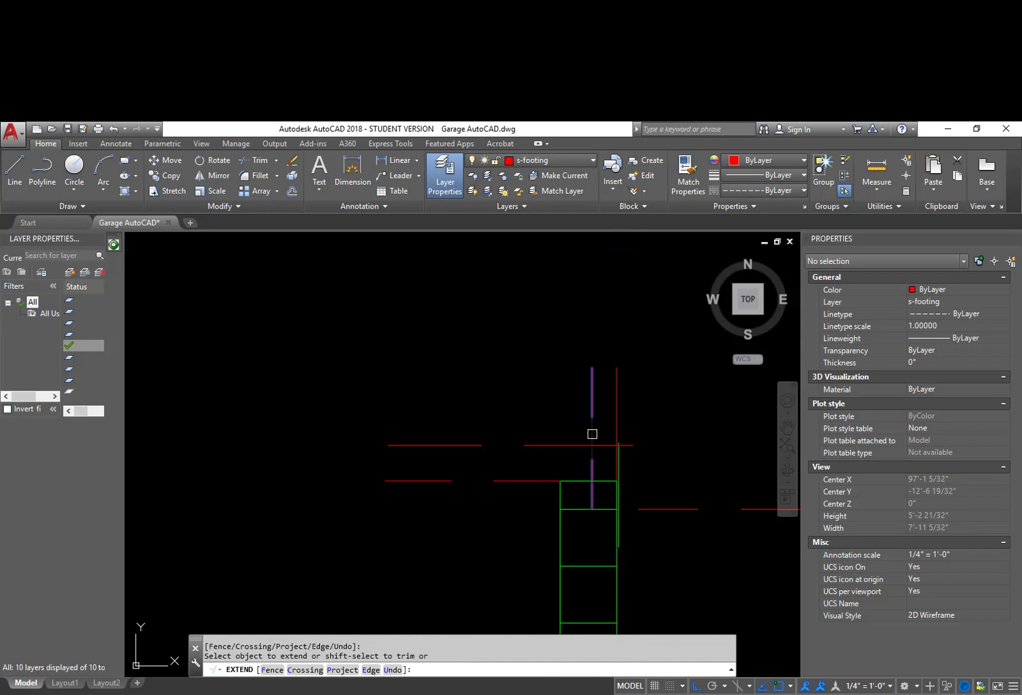
key(Return)
Trim the third section's slab top line back to the inner framing line and erase its leftover piece outside the wall.
scroll(593, 494, up, 4)
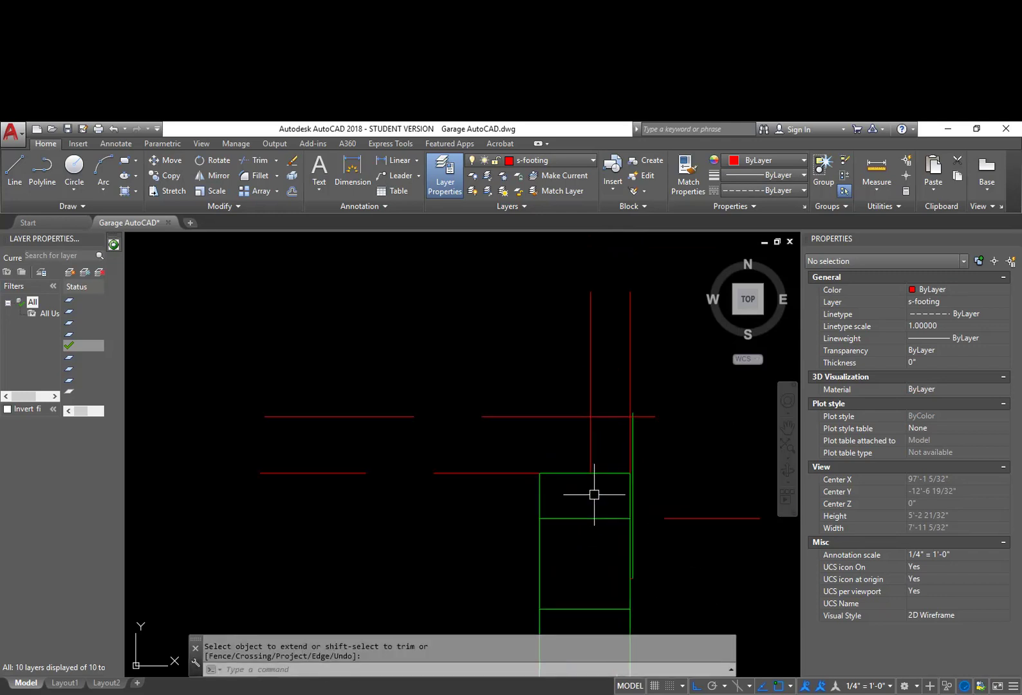
text(tr)
key(Return)
key(Return)
click(598, 371)
key(Return)
text(e)
key(Return)
click(655, 418)
scroll(687, 497, down, 4)
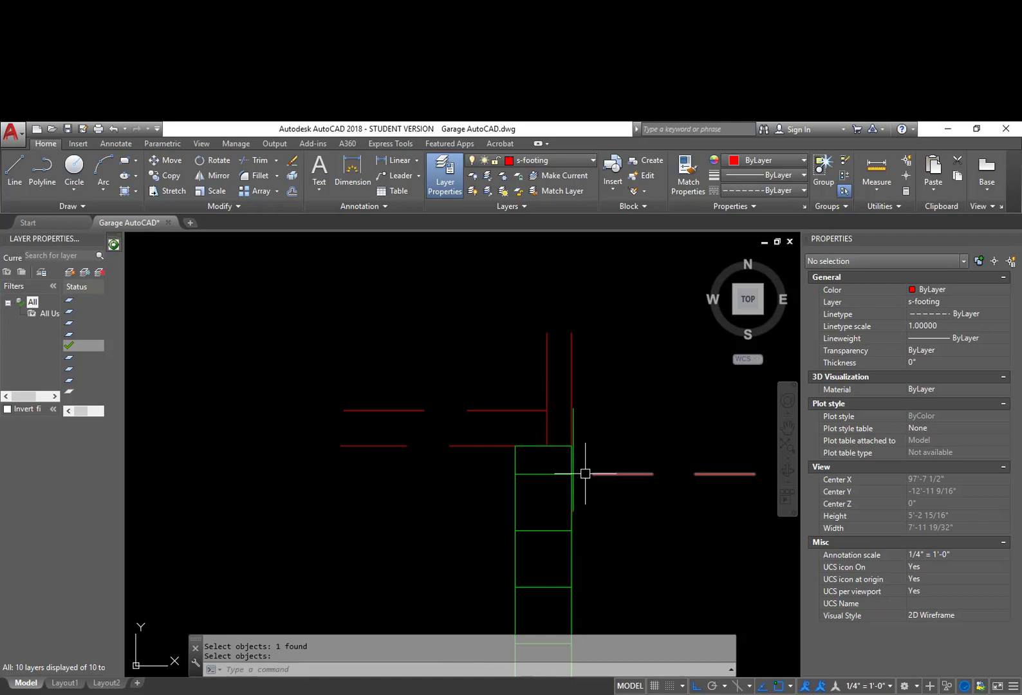
Stretch the third section's wall top, slab lines, framing lines and joint strip top 4 inches straight up.
scroll(581, 470, up, 2)
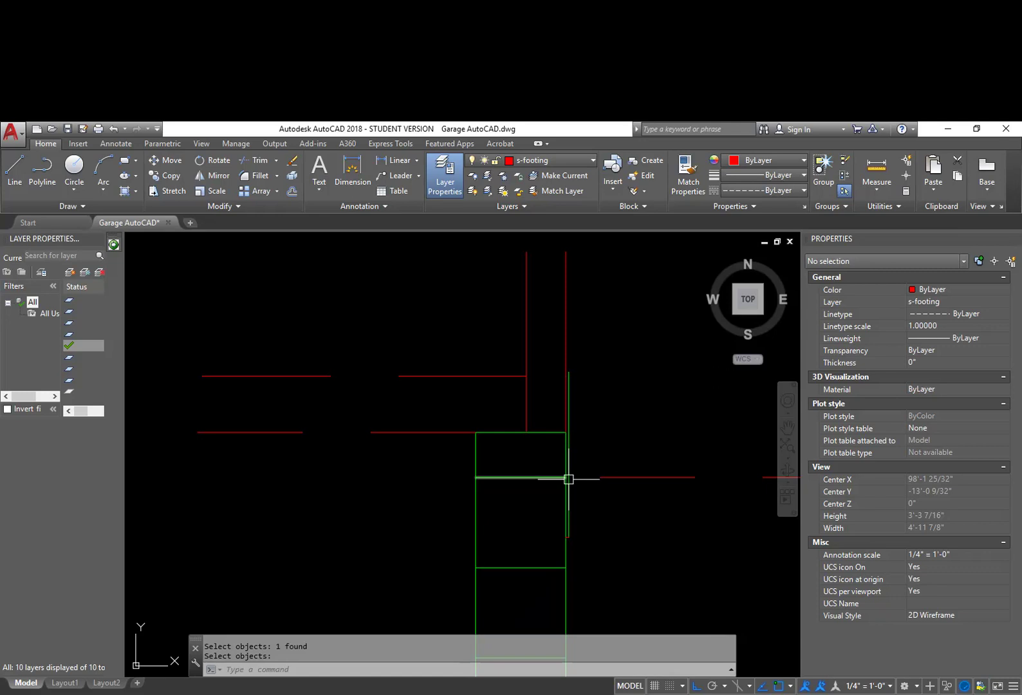
scroll(577, 456, down, 2)
key(Escape)
text(s)
key(Return)
text(c)
key(Return)
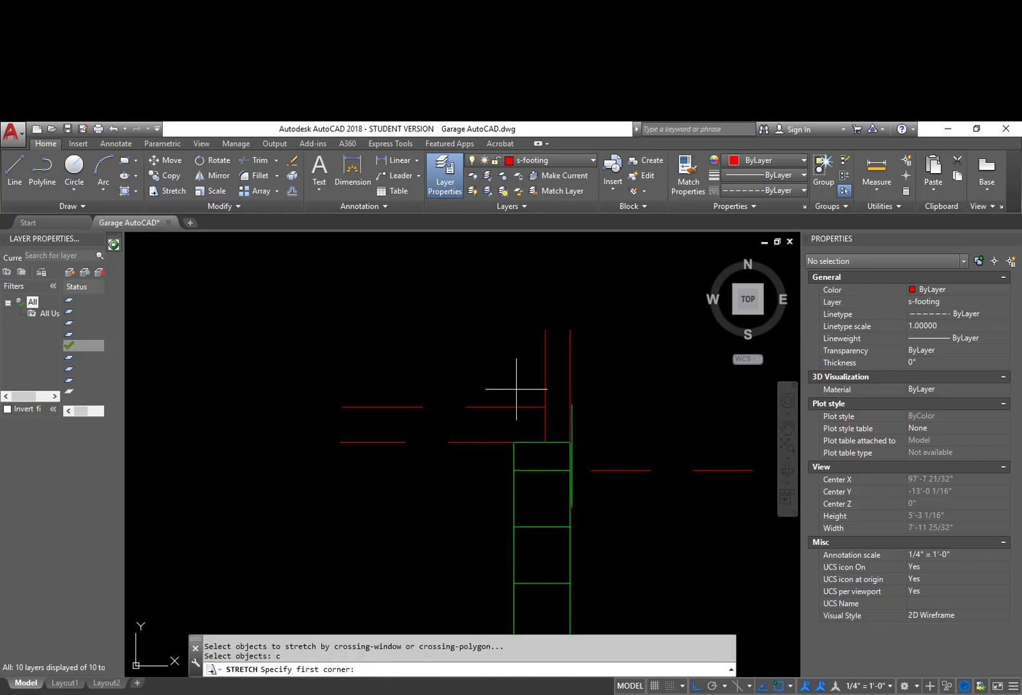
click(597, 456)
click(291, 293)
key(Return)
click(649, 407)
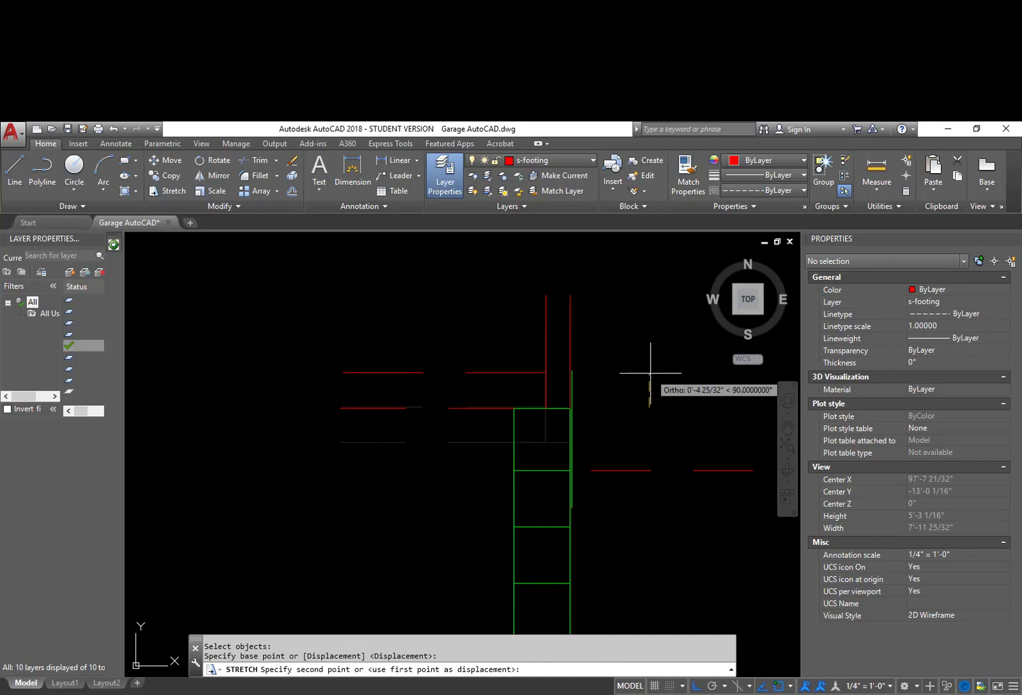
text(4)
key(Return)
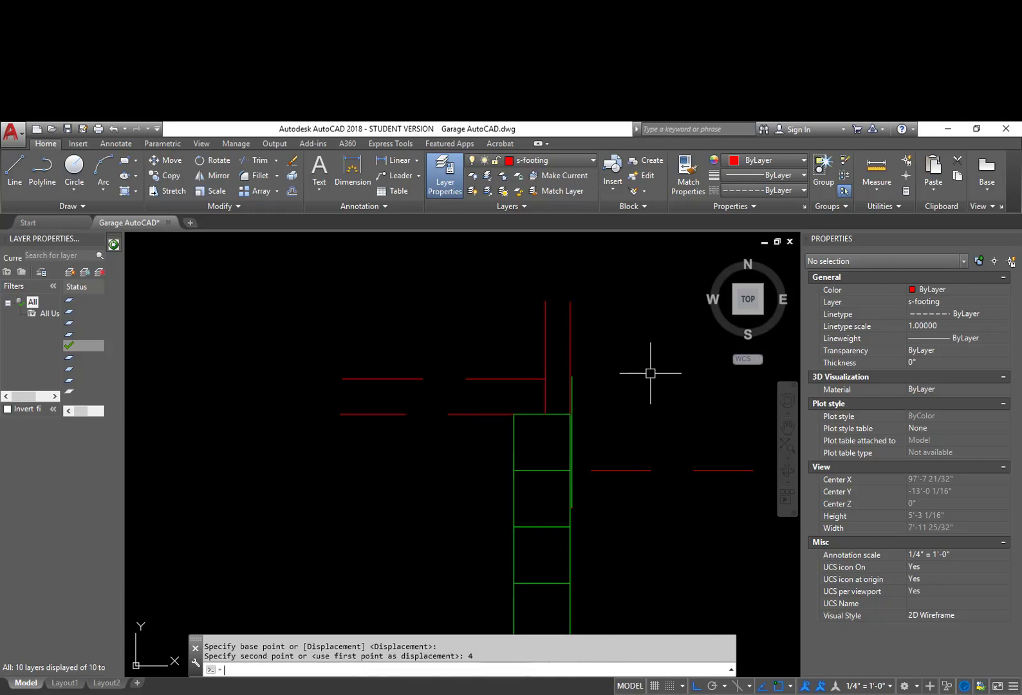
Examine the wall-top framing, slab lines and joint strips of the three wall sections.
scroll(650, 372, down, 3)
scroll(667, 492, down, 4)
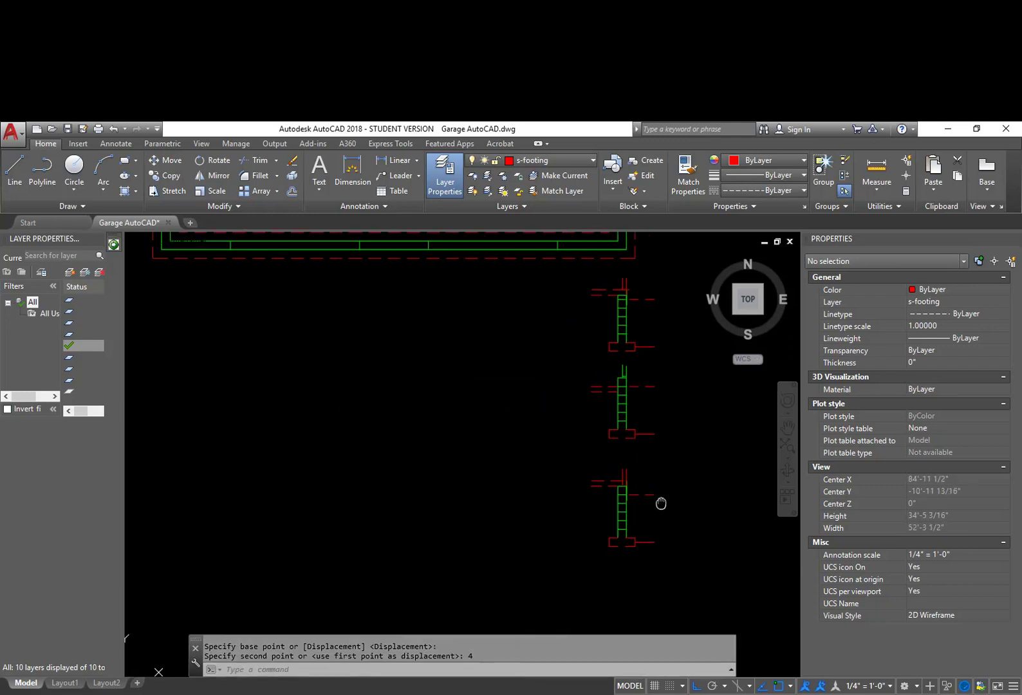
mouse_move(659, 490)
middle_down()
mouse_move(635, 488)
mouse_move(659, 481)
middle_up()
scroll(635, 484, up, 2)
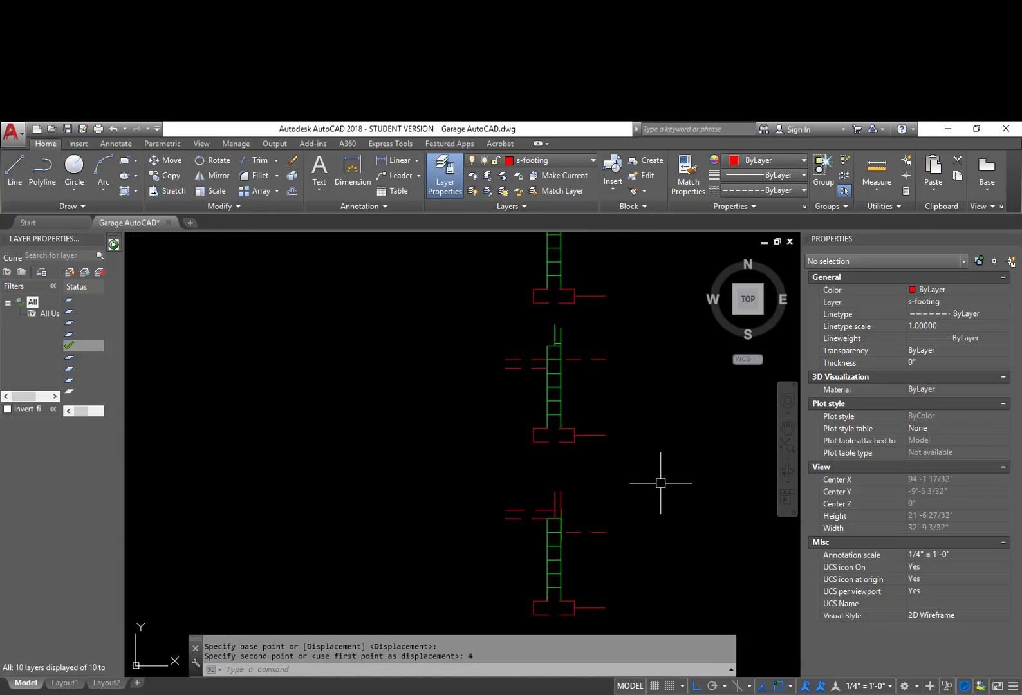
scroll(662, 481, down, 2)
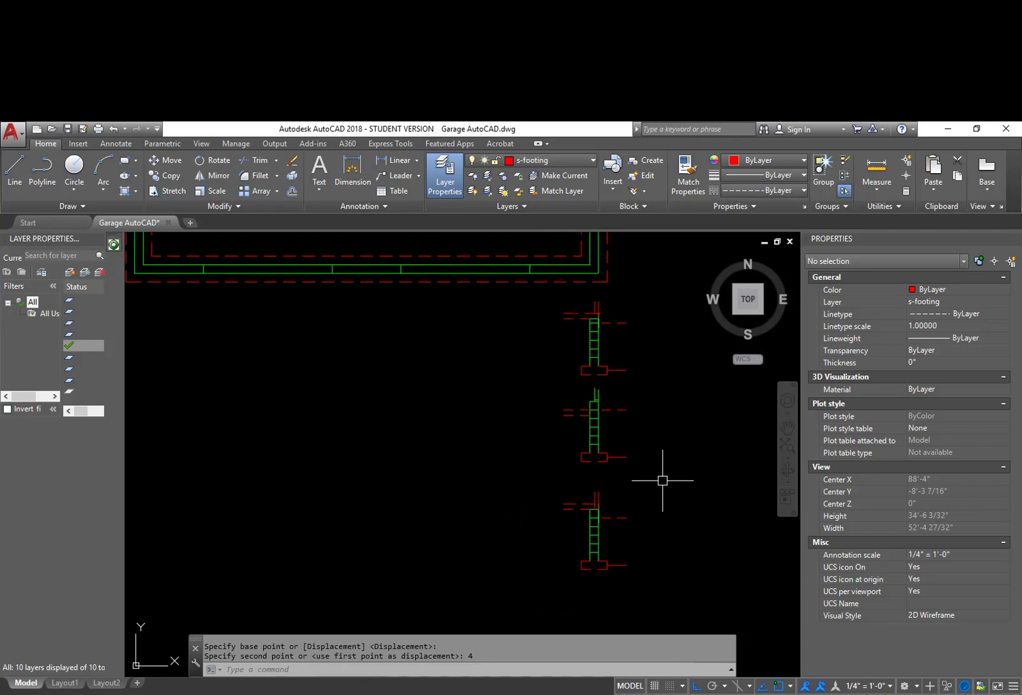
scroll(605, 297, up, 5)
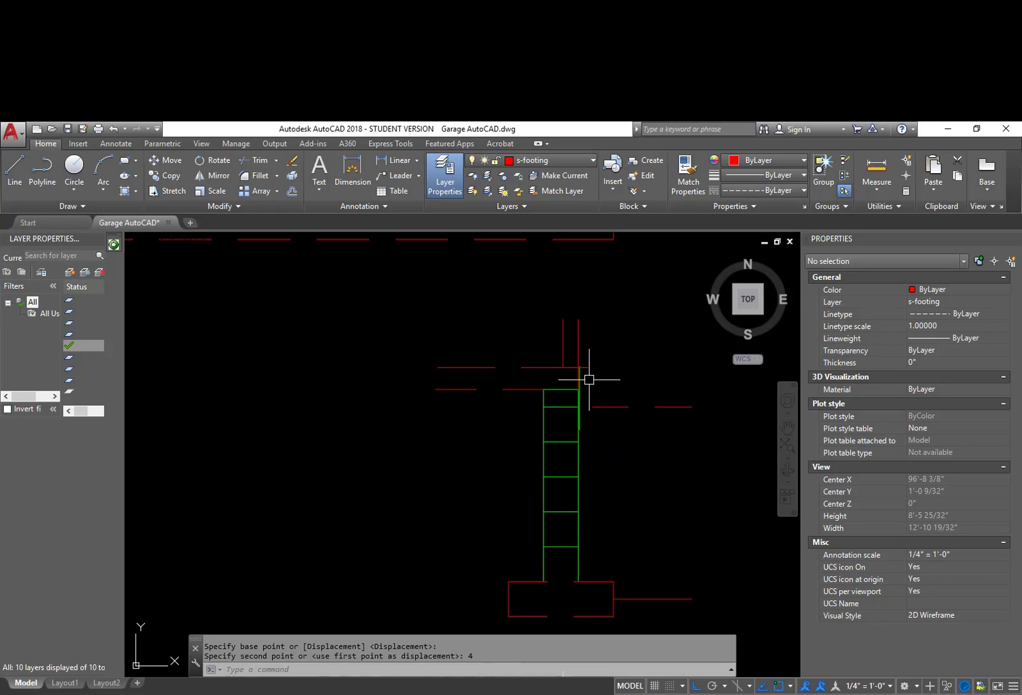
scroll(589, 380, up, 2)
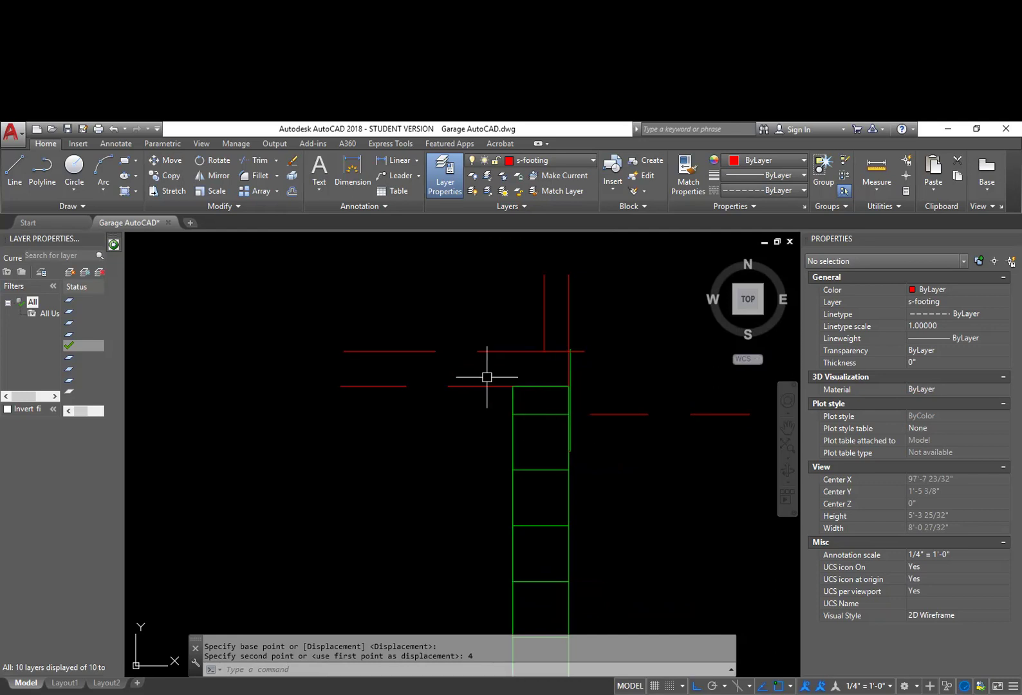
scroll(563, 444, down, 4)
scroll(564, 471, up, 2)
scroll(561, 534, up, 2)
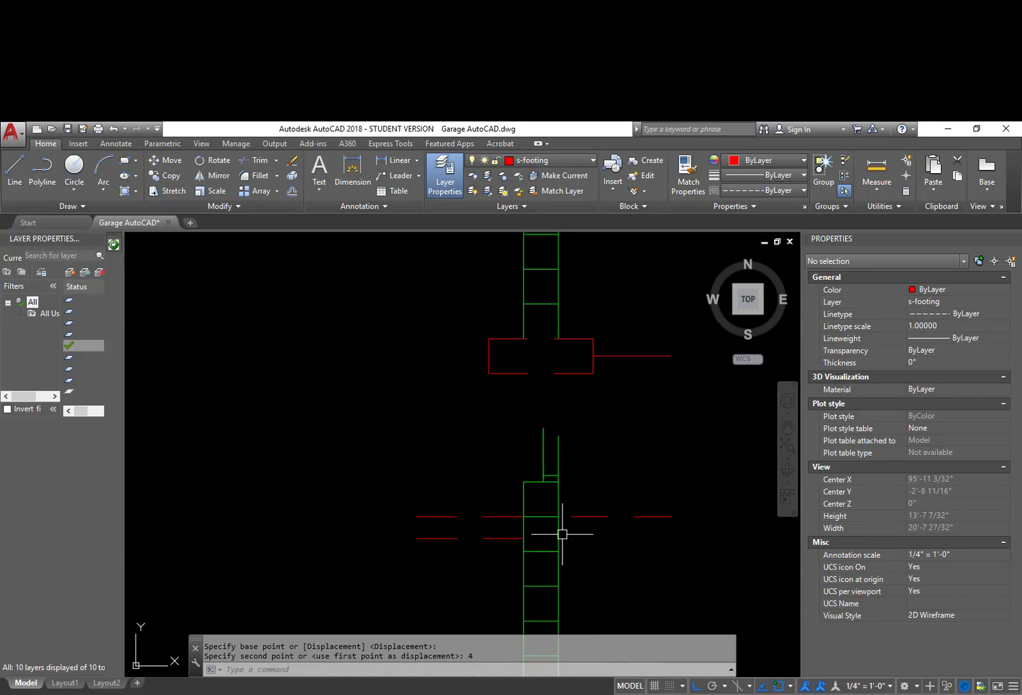
middle_drag(558, 535, 564, 432)
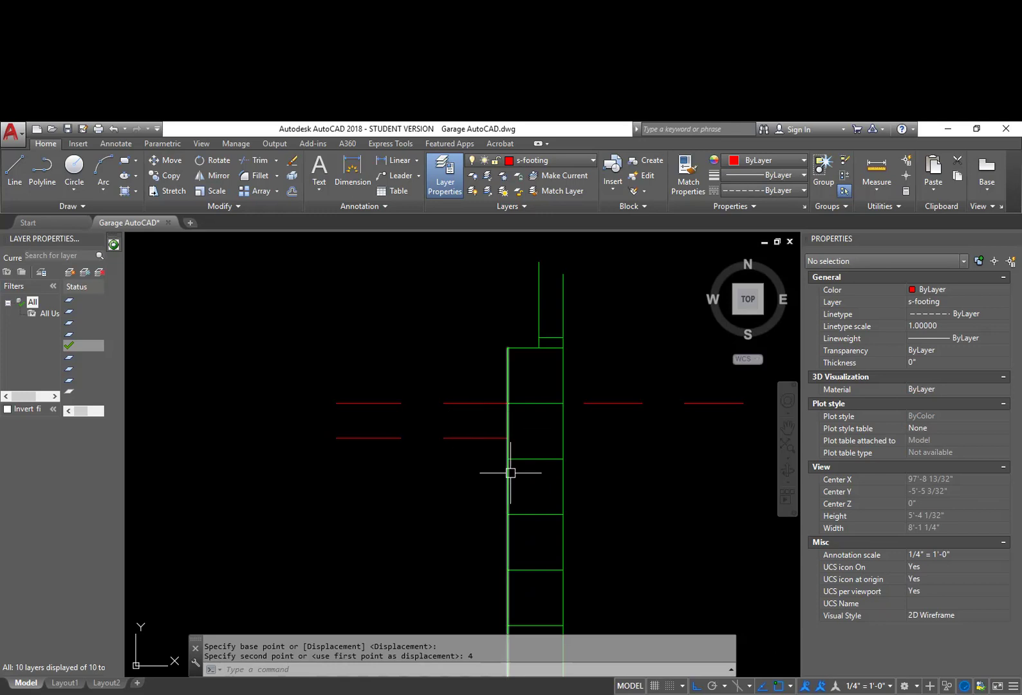
middle_drag(416, 458, 449, 476)
scroll(524, 383, down, 2)
mouse_move(525, 383)
middle_down()
mouse_move(525, 427)
mouse_move(538, 437)
middle_up()
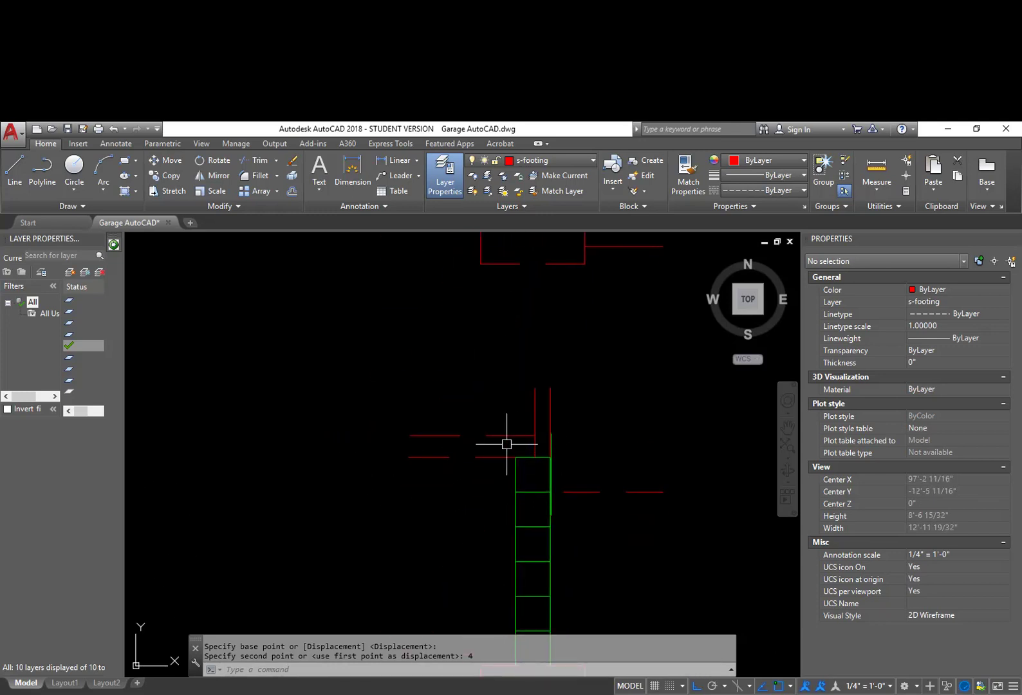
scroll(532, 446, up, 2)
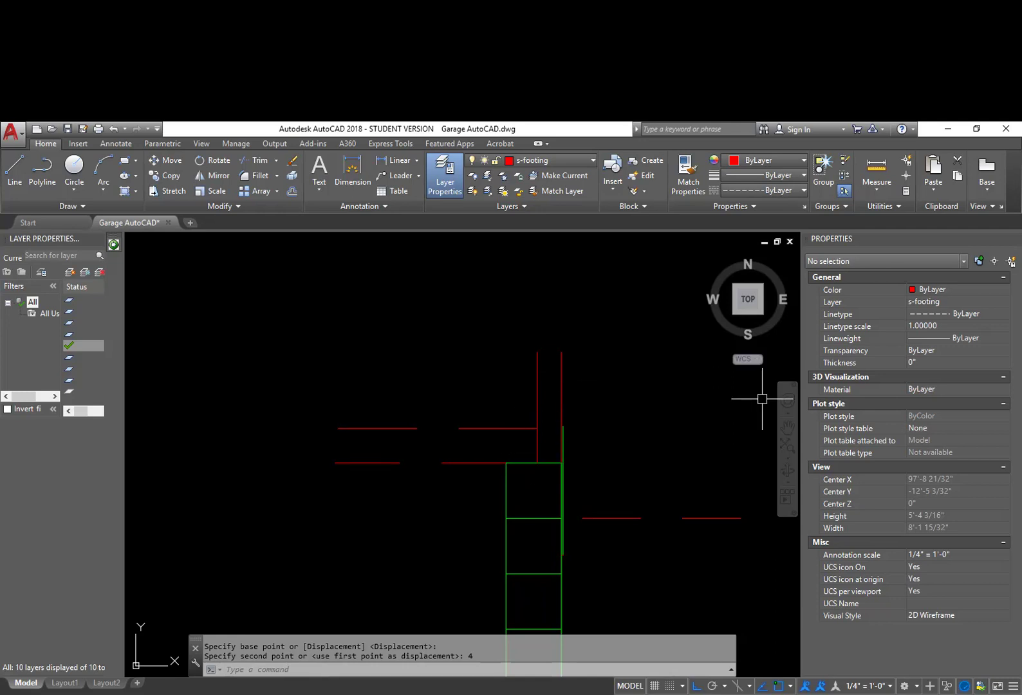
scroll(702, 378, down, 2)
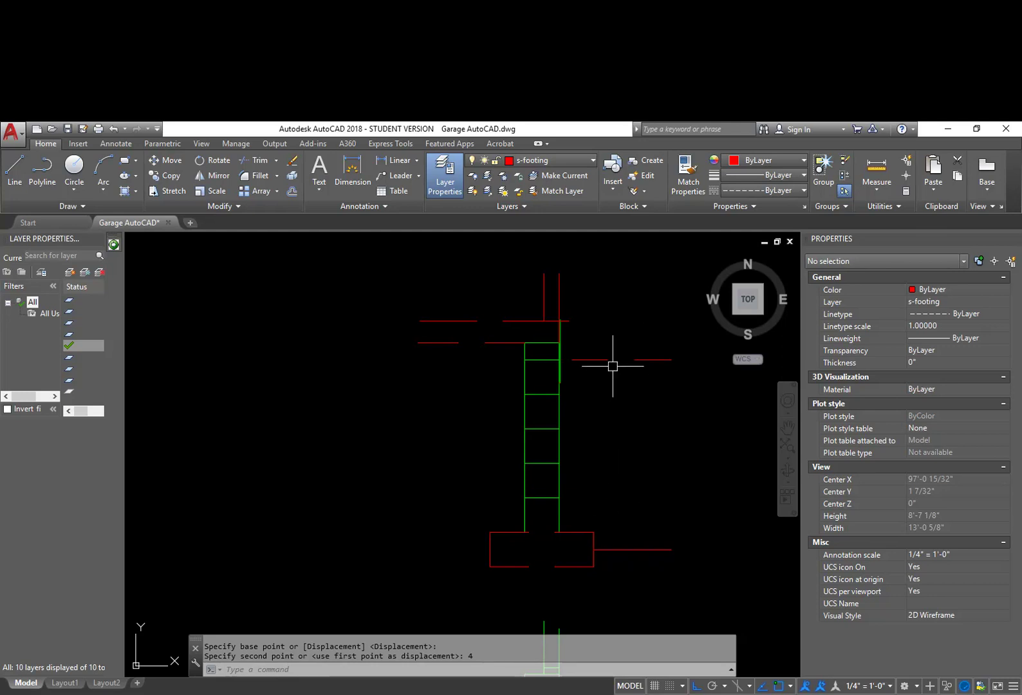
Erase the entire second and third wall sections, keeping only the upper one below the foundation plan.
scroll(613, 440, down, 5)
text(e)
key(Return)
click(627, 433)
scroll(520, 571, down, 2)
middle_drag(521, 570, 523, 465)
middle_drag(496, 627, 502, 451)
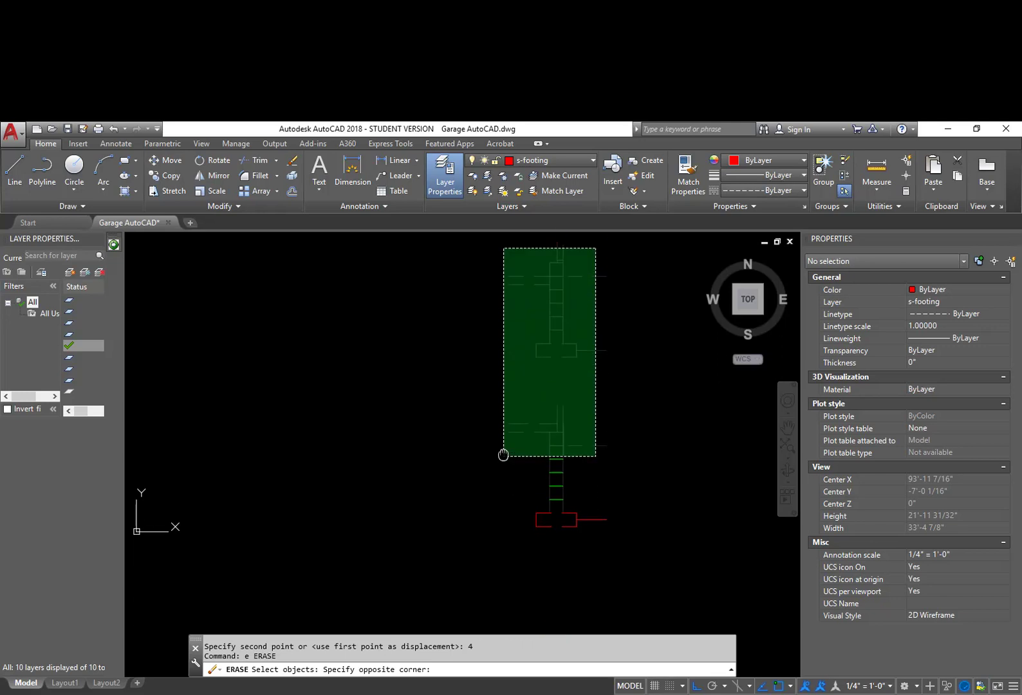
scroll(502, 452, down, 2)
click(492, 538)
Erase the remaining section's thin joint strip line along the outer wall face and the strip's short bottom piece.
middle_drag(529, 399, 528, 479)
scroll(529, 478, up, 3)
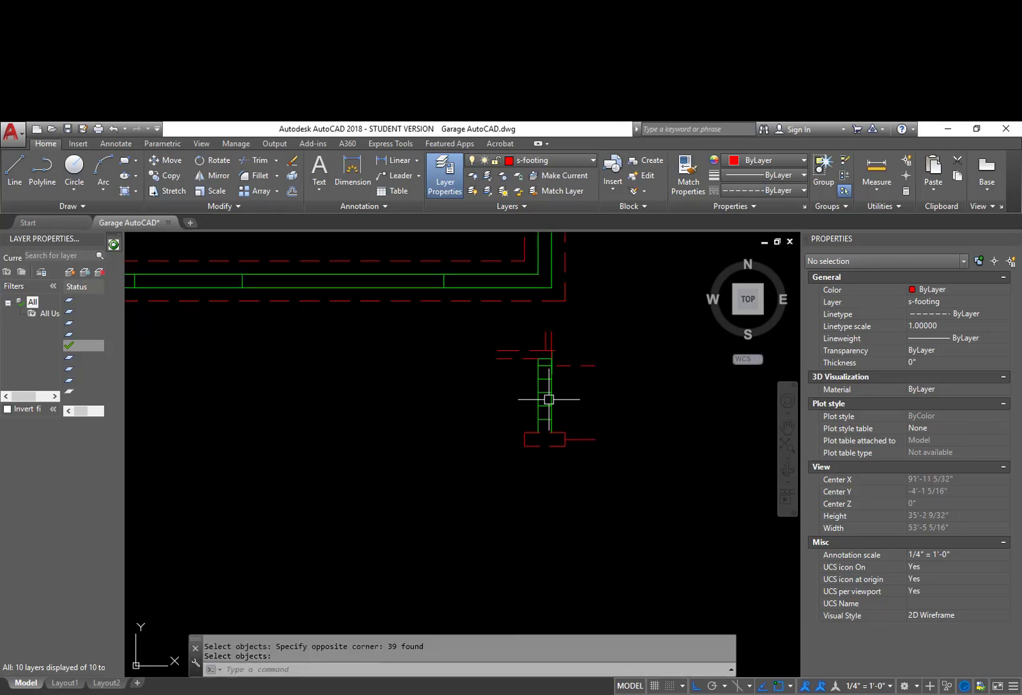
scroll(535, 366, up, 4)
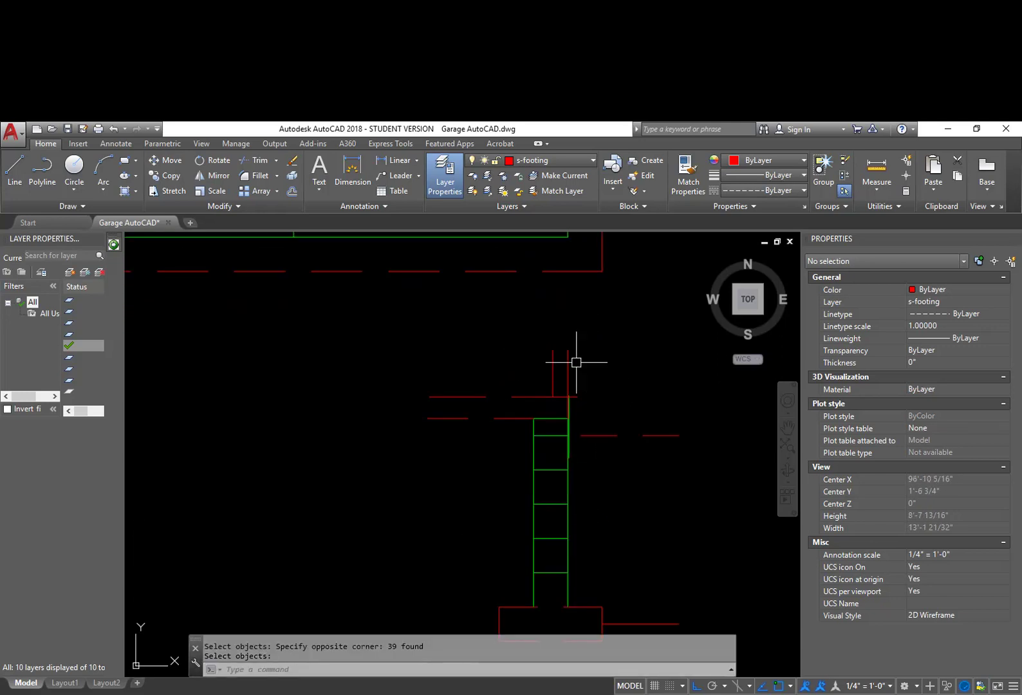
scroll(576, 394, up, 4)
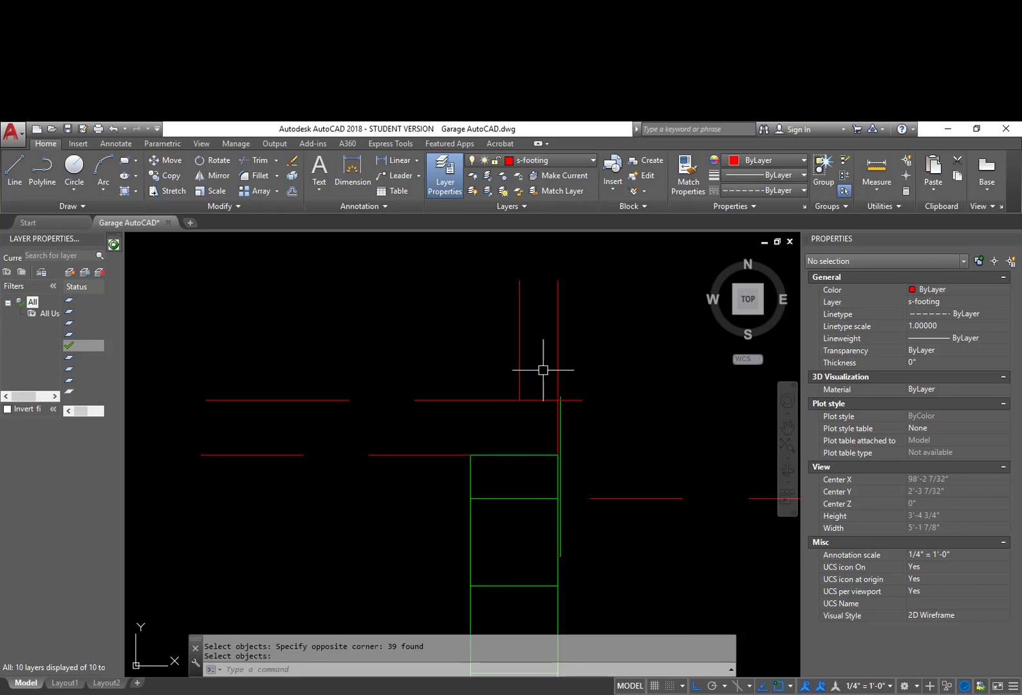
click(564, 428)
text(e)
key(Return)
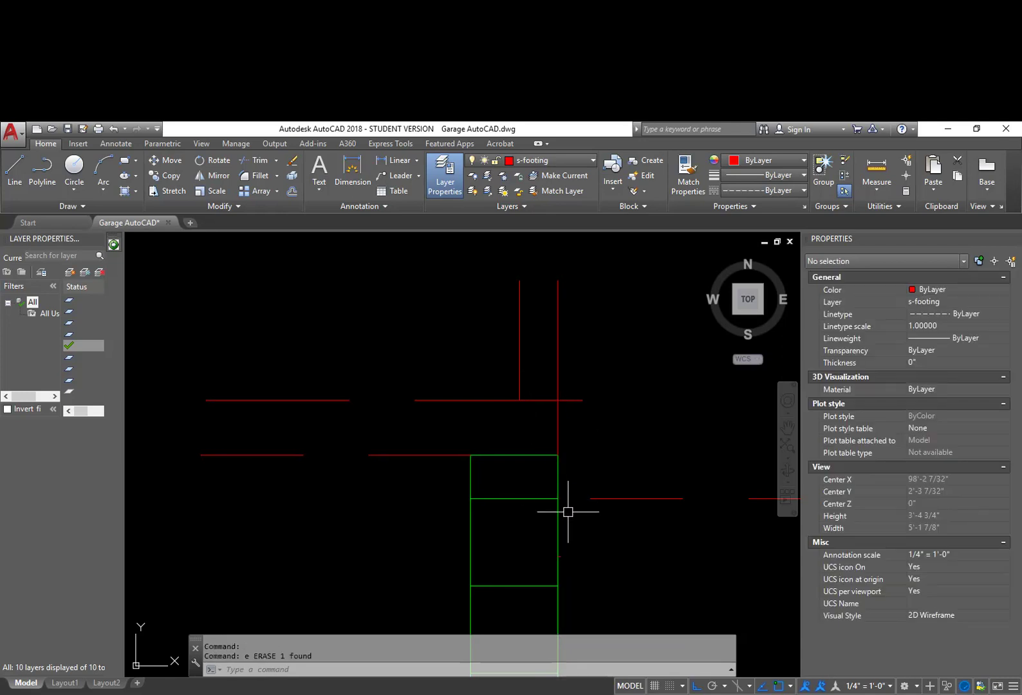
scroll(560, 537, up, 4)
text(e)
key(Return)
click(529, 594)
click(595, 545)
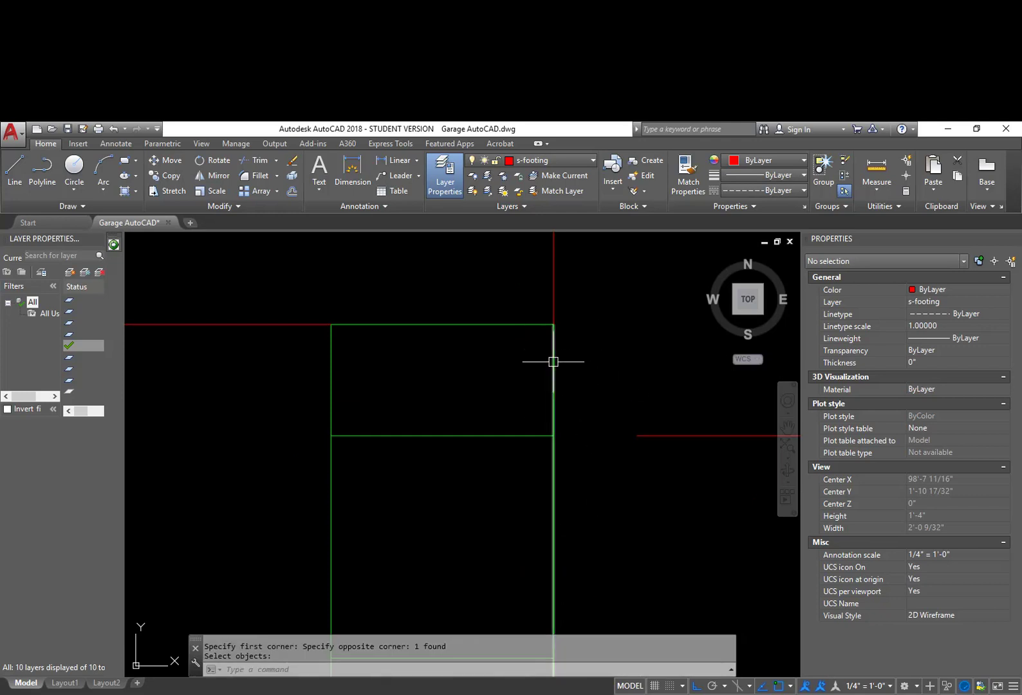
Erase the leftover piece of the slab top line that projects past the outer wall face.
scroll(589, 308, down, 3)
middle_drag(634, 281, 635, 357)
click(615, 444)
text(e)
key(Return)
mouse_move(605, 422)
middle_down()
mouse_move(613, 382)
mouse_move(577, 401)
mouse_move(579, 411)
middle_up()
scroll(554, 396, down, 3)
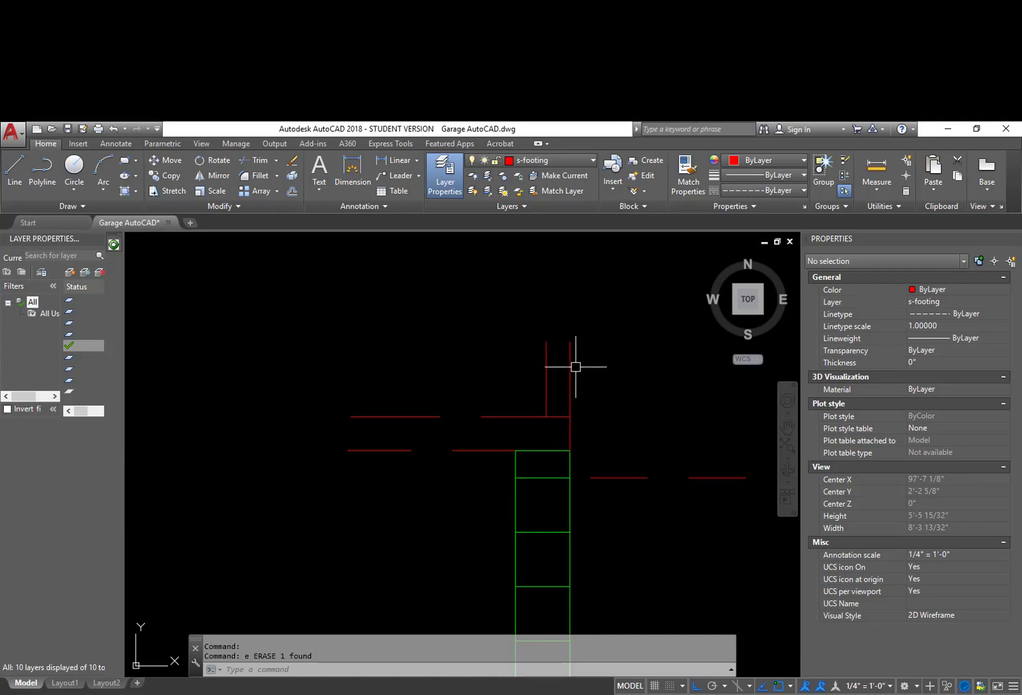
Offset the inner framing line 0.5 inch toward the inside and the outer framing line 0.5 inch toward the outside.
scroll(543, 369, up, 2)
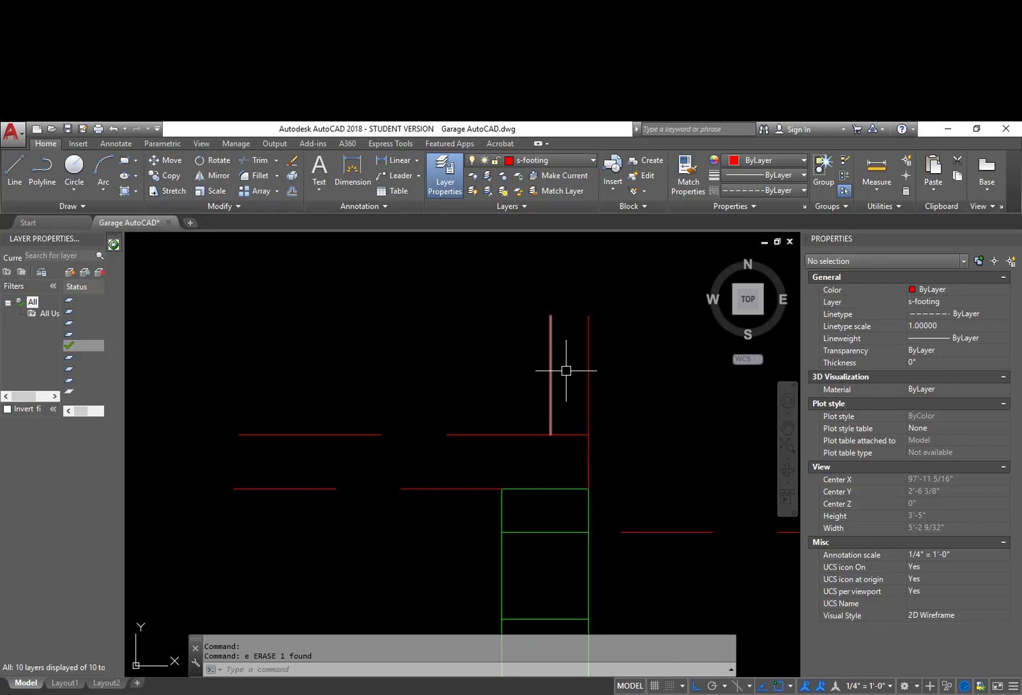
text(o)
key(Return)
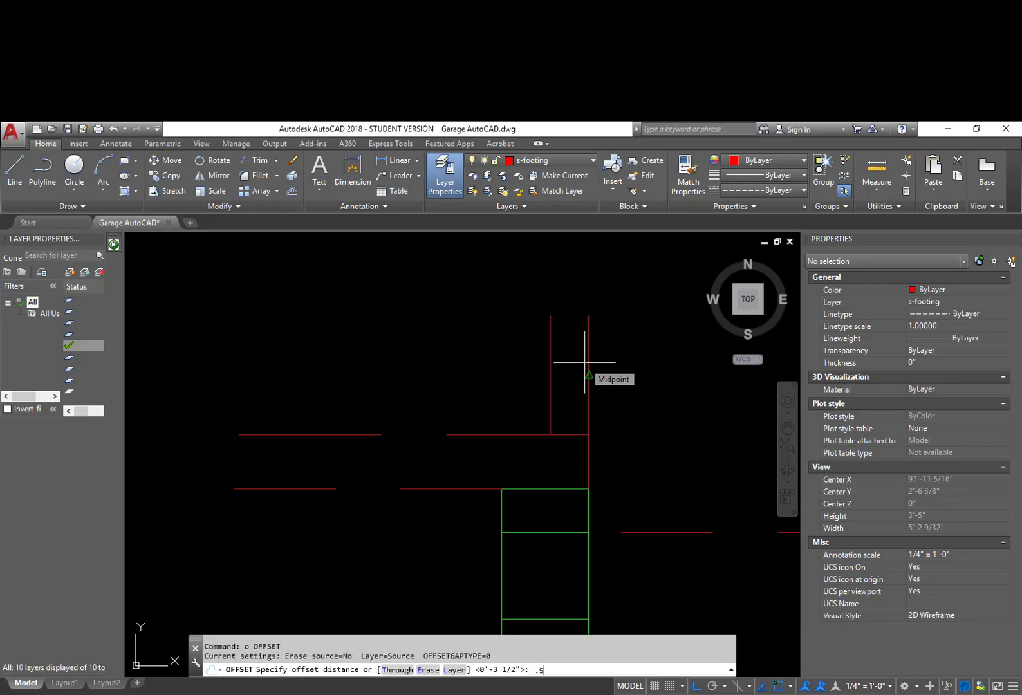
key(Return)
click(546, 360)
click(520, 359)
key(Return)
key(Return)
key(Return)
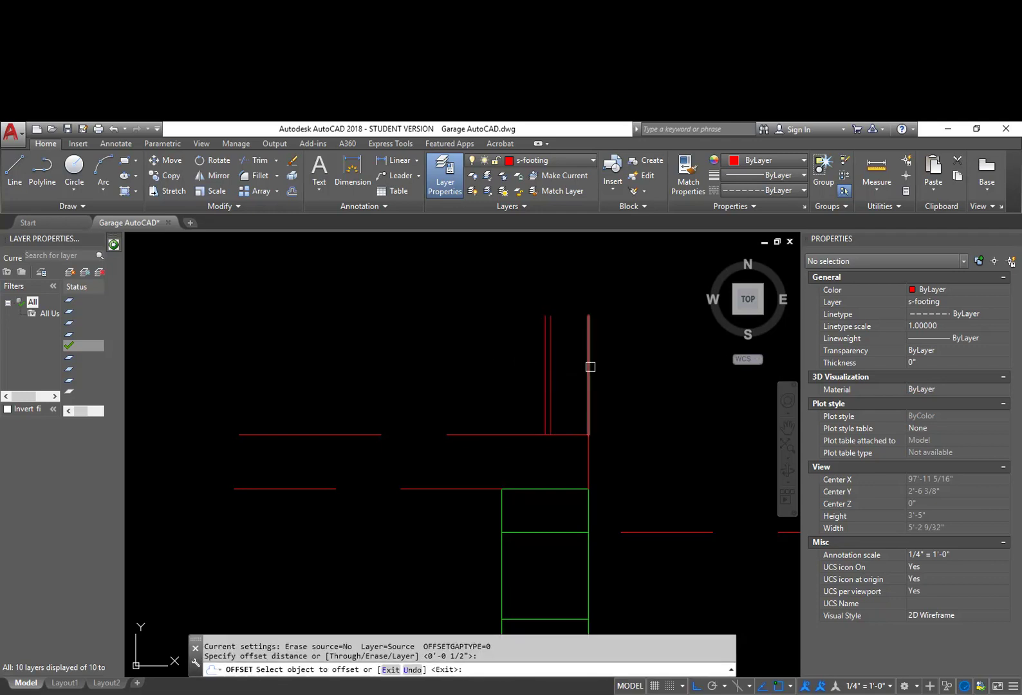
click(587, 367)
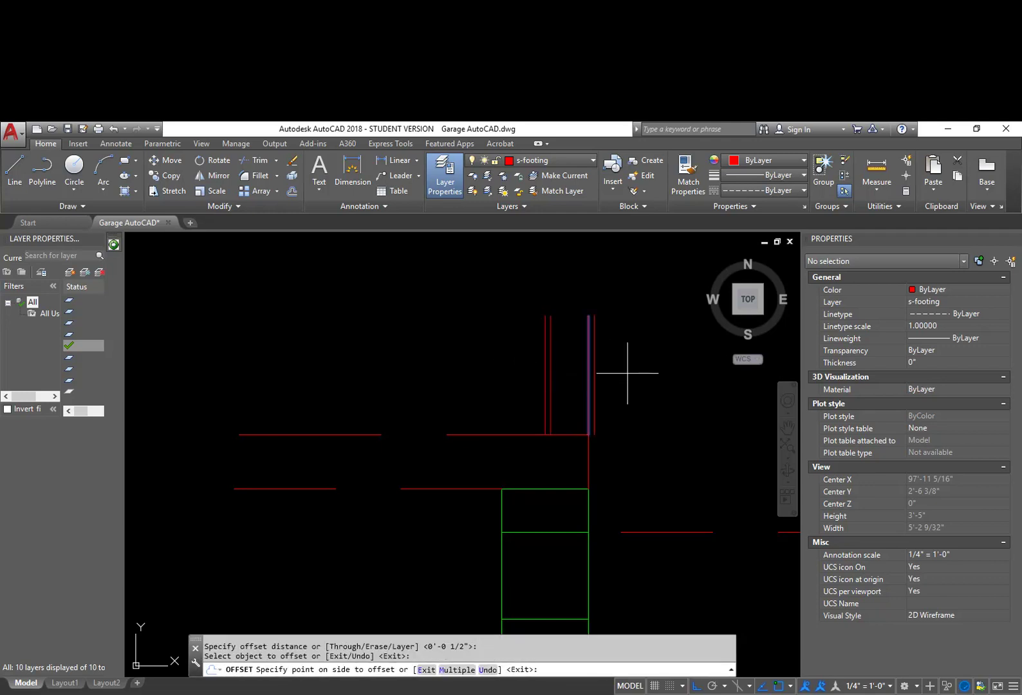
click(627, 373)
key(Return)
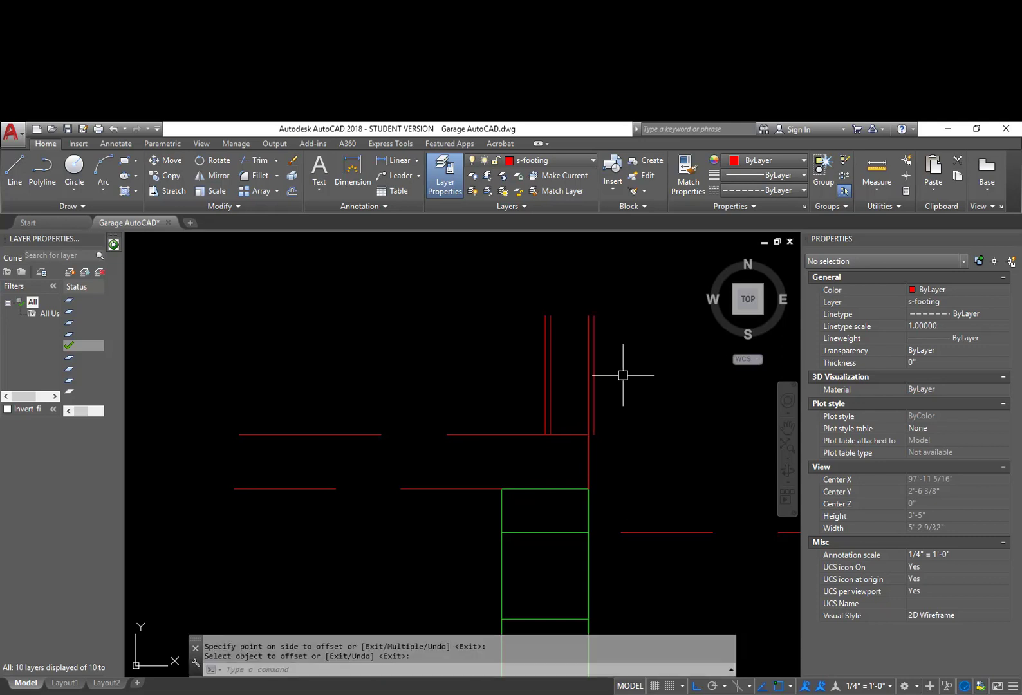
Stretch the upper ends of the four vertical framing lines straight up.
middle_drag(608, 366, 603, 434)
text(s)
key(Return)
click(637, 503)
click(508, 337)
key(Return)
click(629, 374)
key(Escape)
Copy the entire wall section with its footing, slab and framing lines straight down to a clear spot below it.
scroll(614, 441, down, 2)
middle_drag(564, 477, 559, 419)
scroll(563, 485, down, 2)
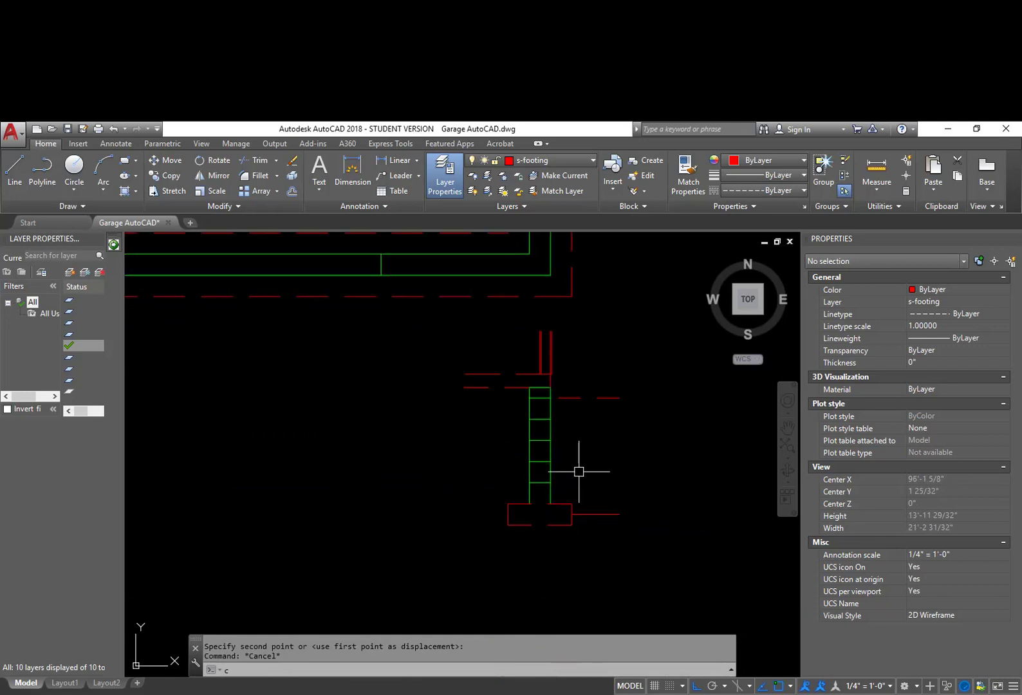
text(cp)
key(Return)
click(619, 537)
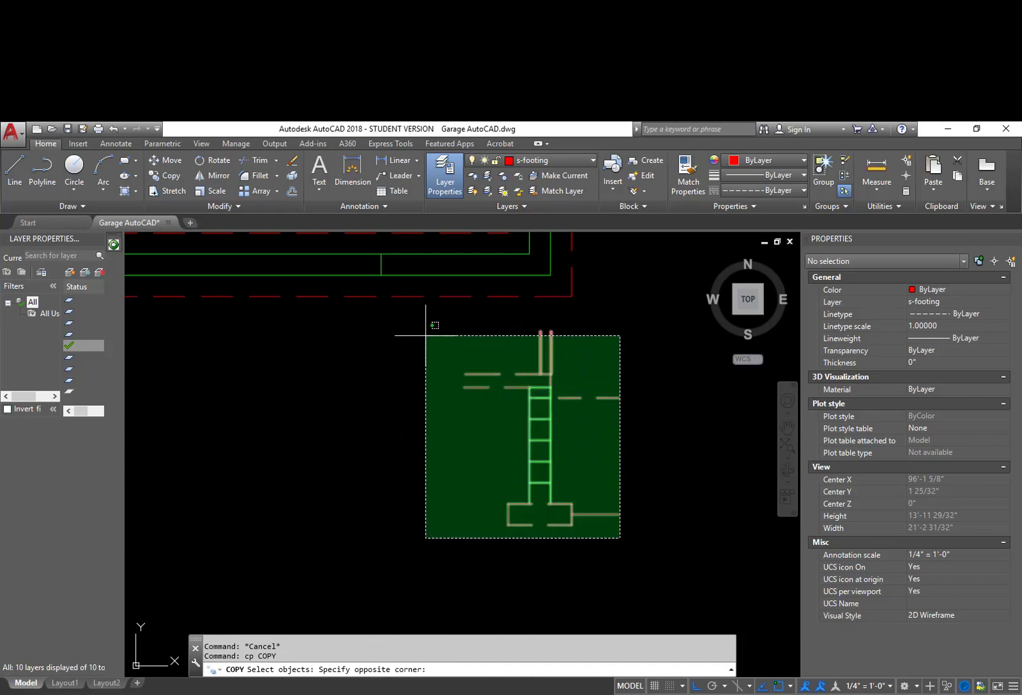
click(422, 335)
key(Return)
click(611, 399)
middle_drag(662, 474, 652, 451)
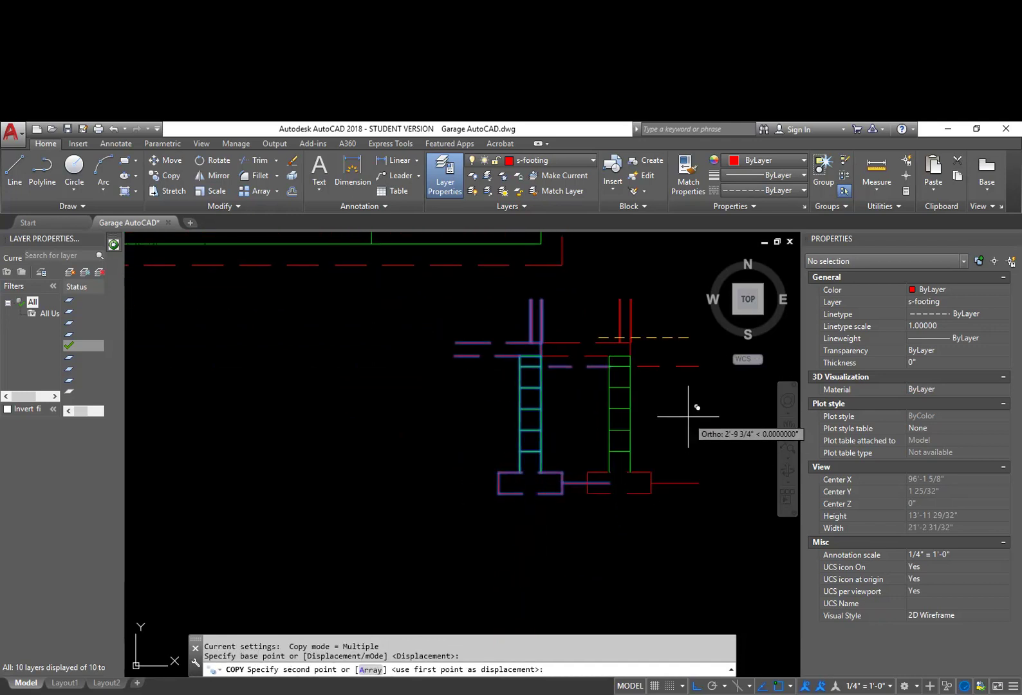
middle_drag(645, 519, 646, 392)
click(645, 440)
key(Escape)
Move the copied section's four framing lines 0.5 inch inward, aligning the outermost line with the outer wall face.
scroll(542, 425, up, 8)
text(m)
key(Return)
click(648, 432)
click(462, 376)
key(Return)
click(679, 398)
text(.5)
key(Return)
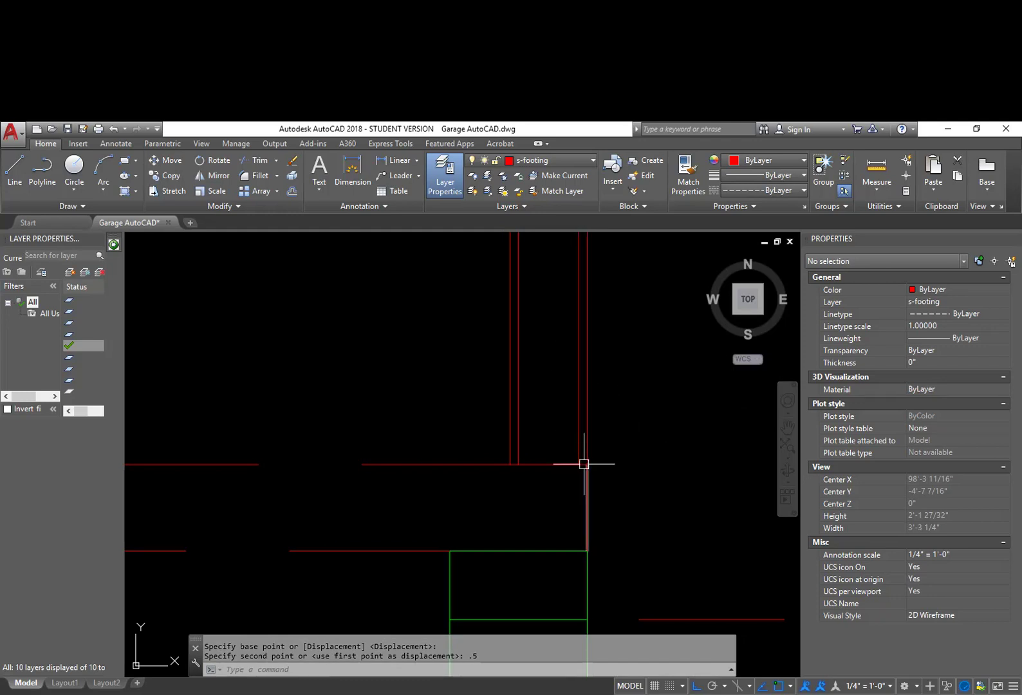
Compare how the framing lines meet the slab and outer wall face in the upper and lower sections.
mouse_move(584, 526)
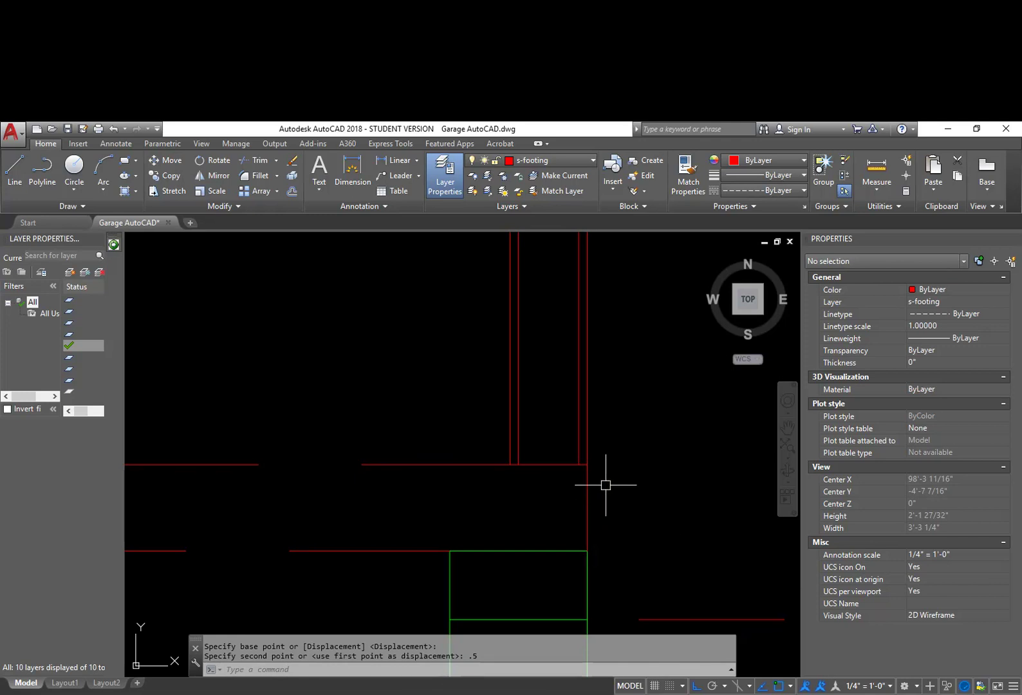
scroll(592, 372, down, 5)
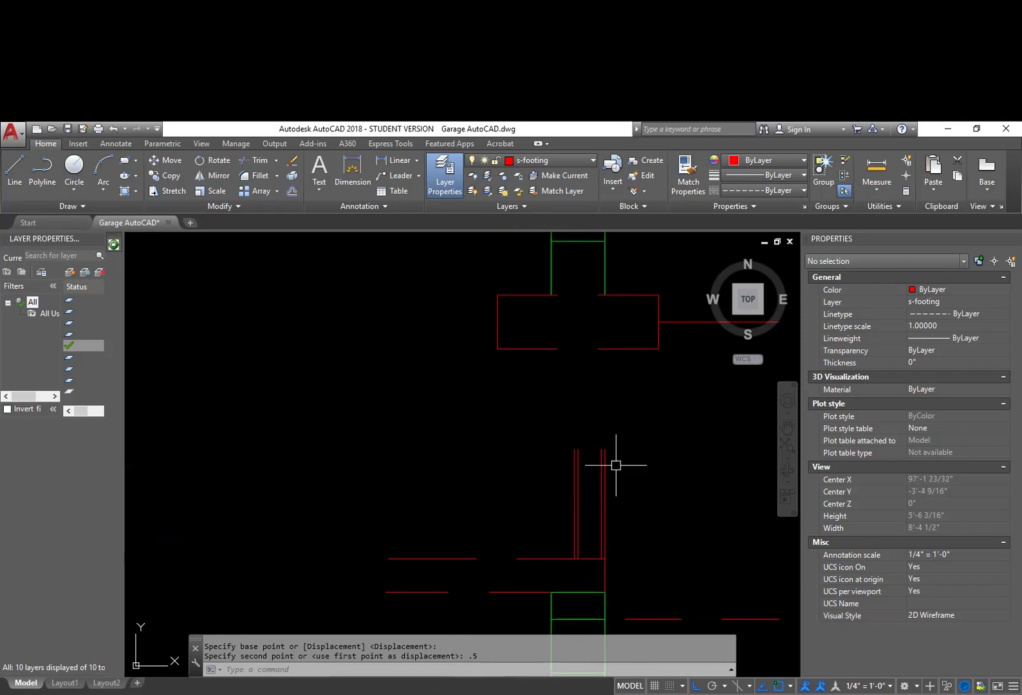
middle_drag(618, 522, 611, 403)
scroll(604, 342, up, 4)
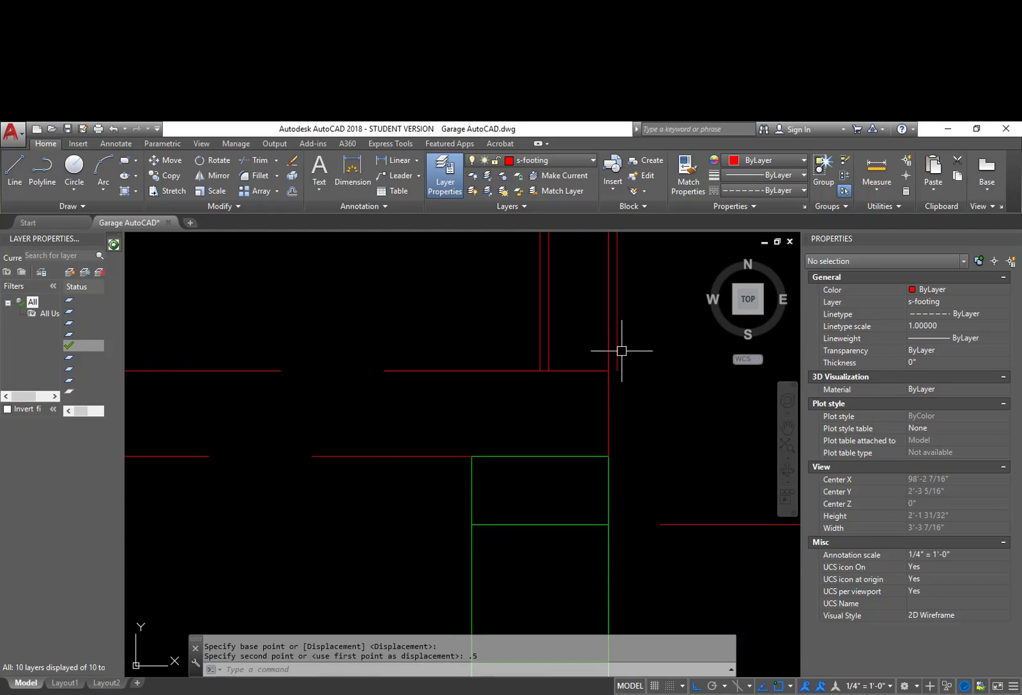
scroll(618, 387, up, 3)
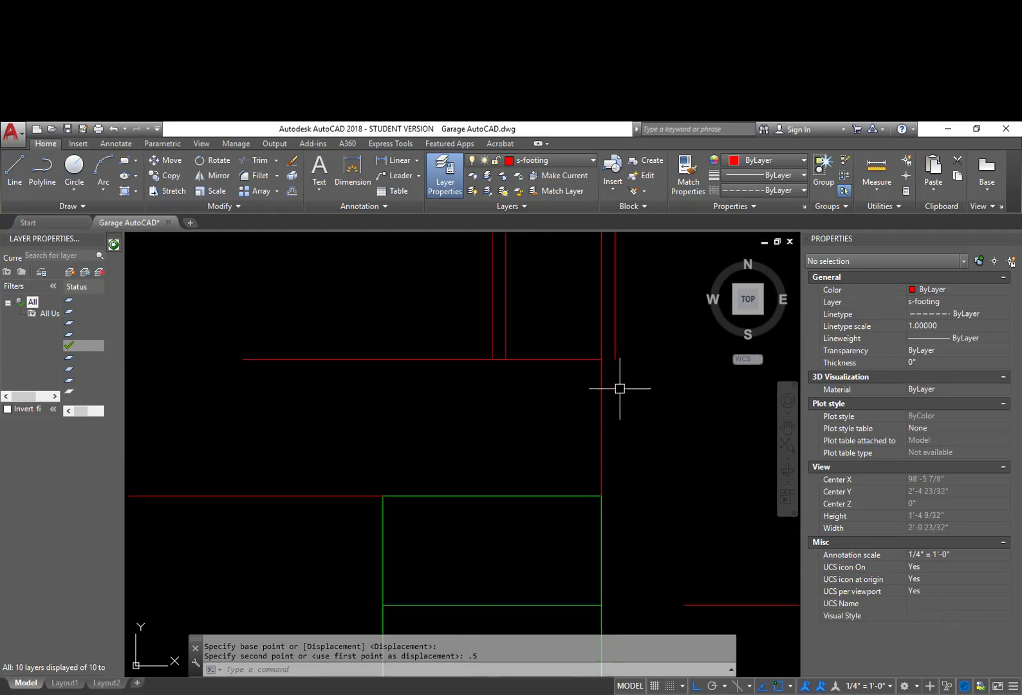
scroll(621, 392, down, 3)
scroll(622, 395, down, 2)
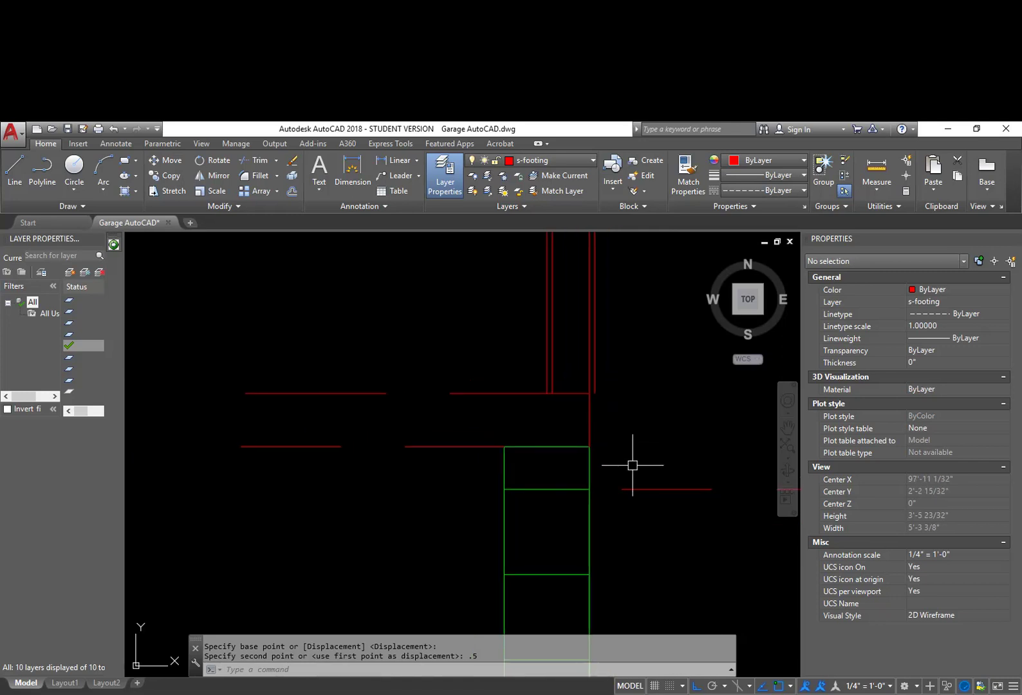
mouse_move(635, 495)
middle_down()
mouse_move(639, 529)
mouse_move(634, 520)
mouse_move(622, 540)
mouse_move(606, 498)
mouse_move(601, 400)
middle_up()
scroll(623, 540, down, 2)
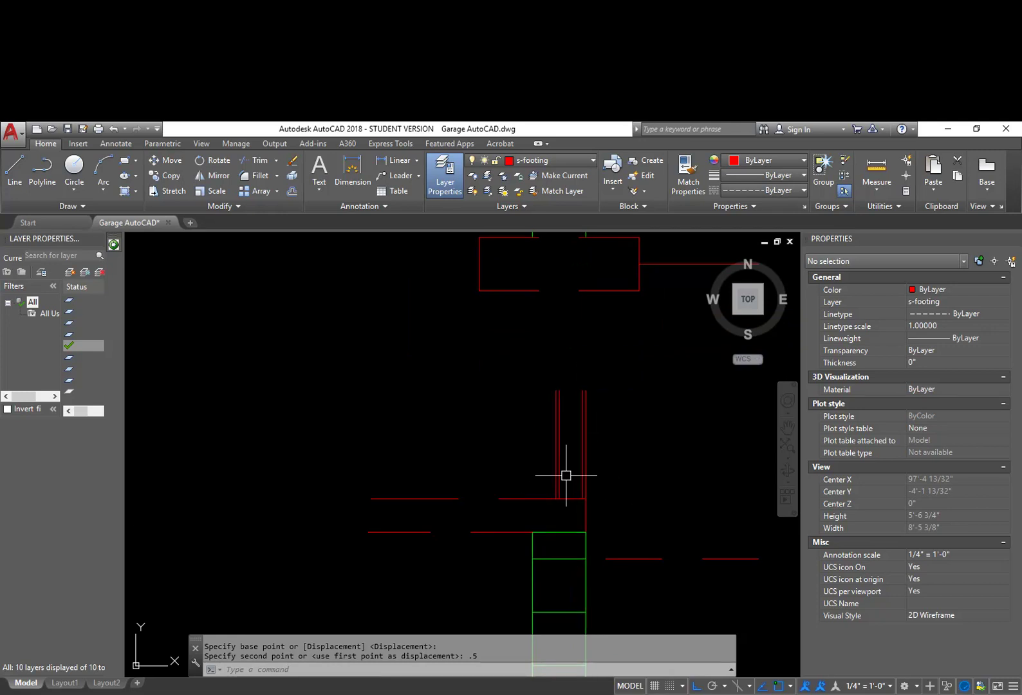
scroll(572, 505, up, 2)
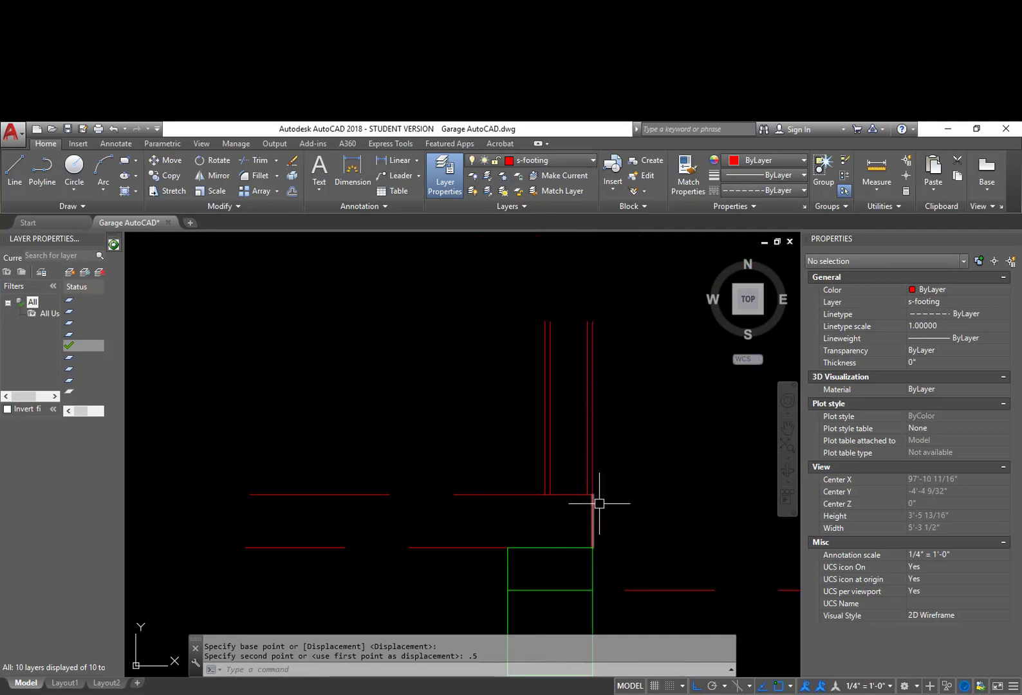
scroll(591, 495, up, 4)
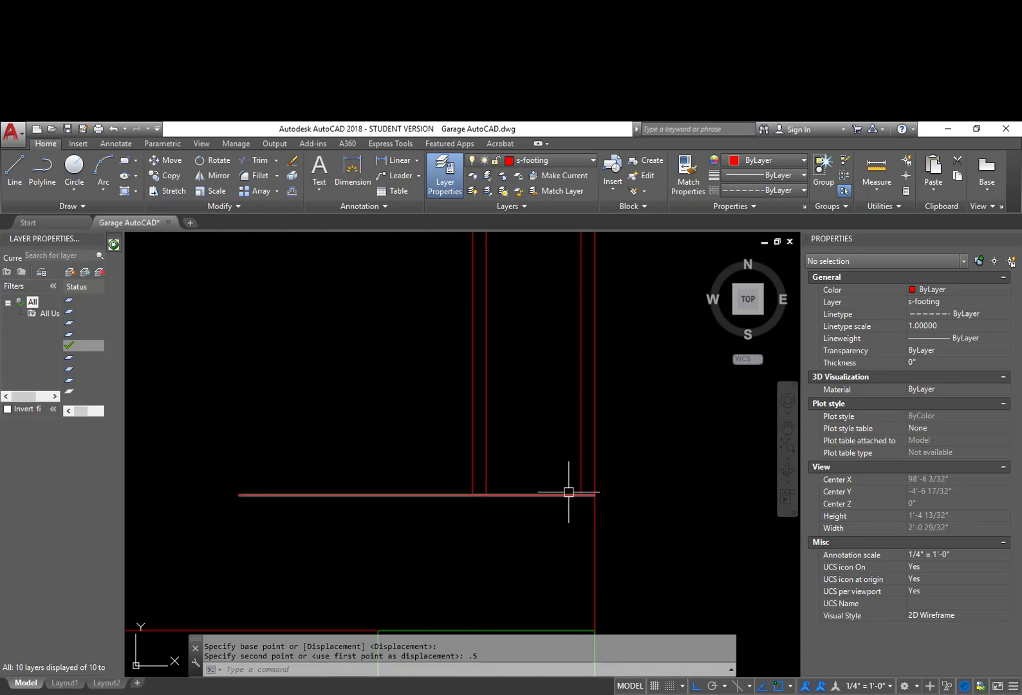
mouse_move(608, 502)
middle_down()
mouse_move(592, 461)
mouse_move(584, 303)
mouse_move(595, 271)
middle_up()
scroll(592, 461, down, 4)
middle_drag(566, 480, 559, 342)
scroll(560, 343, down, 5)
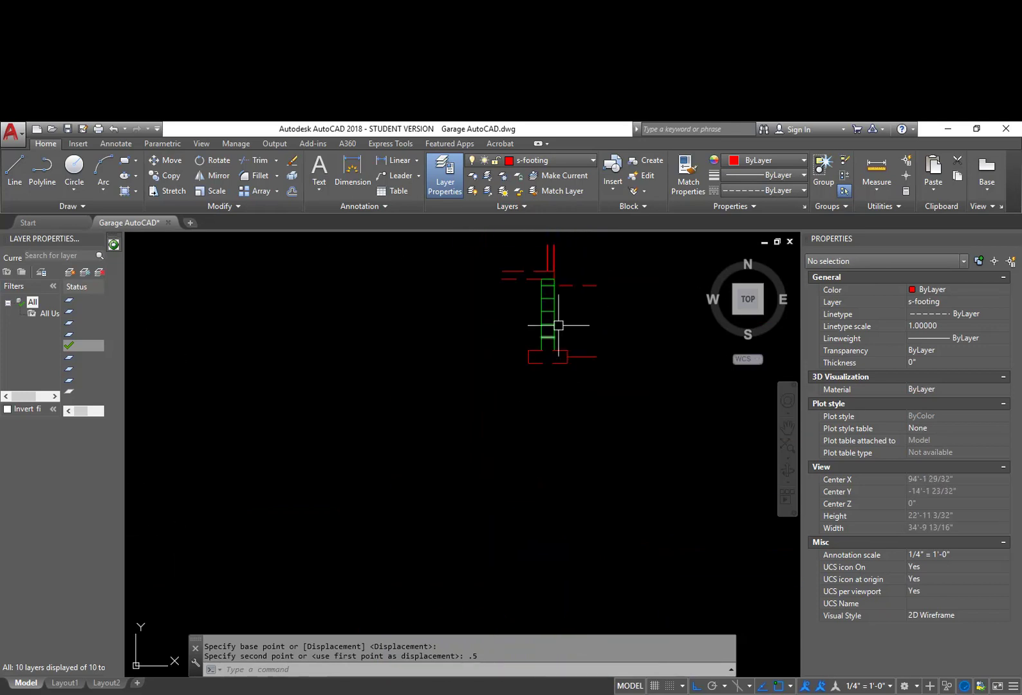
Stretch the lower end of the upper section's outermost framing line straight down past the top of the slab.
scroll(545, 358, up, 8)
middle_drag(540, 258, 563, 312)
scroll(563, 312, up, 6)
key(Return)
click(570, 361)
click(548, 345)
key(Return)
click(599, 322)
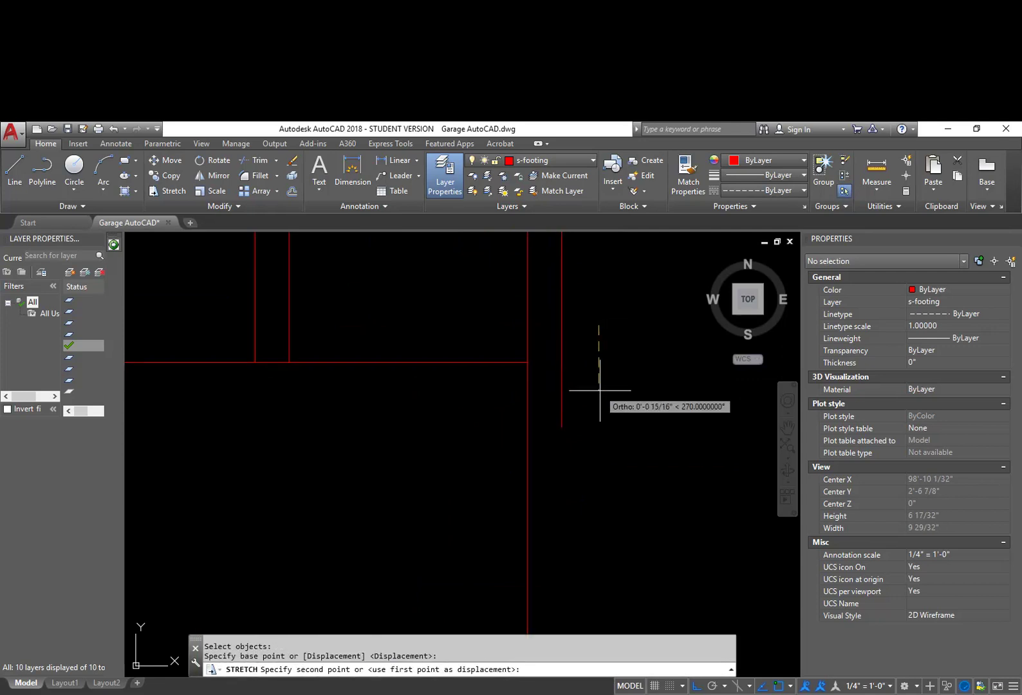
click(600, 433)
Close the bottom of the lowered sheathing line with a horizontal line and trim its overrun at the outer wall face.
key(Escape)
key(Escape)
text(l)
key(Return)
click(561, 470)
click(498, 469)
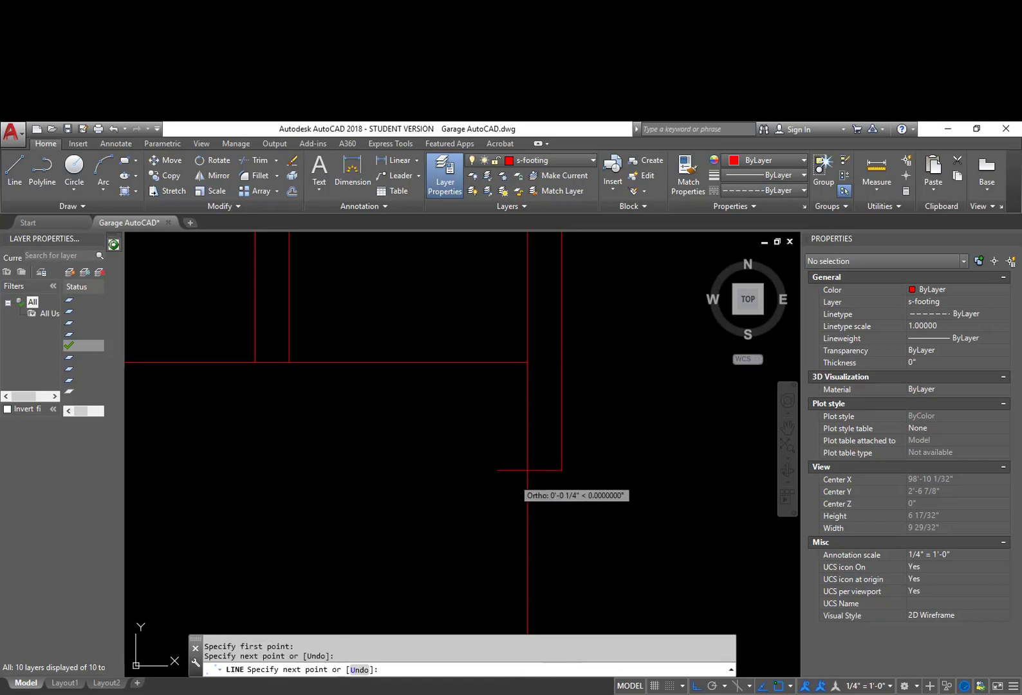
key(Return)
text(tr)
key(Return)
key(Return)
click(515, 470)
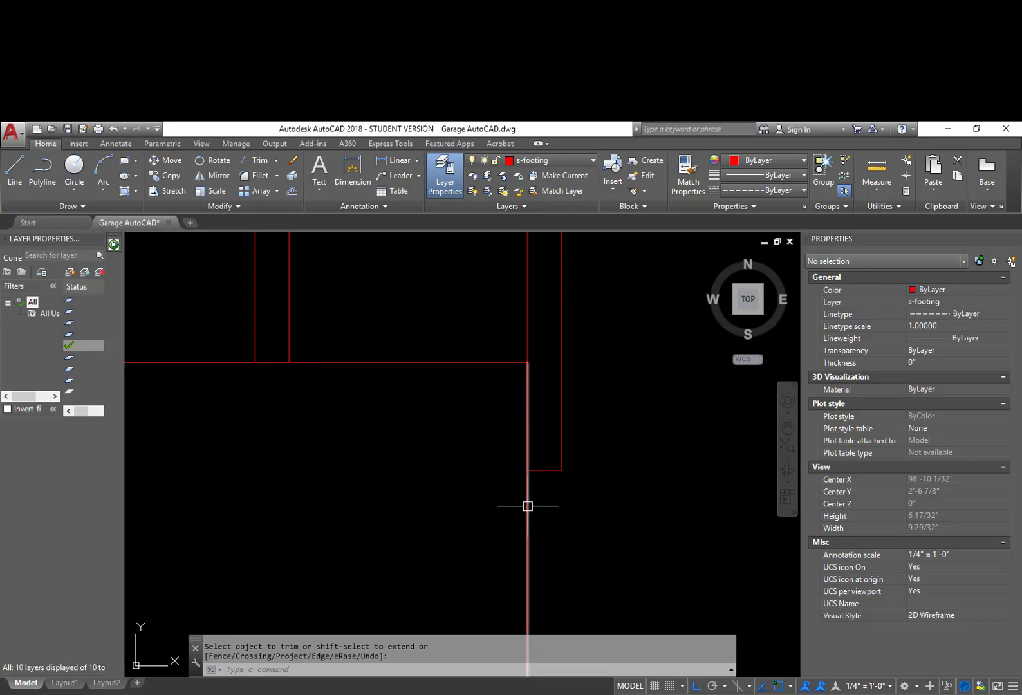
Examine the sheathing overlap at the slab edge and the framing lines above it in the upper section.
middle_drag(526, 572, 532, 410)
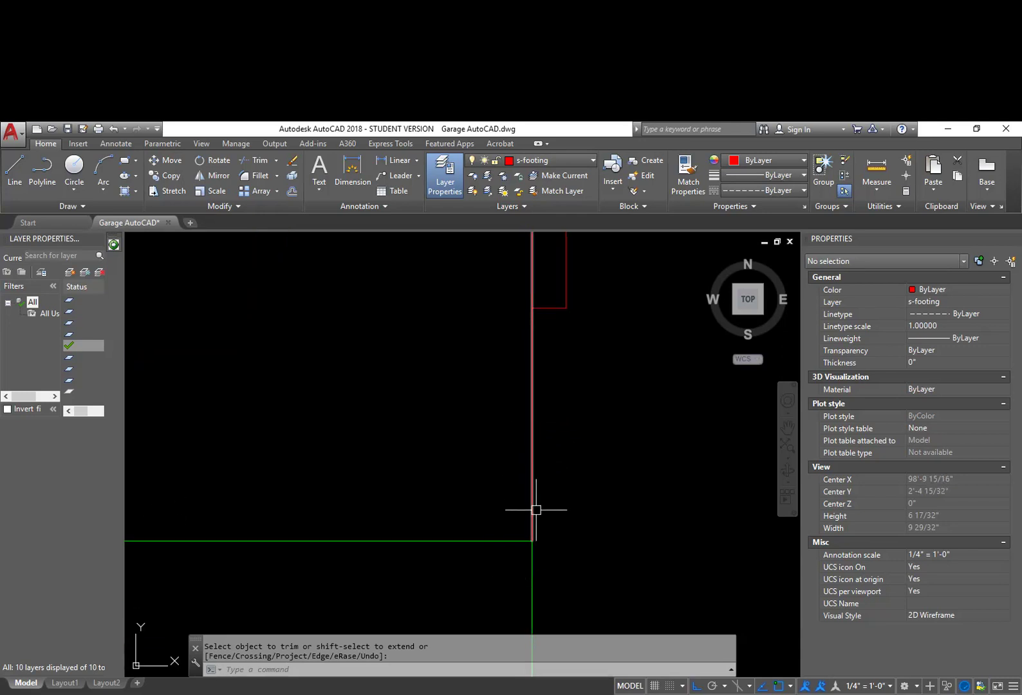
scroll(566, 365, down, 3)
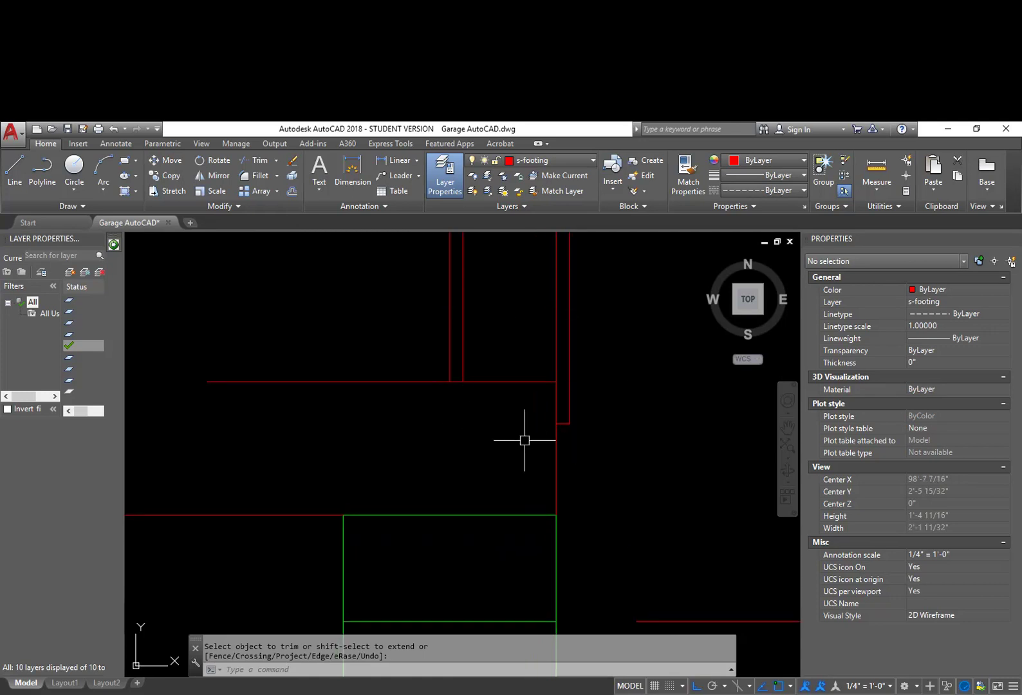
mouse_move(592, 353)
middle_down()
mouse_move(588, 405)
mouse_move(588, 393)
middle_up()
middle_drag(611, 342, 591, 417)
scroll(588, 347, down, 5)
middle_drag(588, 348, 611, 372)
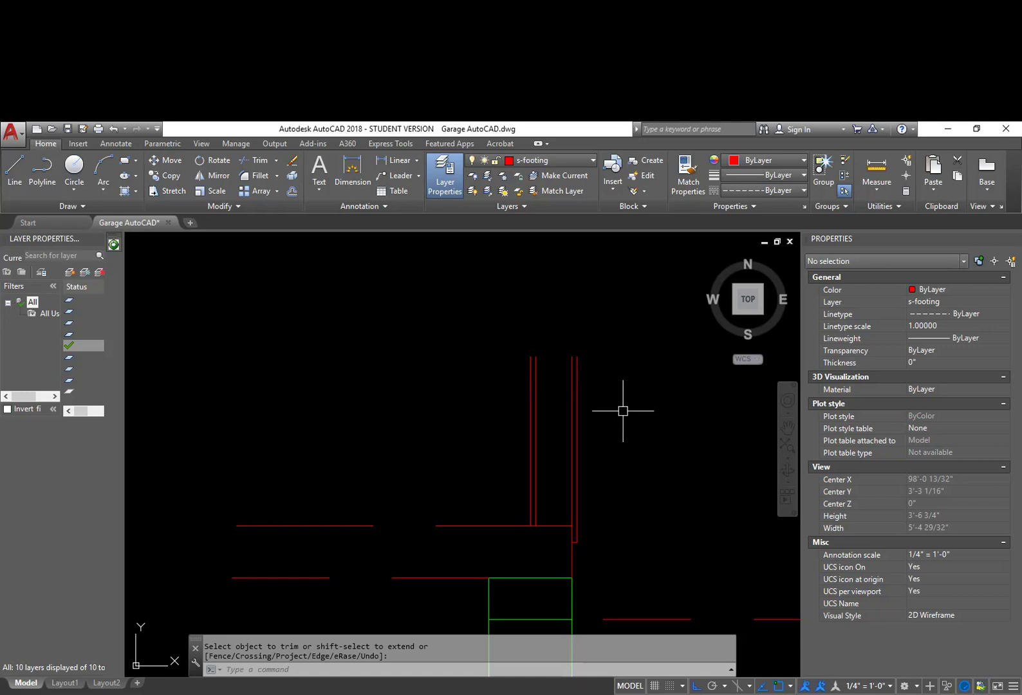
middle_drag(611, 447, 616, 407)
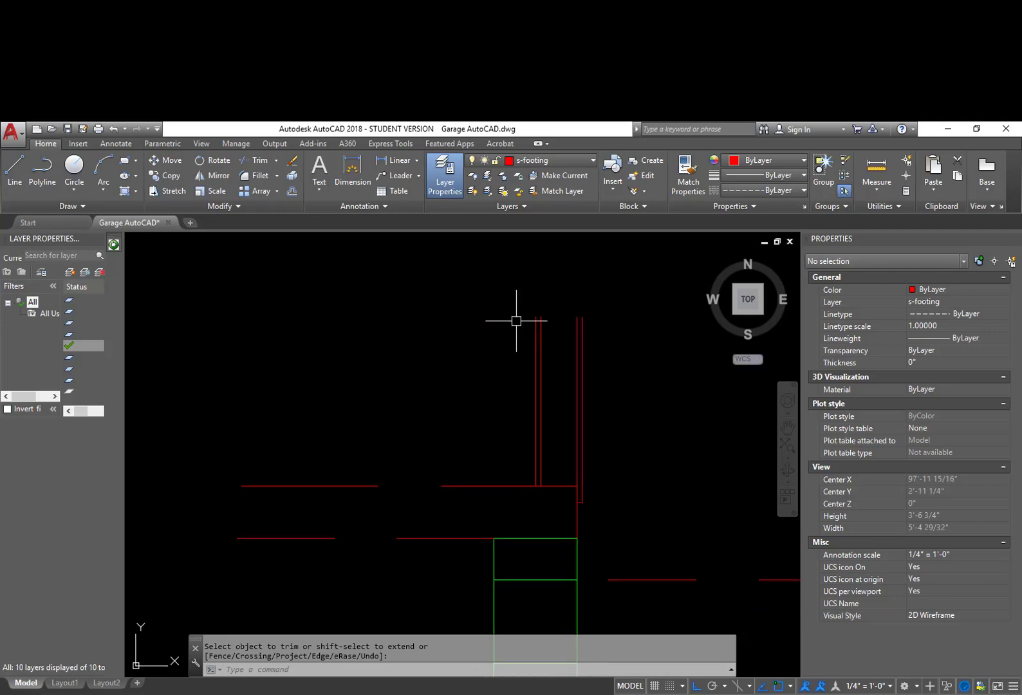
scroll(595, 498, down, 6)
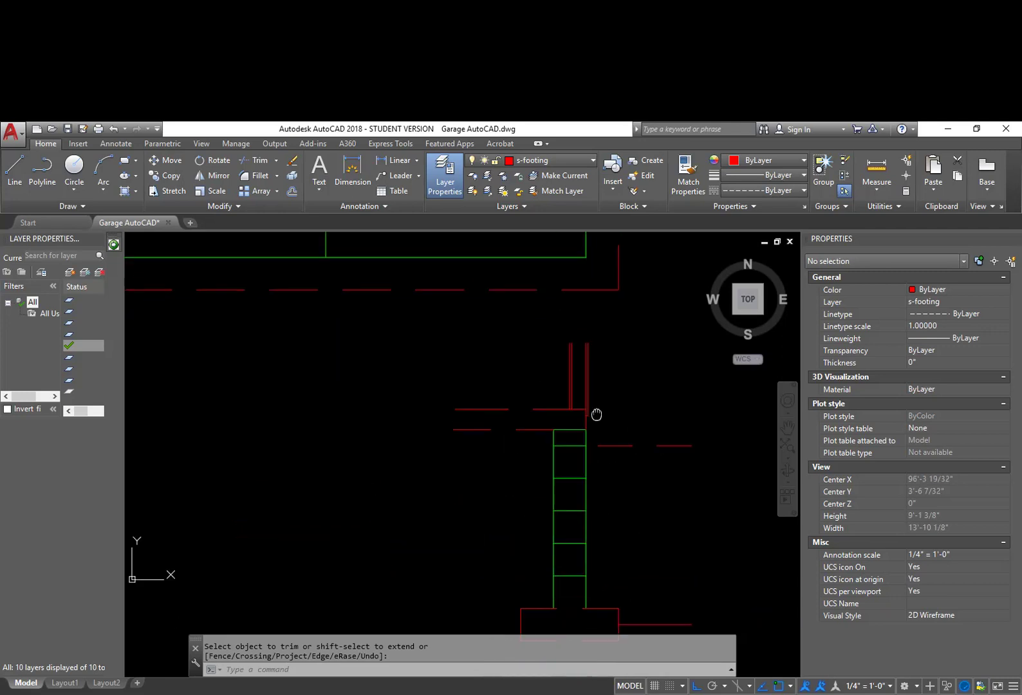
Erase the entire lower copy of the wall section, including its footing, slab and framing lines.
mouse_move(590, 494)
middle_down()
mouse_move(599, 472)
mouse_move(596, 297)
middle_up()
key(Return)
text(e)
key(Return)
click(652, 573)
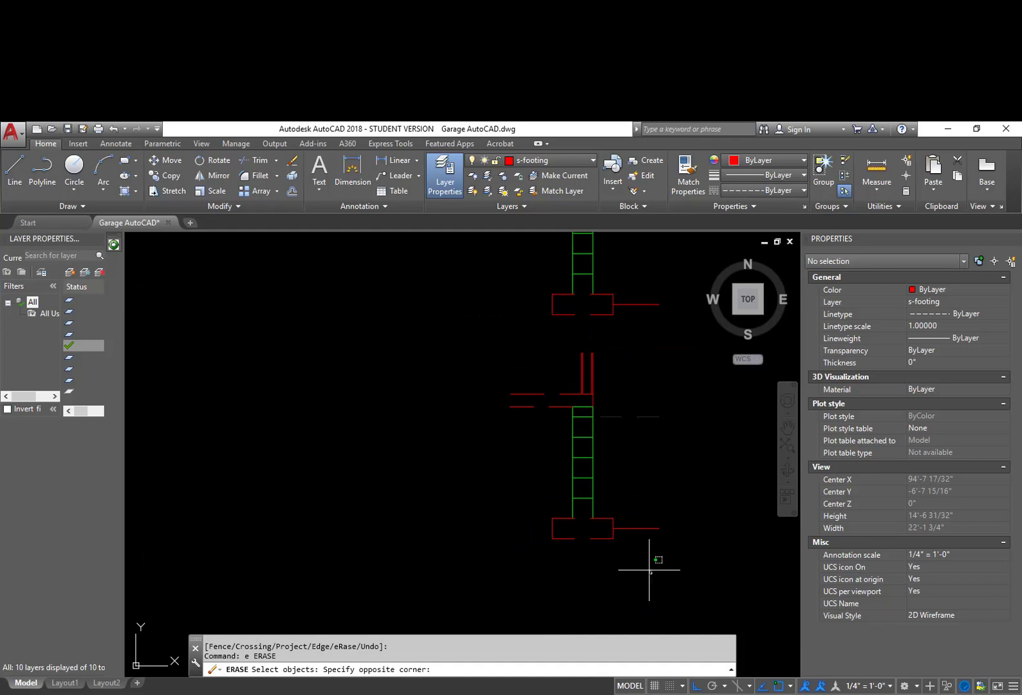
click(460, 335)
middle_drag(559, 335, 561, 396)
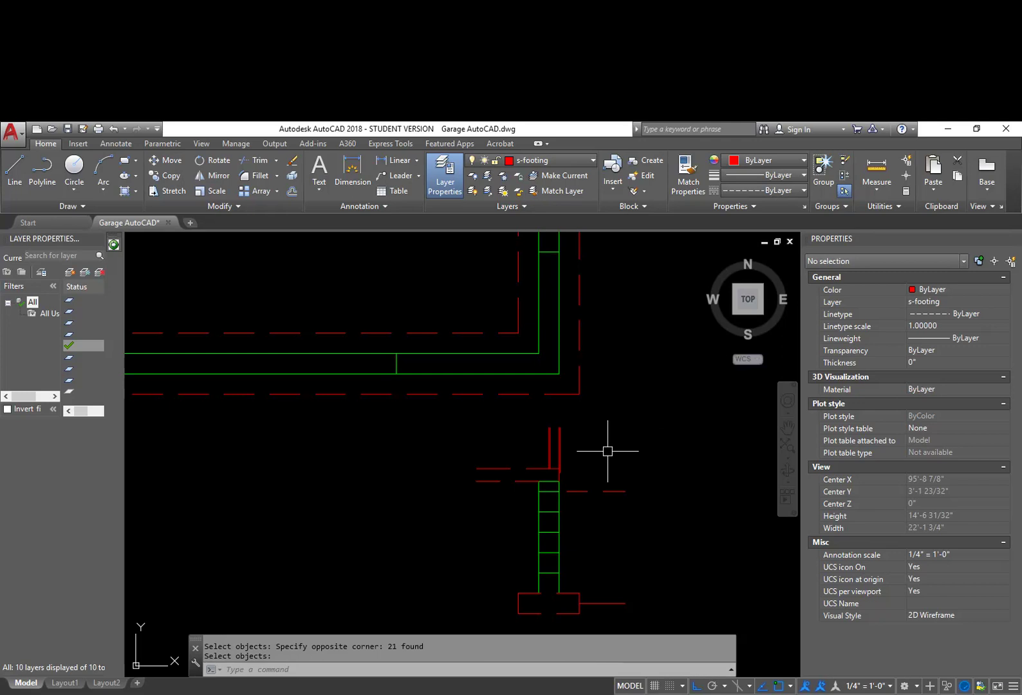
Try assigning color 11 to the s-footing layer and undo that color change.
text(-LA)
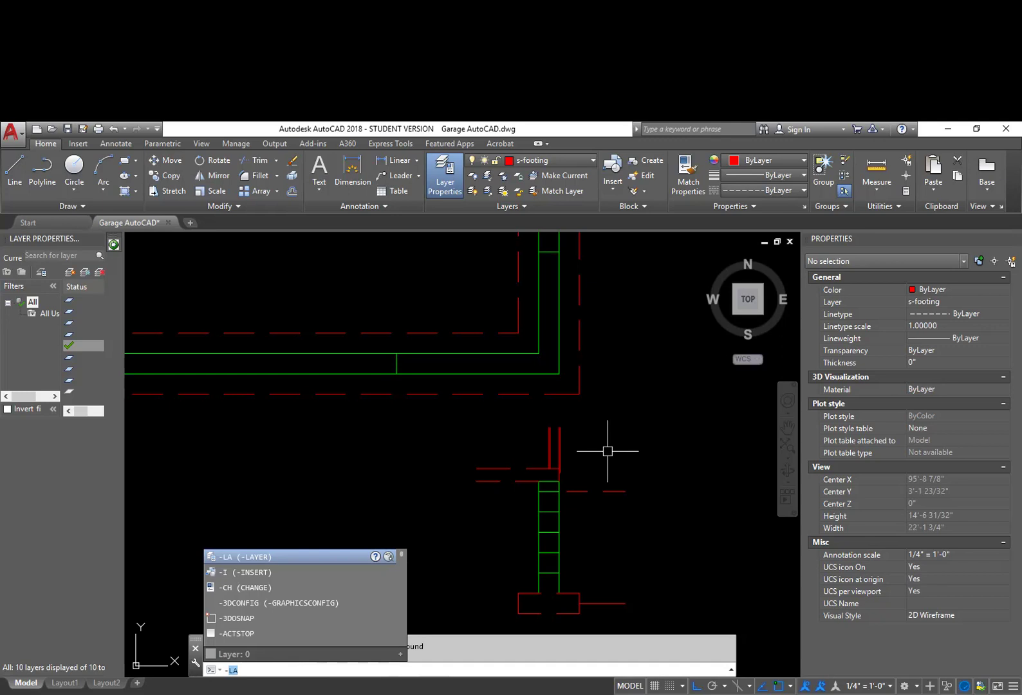
key(Return)
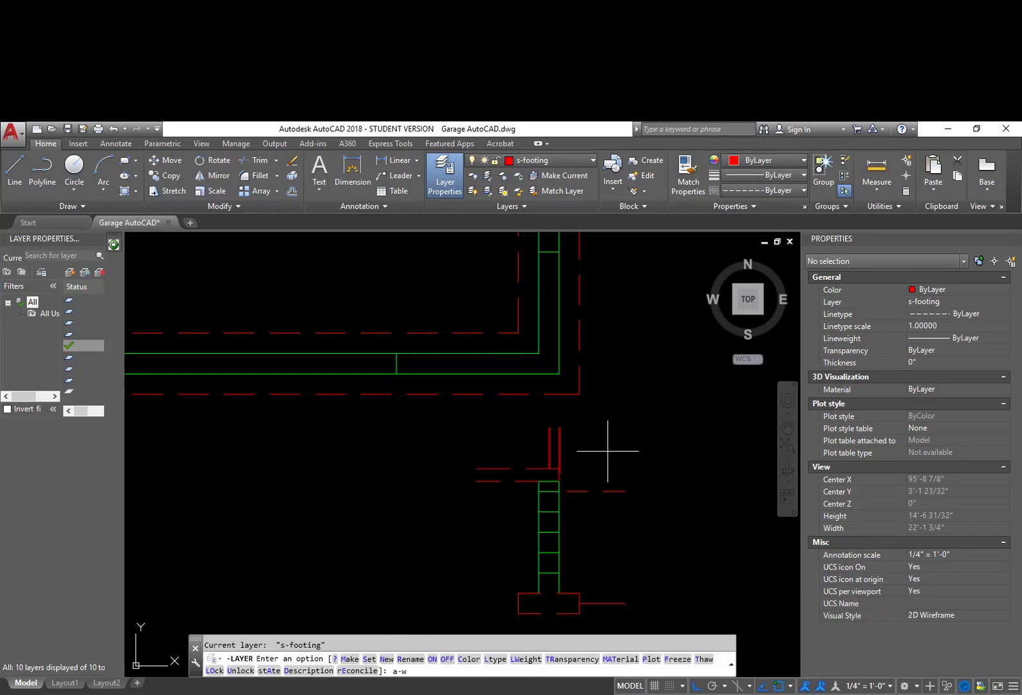
text(c)
key(Return)
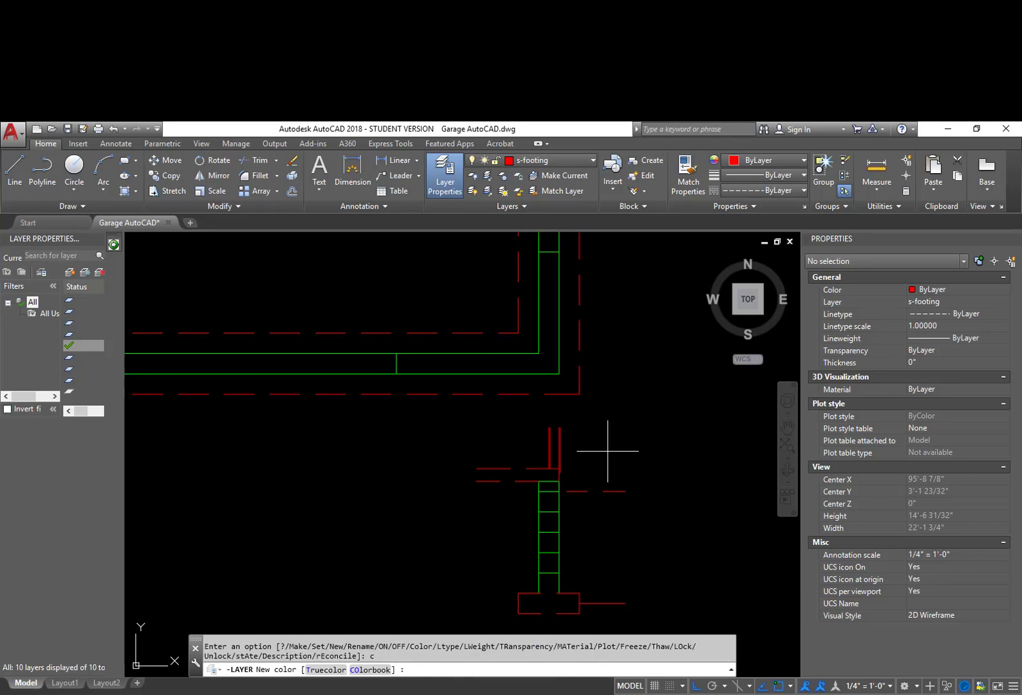
key(Return)
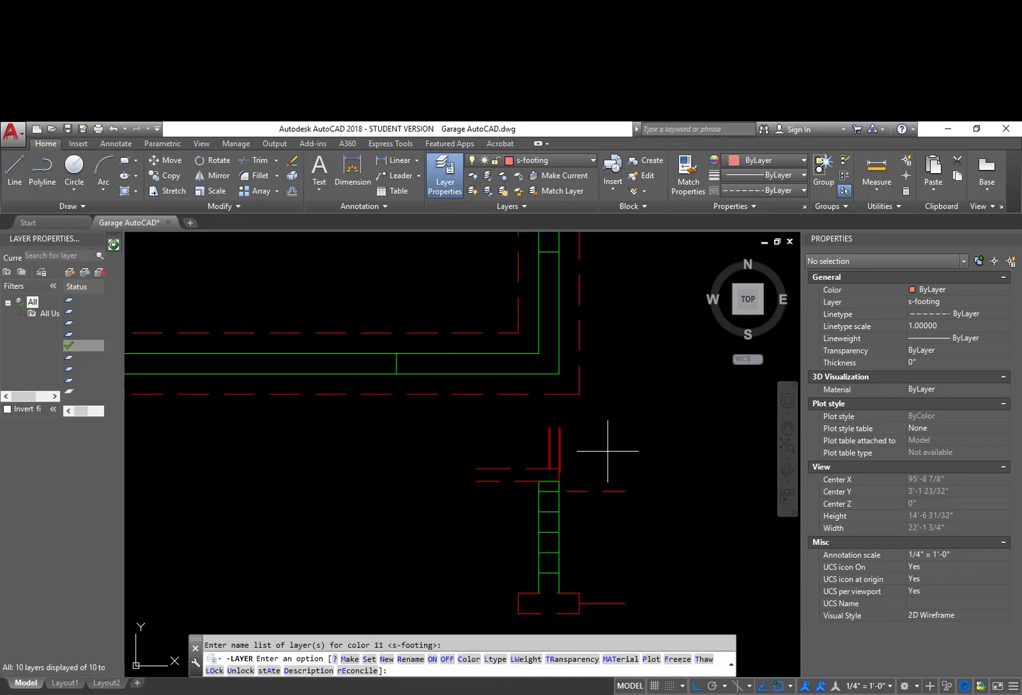
key(Return)
key(Return)
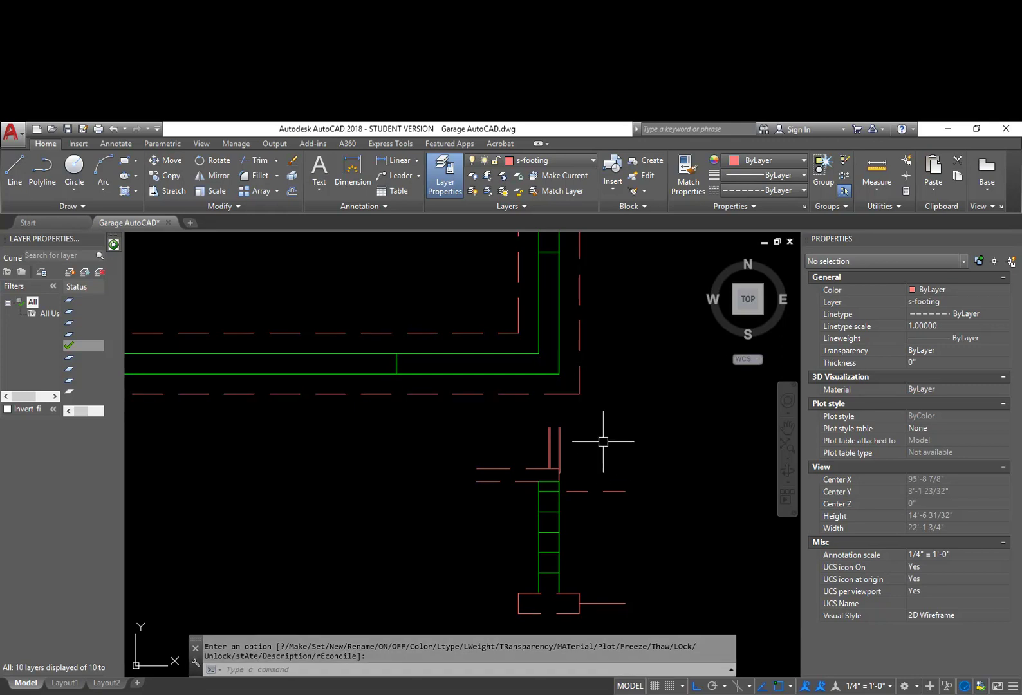
text(u)
key(Return)
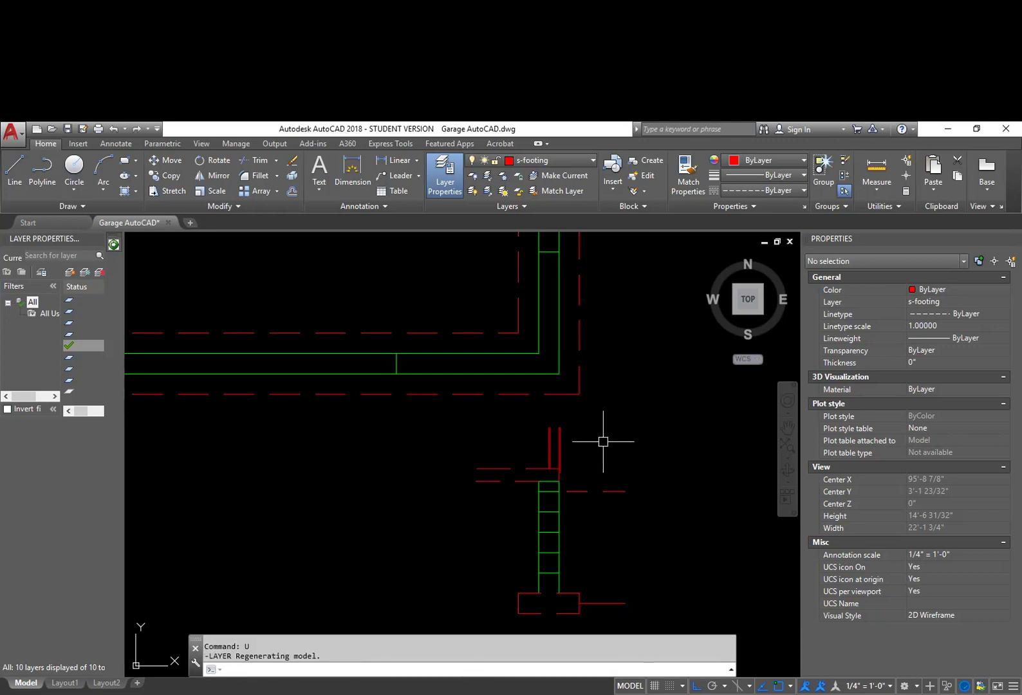
Create a new layer named a-wall and make it the current layer.
text(-layer)
key(Return)
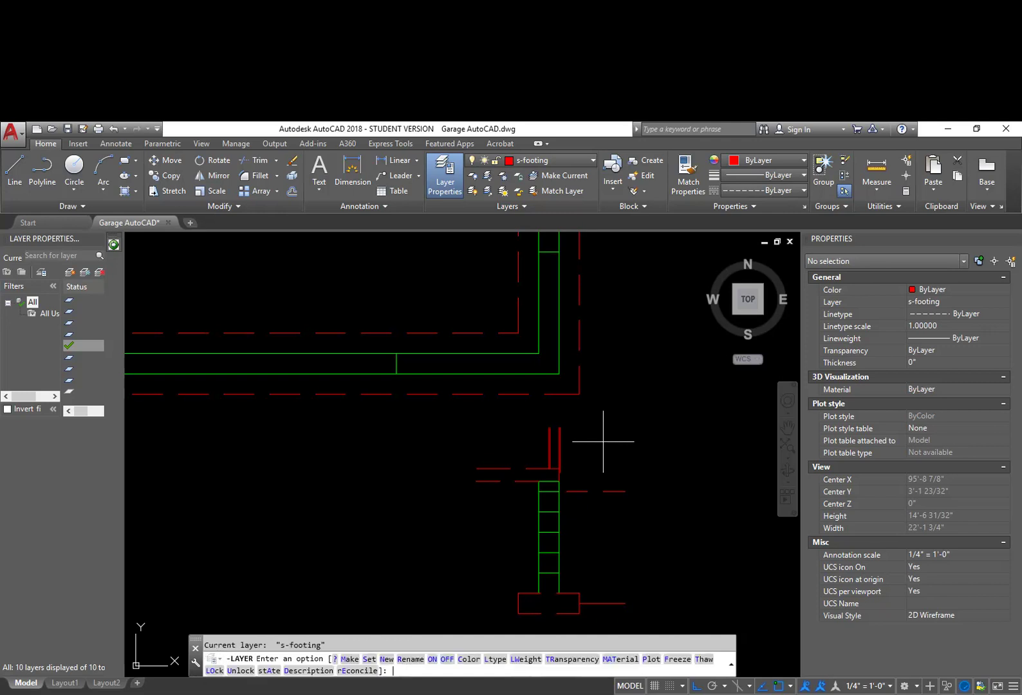
text(m)
key(Return)
text(a-wall)
key(Return)
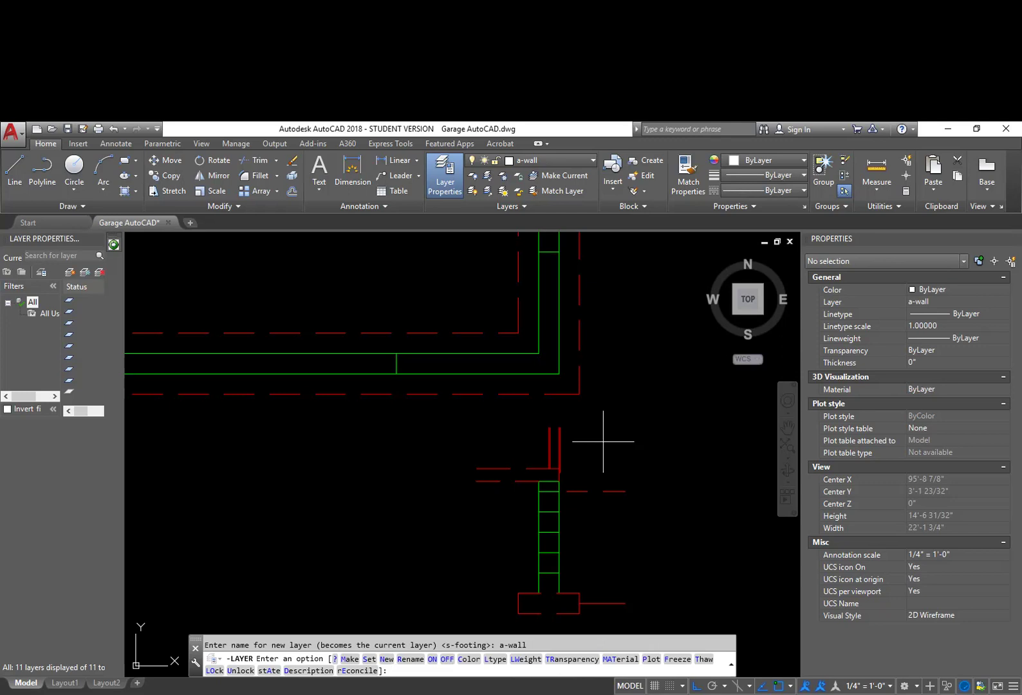
key(Return)
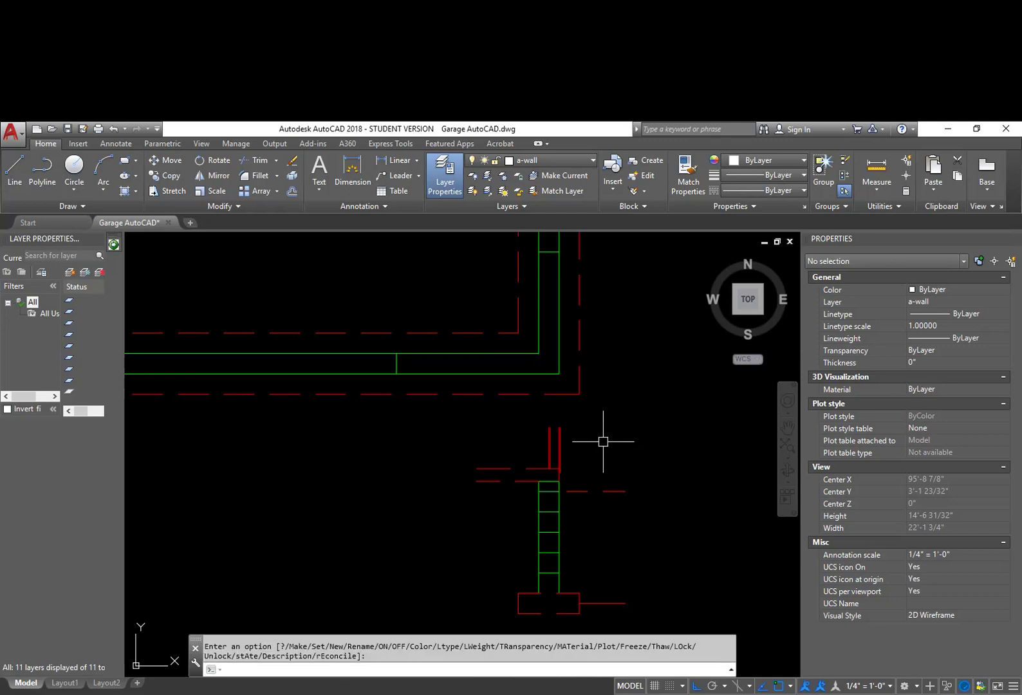
Assign color 11 to the a-wall layer.
key(Return)
key(Return)
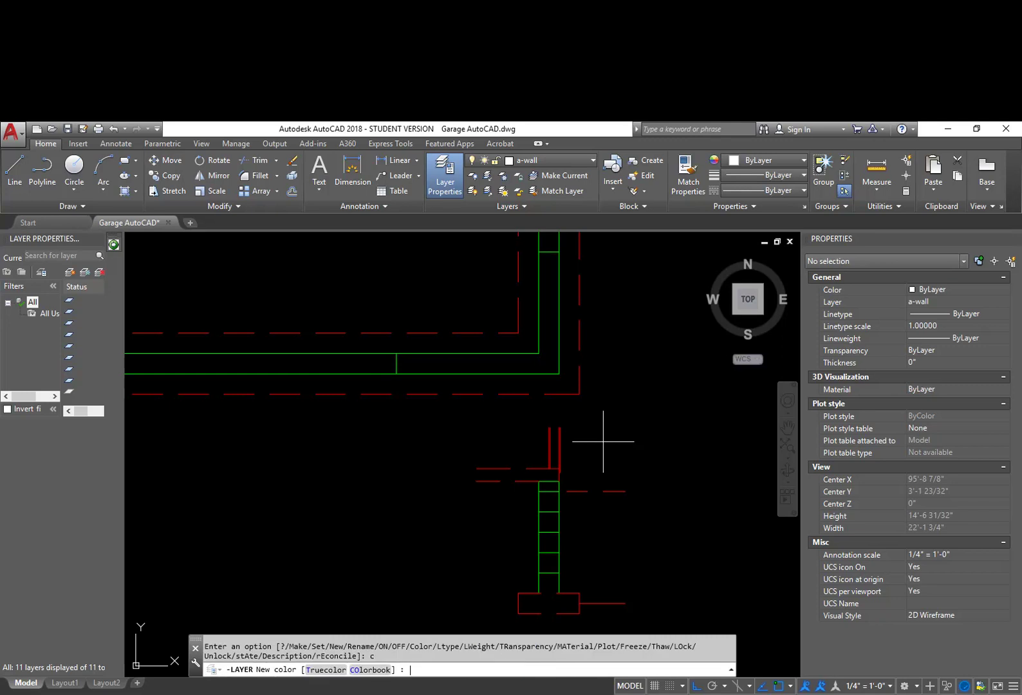
text(1)
key(Return)
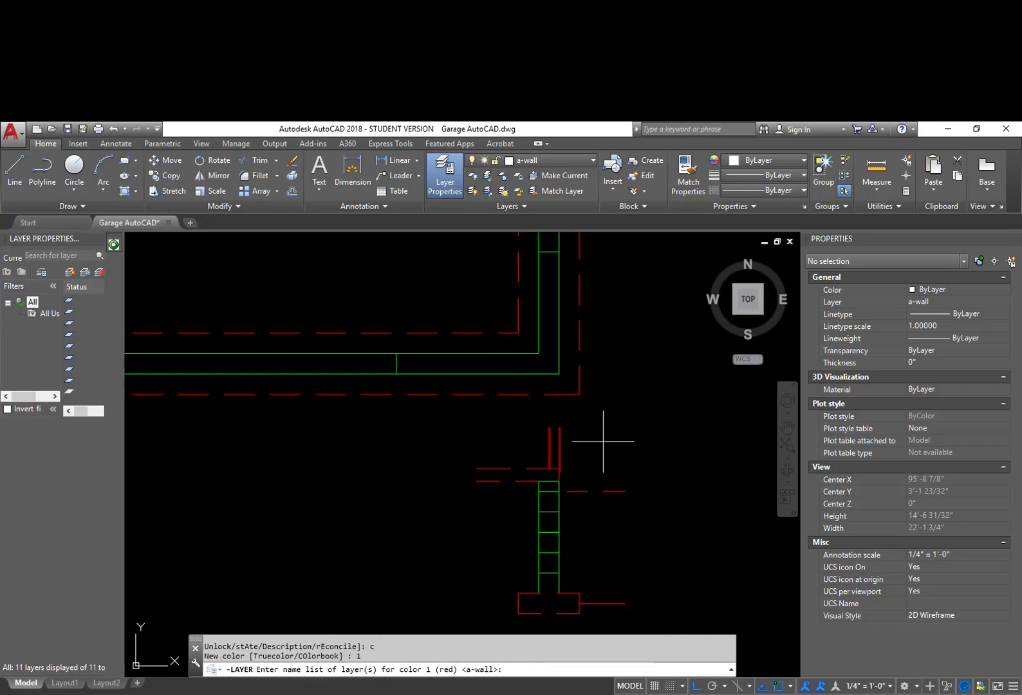
key(Escape)
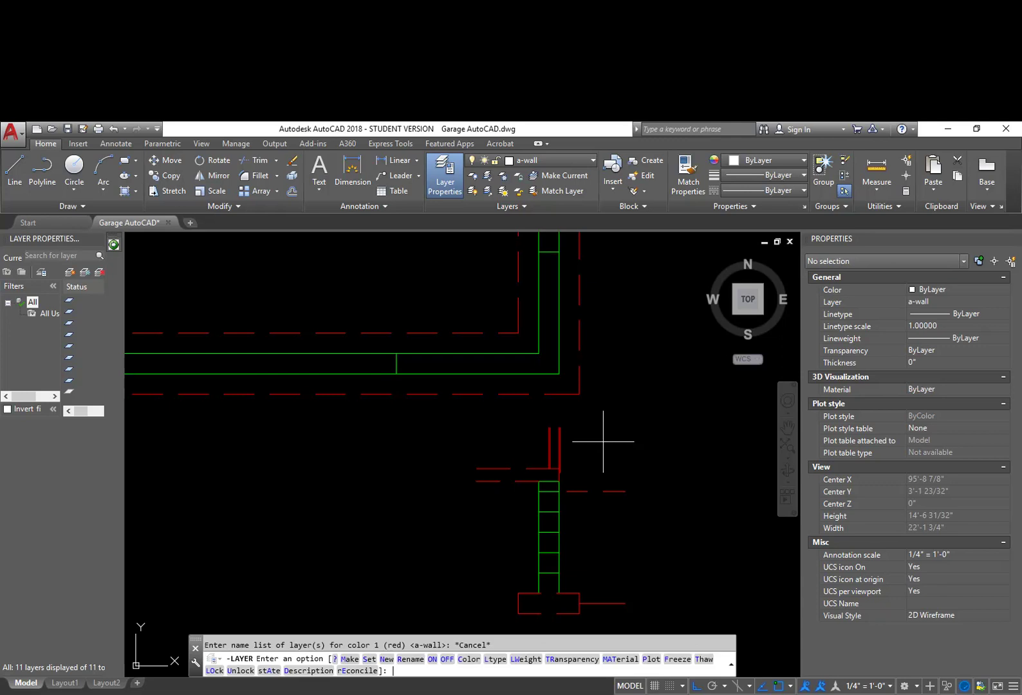
text(c)
key(Return)
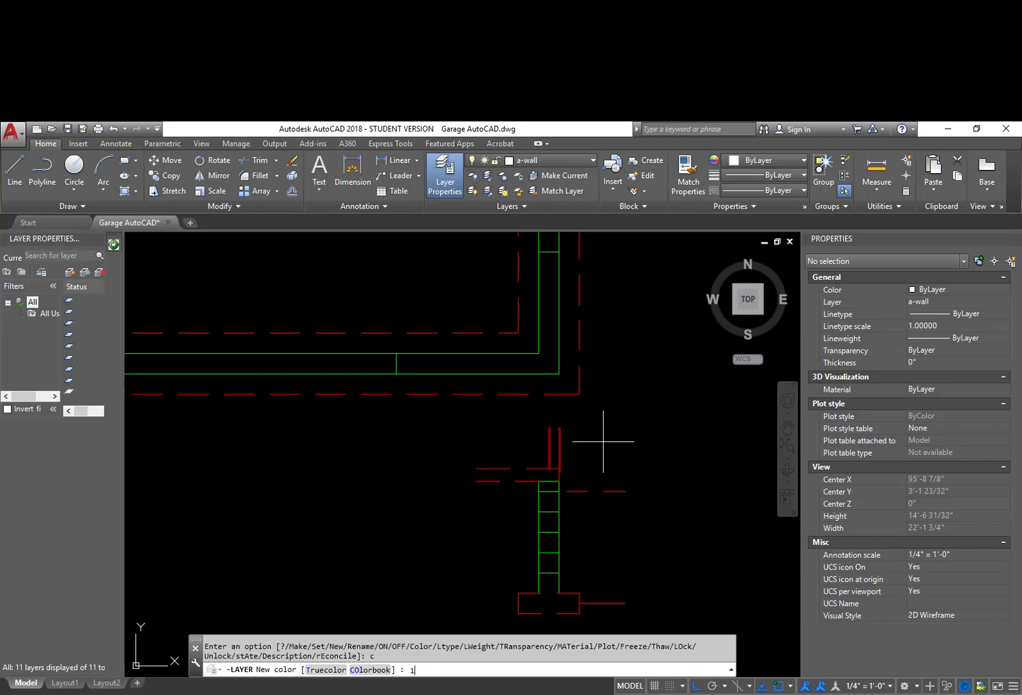
text(11)
key(Return)
key(Return)
key(Return)
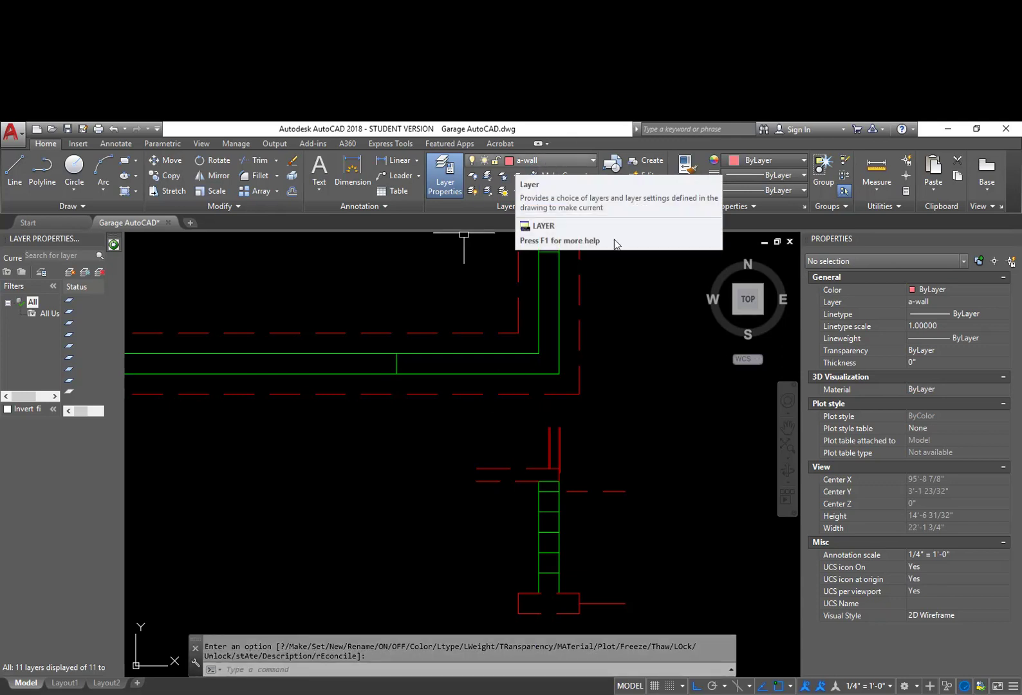
scroll(561, 432, up, 3)
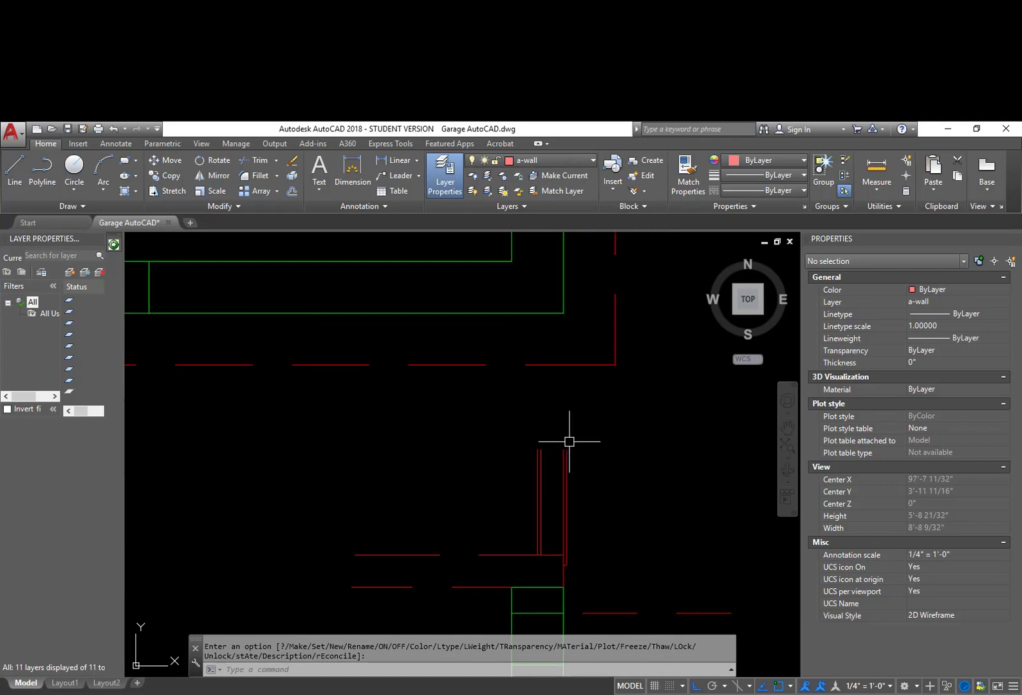
scroll(574, 461, up, 3)
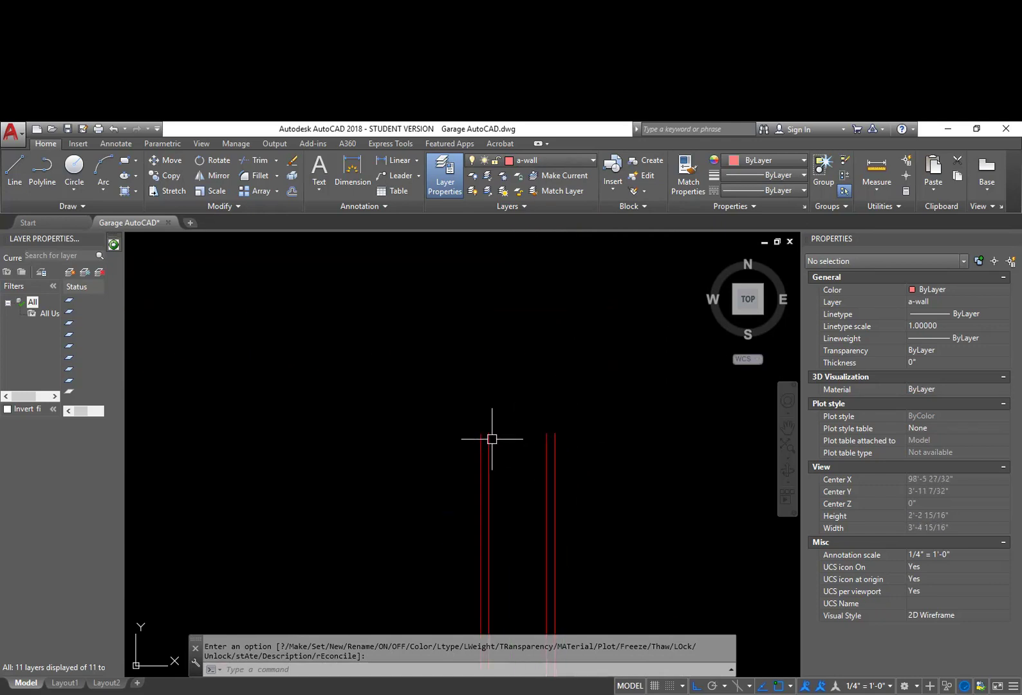
click(547, 438)
click(492, 435)
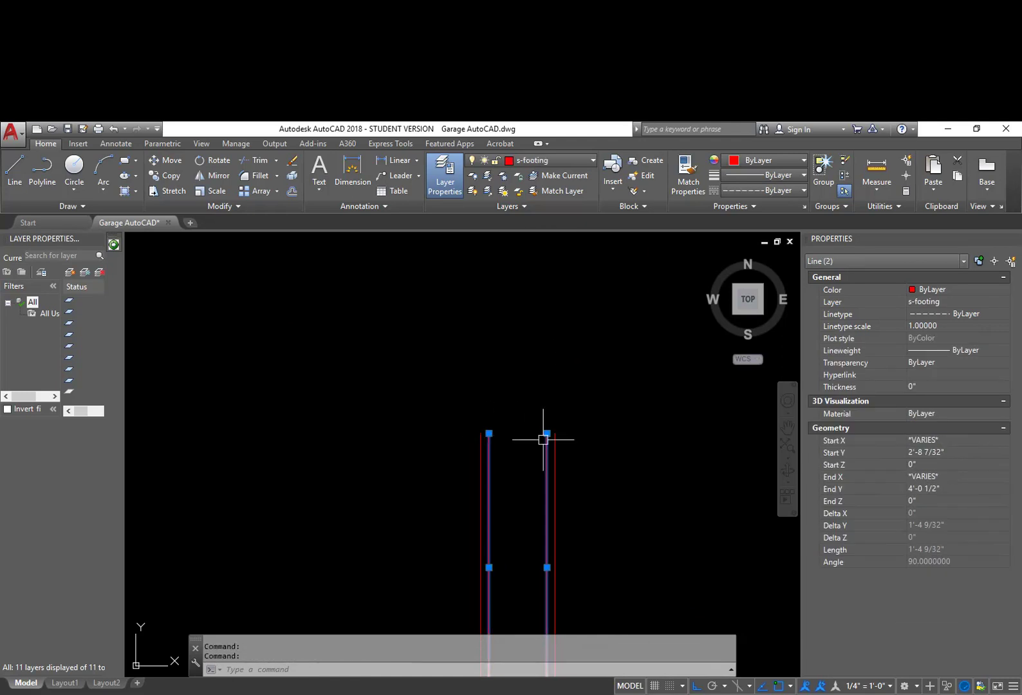
scroll(543, 440, down, 4)
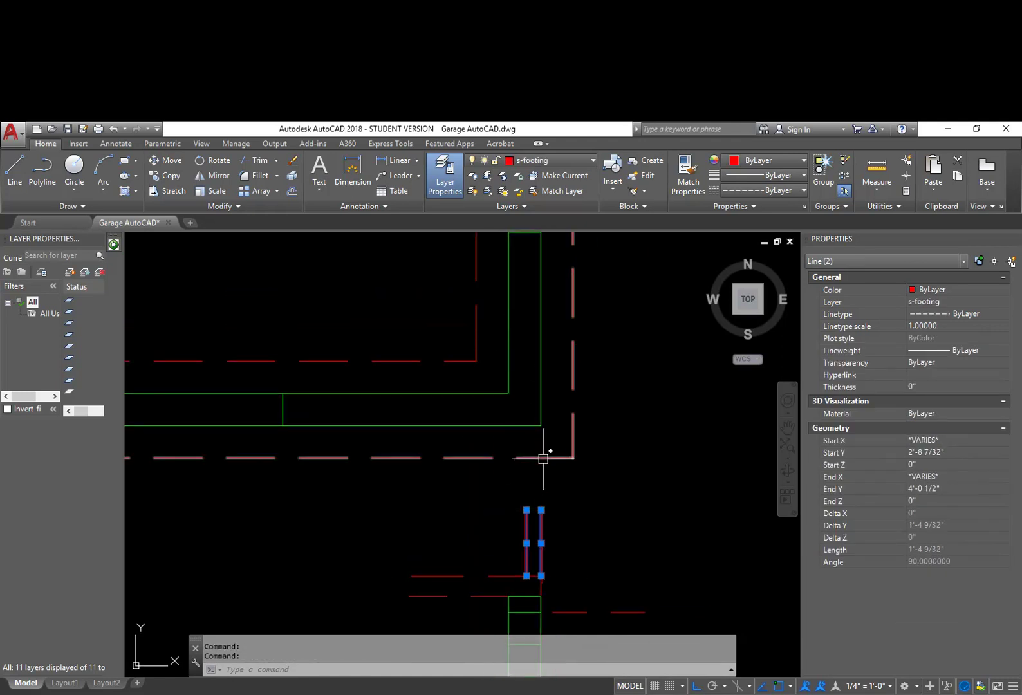
key(Escape)
key(Escape)
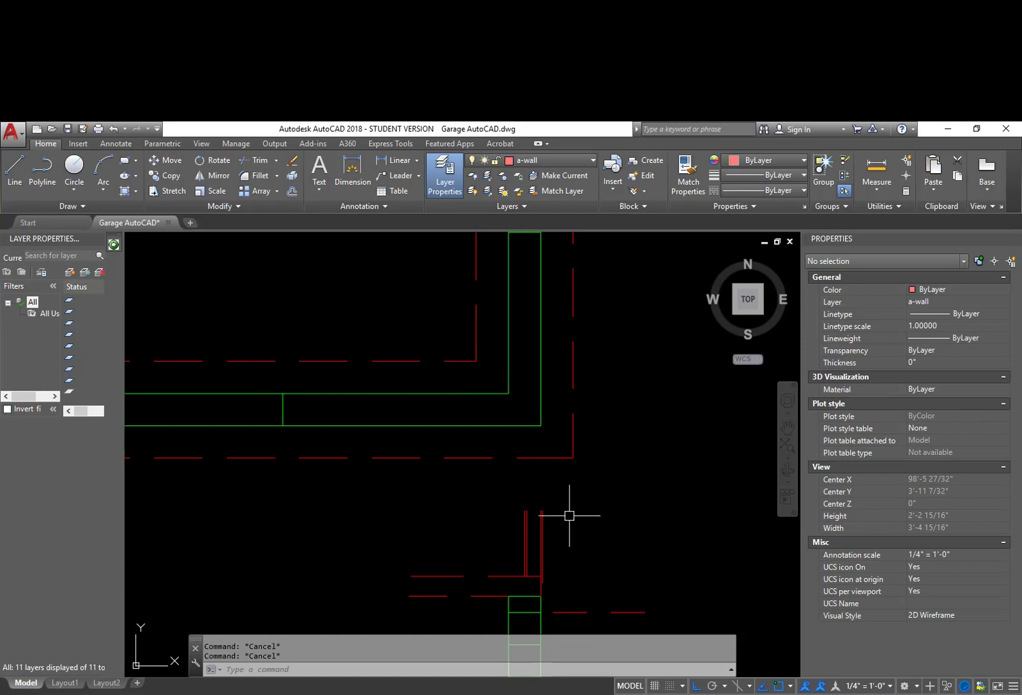
scroll(532, 516, up, 3)
text(L)
key(Return)
click(562, 492)
scroll(566, 393, down, 3)
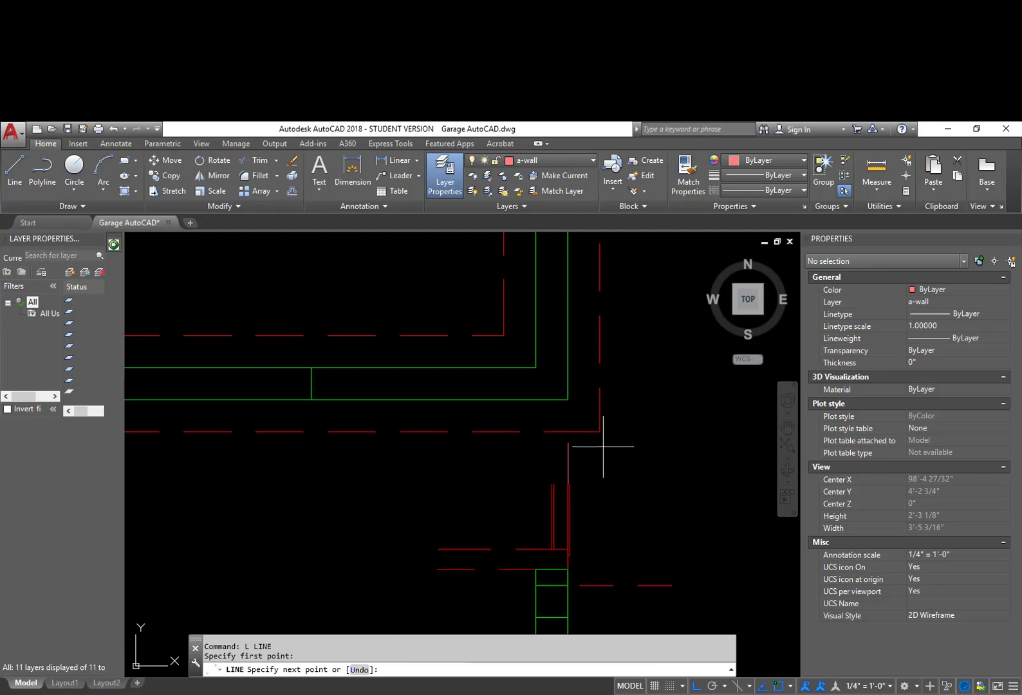
key(Escape)
key(Escape)
scroll(588, 509, down, 1)
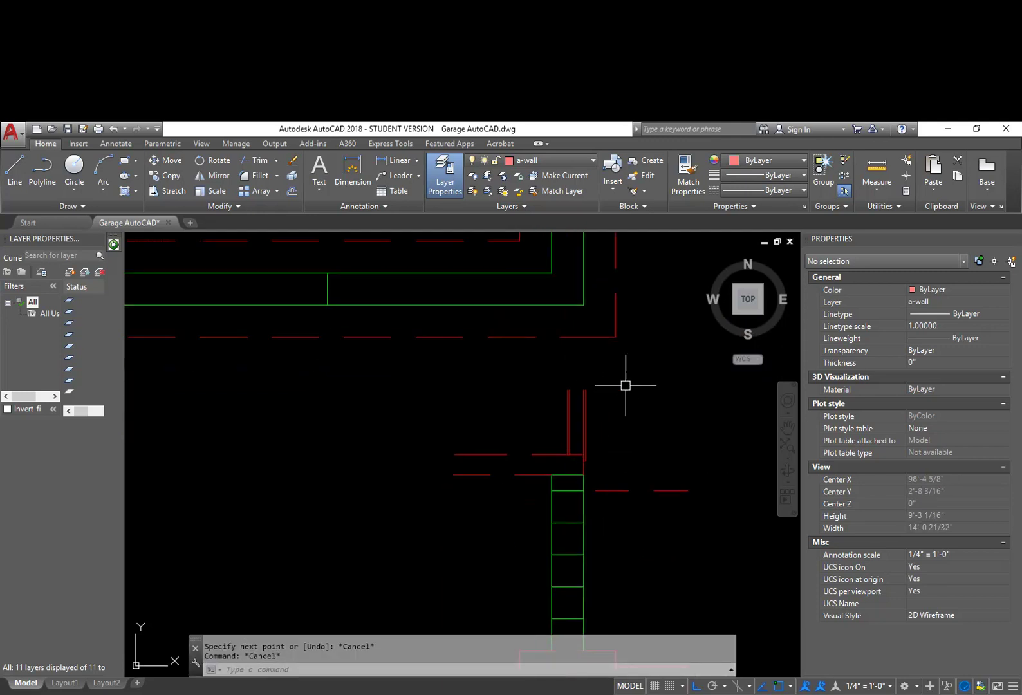
scroll(623, 386, down, 1)
Try a vertical line from the foundation plan's outer wall corner straight down along the section, and erase it.
scroll(590, 347, up, 4)
text(l)
key(Return)
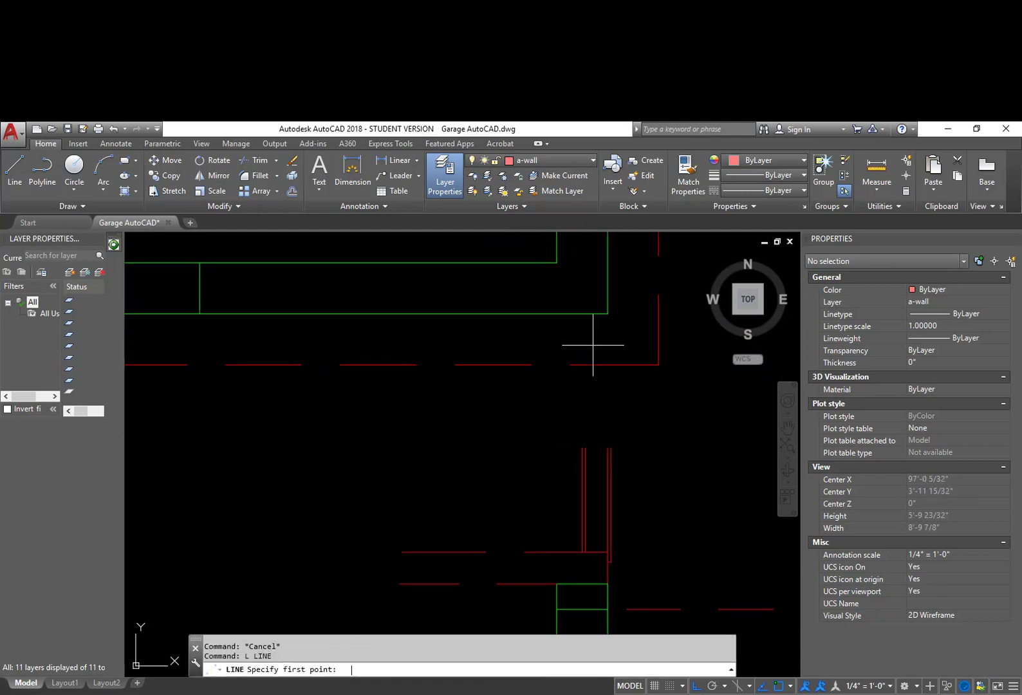
click(608, 315)
middle_drag(659, 516, 647, 326)
click(640, 504)
key(Escape)
scroll(616, 481, up, 7)
scroll(502, 395, down, 4)
text(e)
key(Return)
click(504, 371)
key(Return)
Draw a vertical line from the top of the outer pair's inner framing line straight up past the foundation plan's wall corner.
scroll(501, 376, up, 5)
text(l)
key(Return)
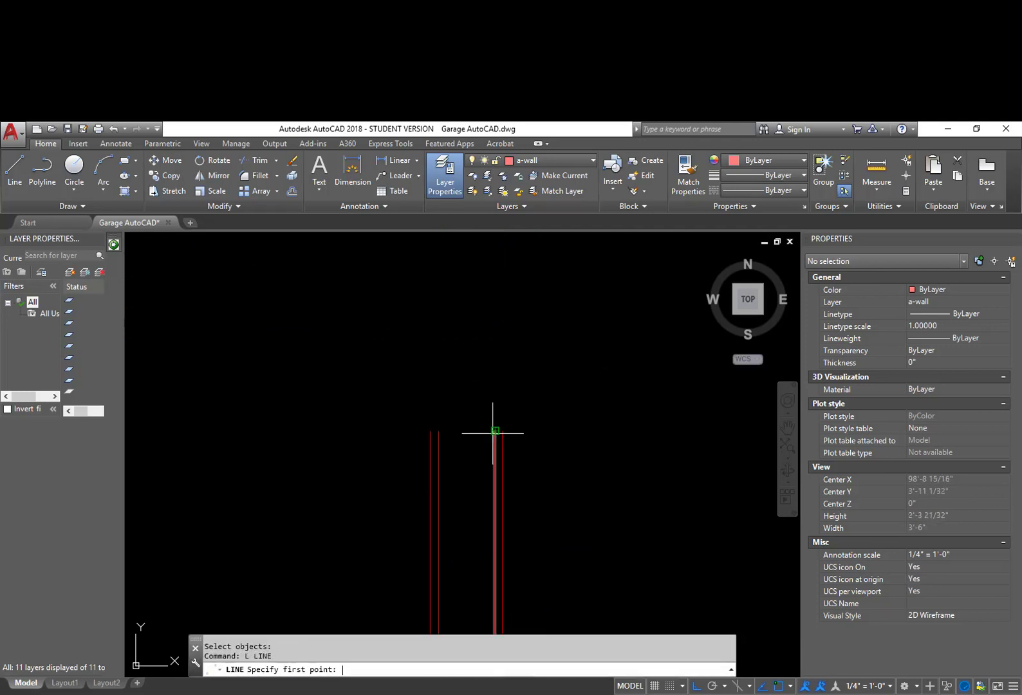
click(495, 430)
scroll(553, 497, down, 5)
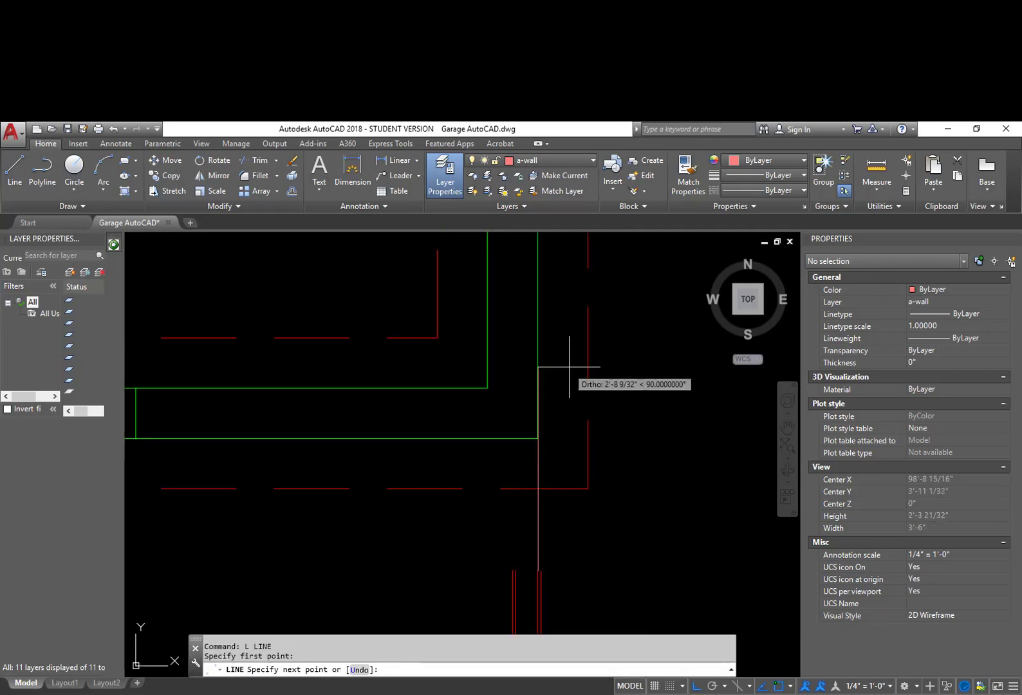
click(567, 337)
key(Escape)
scroll(532, 399, up, 3)
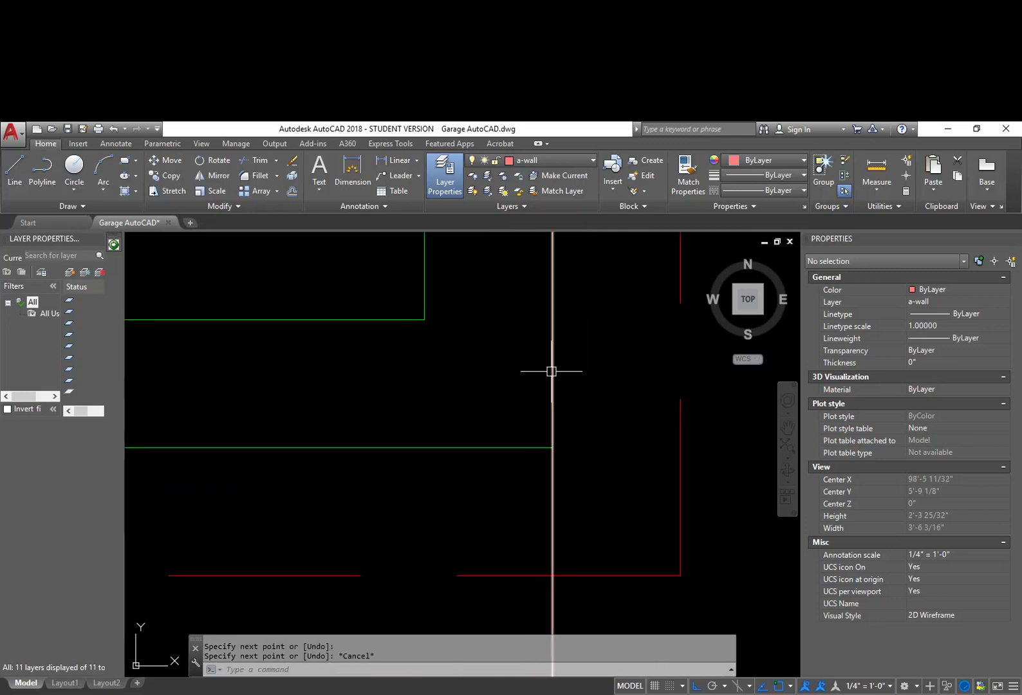
scroll(548, 433, down, 4)
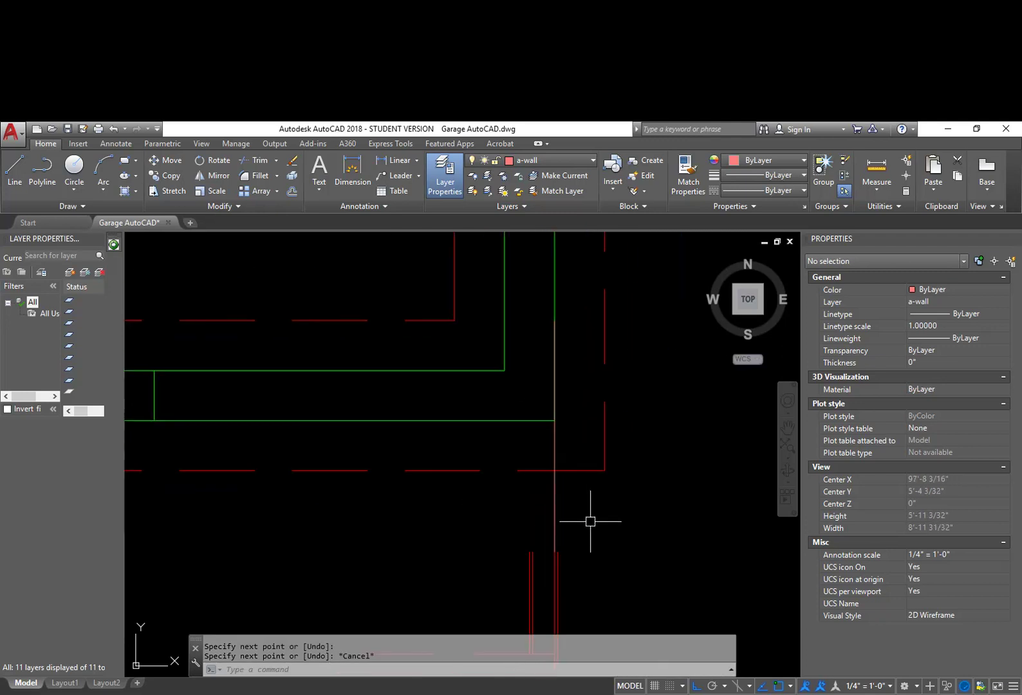
scroll(577, 433, up, 4)
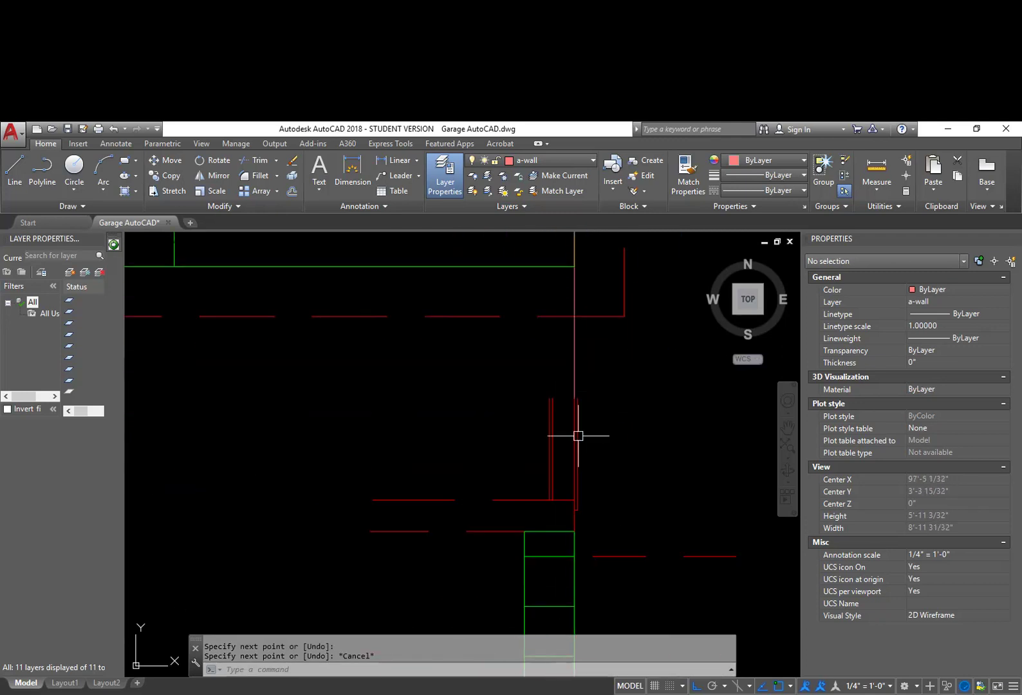
text(l)
key(Return)
click(555, 402)
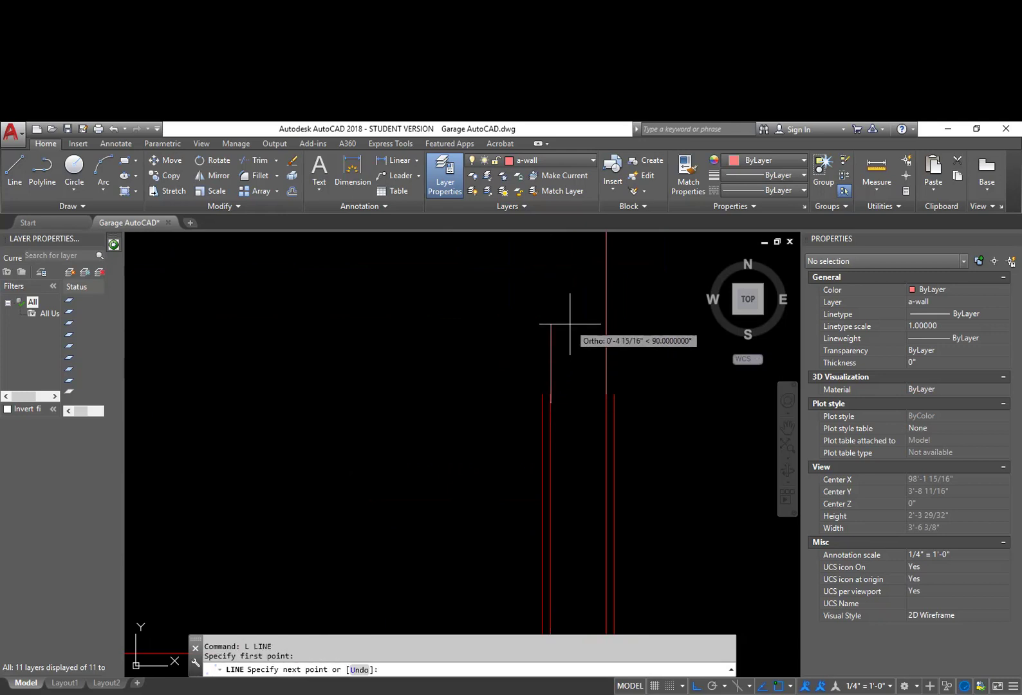
scroll(563, 358, down, 6)
key(Escape)
Draw a vertical line from the top of the inner framing pair's right line straight up past the foundation plan's lower-right wall corner.
scroll(564, 357, up, 10)
key(Return)
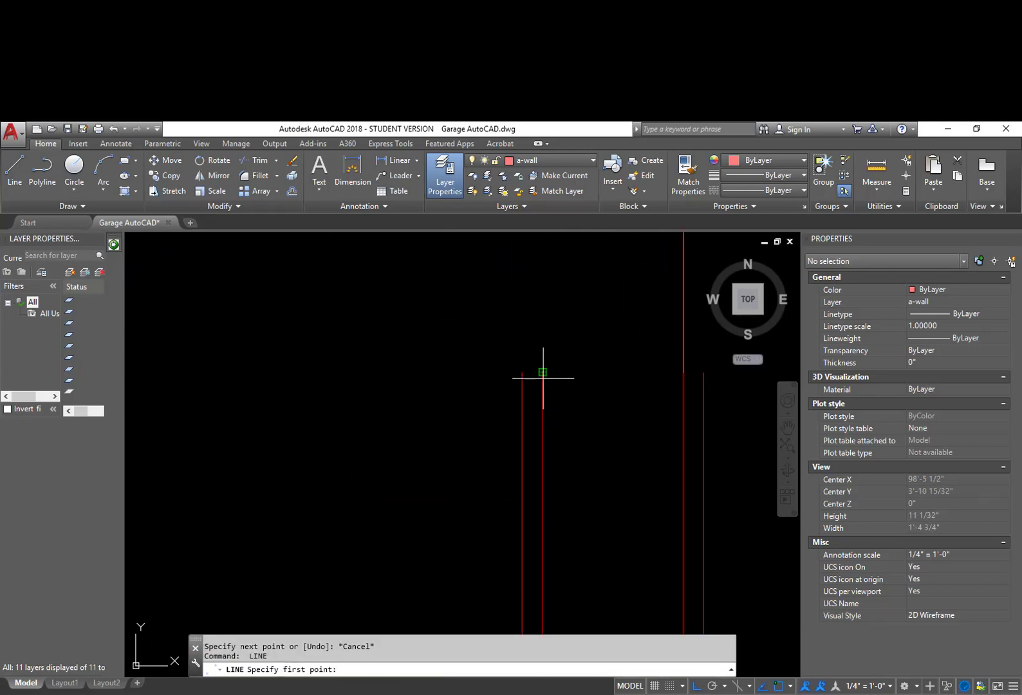
click(548, 368)
scroll(566, 347, down, 5)
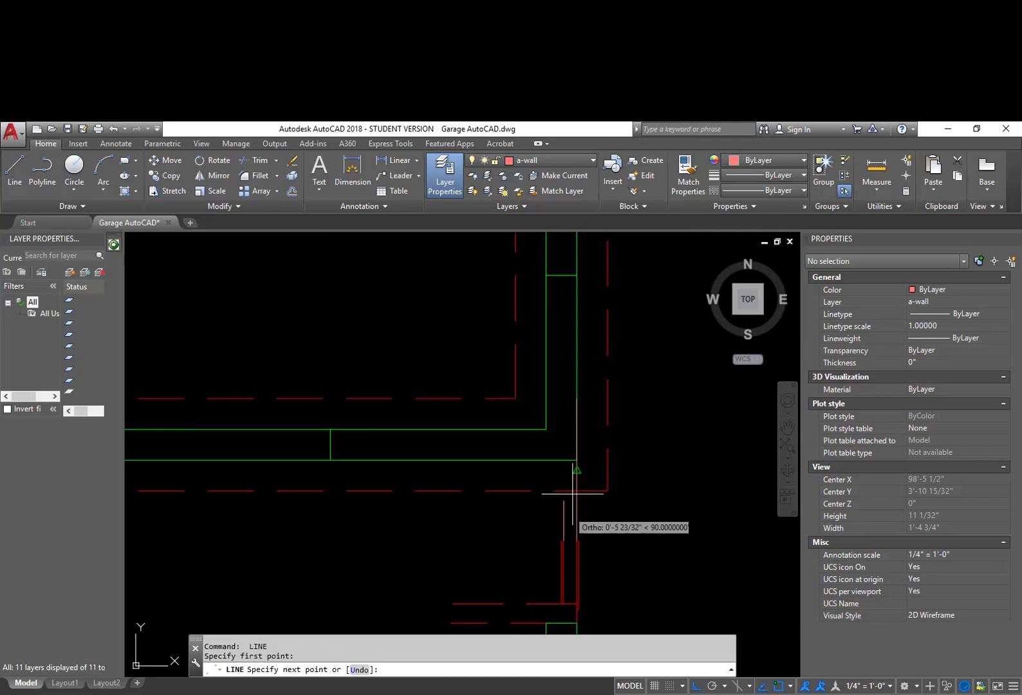
middle_drag(635, 319, 636, 433)
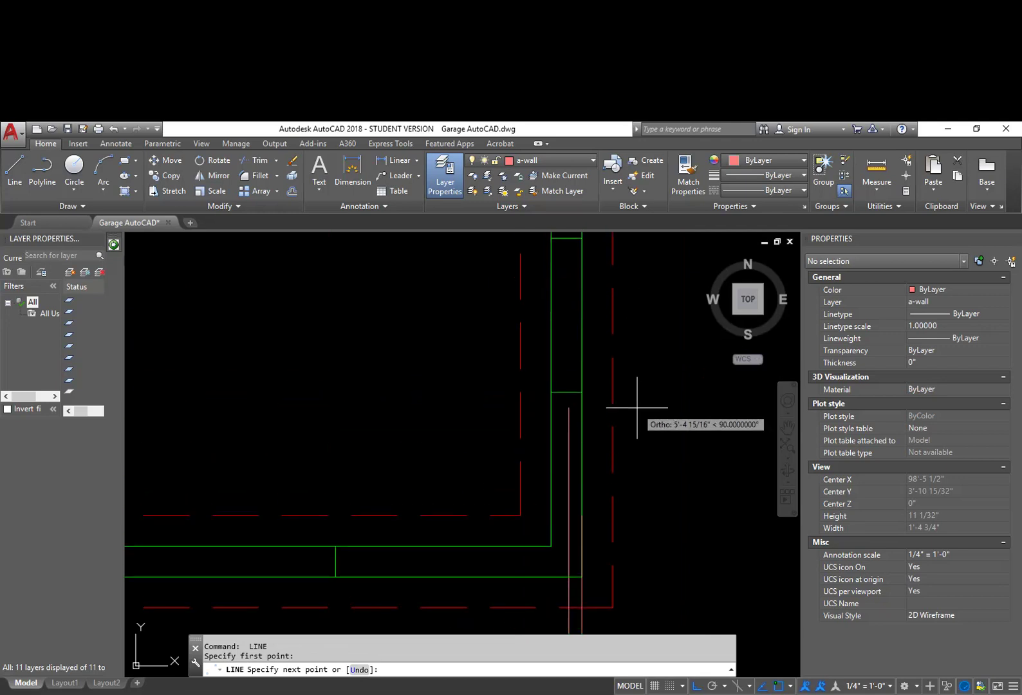
key(Escape)
Erase the vertical projection lines drawn from the framing up through the foundation plan.
middle_drag(600, 549, 595, 498)
text(e)
key(Return)
click(587, 521)
key(Return)
Place vertical construction lines through the tops of the outer pair's inner framing line and the inner pair's right framing line.
text(xl)
key(Return)
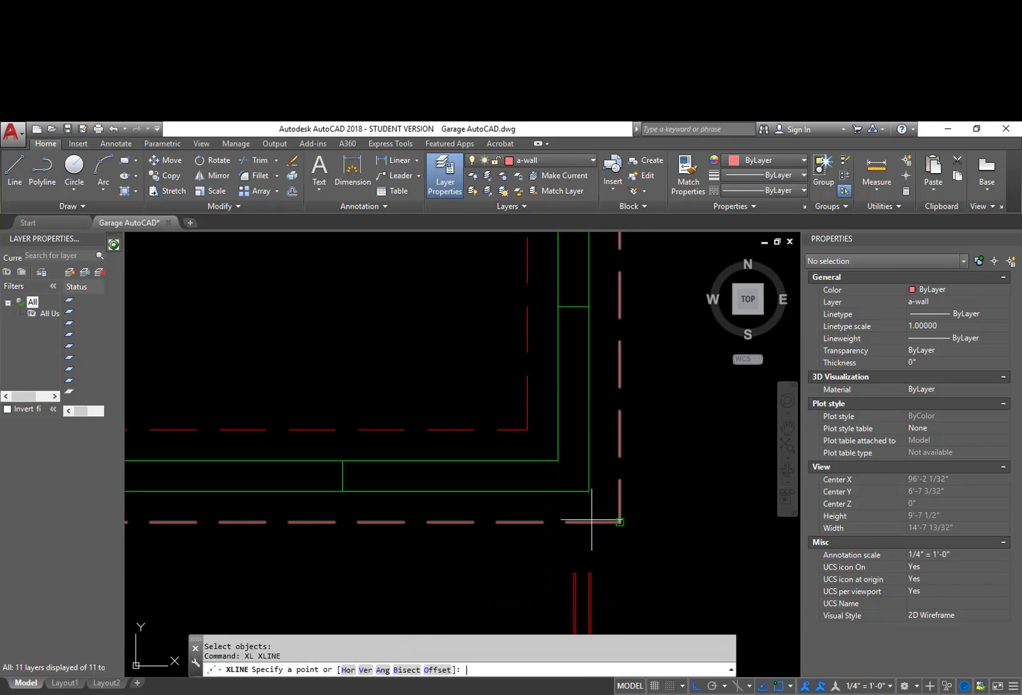
text(v)
key(Return)
scroll(592, 553, up, 4)
middle_drag(593, 561, 589, 313)
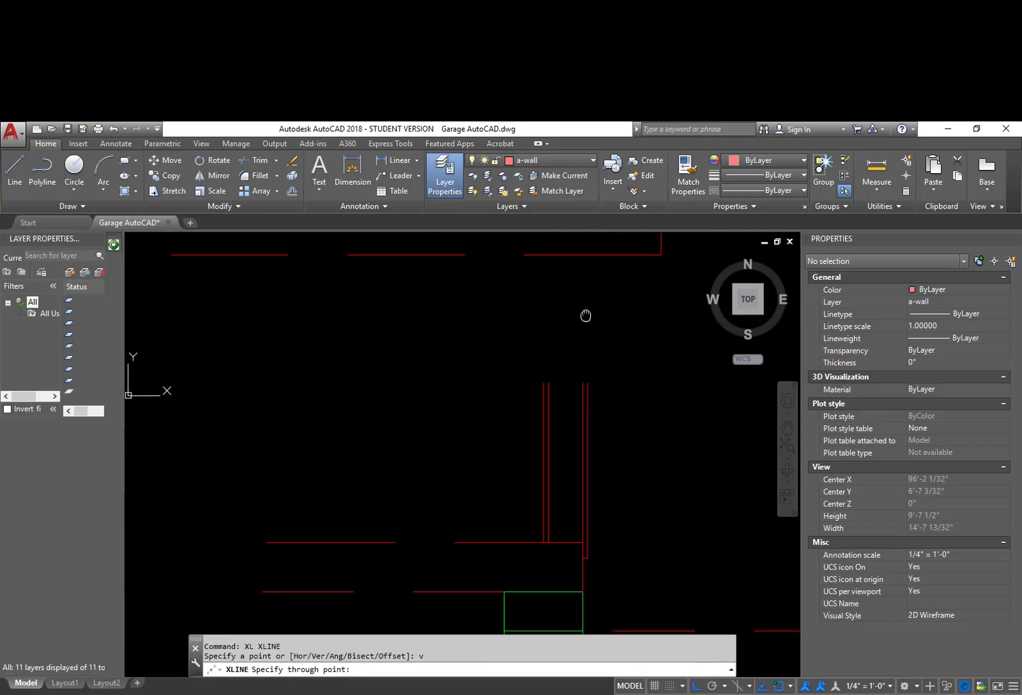
scroll(576, 384, up, 5)
click(597, 377)
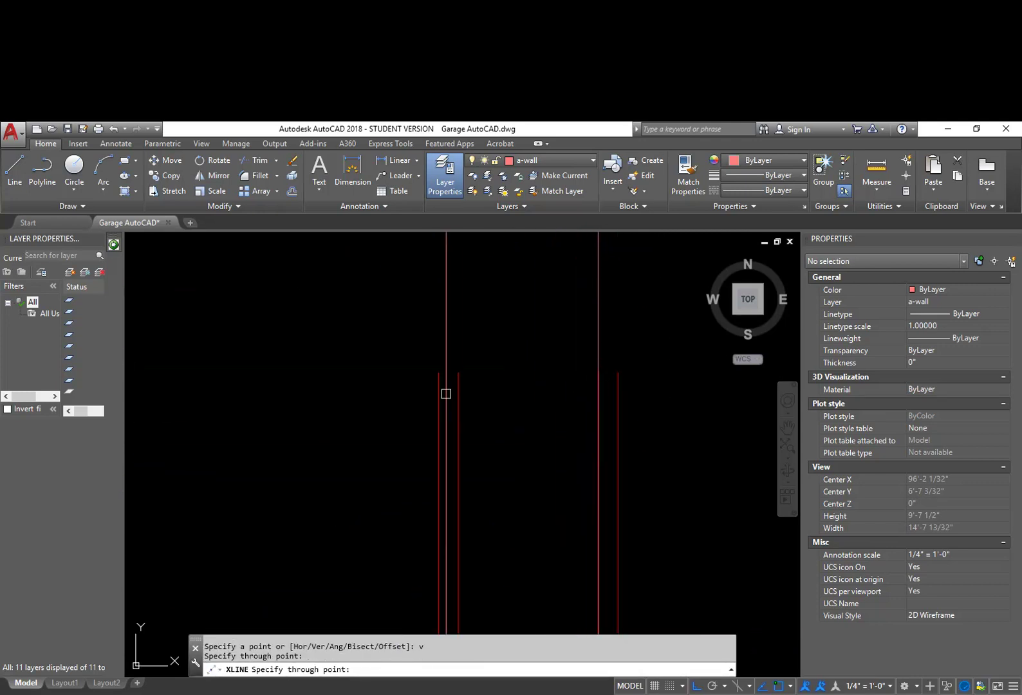
click(461, 375)
key(Return)
Move the wall and footing section straight down, farther below the foundation plan, leaving the vertical construction lines in place.
scroll(582, 337, down, 2)
mouse_move(582, 338)
middle_down()
mouse_move(576, 432)
mouse_move(600, 528)
mouse_move(591, 440)
mouse_move(587, 496)
middle_up()
scroll(577, 432, down, 3)
scroll(542, 350, up, 4)
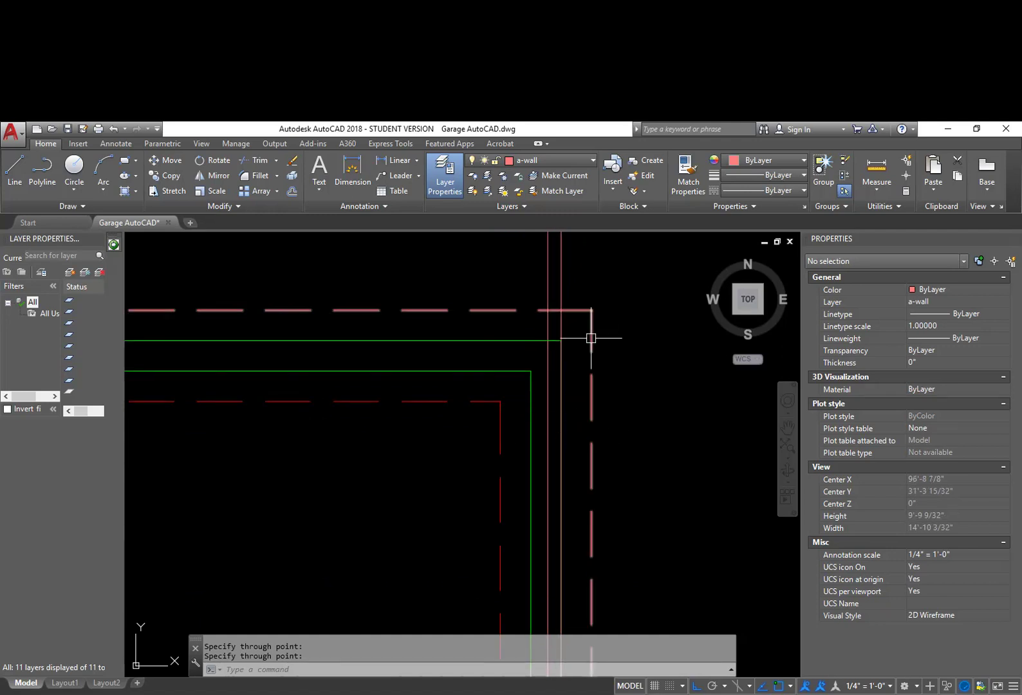
scroll(611, 440, down, 4)
scroll(612, 442, down, 3)
middle_drag(641, 397, 636, 463)
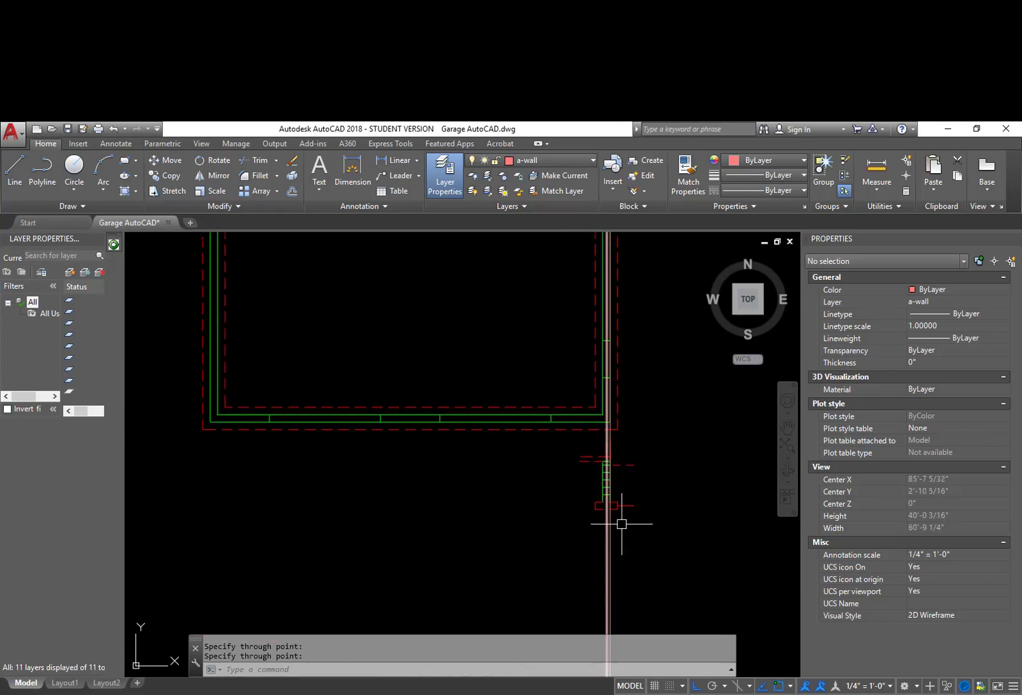
text(m)
key(Return)
click(570, 528)
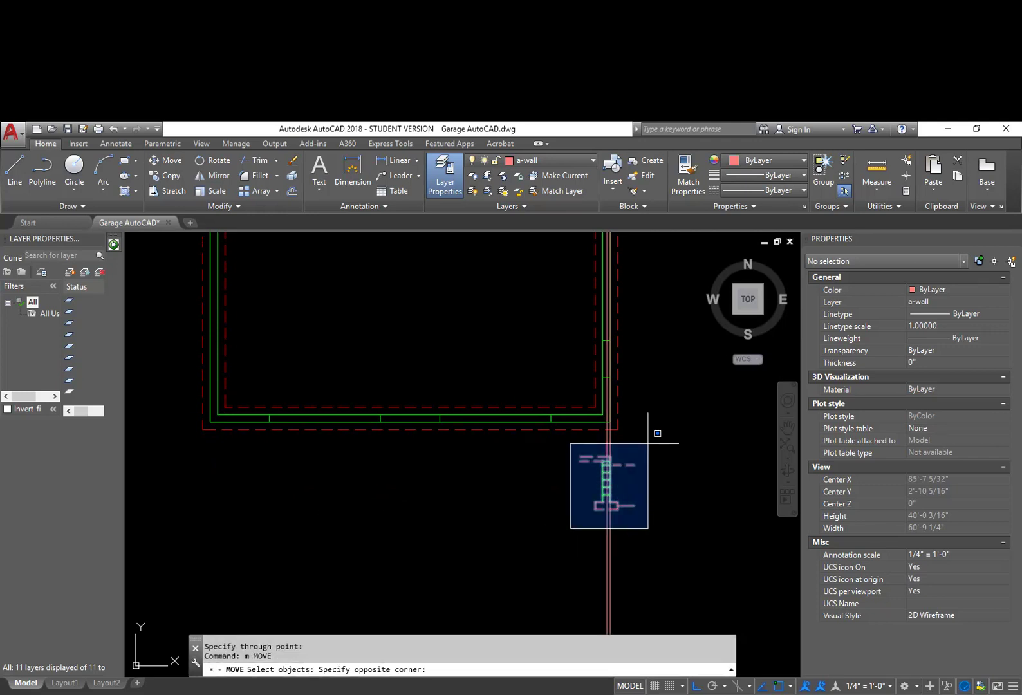
click(651, 436)
key(Return)
click(657, 440)
click(673, 490)
key(Escape)
Copy the wall section together with its two vertical construction lines to the open space right of the foundation plan.
scroll(603, 417, up, 2)
scroll(621, 393, up, 3)
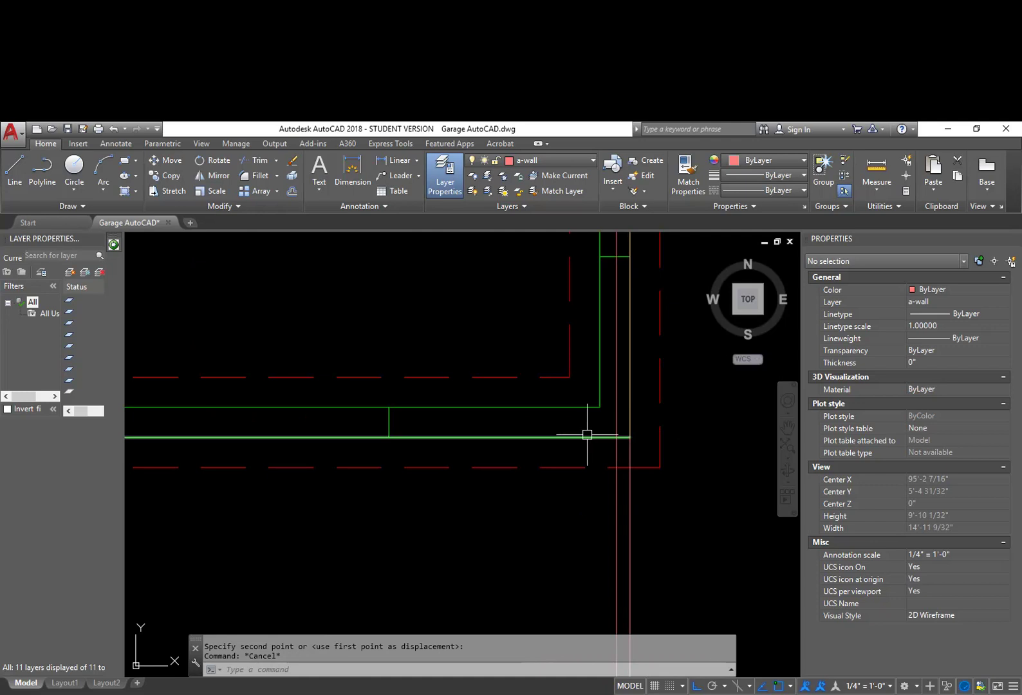
scroll(591, 440, down, 3)
middle_drag(577, 403, 571, 327)
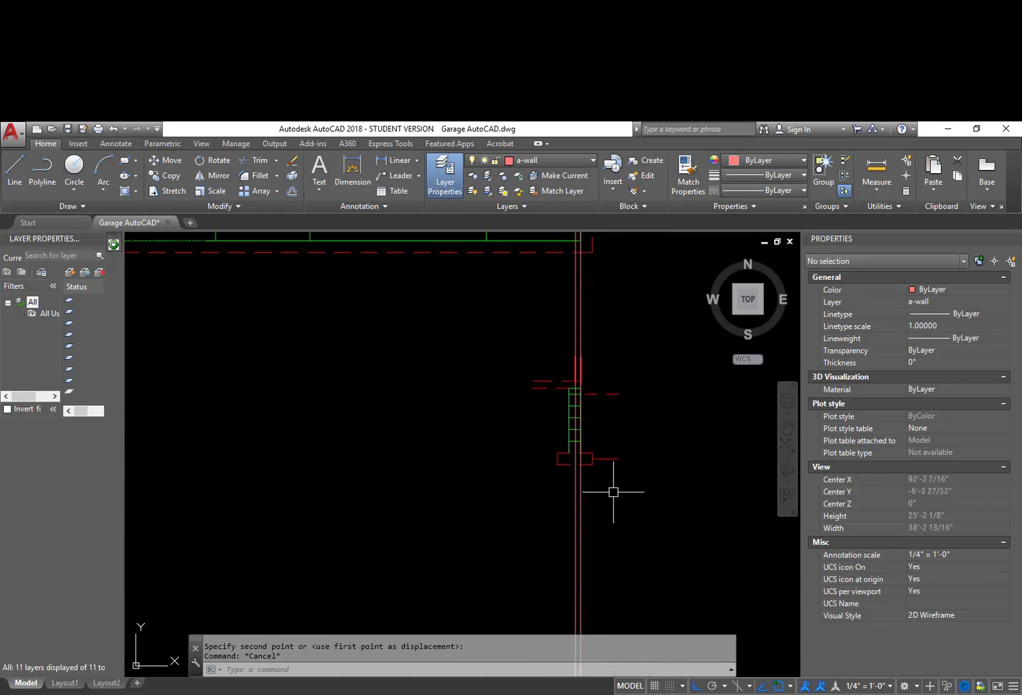
text(cp)
key(Return)
click(644, 495)
click(511, 359)
key(Return)
click(593, 393)
scroll(631, 376, down, 5)
middle_drag(654, 372, 418, 508)
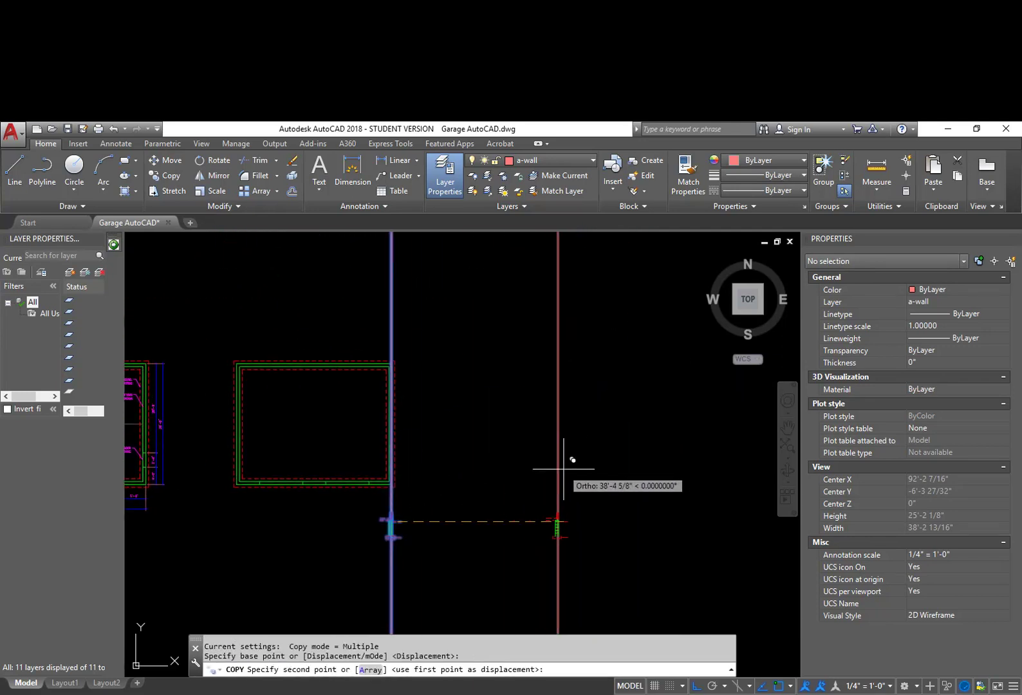
key(F8)
click(558, 384)
key(Escape)
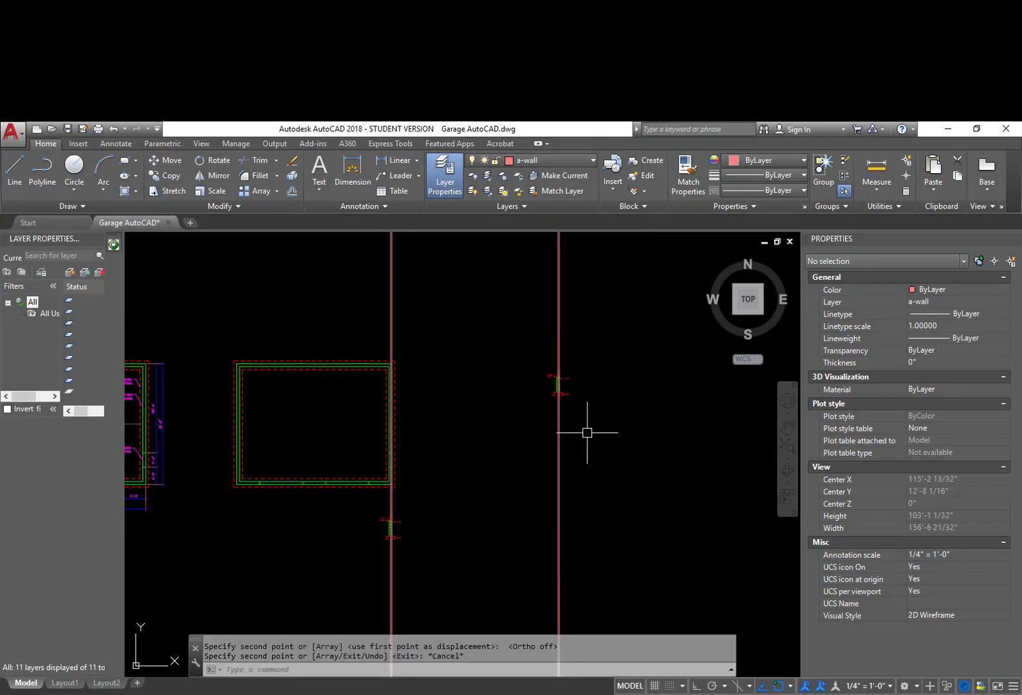
Rotate the copied section and its construction lines 90 degrees so that the construction lines run horizontally.
text(ro)
key(Return)
click(616, 538)
click(506, 338)
key(Return)
click(525, 394)
key(F8)
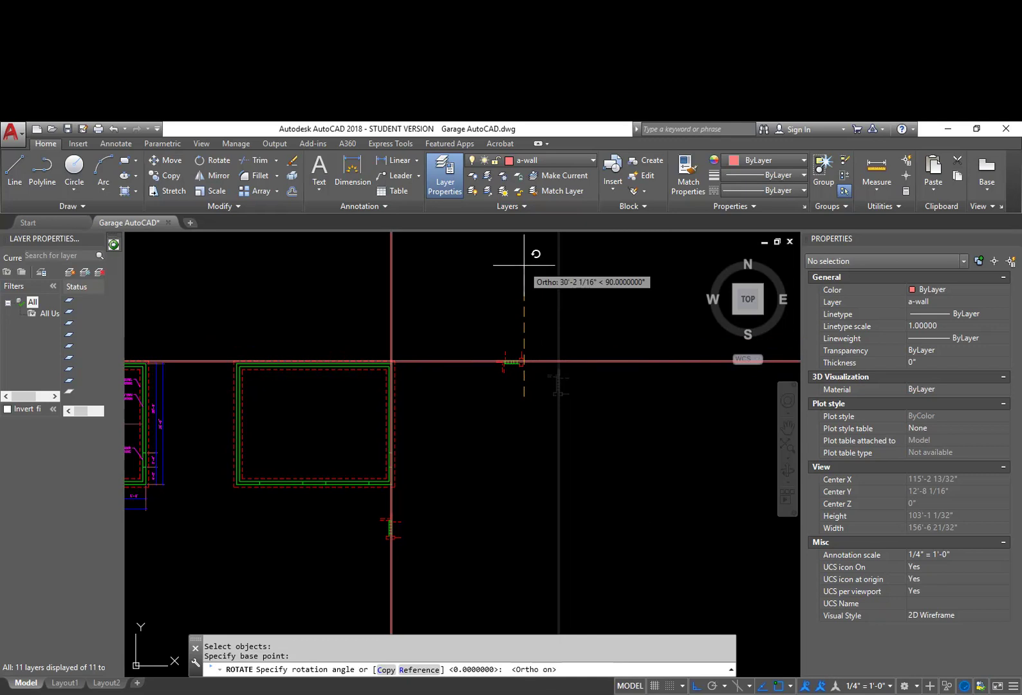
click(524, 257)
Move the rotated section and construction lines from the foundation wall's outer edge onto the plan's upper-right outer wall corner.
scroll(498, 355, up, 4)
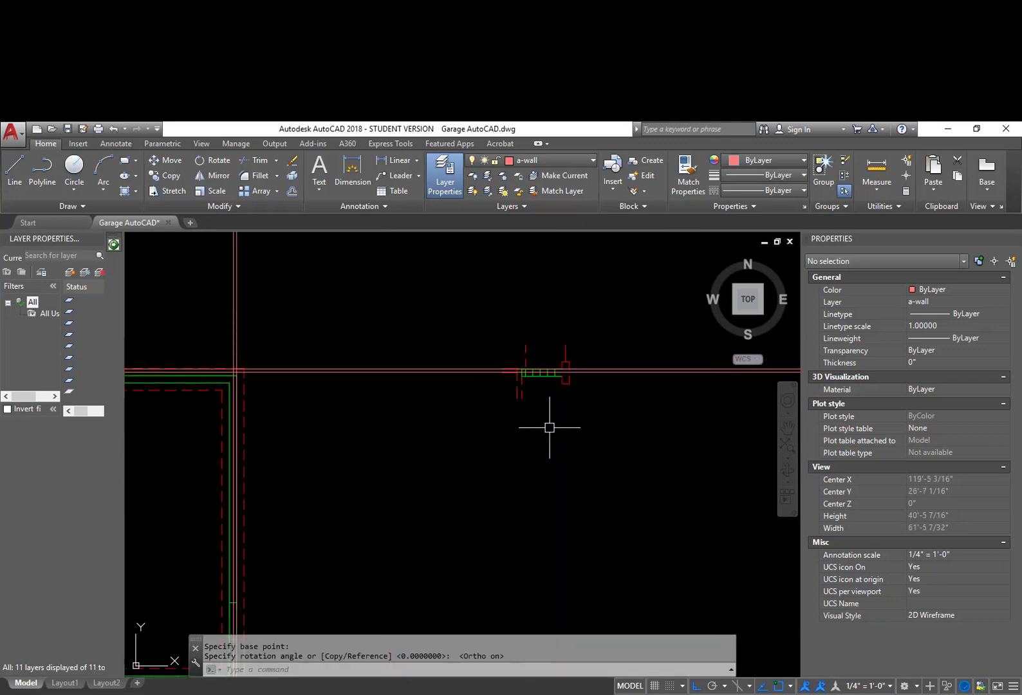
text(m)
key(Return)
click(468, 306)
key(Return)
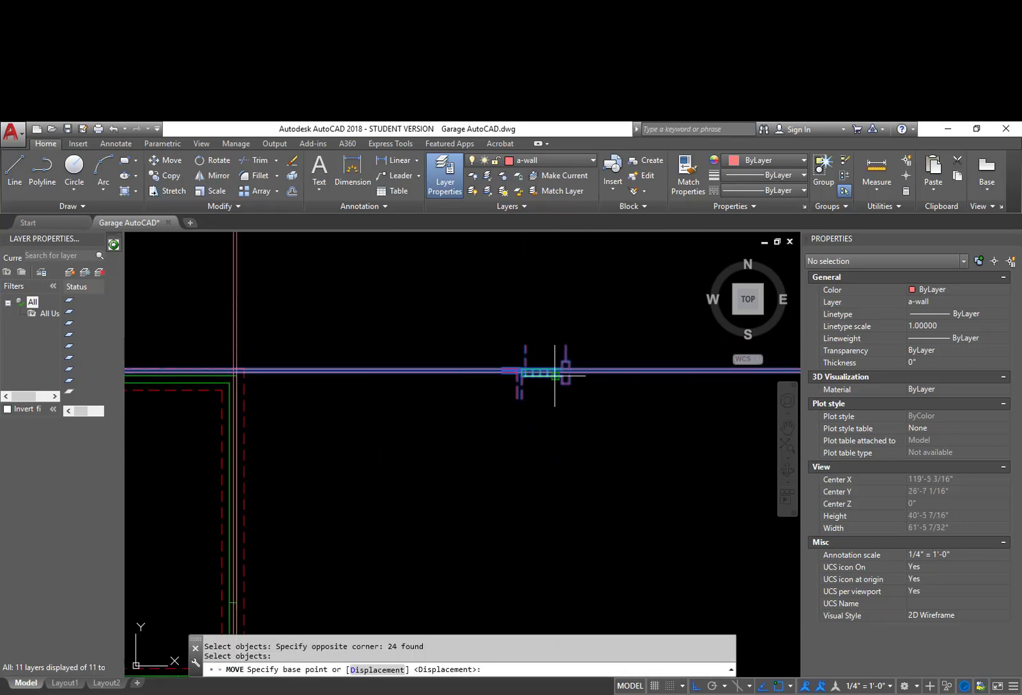
scroll(538, 328, up, 10)
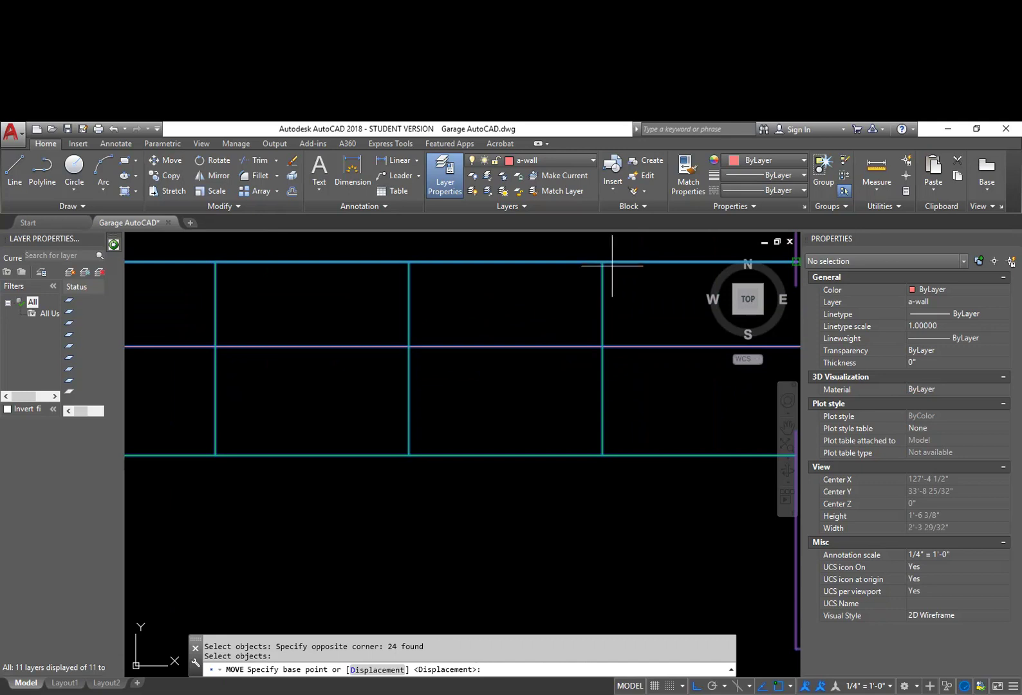
click(602, 261)
scroll(463, 365, down, 5)
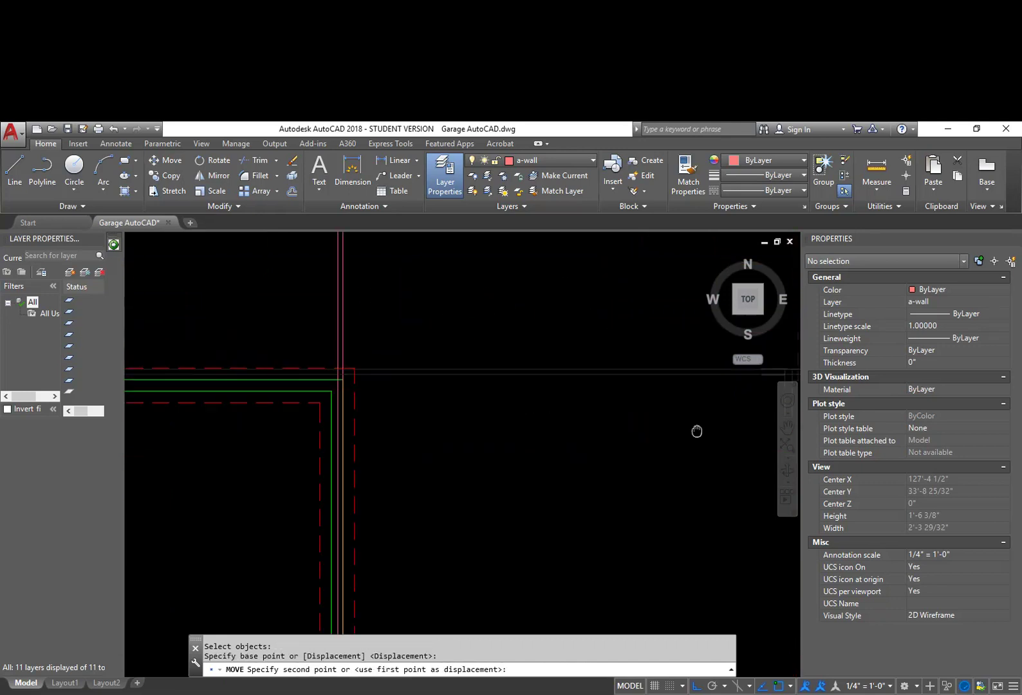
scroll(540, 312, up, 8)
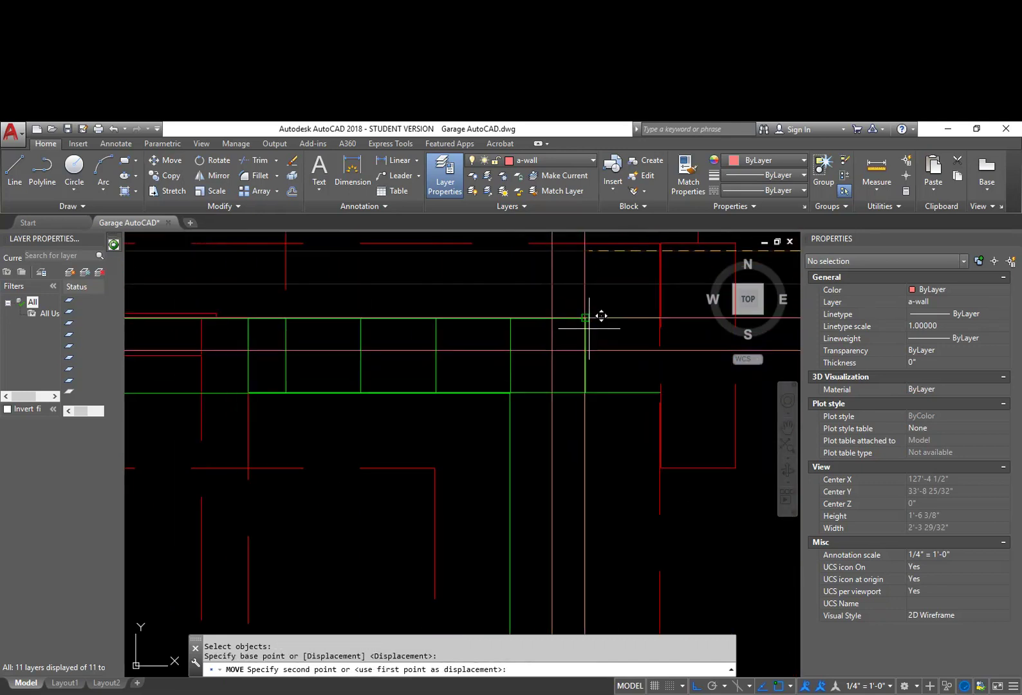
click(588, 322)
Move the same section and construction lines horizontally about 10 feet to the right, clear of the foundation plan.
scroll(648, 405, down, 8)
middle_drag(707, 444, 545, 442)
text(m)
key(Return)
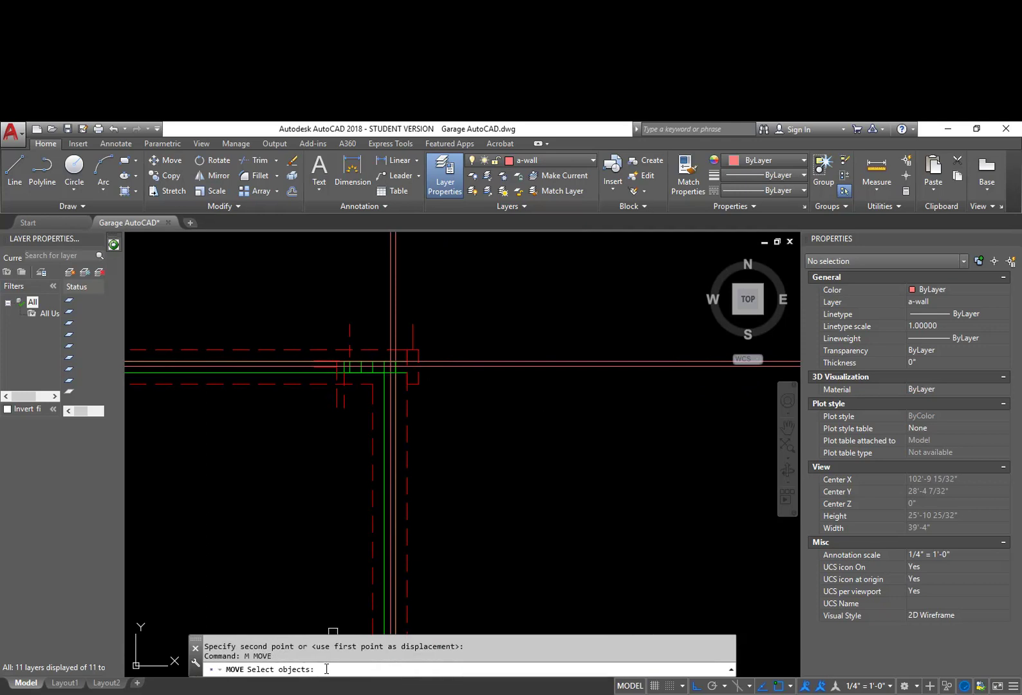
text(p)
key(Return)
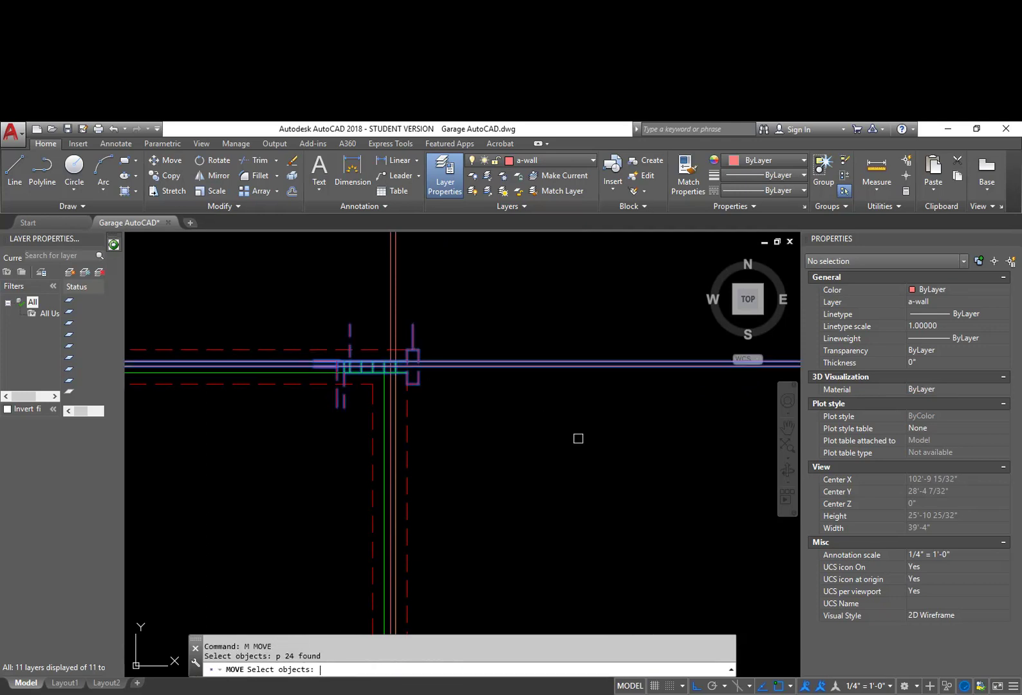
key(Return)
click(482, 446)
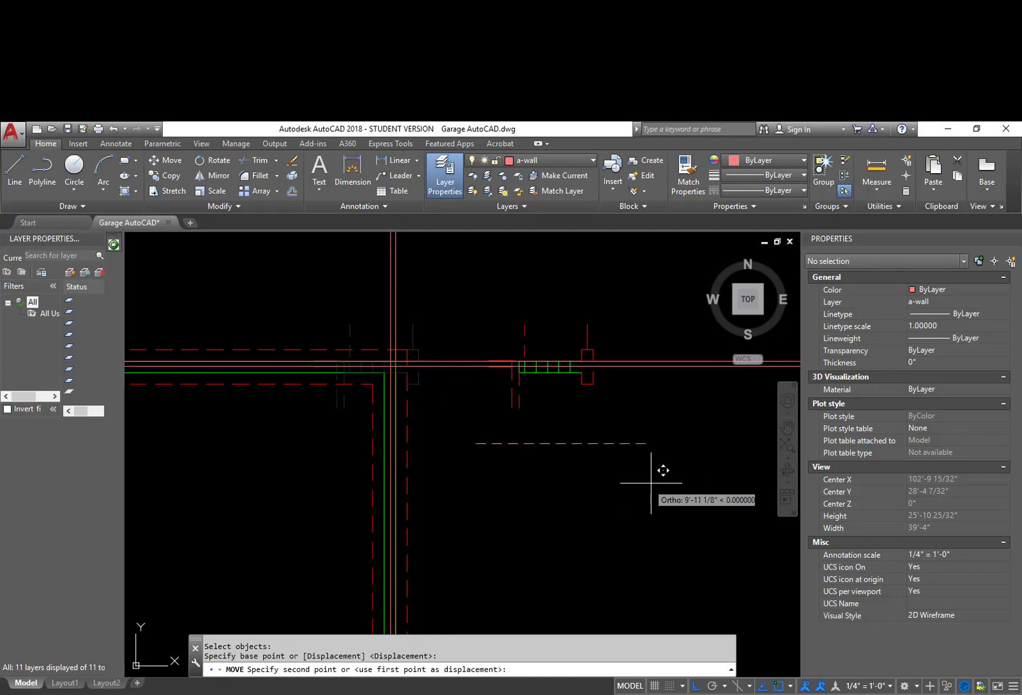
scroll(655, 482, down, 2)
key(Escape)
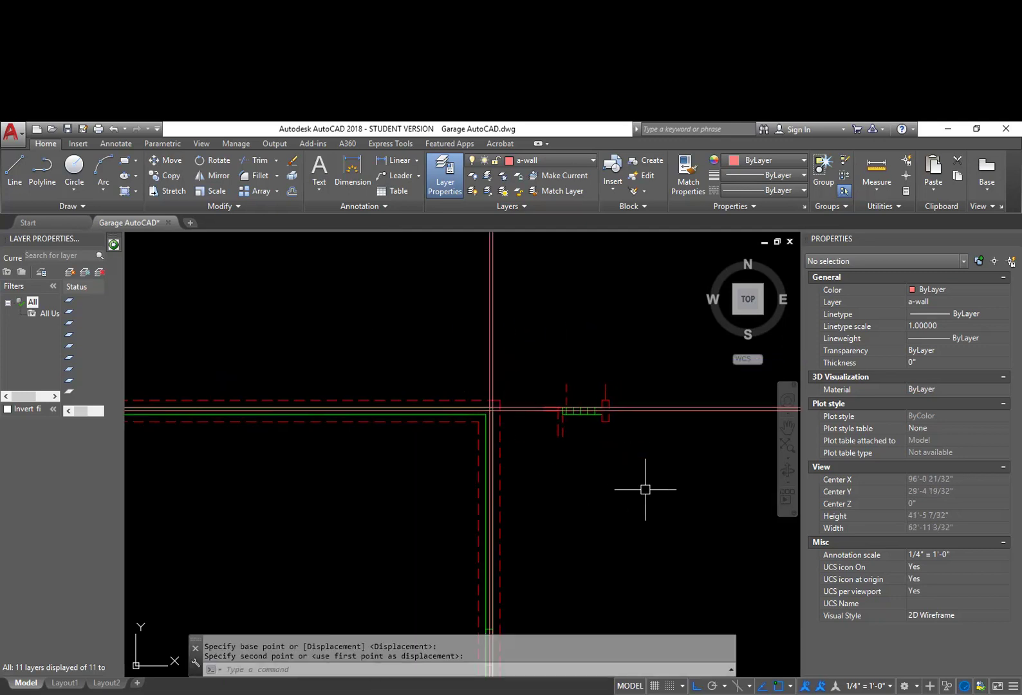
Copy the rotated section with its horizontal construction lines straight up into the open space above the foundation plan.
scroll(566, 466, down, 2)
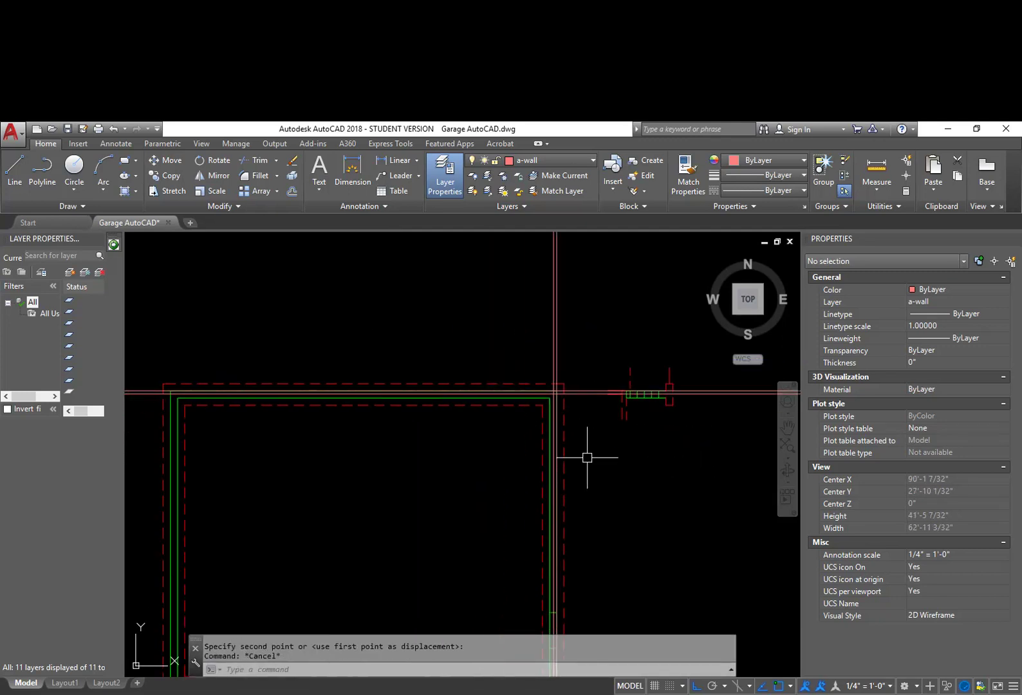
scroll(587, 457, down, 2)
text(c)
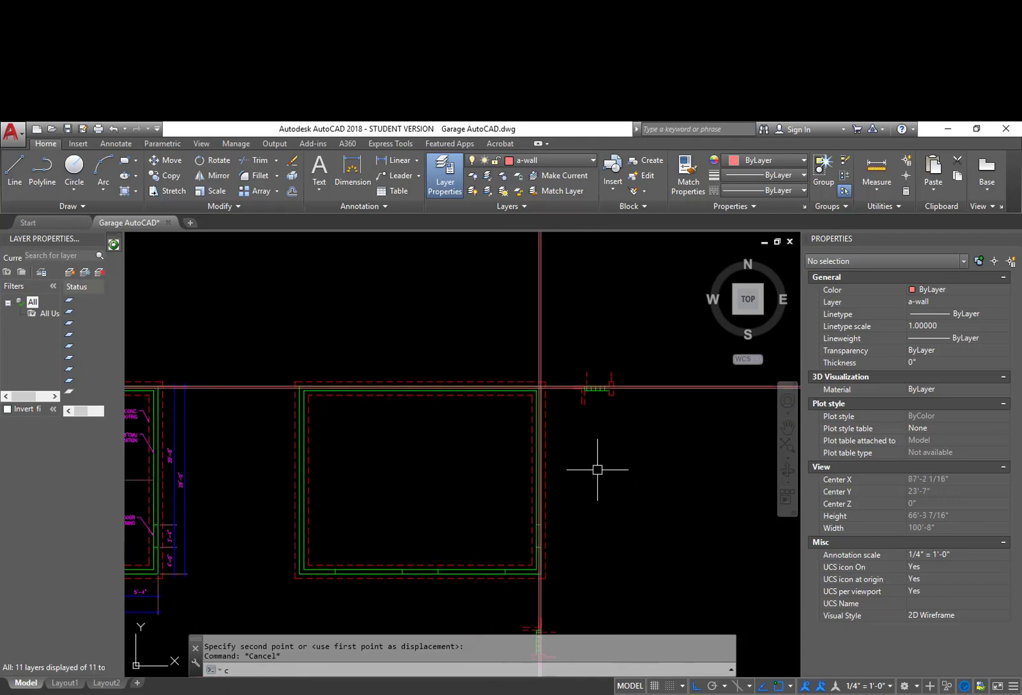
text(o)
key(Return)
click(641, 446)
click(574, 349)
key(Return)
click(614, 419)
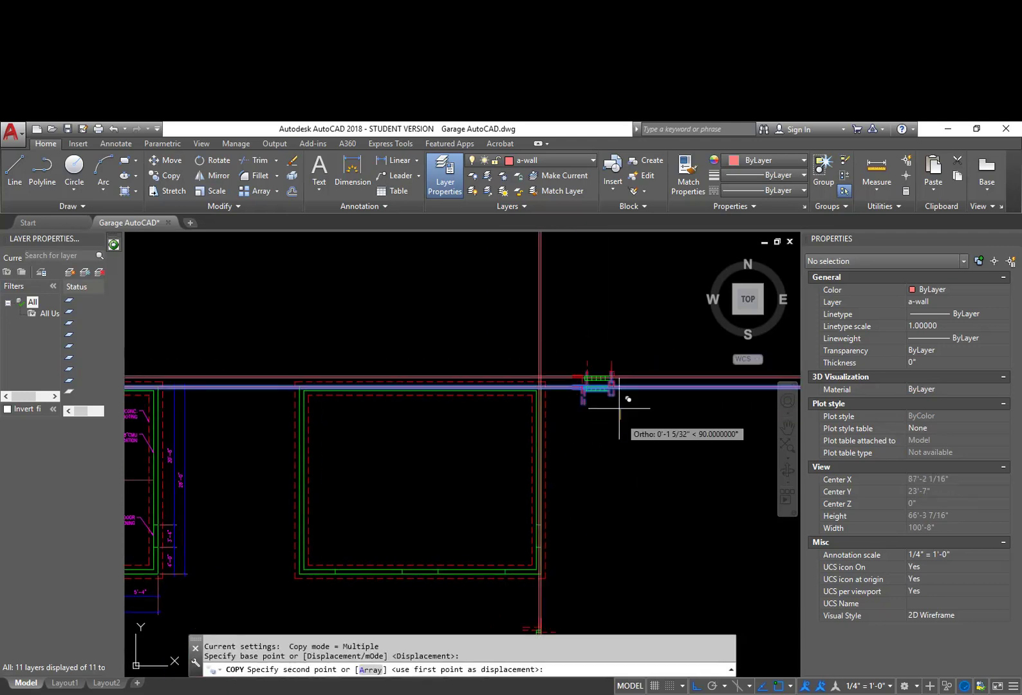
middle_drag(619, 407, 605, 598)
click(607, 479)
key(Escape)
Rotate the upper section copy and its construction lines another 90 degrees so that the construction lines run vertically.
text(ro)
key(Return)
click(627, 499)
click(565, 404)
key(Return)
click(589, 471)
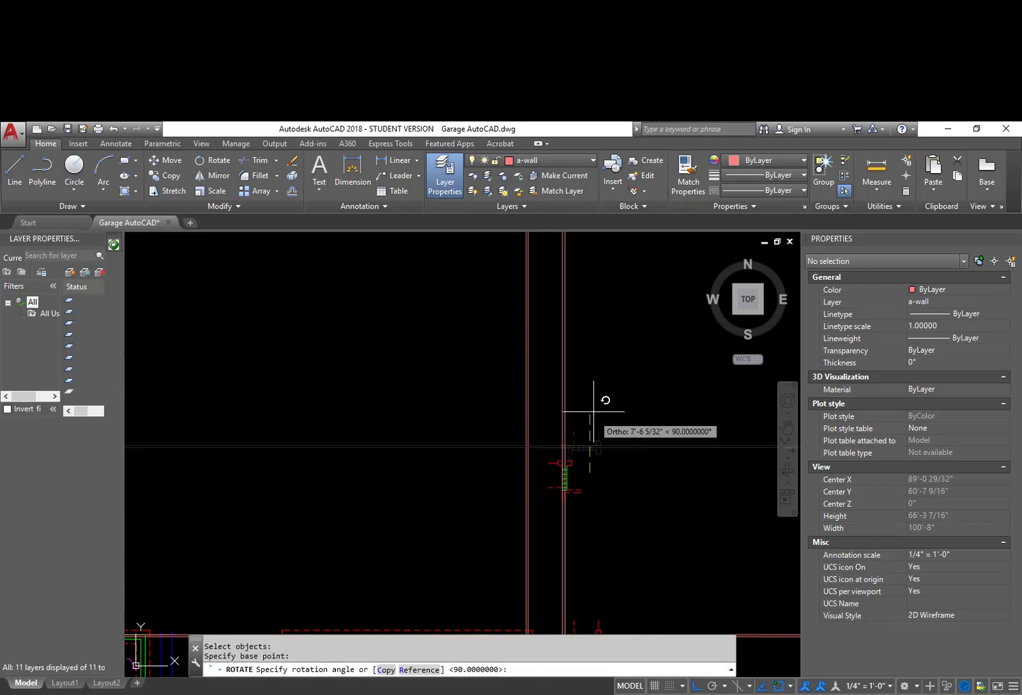
click(593, 411)
Move the twice-rotated section and its construction lines by the foundation wall's outer edge onto the plan's upper-left outer wall corner.
text(m)
key(Return)
text(p)
key(Return)
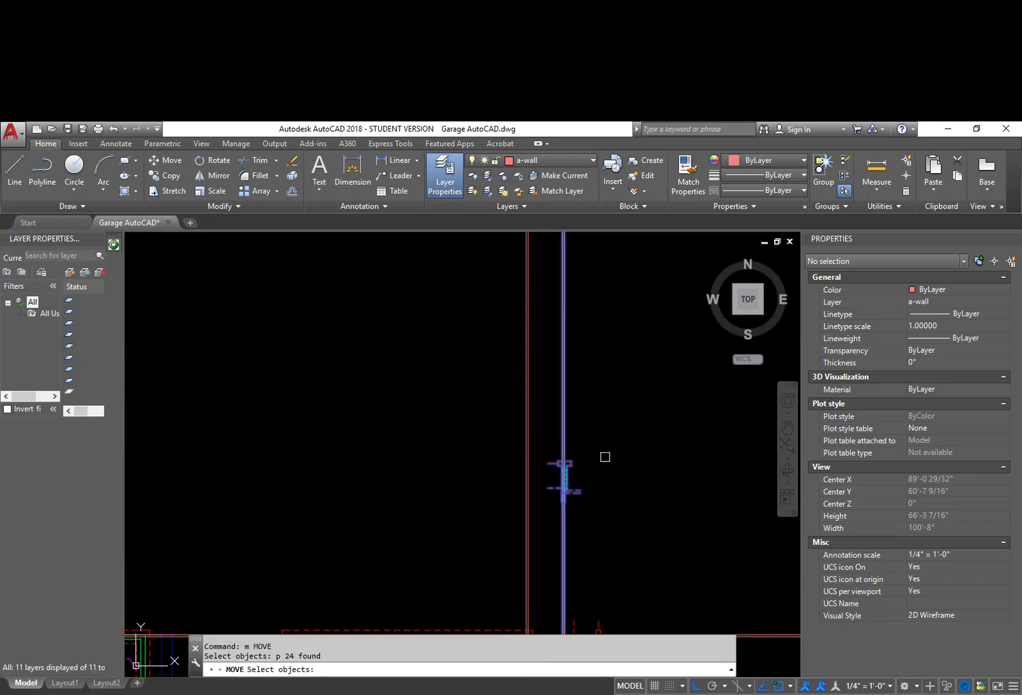
key(Return)
scroll(564, 500, up, 10)
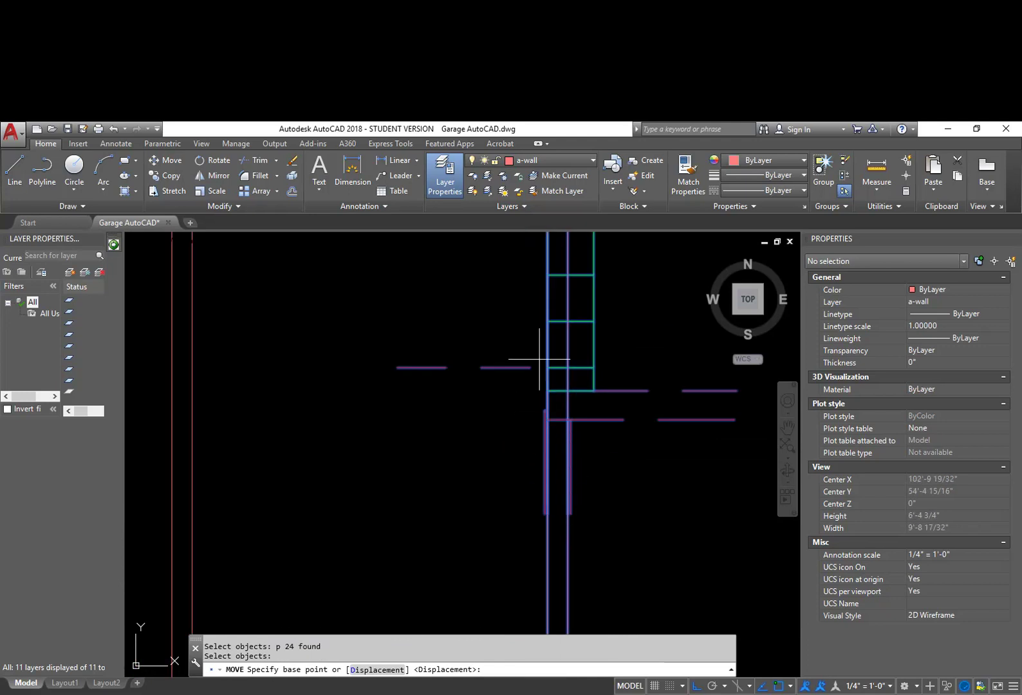
scroll(540, 359, up, 6)
click(564, 348)
scroll(456, 513, down, 8)
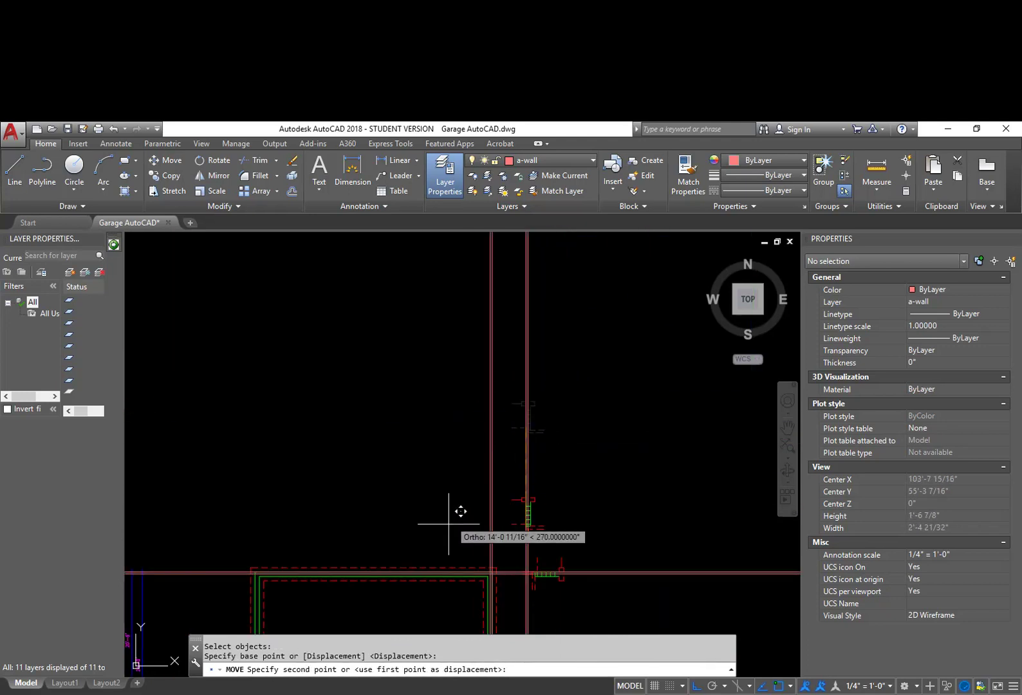
scroll(588, 341, up, 7)
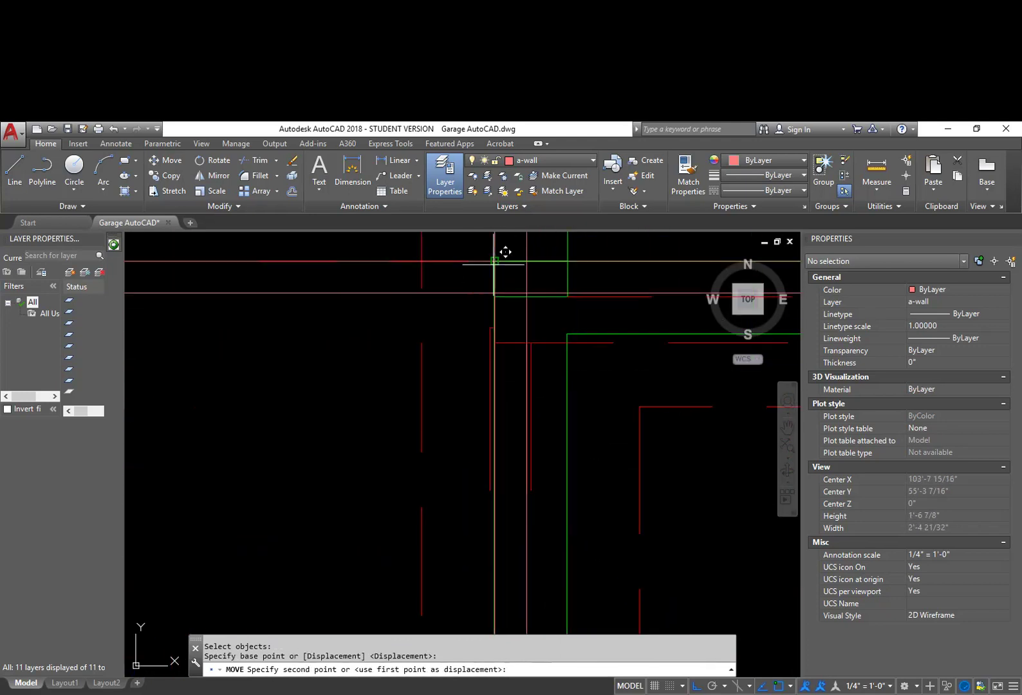
click(509, 257)
scroll(529, 299, down, 10)
middle_drag(572, 289, 542, 423)
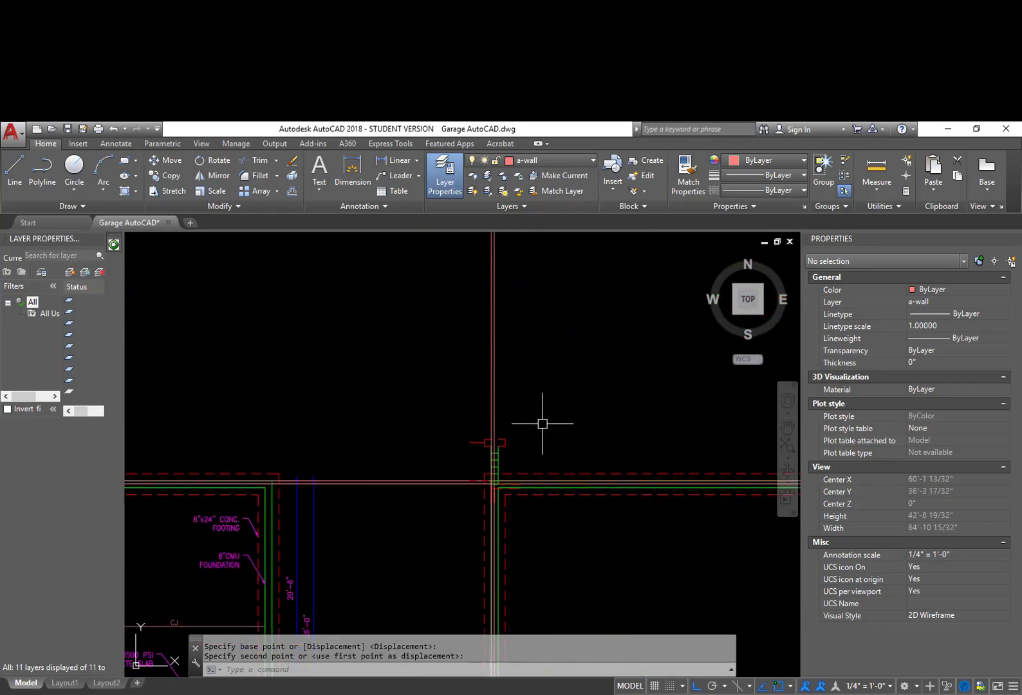
Move the previously selected section and its vertical construction lines straight up, clear of the foundation plan.
key(Return)
text(p)
key(Return)
key(Return)
click(555, 442)
click(577, 315)
key(Escape)
scroll(515, 515, up, 5)
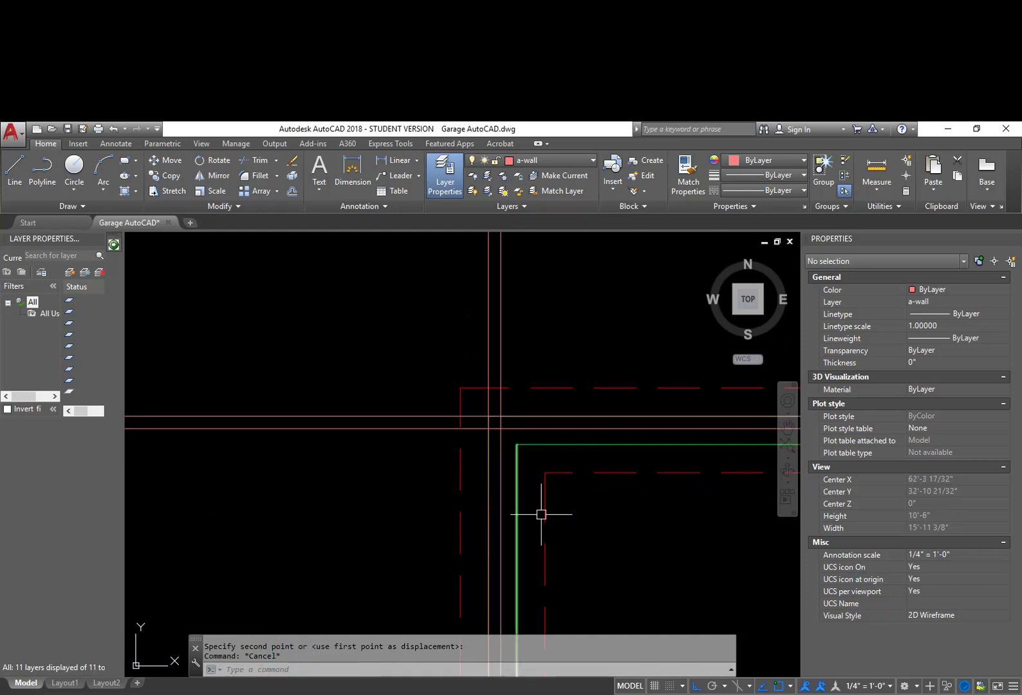
Mirror the section below the plan's lower-right corner and its vertical construction lines about the bottom wall's midpoint, keeping the source objects.
scroll(568, 524, down, 10)
scroll(594, 449, up, 3)
mouse_move(595, 415)
middle_down()
mouse_move(572, 447)
mouse_move(579, 465)
middle_up()
text(mi)
key(Return)
click(564, 422)
key(Return)
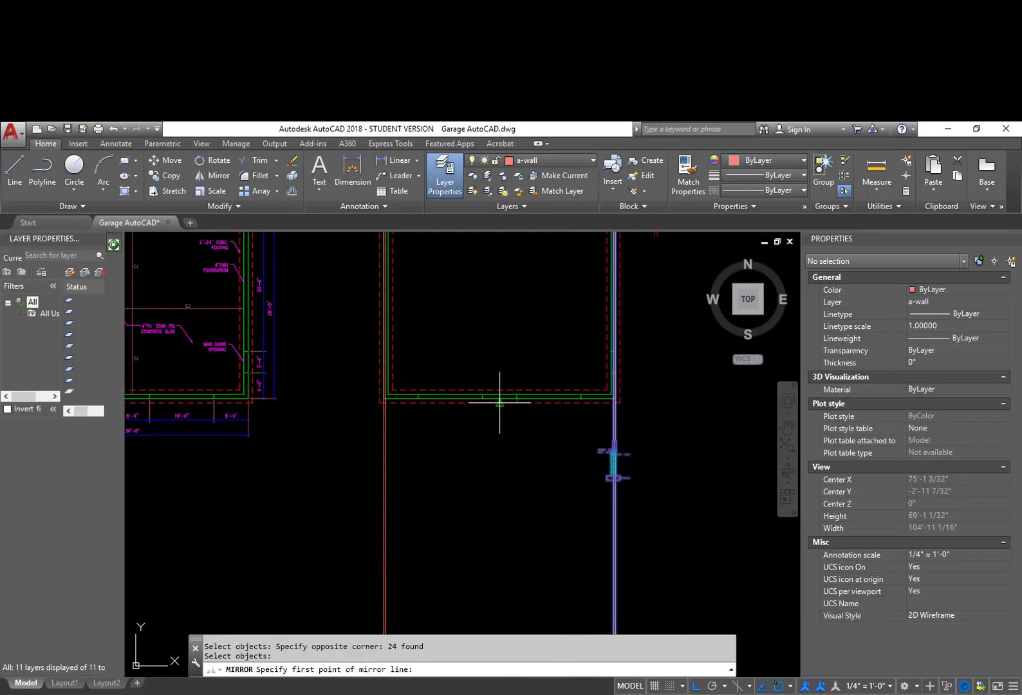
click(500, 540)
key(Return)
scroll(490, 514, up, 8)
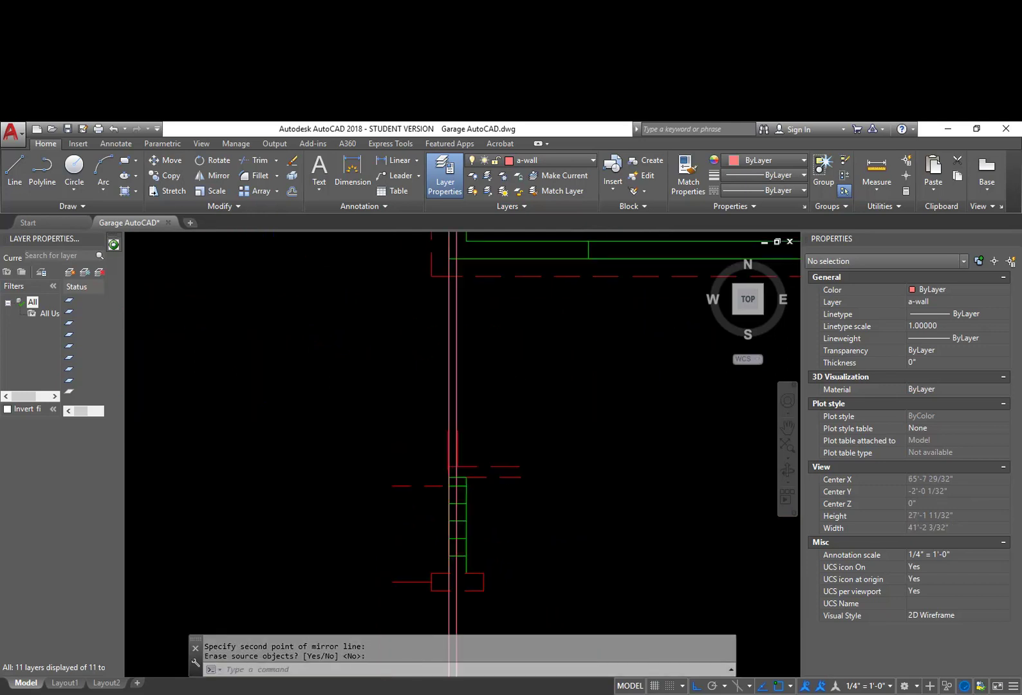
scroll(499, 357, up, 6)
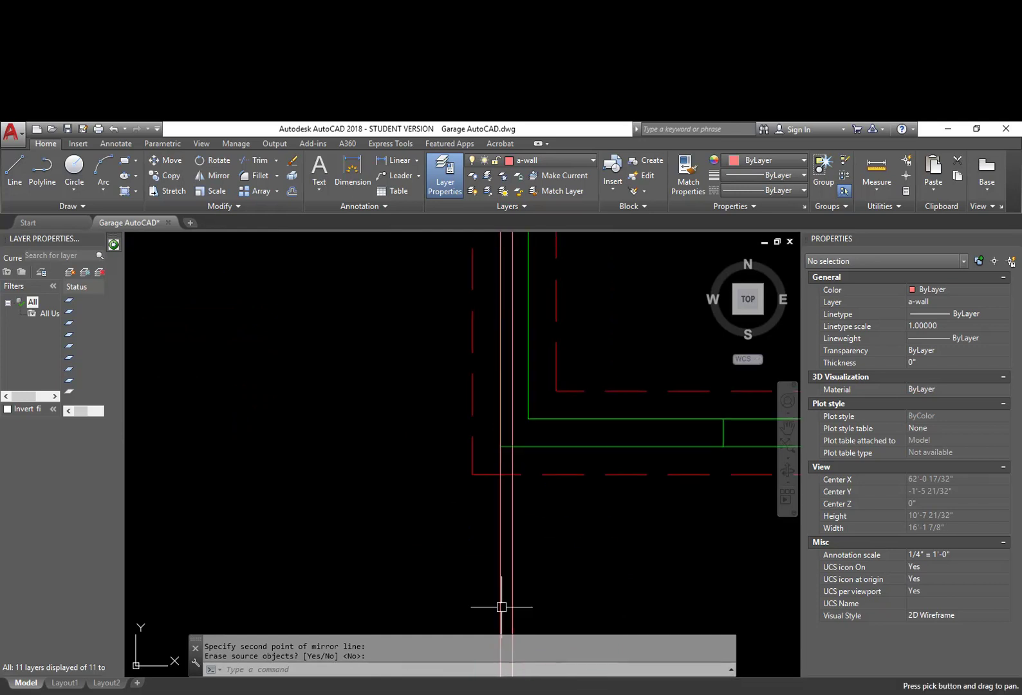
scroll(505, 448, down, 7)
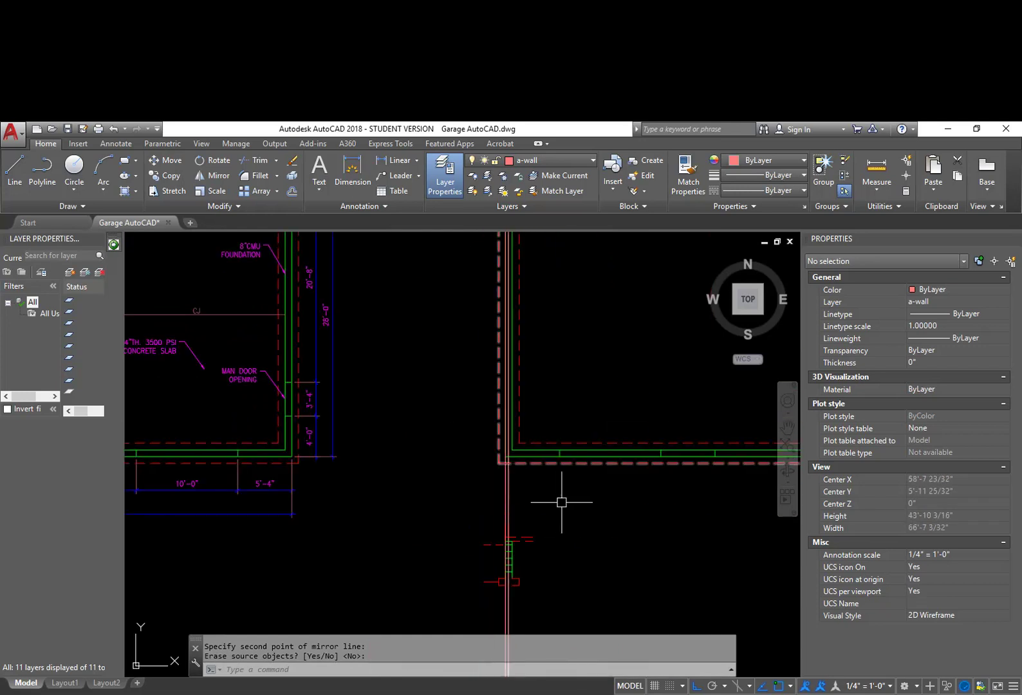
scroll(597, 493, down, 8)
Mirror the section right of the plan's upper corner and its horizontal construction lines about the right wall's midpoint, keeping the source objects.
mouse_move(646, 502)
middle_down()
mouse_move(700, 529)
mouse_move(554, 524)
middle_up()
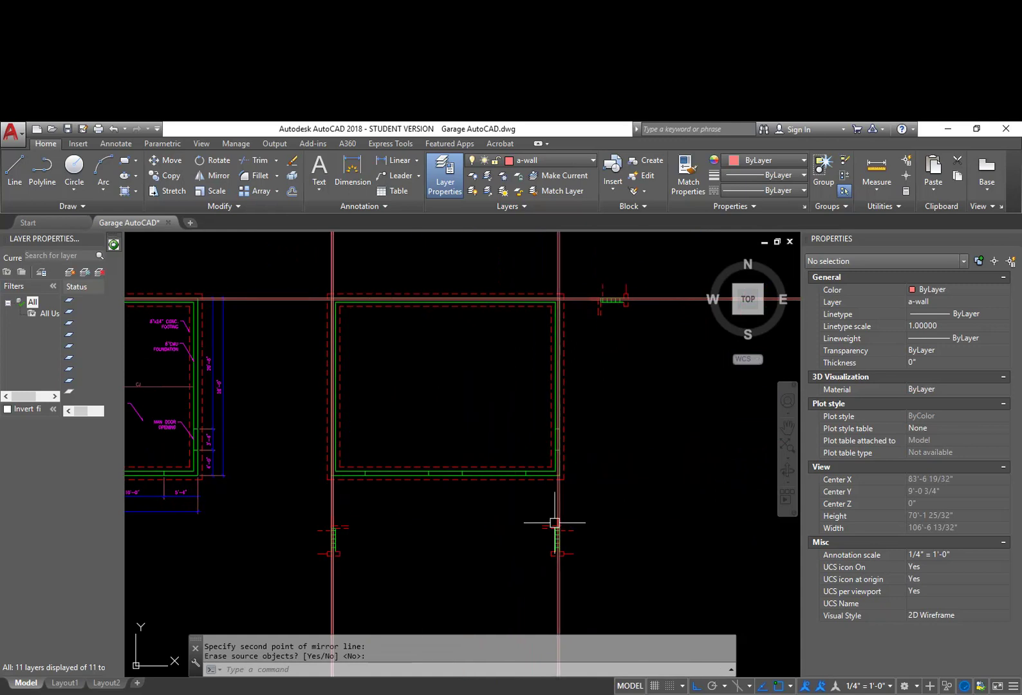
middle_drag(579, 393, 442, 486)
text(mi)
key(Return)
click(510, 441)
click(410, 358)
key(Return)
scroll(399, 484, up, 5)
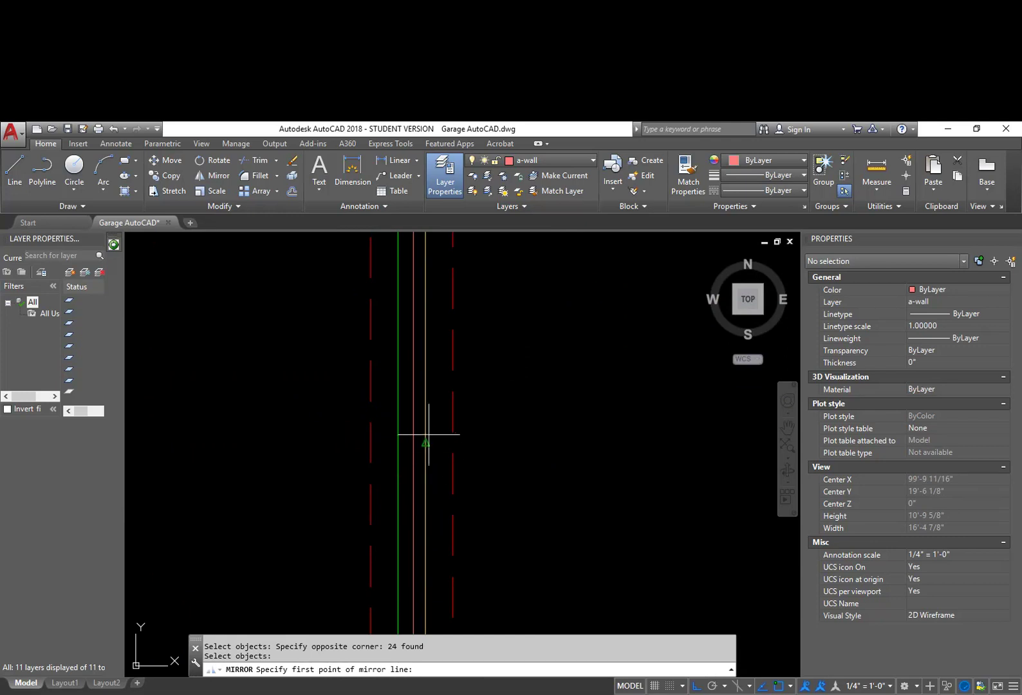
click(452, 418)
scroll(490, 497, down, 5)
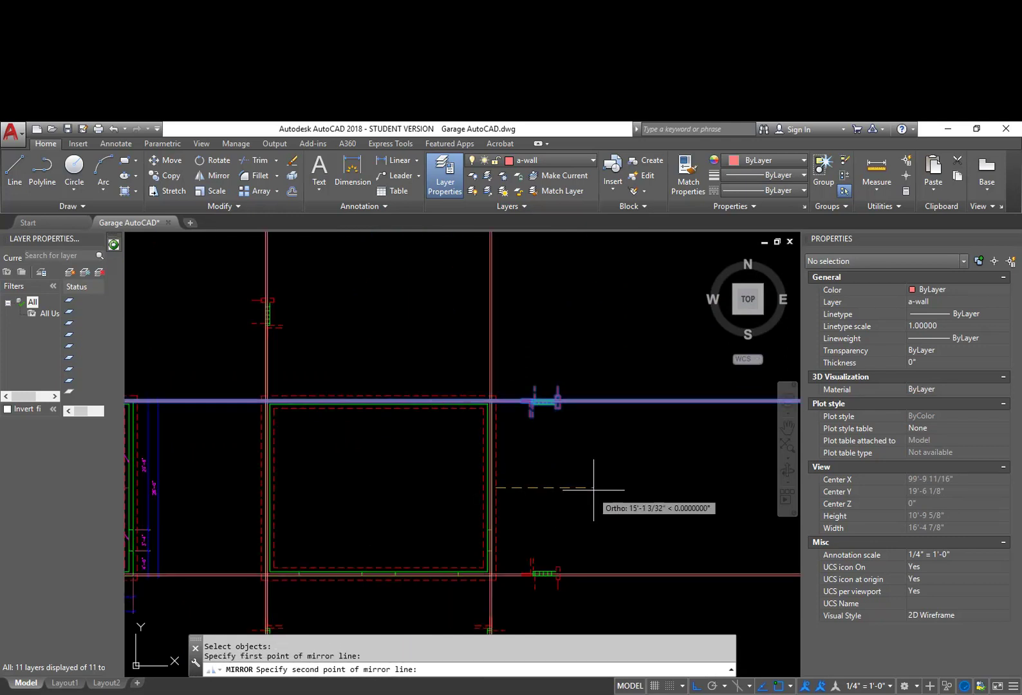
click(620, 488)
scroll(497, 561, up, 5)
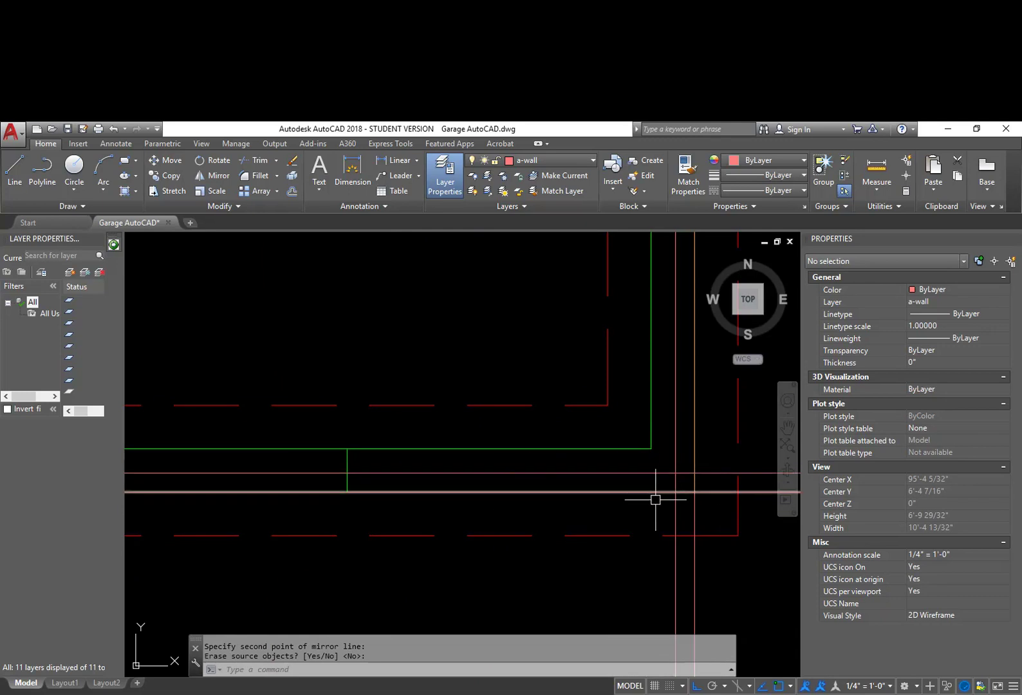
scroll(662, 500, down, 8)
scroll(644, 499, down, 3)
mouse_move(641, 497)
middle_down()
mouse_move(593, 531)
mouse_move(500, 543)
middle_up()
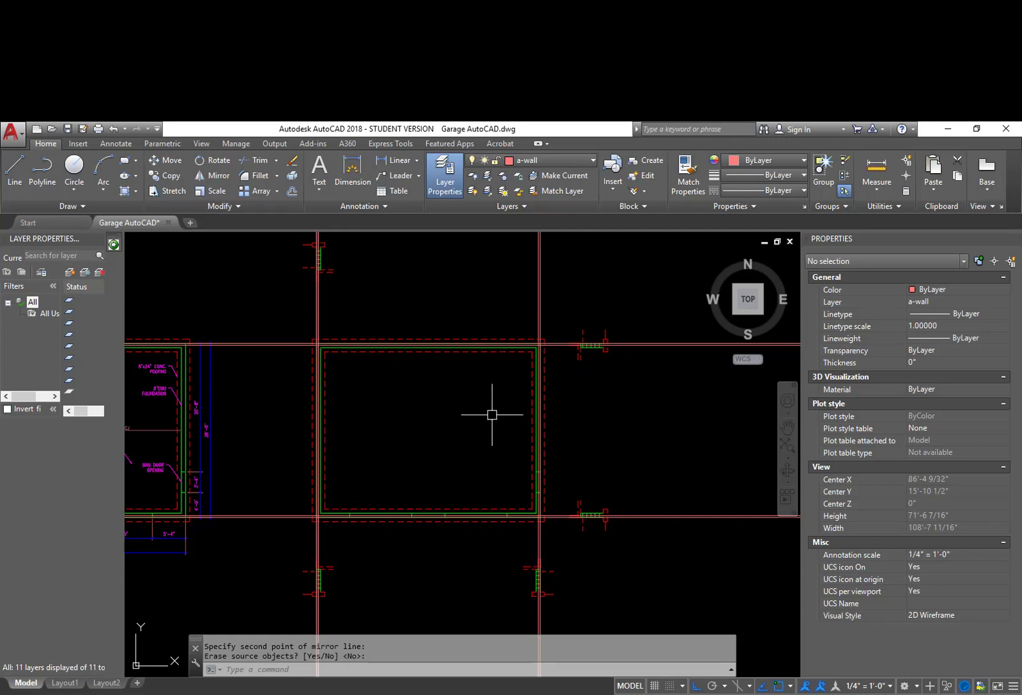
text(layis)
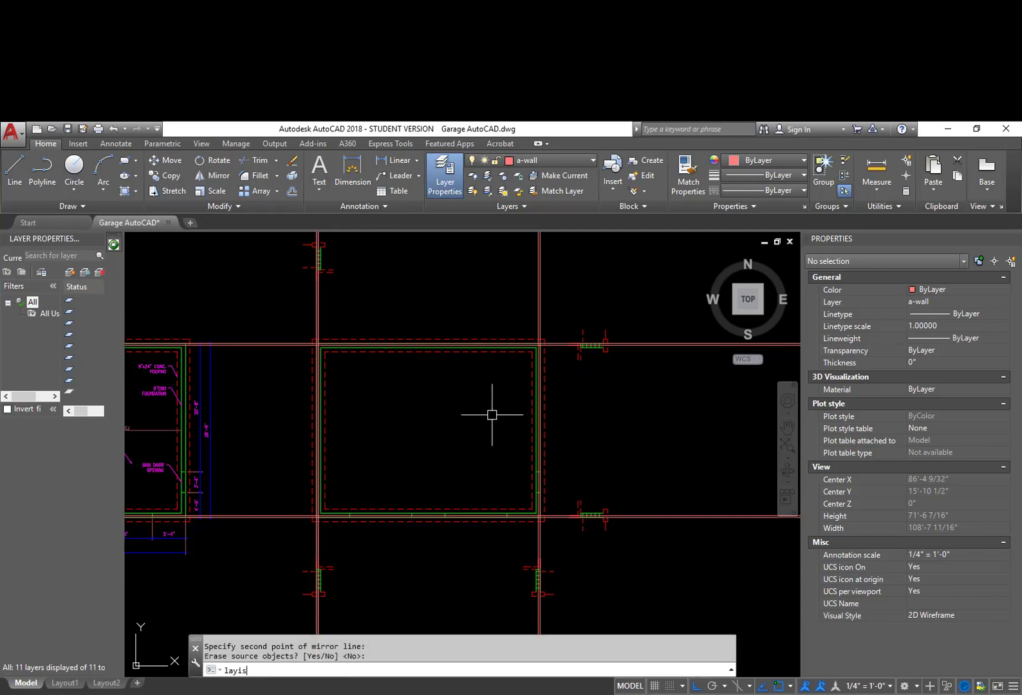
key(Return)
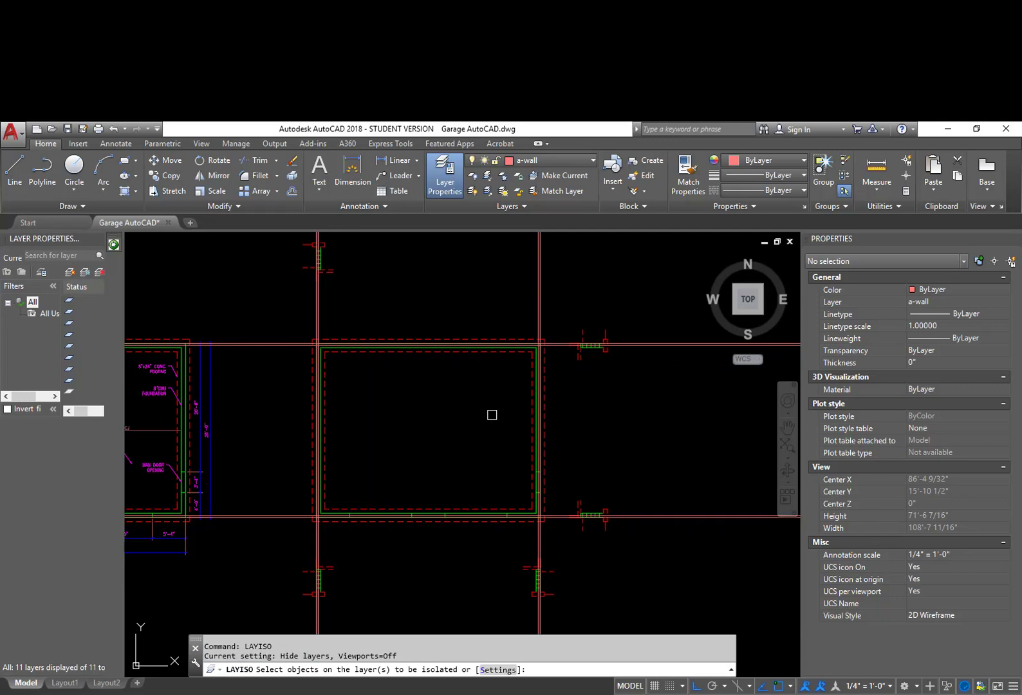
click(531, 371)
click(545, 386)
scroll(534, 360, up, 4)
scroll(536, 350, up, 4)
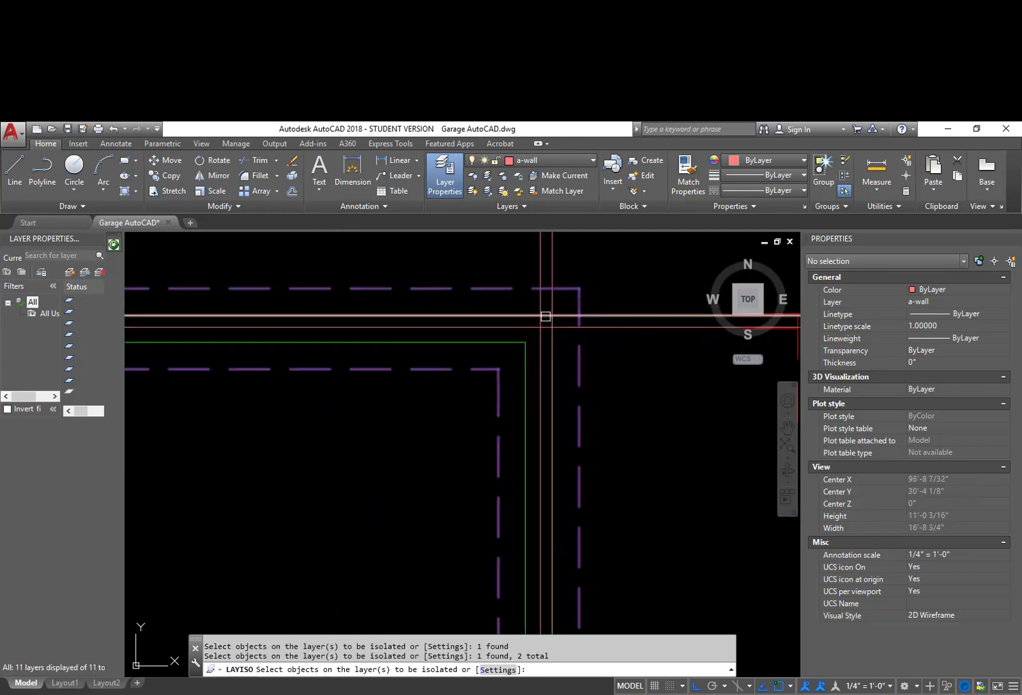
key(Escape)
Isolate the a-wall layer by picking one of the wall construction lines.
key(Return)
click(545, 341)
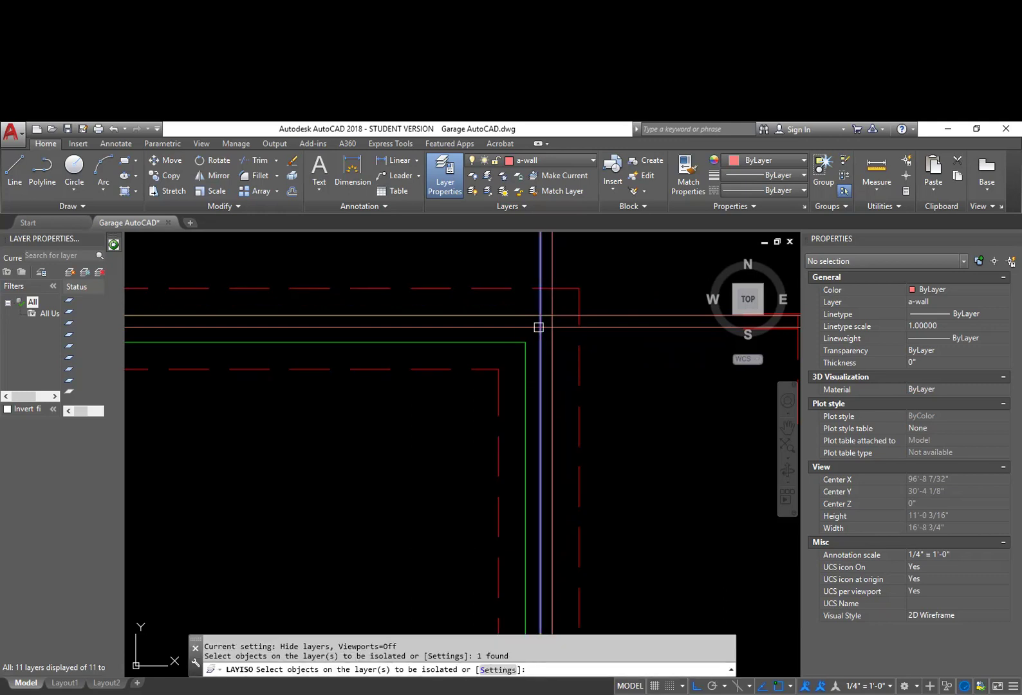
click(533, 325)
key(Return)
Fillet the outer and inner wall construction lines with radius 0 into the lower-right corner of the wall outline.
scroll(608, 427, down, 2)
middle_drag(608, 427, 657, 390)
scroll(663, 450, down, 3)
text(f)
key(Return)
scroll(636, 495, up, 4)
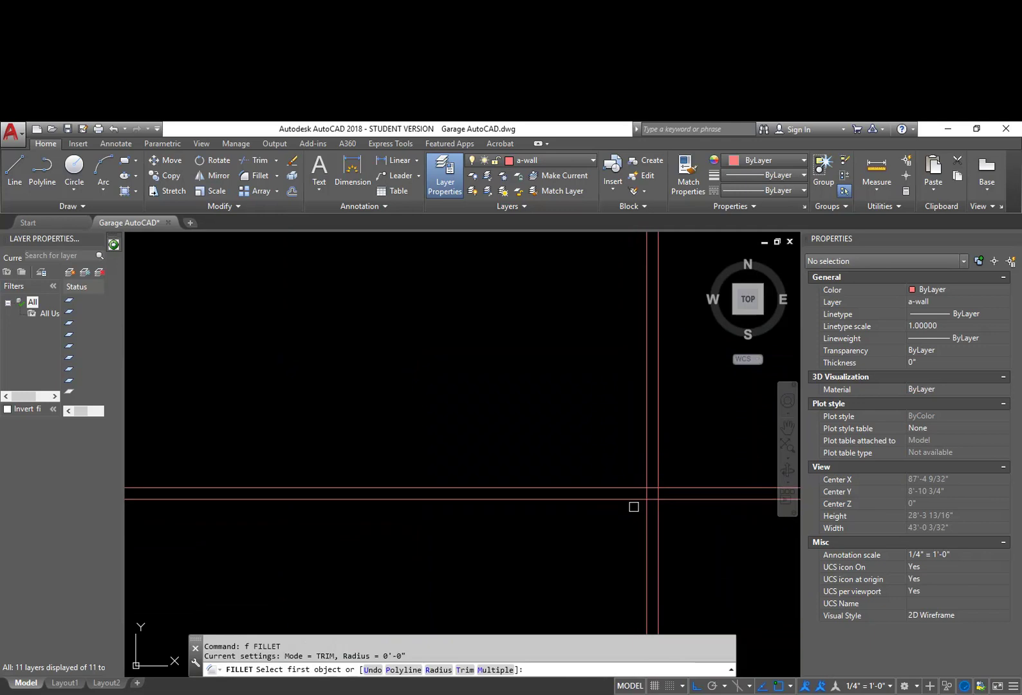
click(629, 499)
click(647, 472)
key(Return)
click(629, 486)
click(649, 464)
Fillet the outer and inner wall construction lines into the upper-right corner of the wall outline.
scroll(648, 464, down, 4)
scroll(608, 390, up, 4)
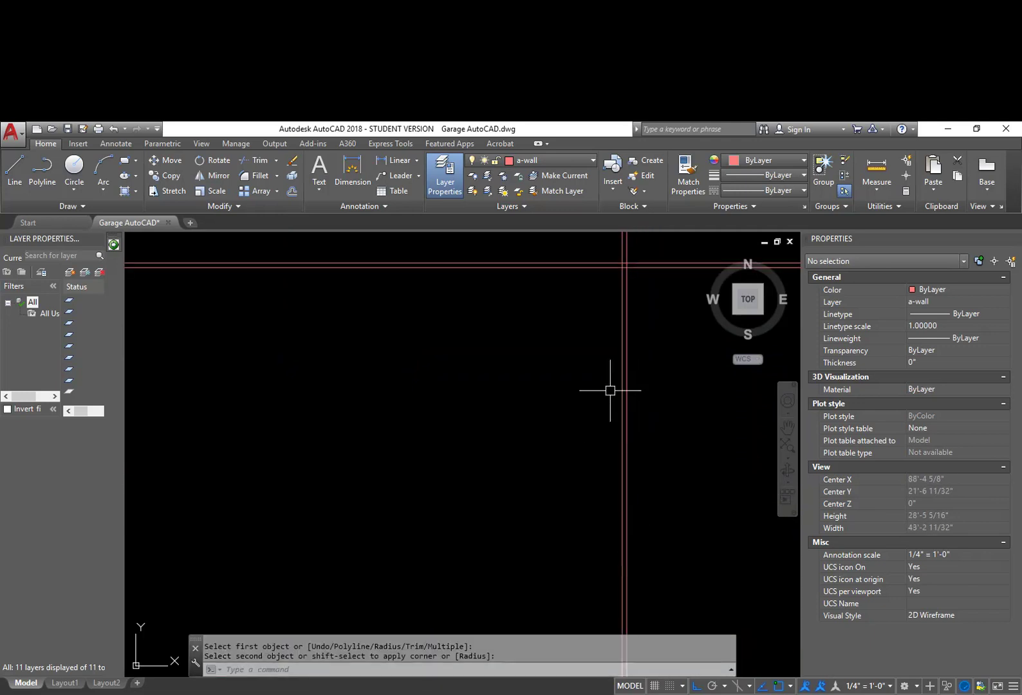
scroll(595, 413, down, 4)
key(Return)
click(617, 398)
click(612, 391)
key(Return)
click(609, 384)
click(610, 389)
click(624, 395)
Fillet the outer and inner wall construction lines into the upper-left corner of the wall outline.
scroll(586, 411, up, 3)
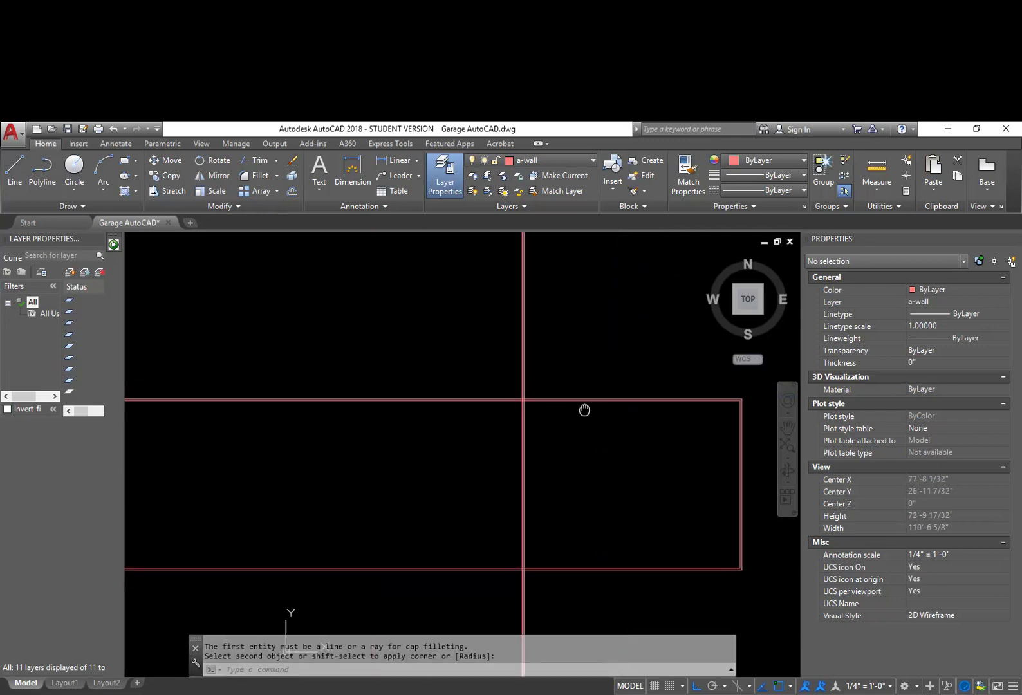
key(Return)
click(507, 399)
click(467, 427)
key(Return)
click(476, 421)
click(493, 406)
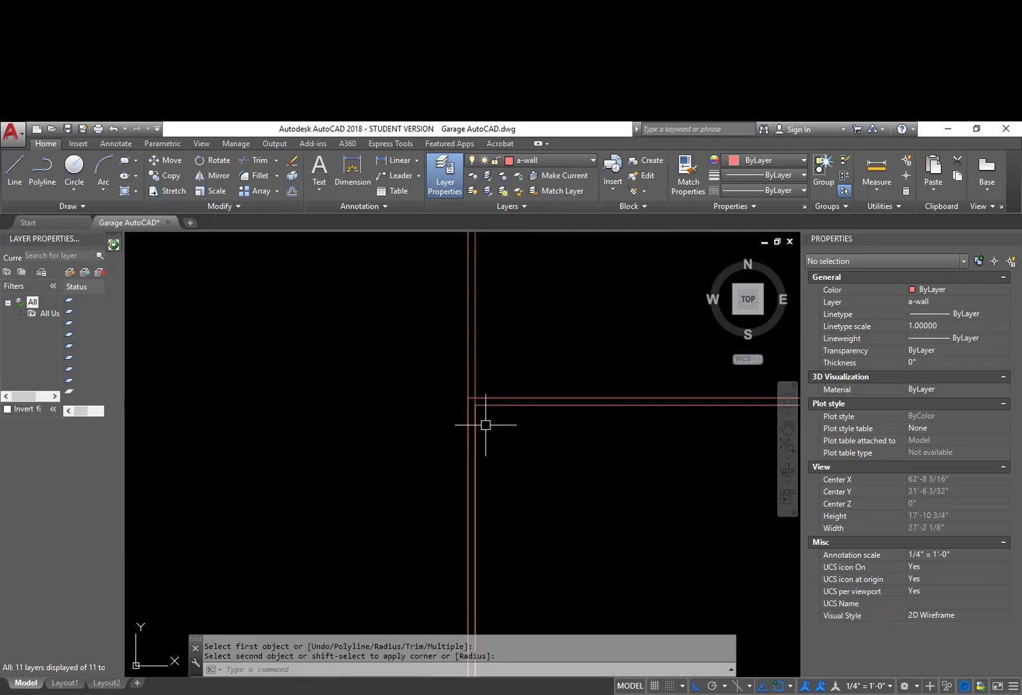
Erase the duplicate vertical construction lines that run past the upper-left wall corner.
key(Return)
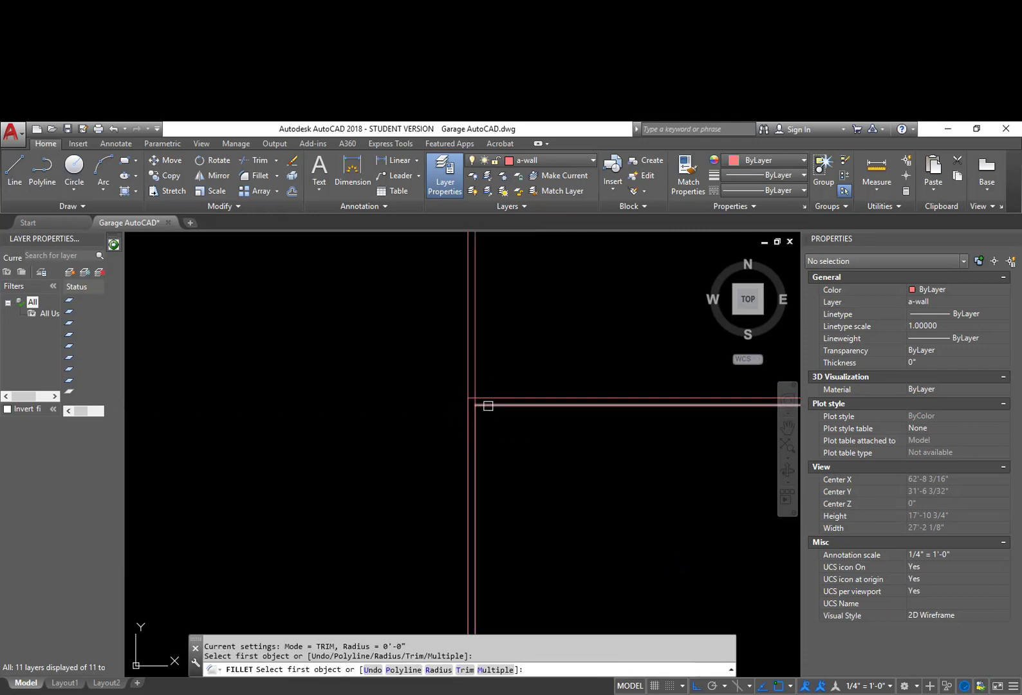
key(Escape)
click(489, 379)
click(463, 368)
text(e)
key(Return)
Fillet the outer and inner wall construction lines into the lower-left corner to close the wall outline.
scroll(516, 427, down, 3)
scroll(531, 451, up, 5)
text(f)
key(Return)
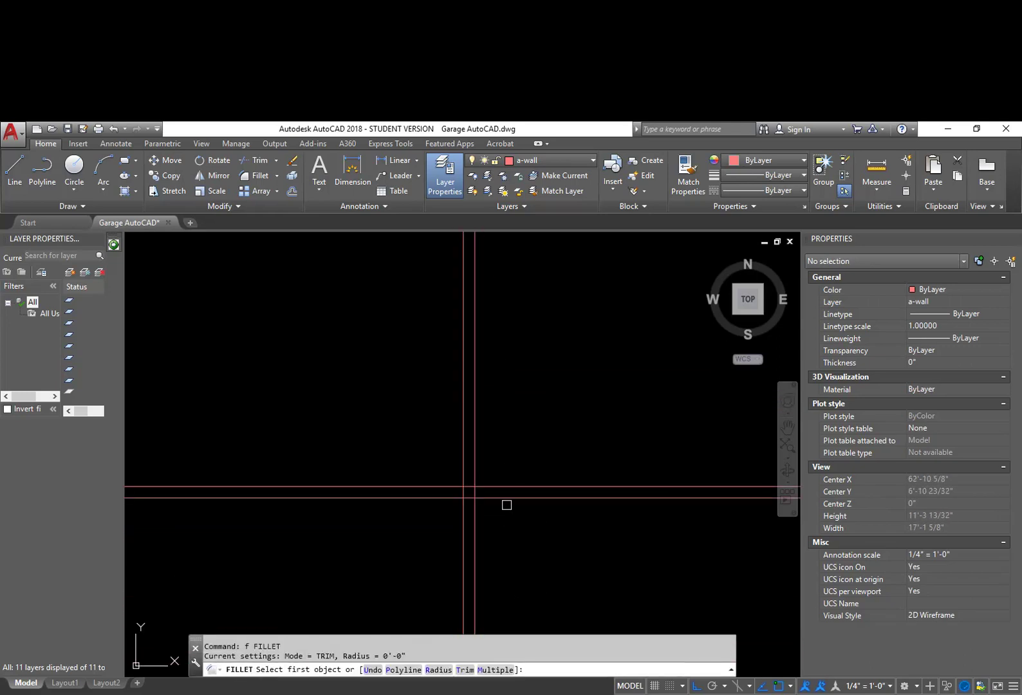
click(506, 499)
click(464, 463)
key(Return)
click(489, 485)
click(475, 461)
Check the bottom wall's two lines for duplicates by erasing each one and undoing the erase.
scroll(554, 507, down, 4)
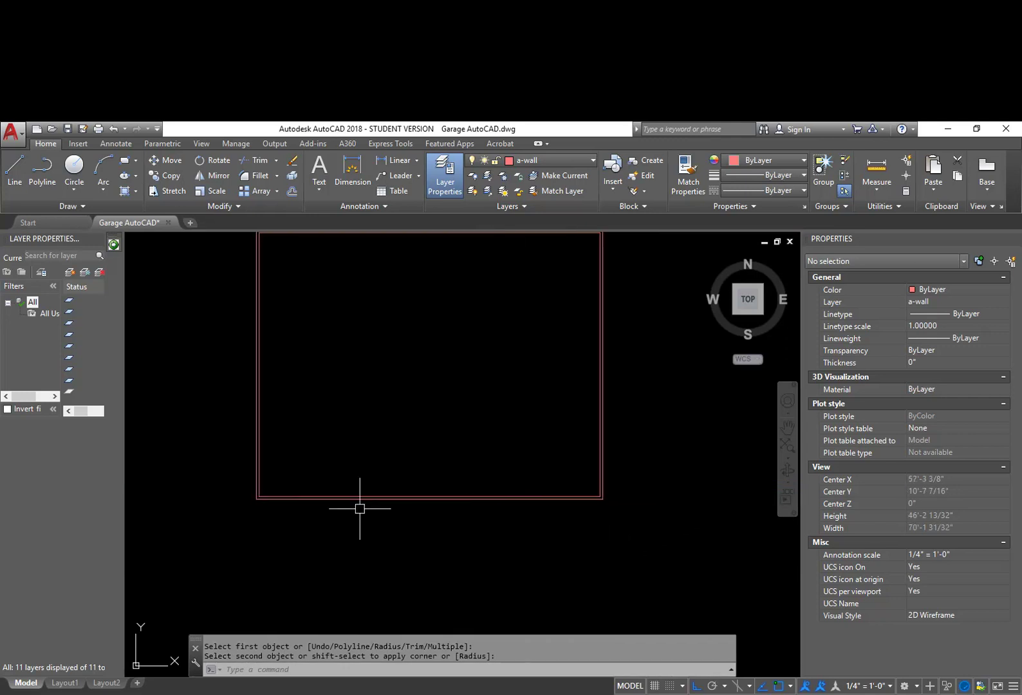
text(e)
key(Return)
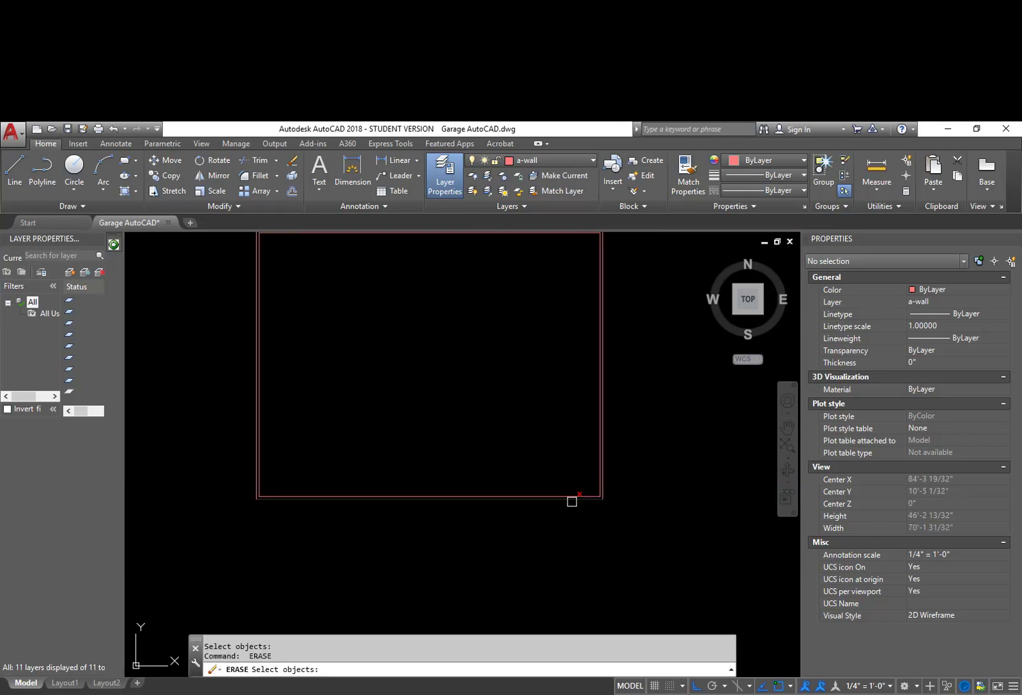
key(Return)
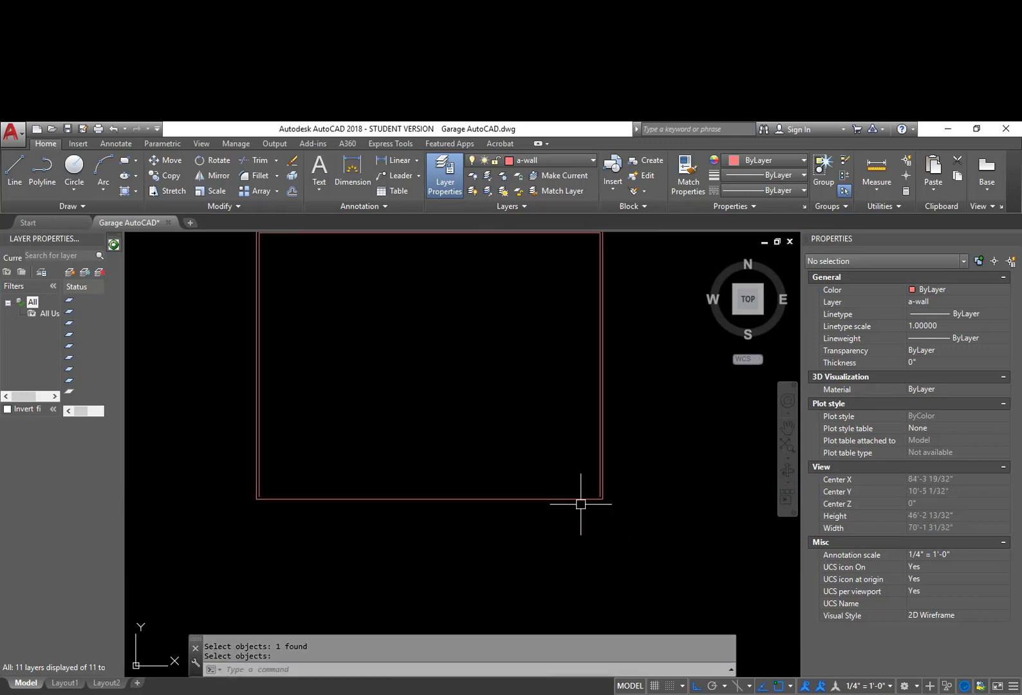
text(e)
key(Return)
click(569, 499)
key(Return)
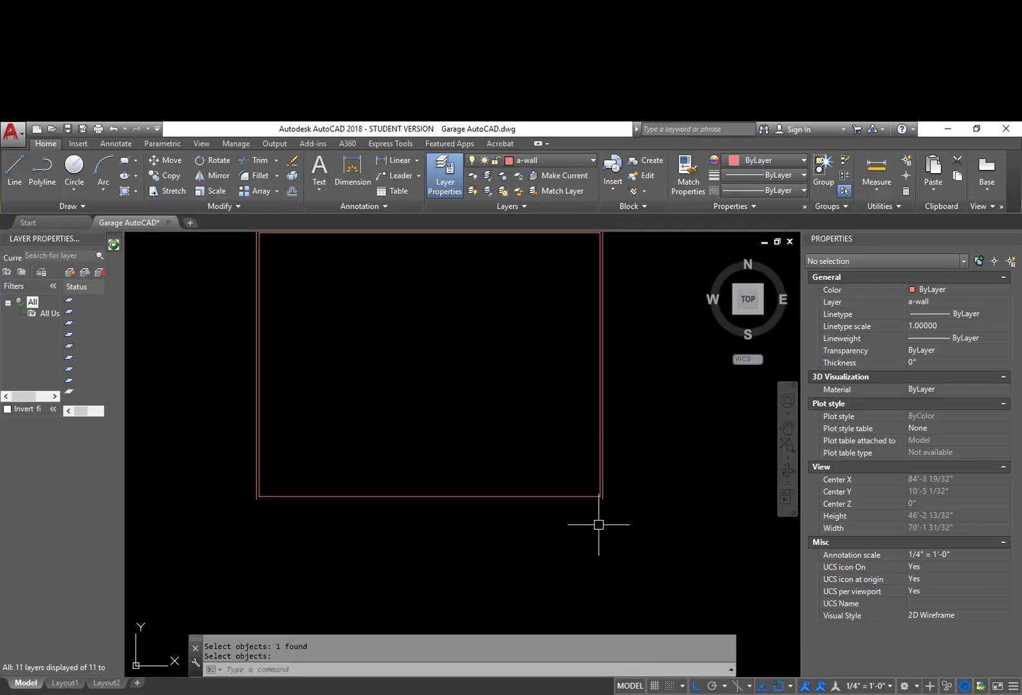
text(u)
key(Return)
Check the right wall's two lines for duplicates by erasing each one and undoing the erase.
click(597, 472)
text(e)
key(Return)
click(604, 453)
text(E)
key(Return)
text(u)
key(Return)
middle_drag(626, 456, 643, 534)
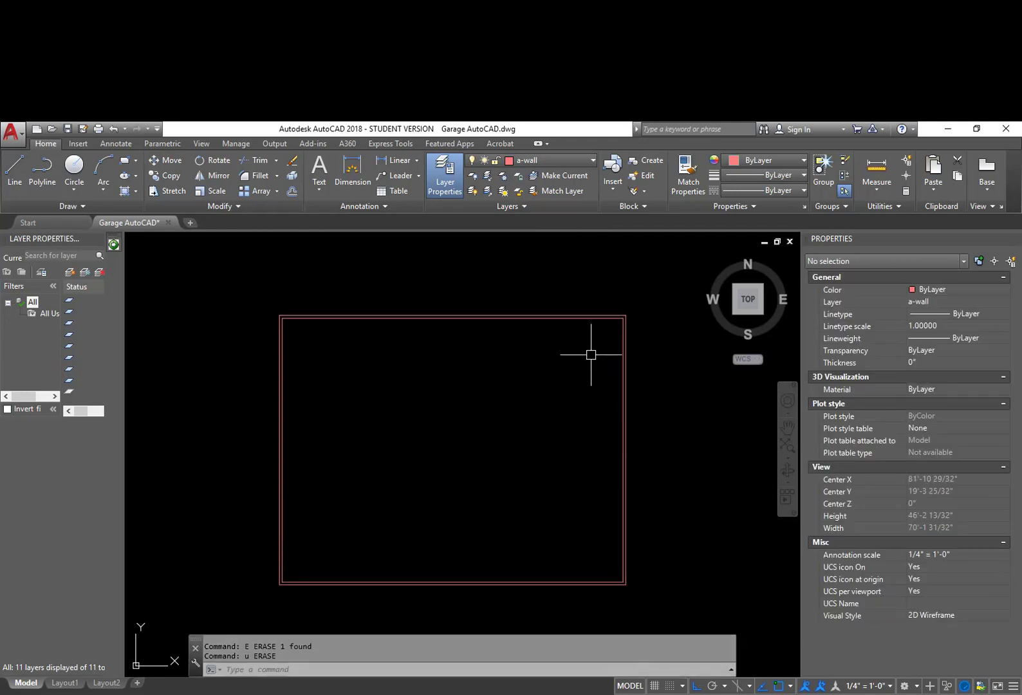
Check the top wall's lines for duplicates by erasing them and undoing each erase.
text(e)
key(Return)
key(Return)
key(Return)
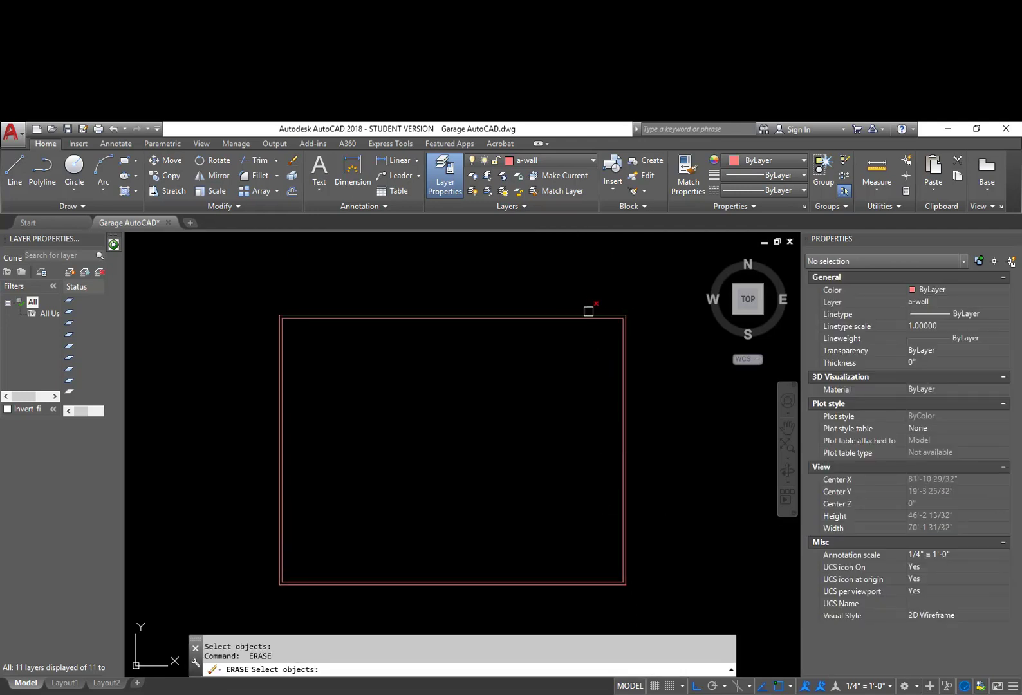
key(Return)
text(u)
key(Return)
Check the left wall's lines for duplicates by erasing them and undoing each erase.
text(e)
key(Return)
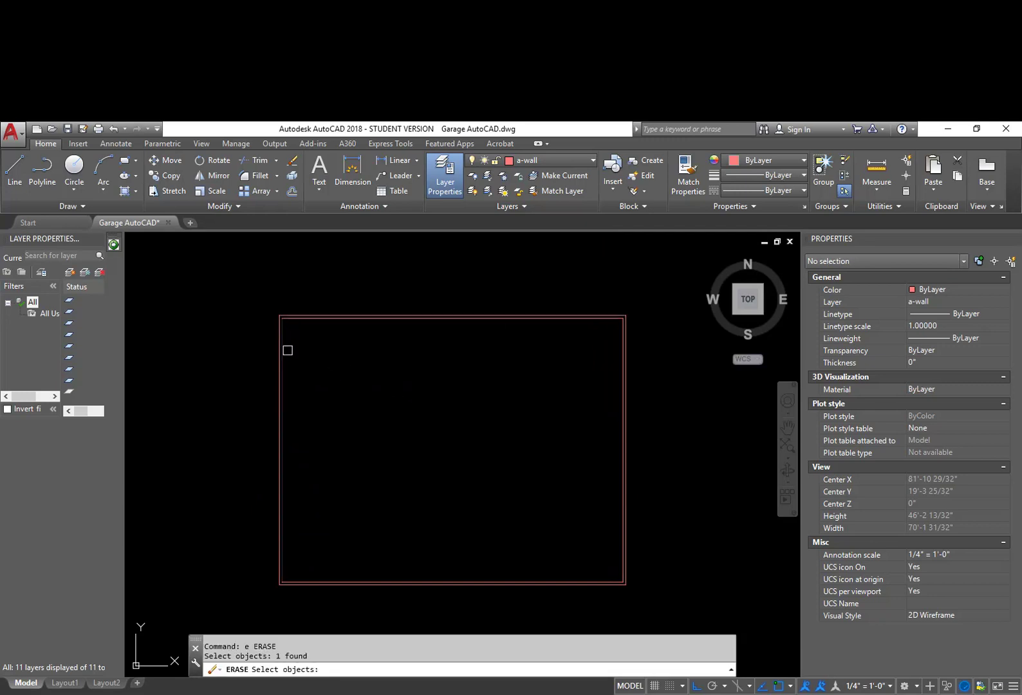
key(Return)
key(Return)
text(u)
key(Return)
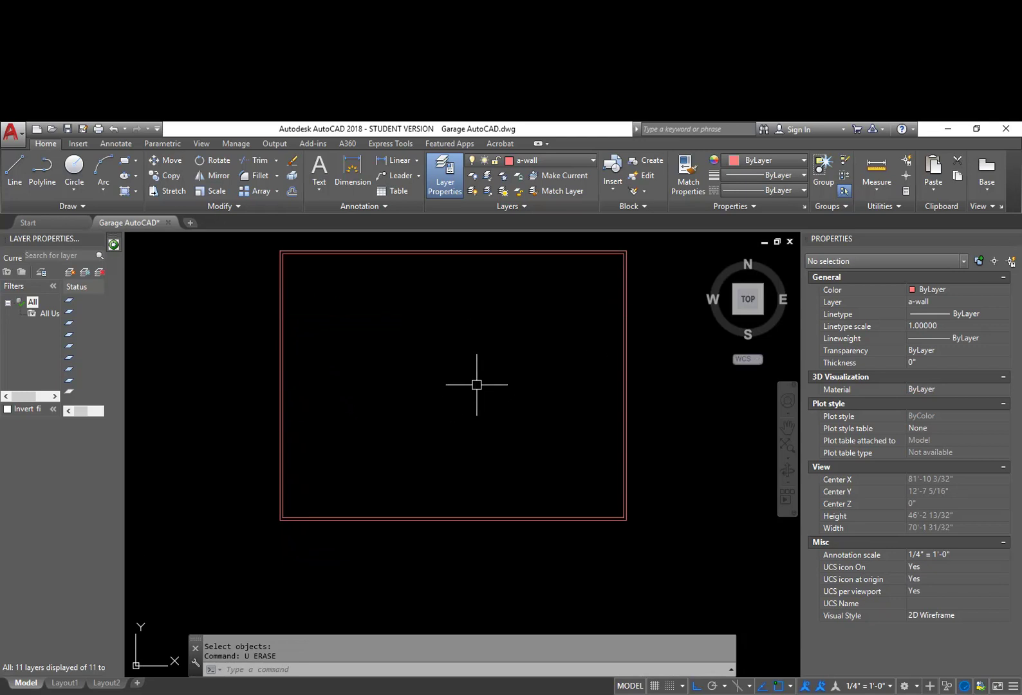
Turn all hidden layers back on with LAYON.
middle_drag(476, 385, 480, 420)
text(layo)
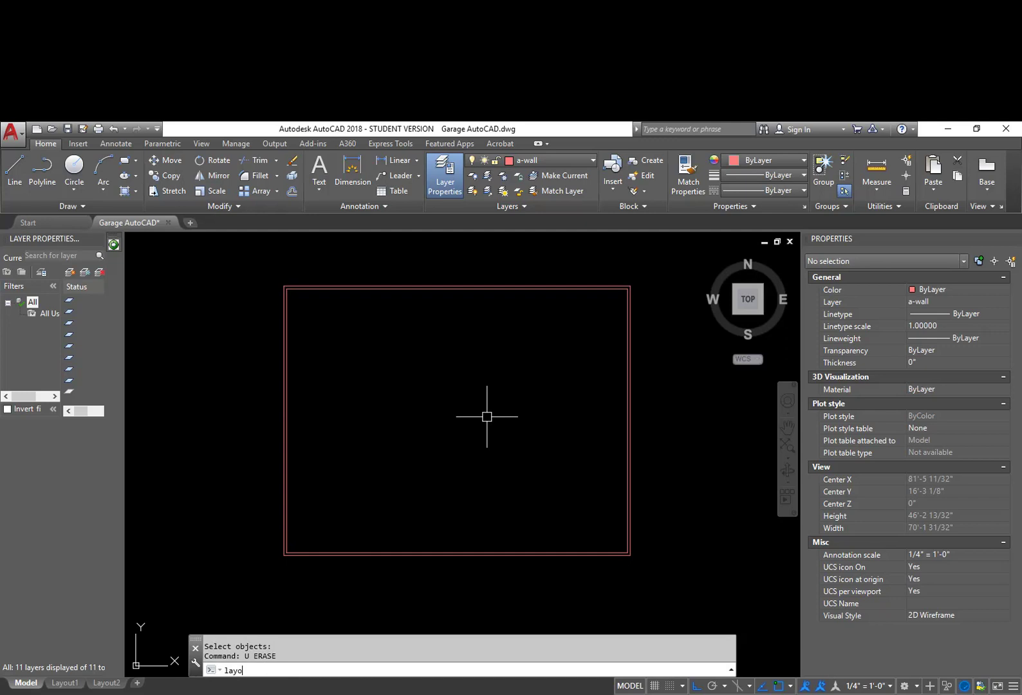
text(n)
key(Return)
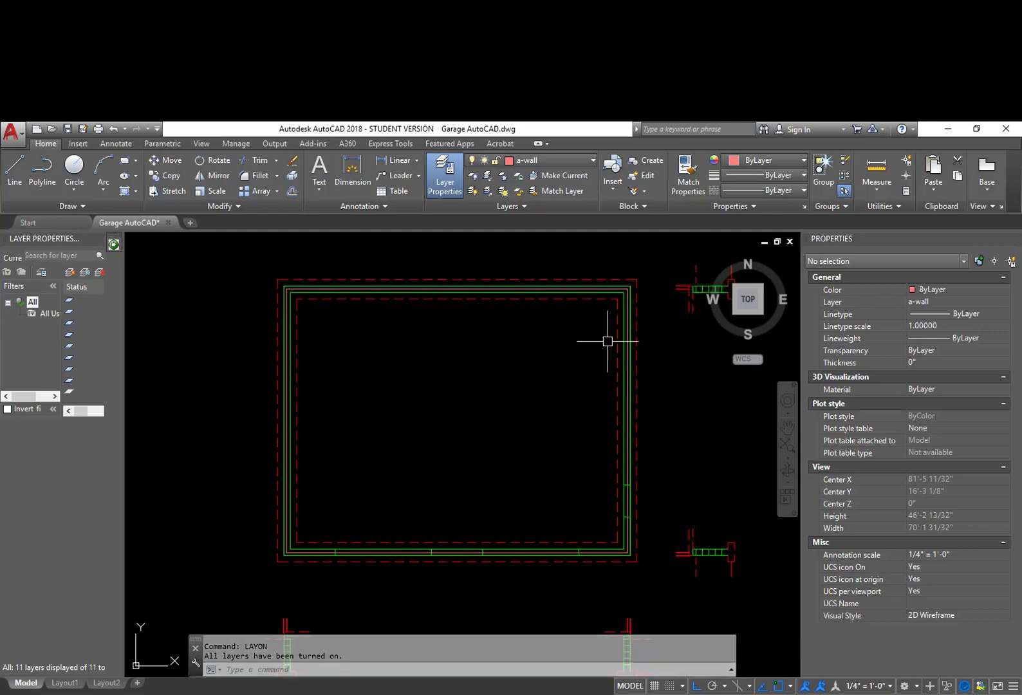
Erase the section copy beside the plan's lower-right corner.
middle_drag(657, 378, 568, 397)
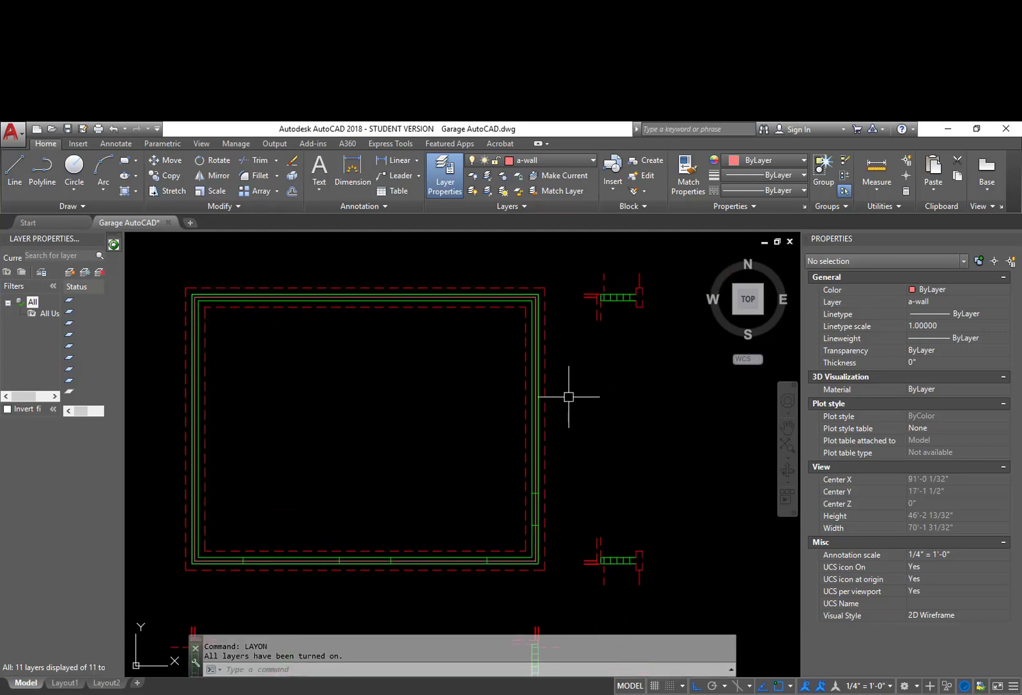
middle_drag(610, 470, 590, 274)
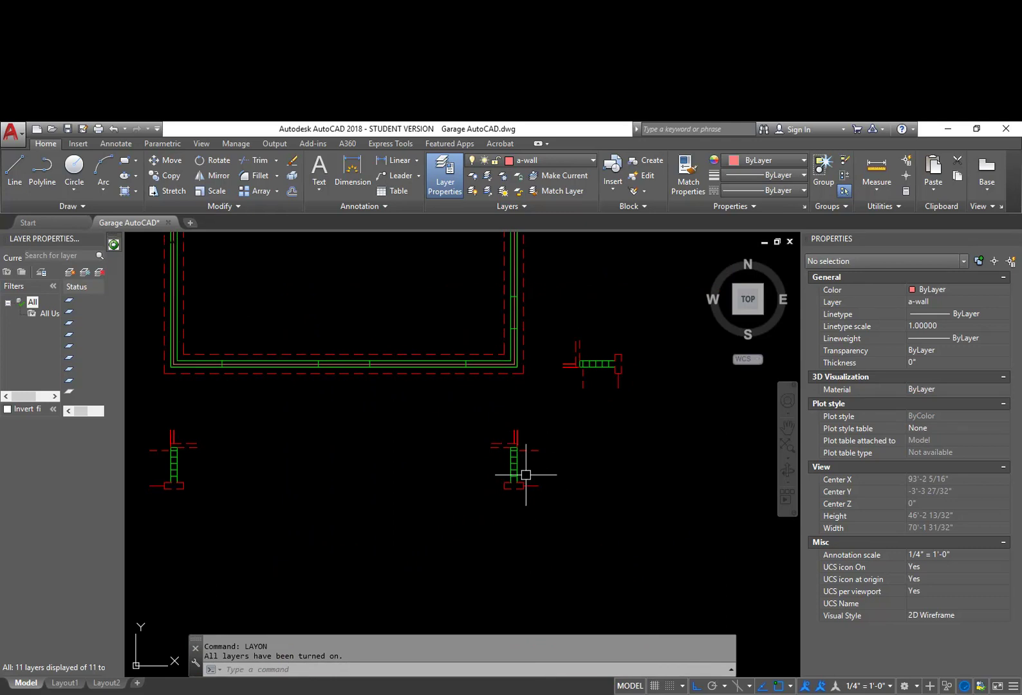
middle_drag(612, 399, 613, 446)
text(e)
key(Return)
click(645, 437)
click(557, 364)
key(Return)
Erase the mirrored section copy below the plan's lower-left corner.
text(e)
key(Return)
middle_drag(408, 501, 610, 486)
click(438, 538)
click(353, 472)
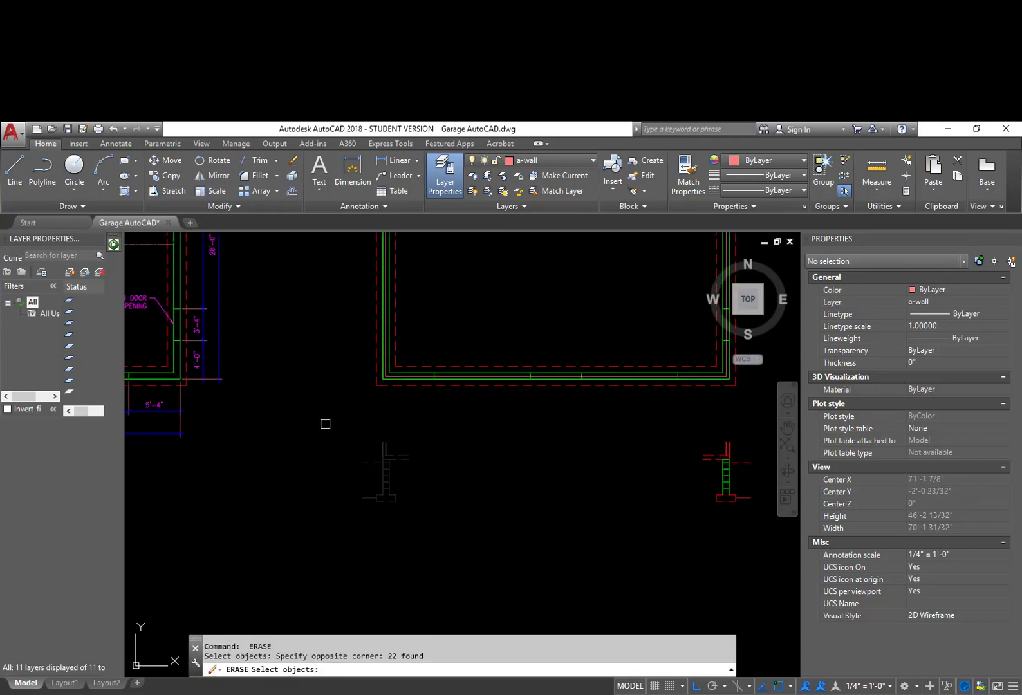
key(Return)
Erase the section copy beside the plan's upper-right corner.
scroll(470, 451, down, 2)
scroll(470, 452, down, 4)
text(e)
key(Return)
click(538, 350)
key(Return)
Erase the section copy above the plan's upper-left corner.
text(e)
key(Return)
click(423, 339)
click(360, 290)
key(Return)
scroll(399, 353, up, 6)
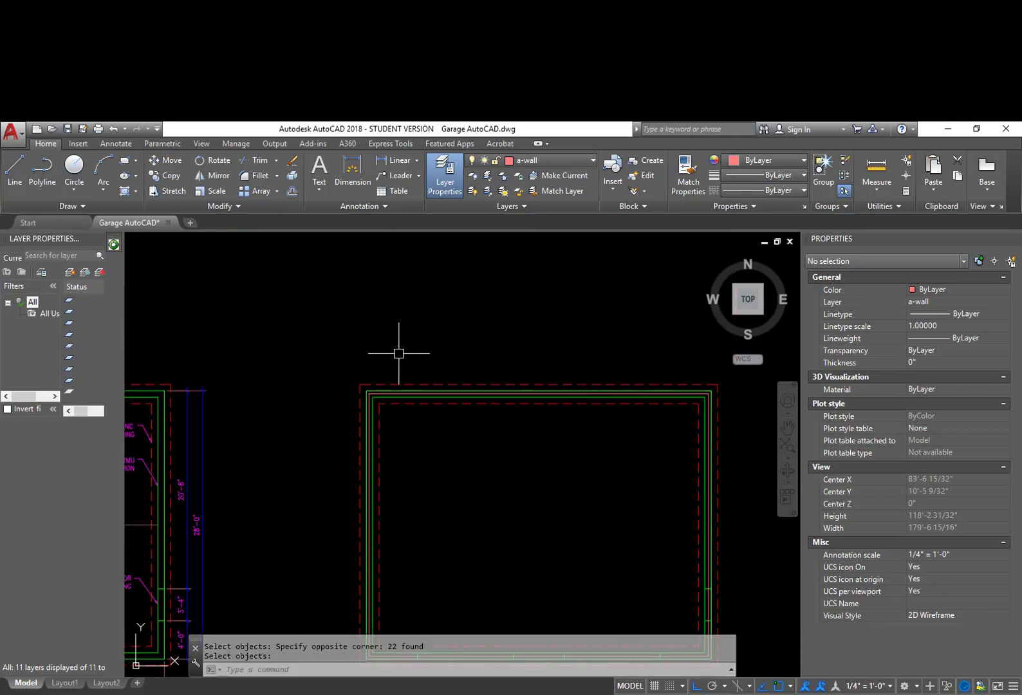
middle_drag(501, 494, 450, 458)
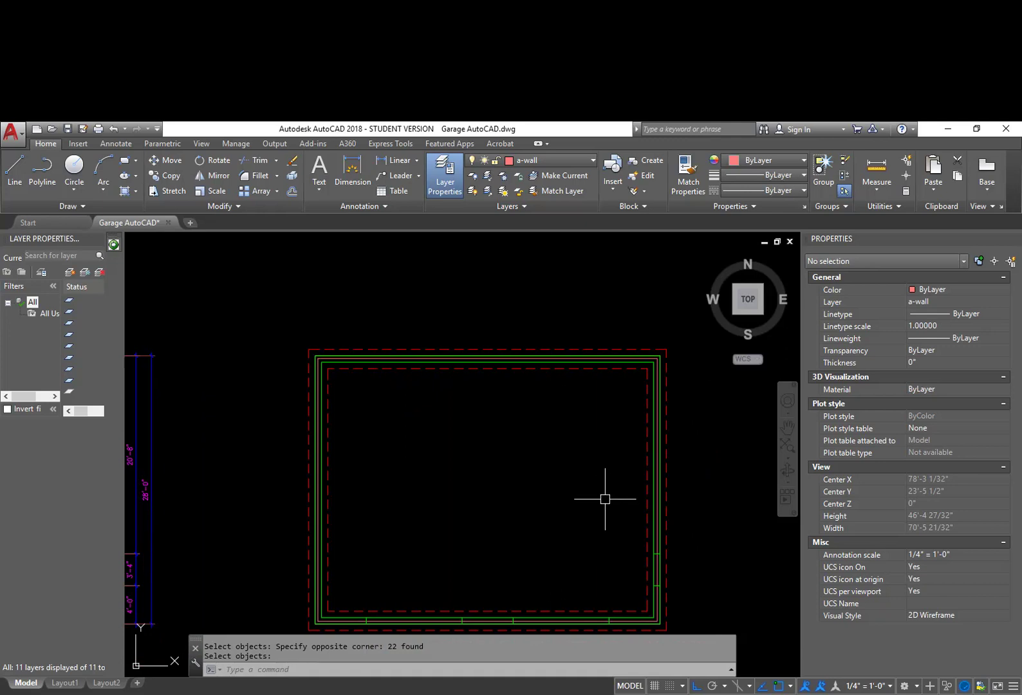
Draw horizontal lines inward across the right foundation wall at both edges of its opening.
middle_drag(633, 536, 604, 449)
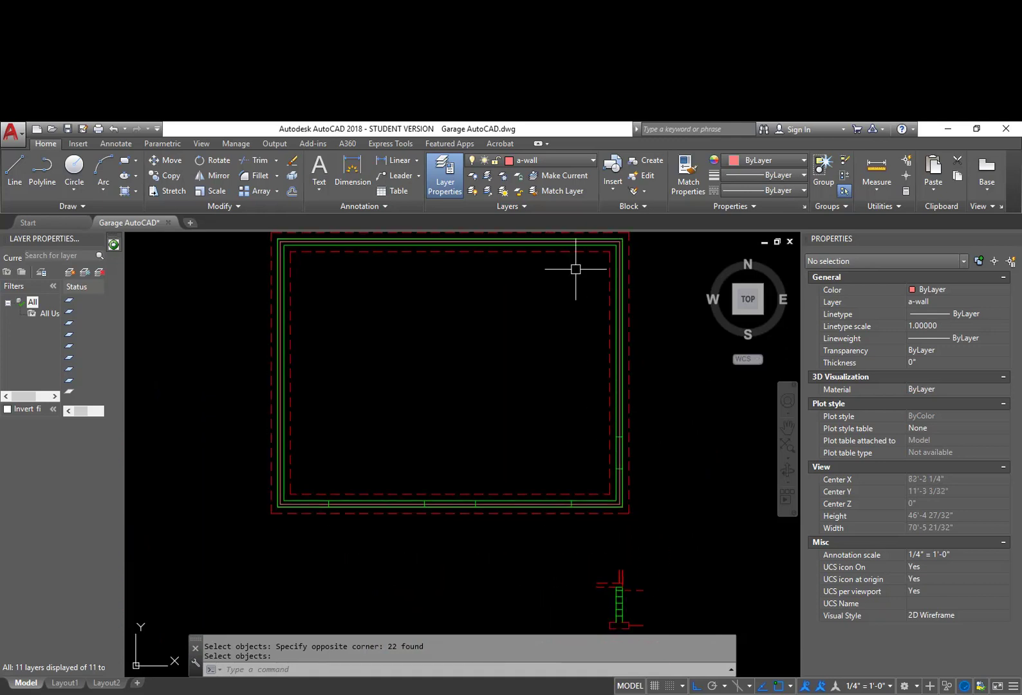
scroll(598, 405, up, 4)
scroll(593, 438, up, 6)
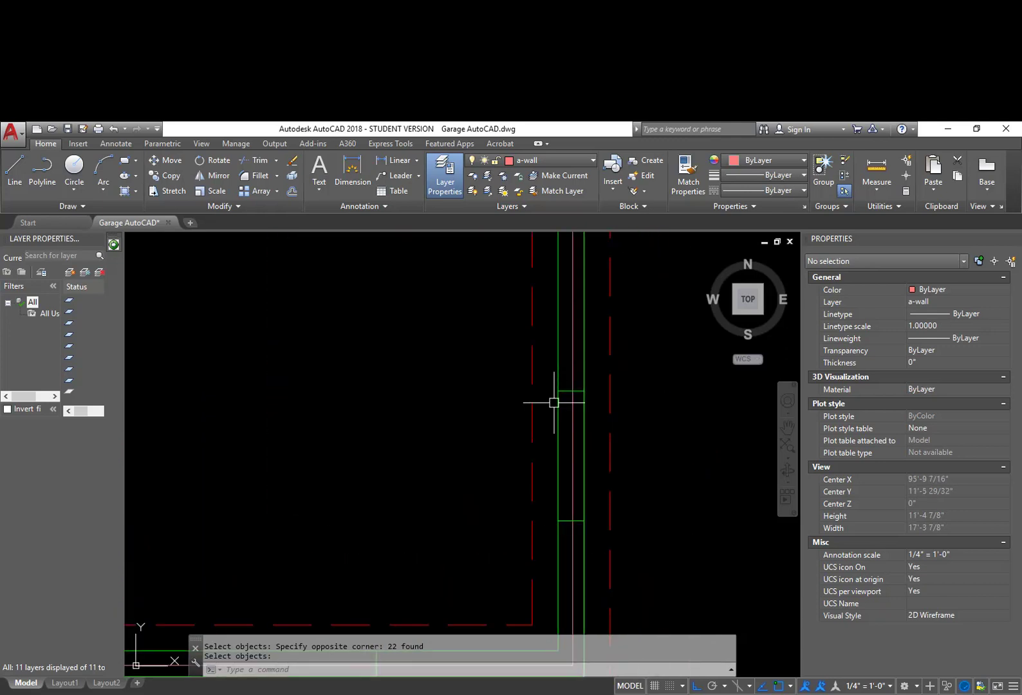
text(l)
key(Return)
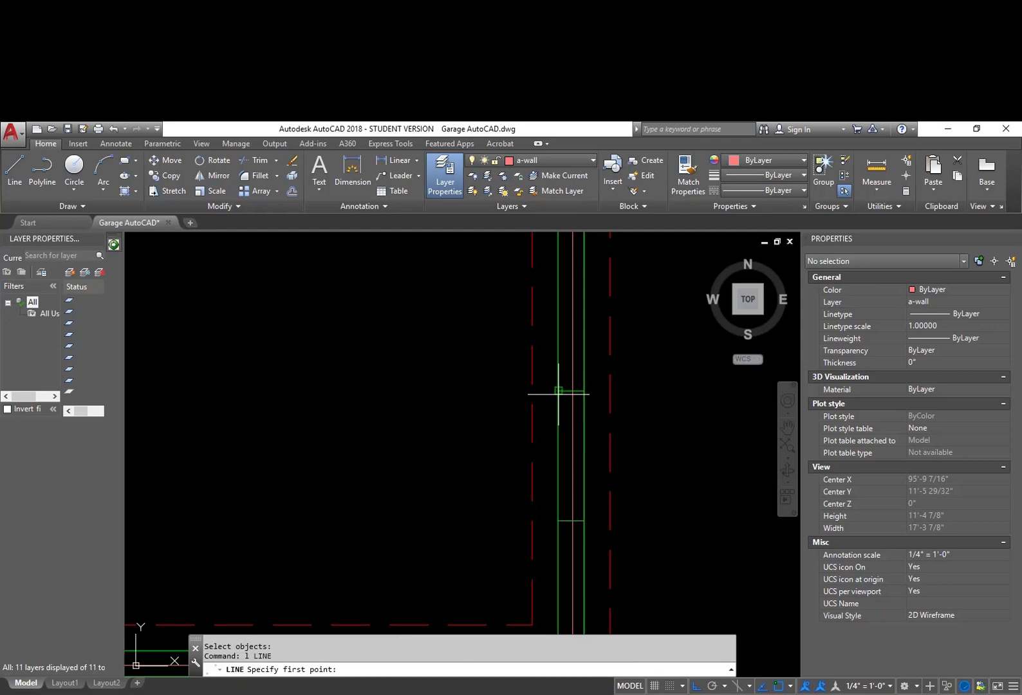
key(space)
click(542, 527)
click(479, 554)
key(Escape)
Draw vertical lines upward across the bottom foundation wall from both edges of its right-hand opening.
middle_drag(476, 554, 605, 238)
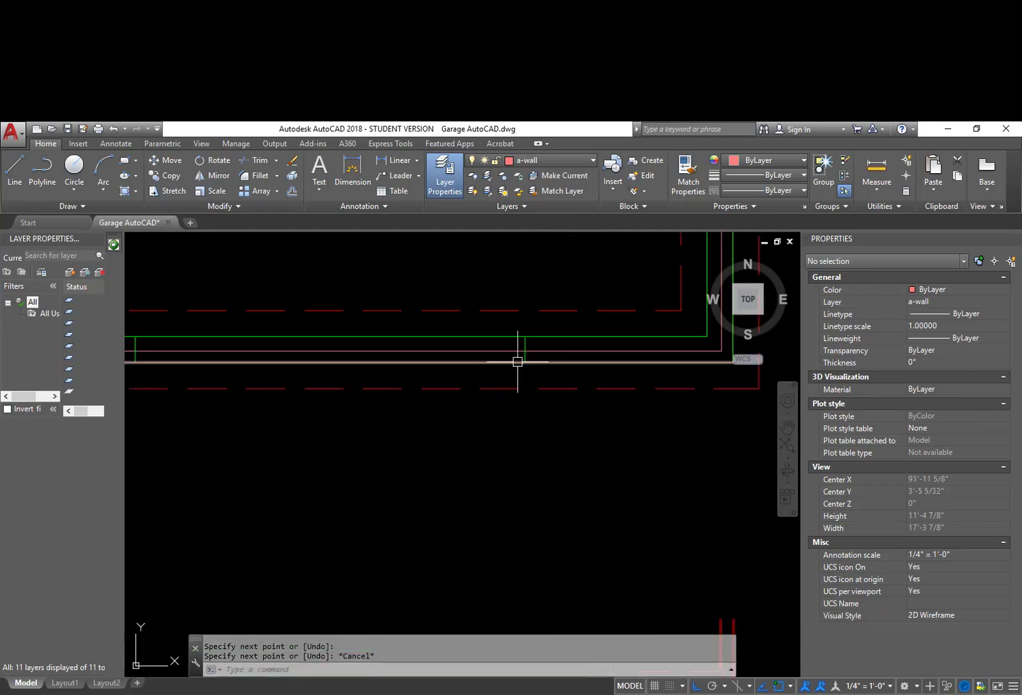
key(space)
click(525, 336)
click(525, 271)
key(Escape)
middle_drag(517, 315, 643, 411)
key(space)
click(370, 435)
click(370, 342)
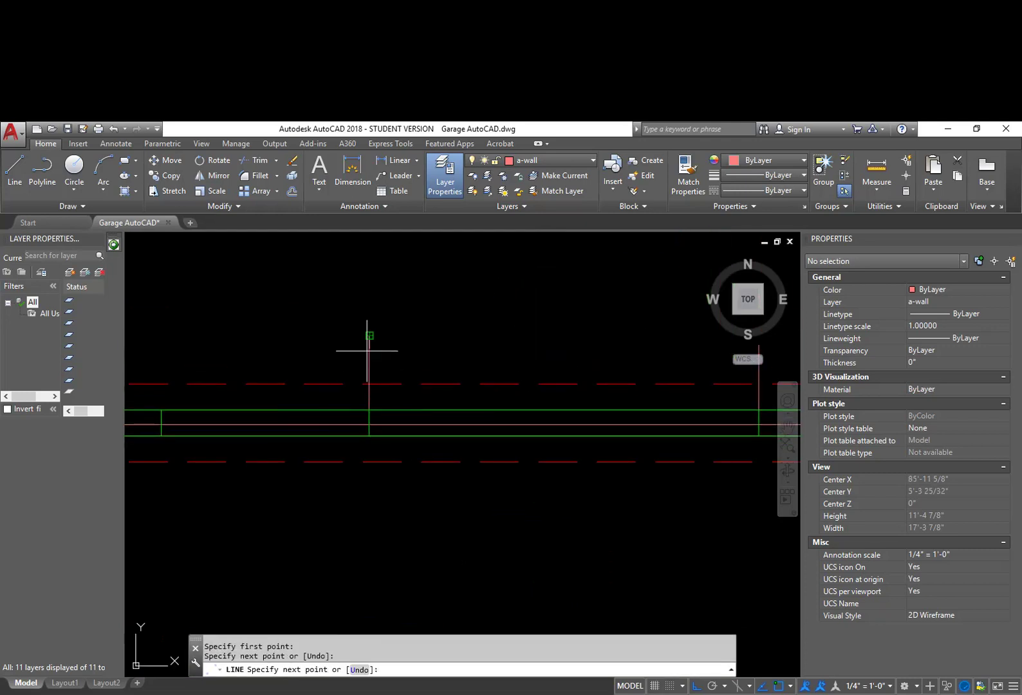
key(Escape)
Draw vertical lines upward across the bottom foundation wall from both edges of its left-hand opening.
middle_drag(265, 414, 527, 392)
key(space)
click(426, 387)
key(space)
middle_drag(401, 344, 593, 365)
scroll(593, 365, down, 2)
key(space)
click(379, 407)
click(392, 326)
key(space)
Turn off the s-footing and s-foundation layers by picking the dashed footing line and the green foundation line.
middle_drag(479, 395, 521, 554)
scroll(548, 429, down, 3)
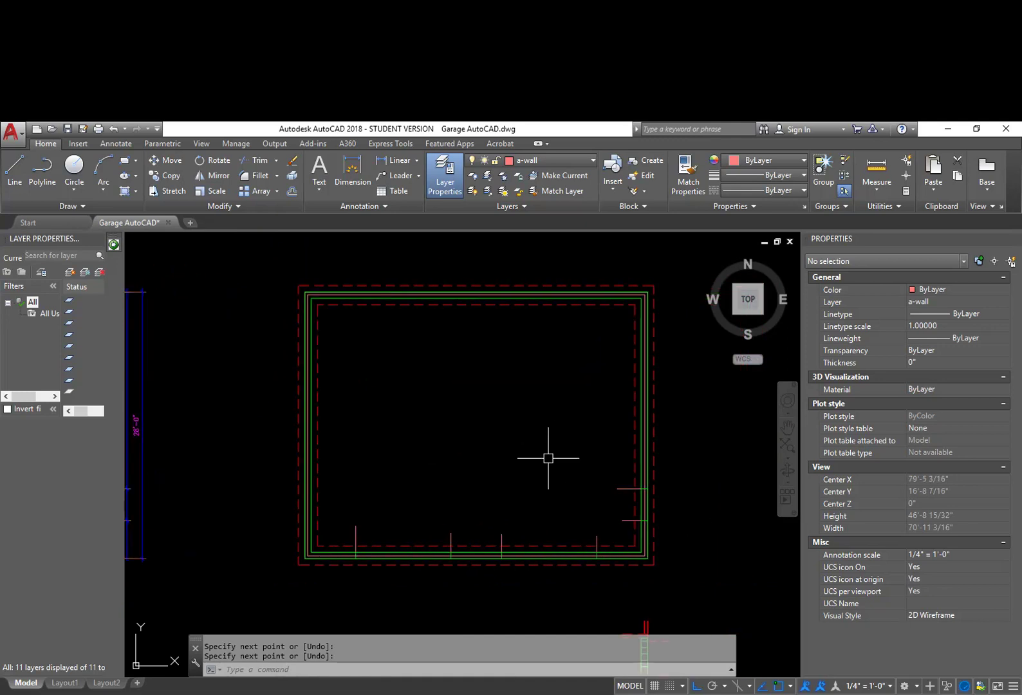
text(layo)
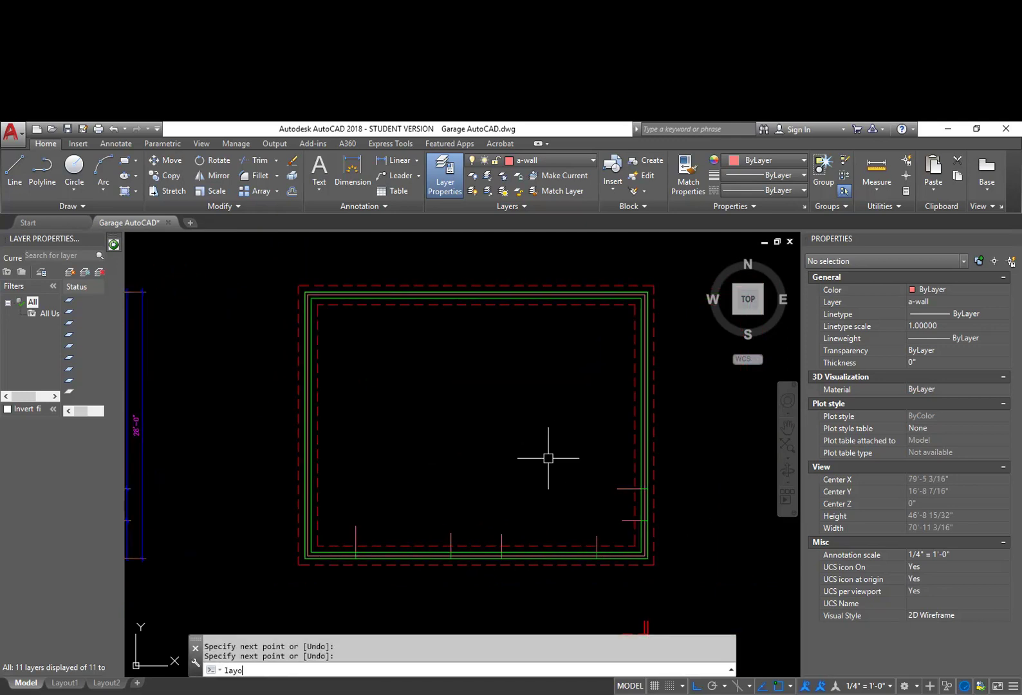
text(f)
key(Return)
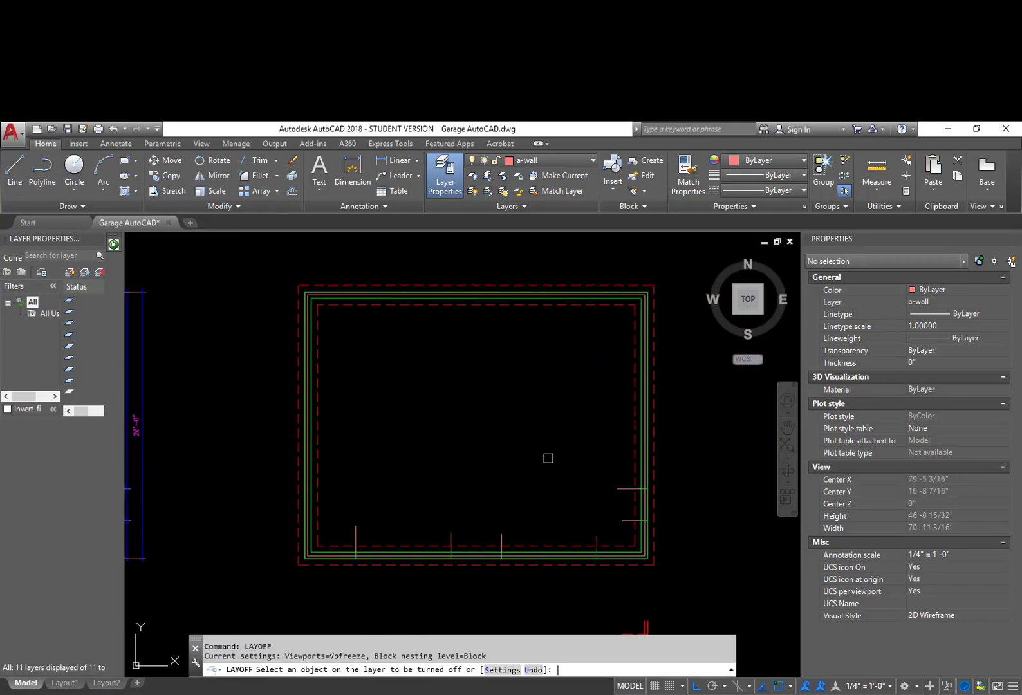
click(632, 422)
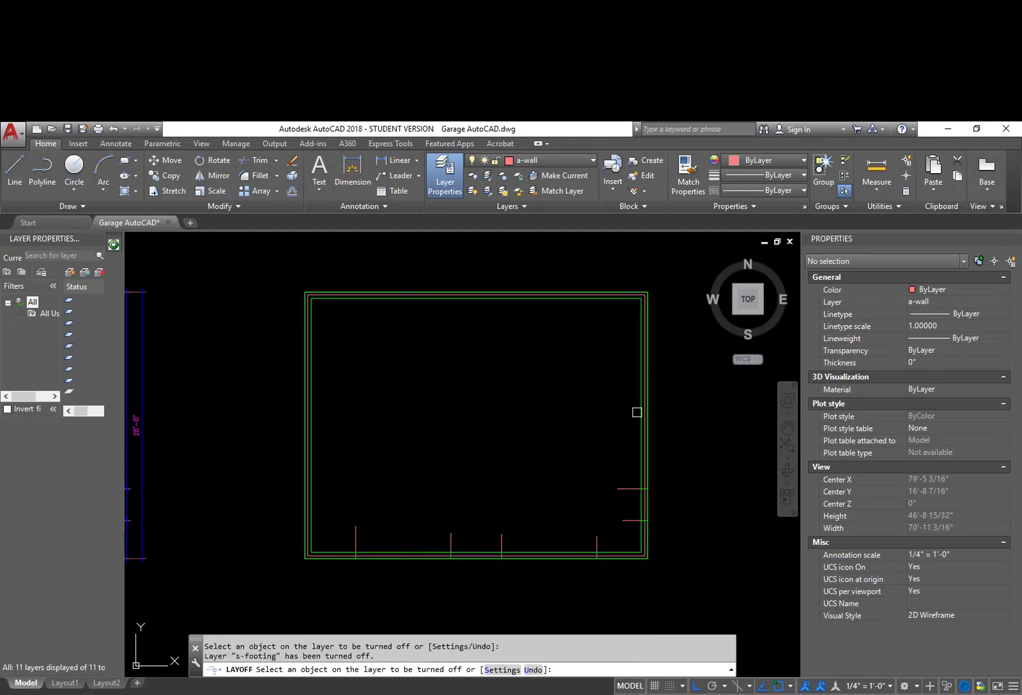
click(637, 412)
key(Return)
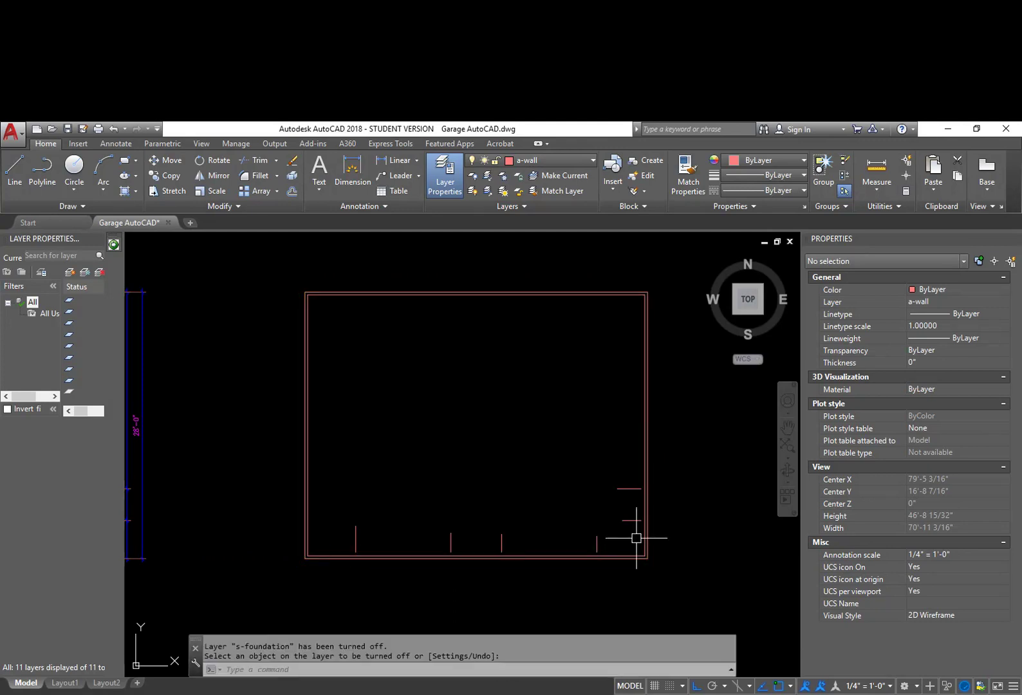
Move the a-wall outline with its opening lines well to the right, clear of the foundation plan copy.
scroll(631, 547, down, 4)
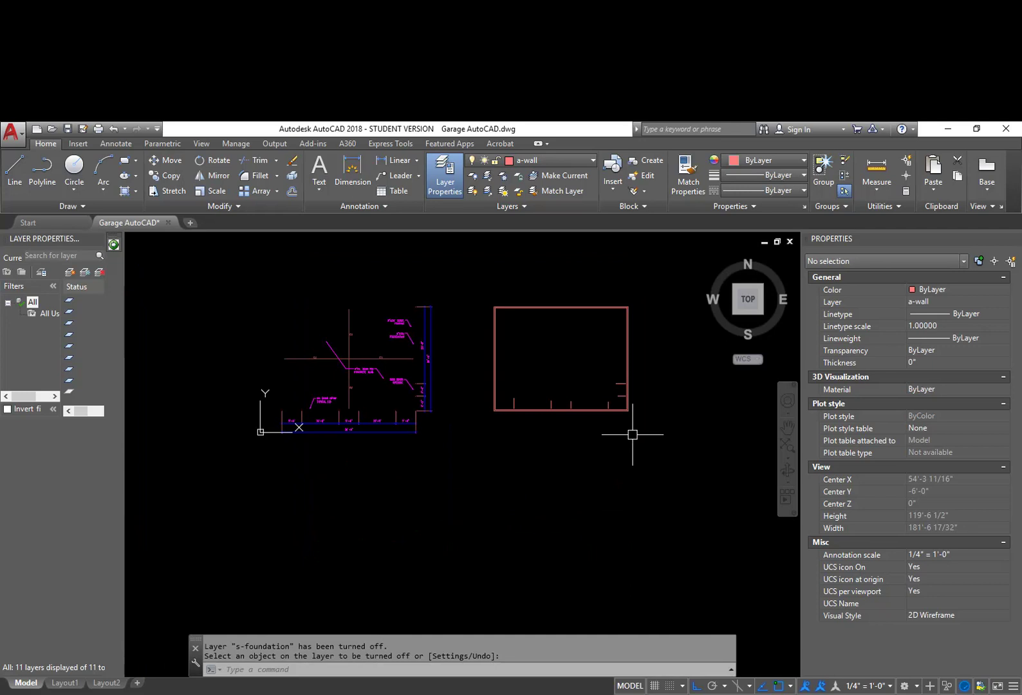
text(m)
key(Return)
click(475, 434)
click(695, 249)
key(Return)
click(550, 458)
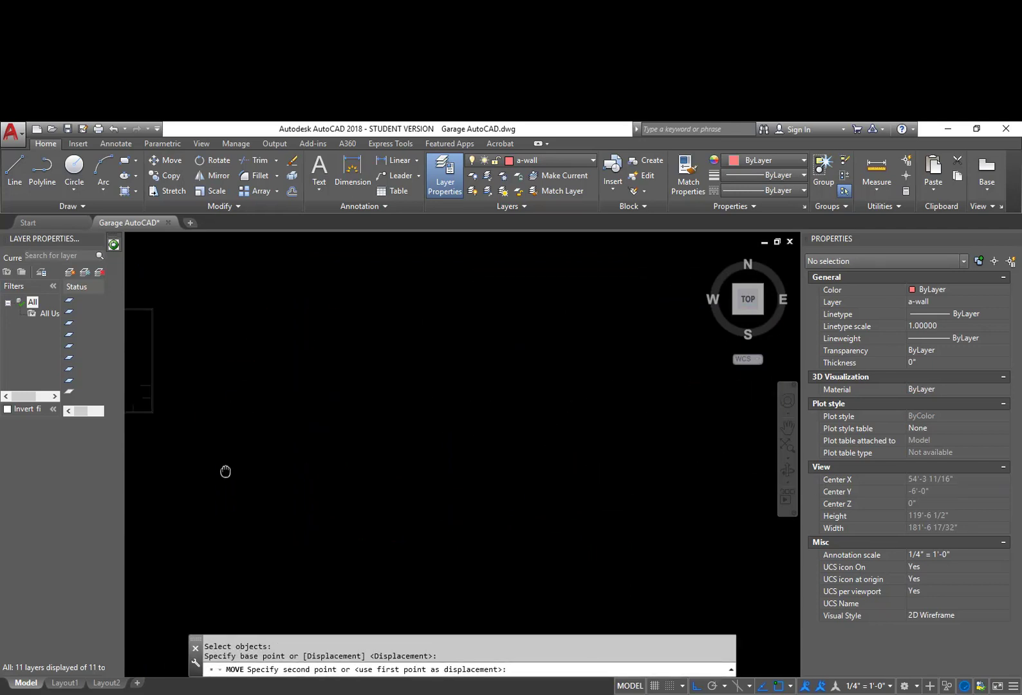
key(Escape)
scroll(476, 467, down, 2)
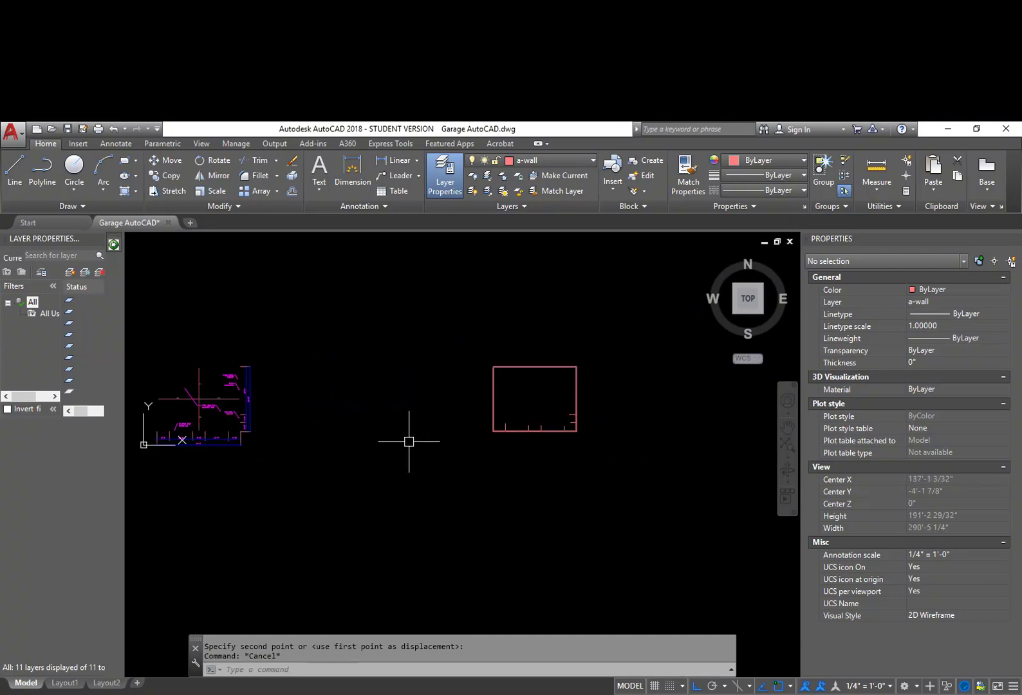
Turn all layers back on.
middle_drag(408, 438, 500, 442)
text(layon)
key(Return)
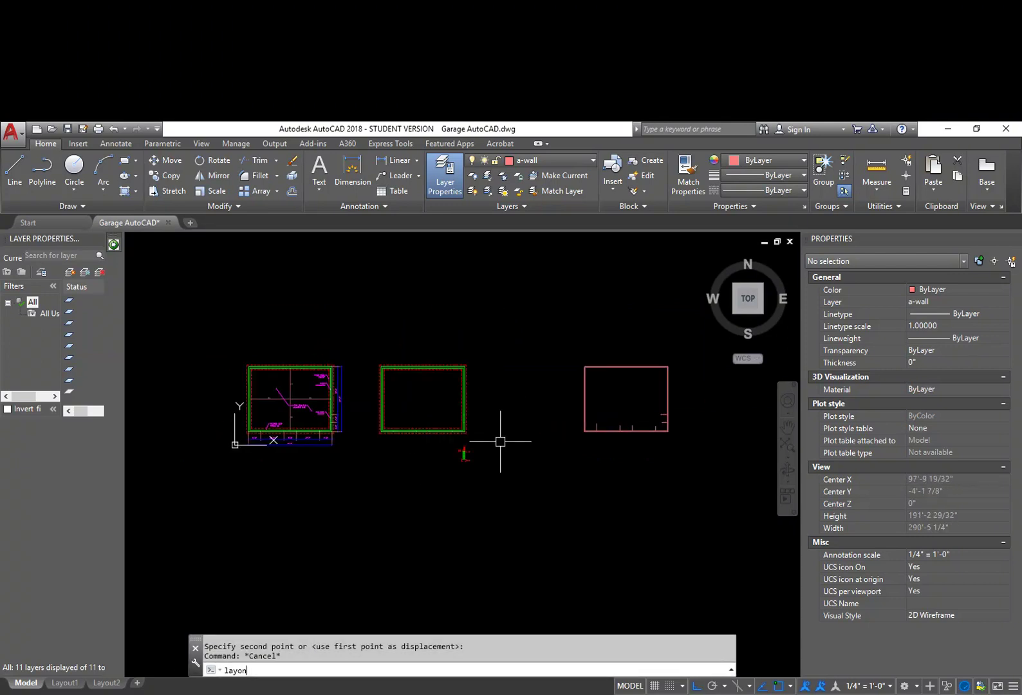
Erase the foundation plan copy between the dimensioned plan and the a-wall outline, keeping the wall section below it.
text(e)
key(Return)
click(479, 439)
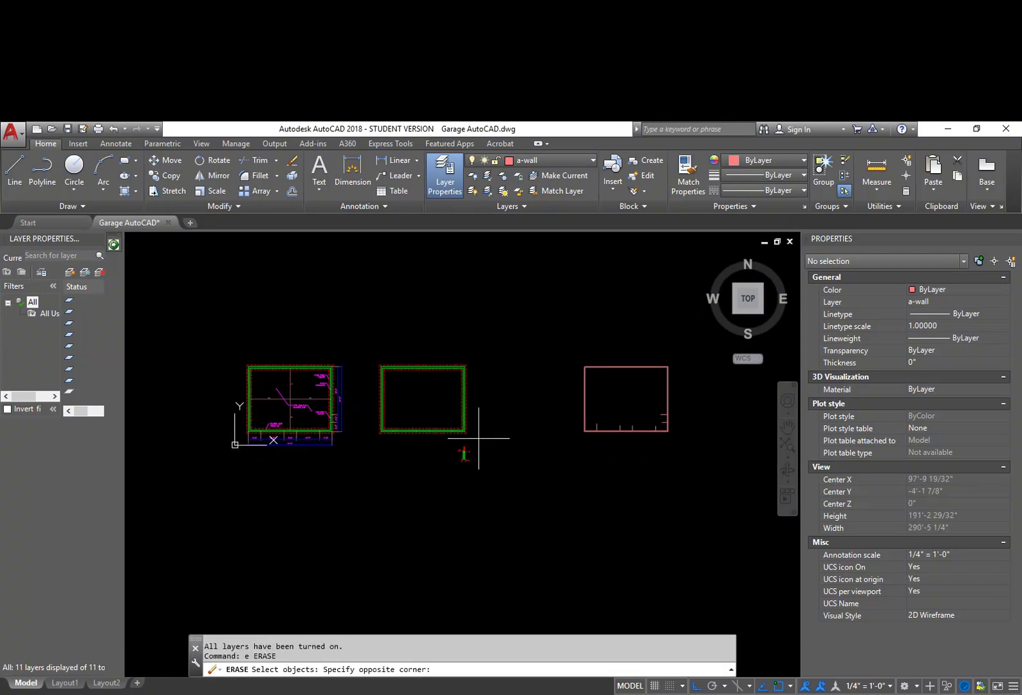
click(375, 328)
key(Return)
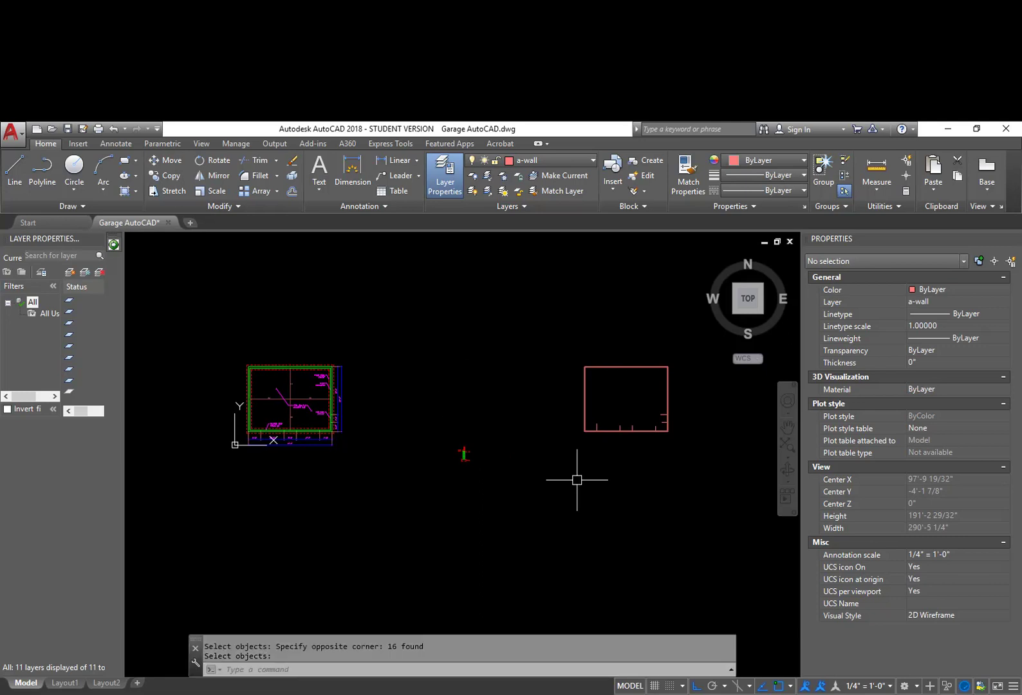
Move the a-wall outline with its opening lines back left, beside the dimensioned foundation plan and above the wall section.
text(m)
key(Return)
click(700, 453)
click(543, 322)
key(Return)
click(685, 488)
click(490, 512)
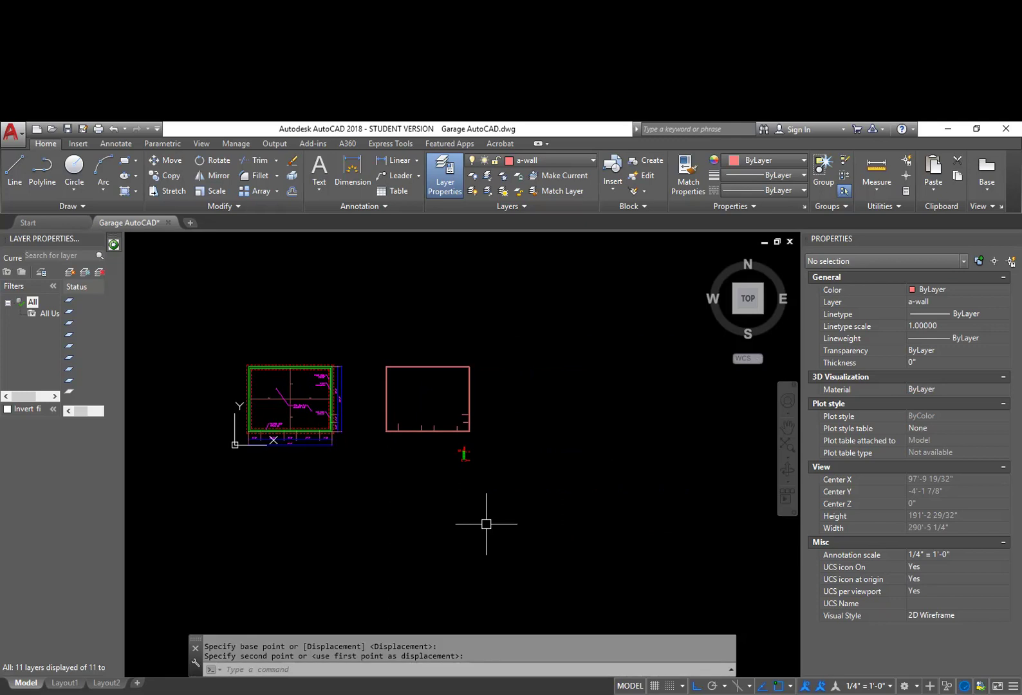
Extend the two horizontal opening lines to the right wall's outer line, using the bottom and right outer wall lines as boundaries.
scroll(395, 424, up, 4)
scroll(407, 433, up, 4)
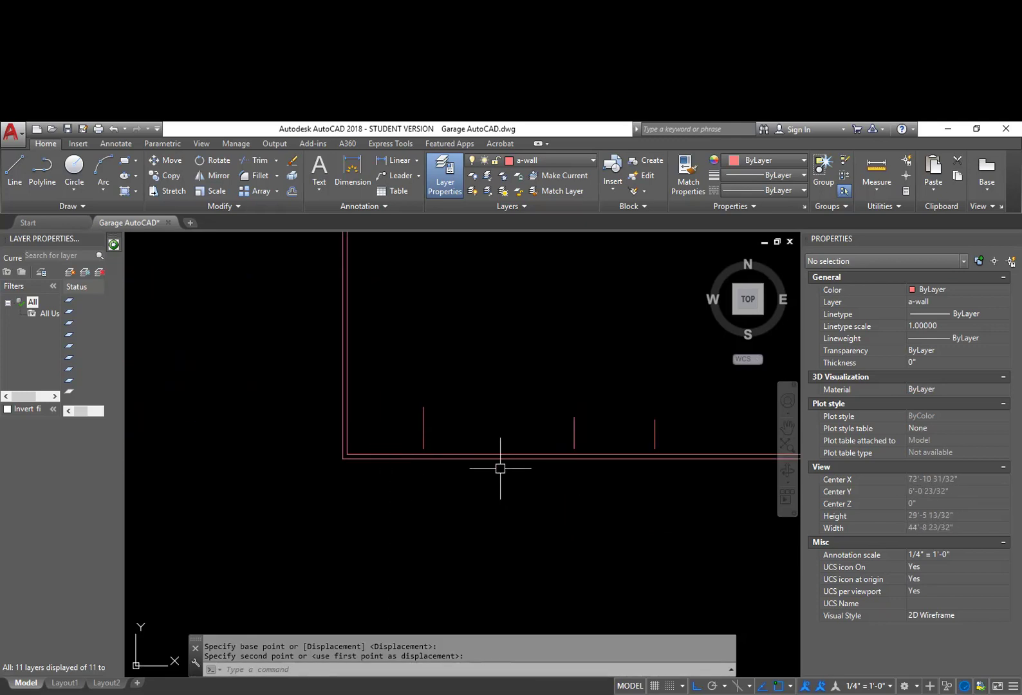
middle_drag(499, 468, 359, 415)
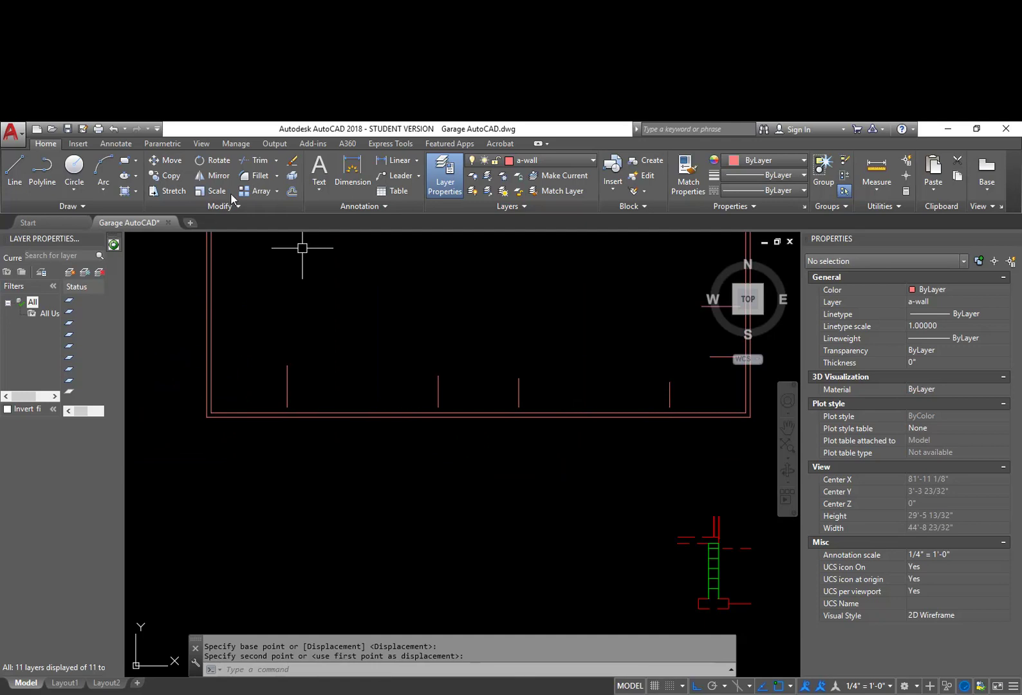
click(277, 162)
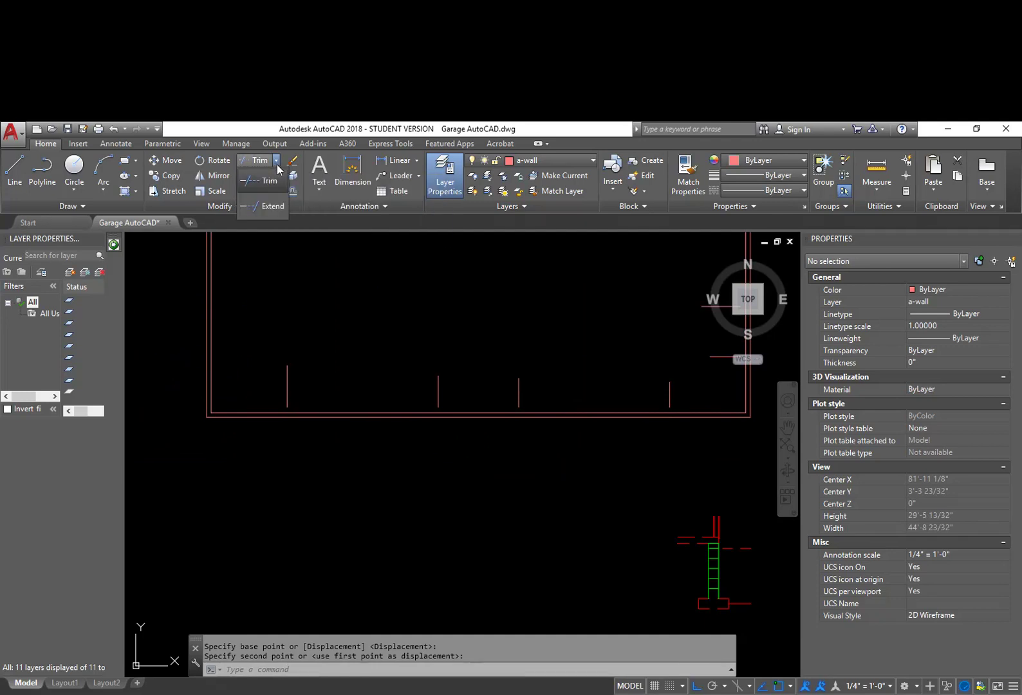
click(271, 207)
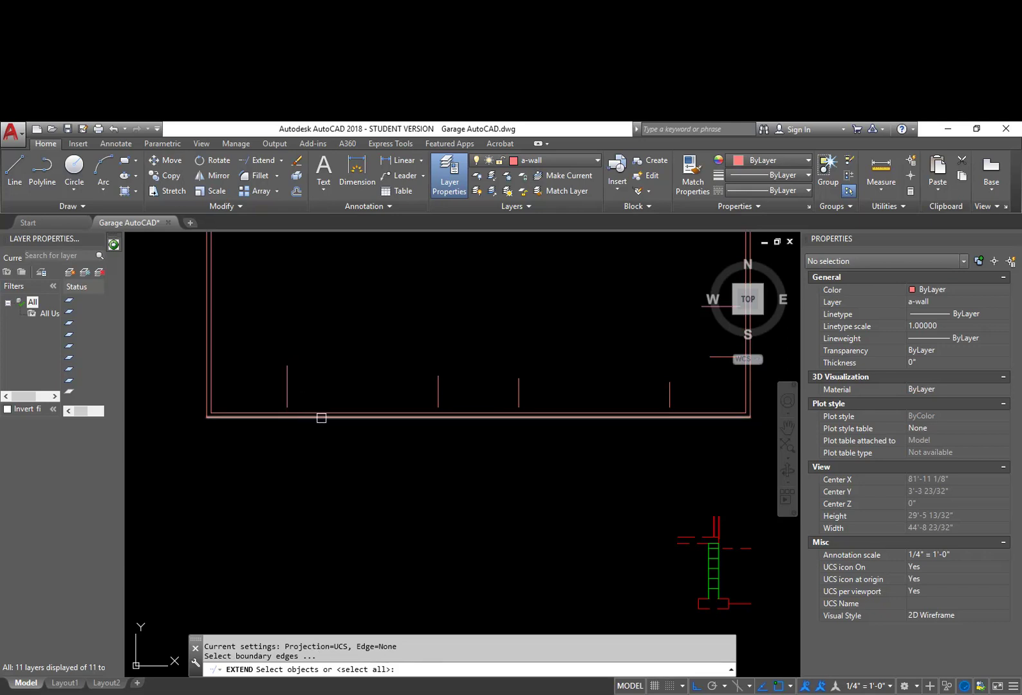
middle_drag(620, 471, 472, 499)
click(463, 445)
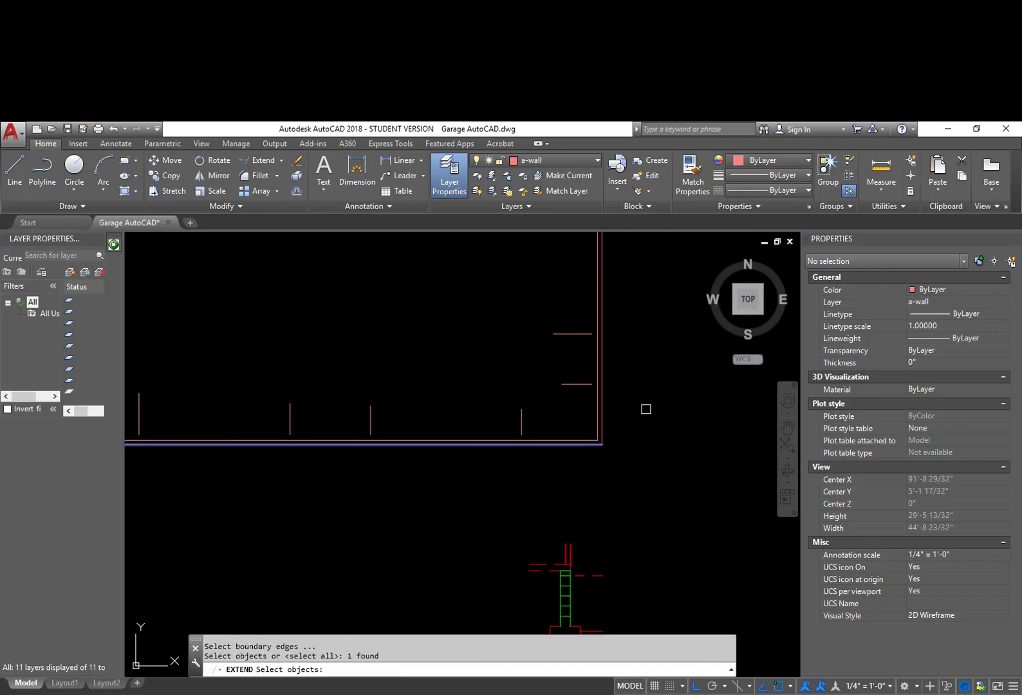
click(604, 379)
key(Return)
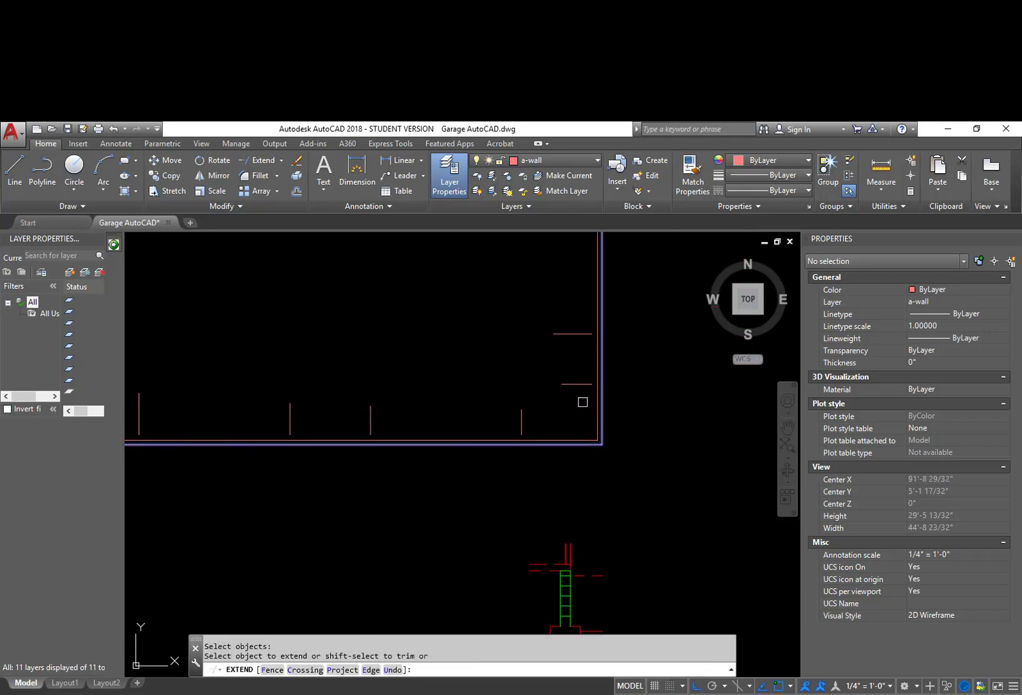
click(582, 402)
click(576, 297)
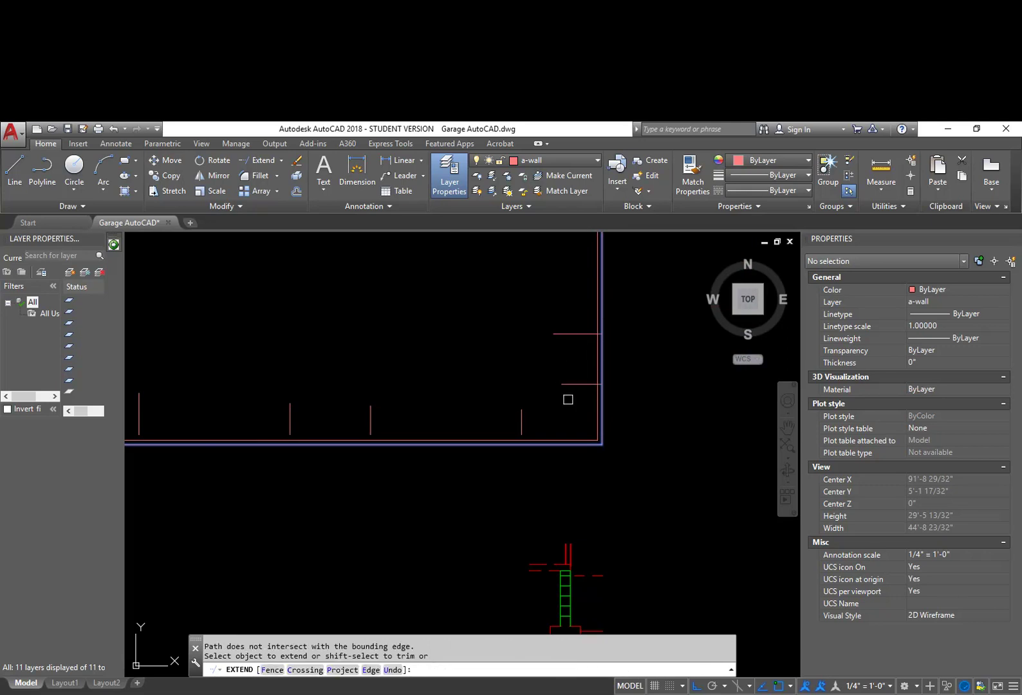
Extend the four vertical opening lines down to the bottom wall's outer line.
click(548, 430)
middle_drag(287, 416, 326, 413)
click(173, 407)
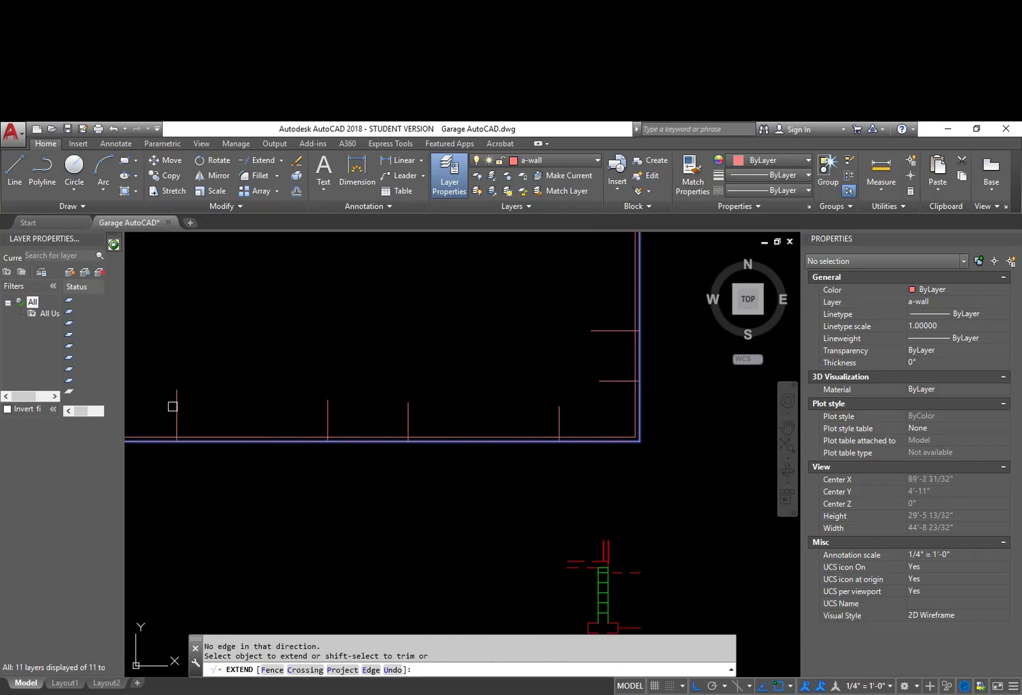
key(Return)
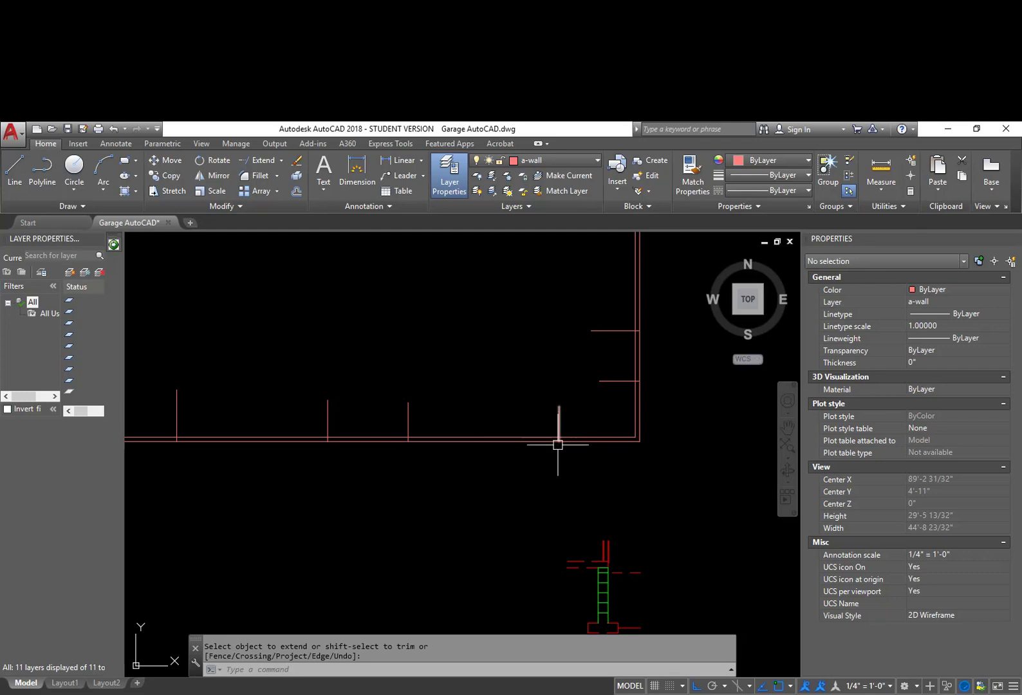
Trim the parts of all six opening lines that project inside the bottom and right walls' inner lines.
text(tr)
key(Return)
key(Return)
click(578, 423)
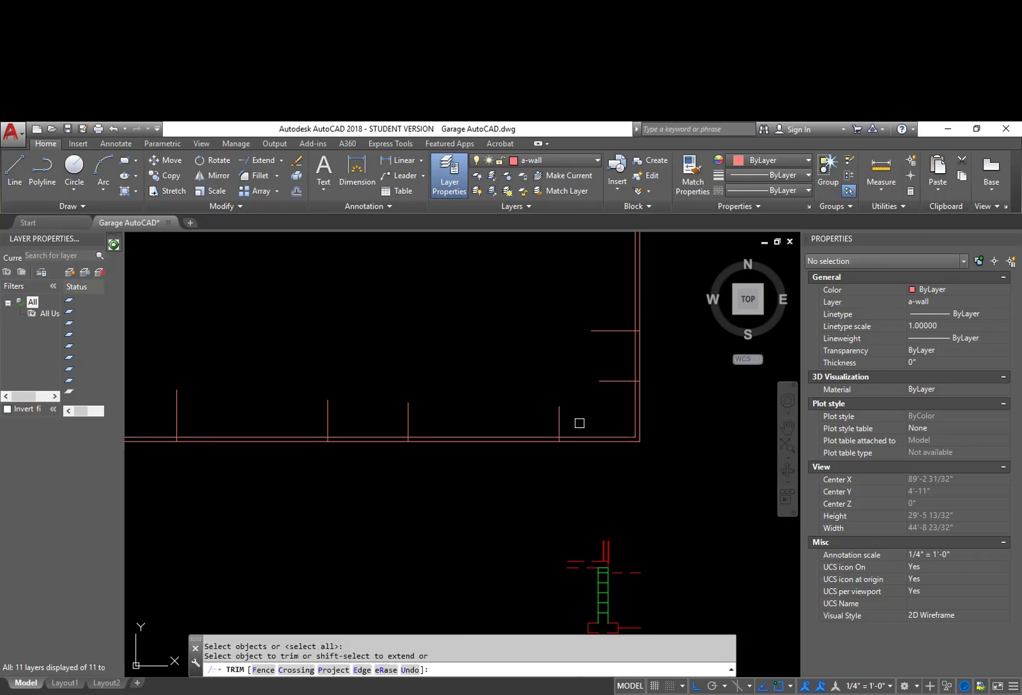
click(168, 384)
click(627, 401)
click(563, 298)
key(Return)
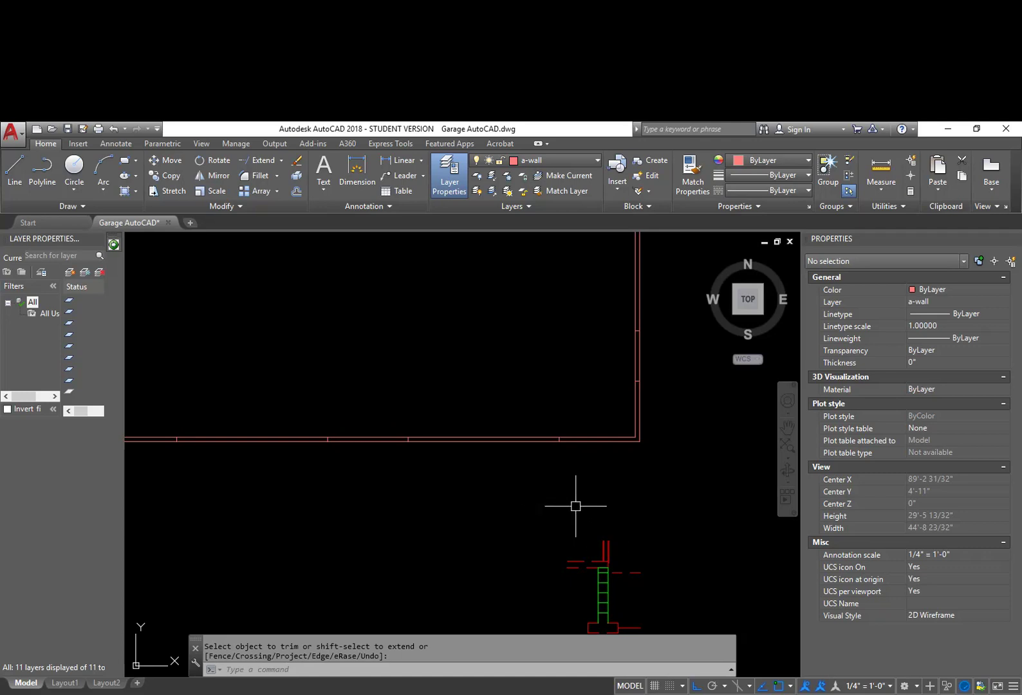
scroll(576, 506, down, 2)
middle_drag(574, 506, 574, 558)
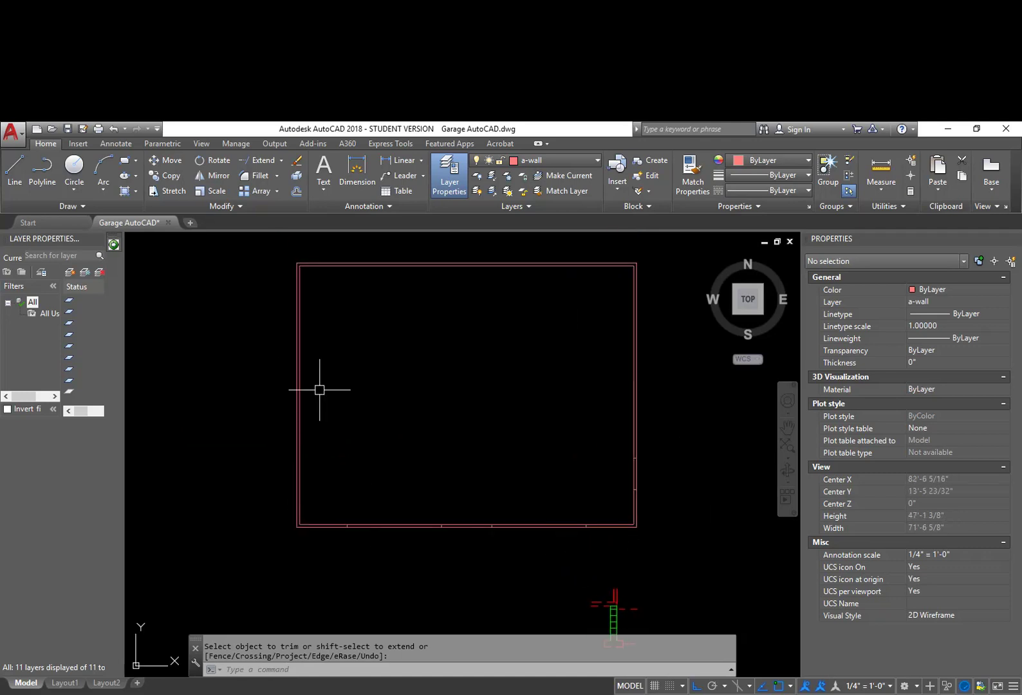